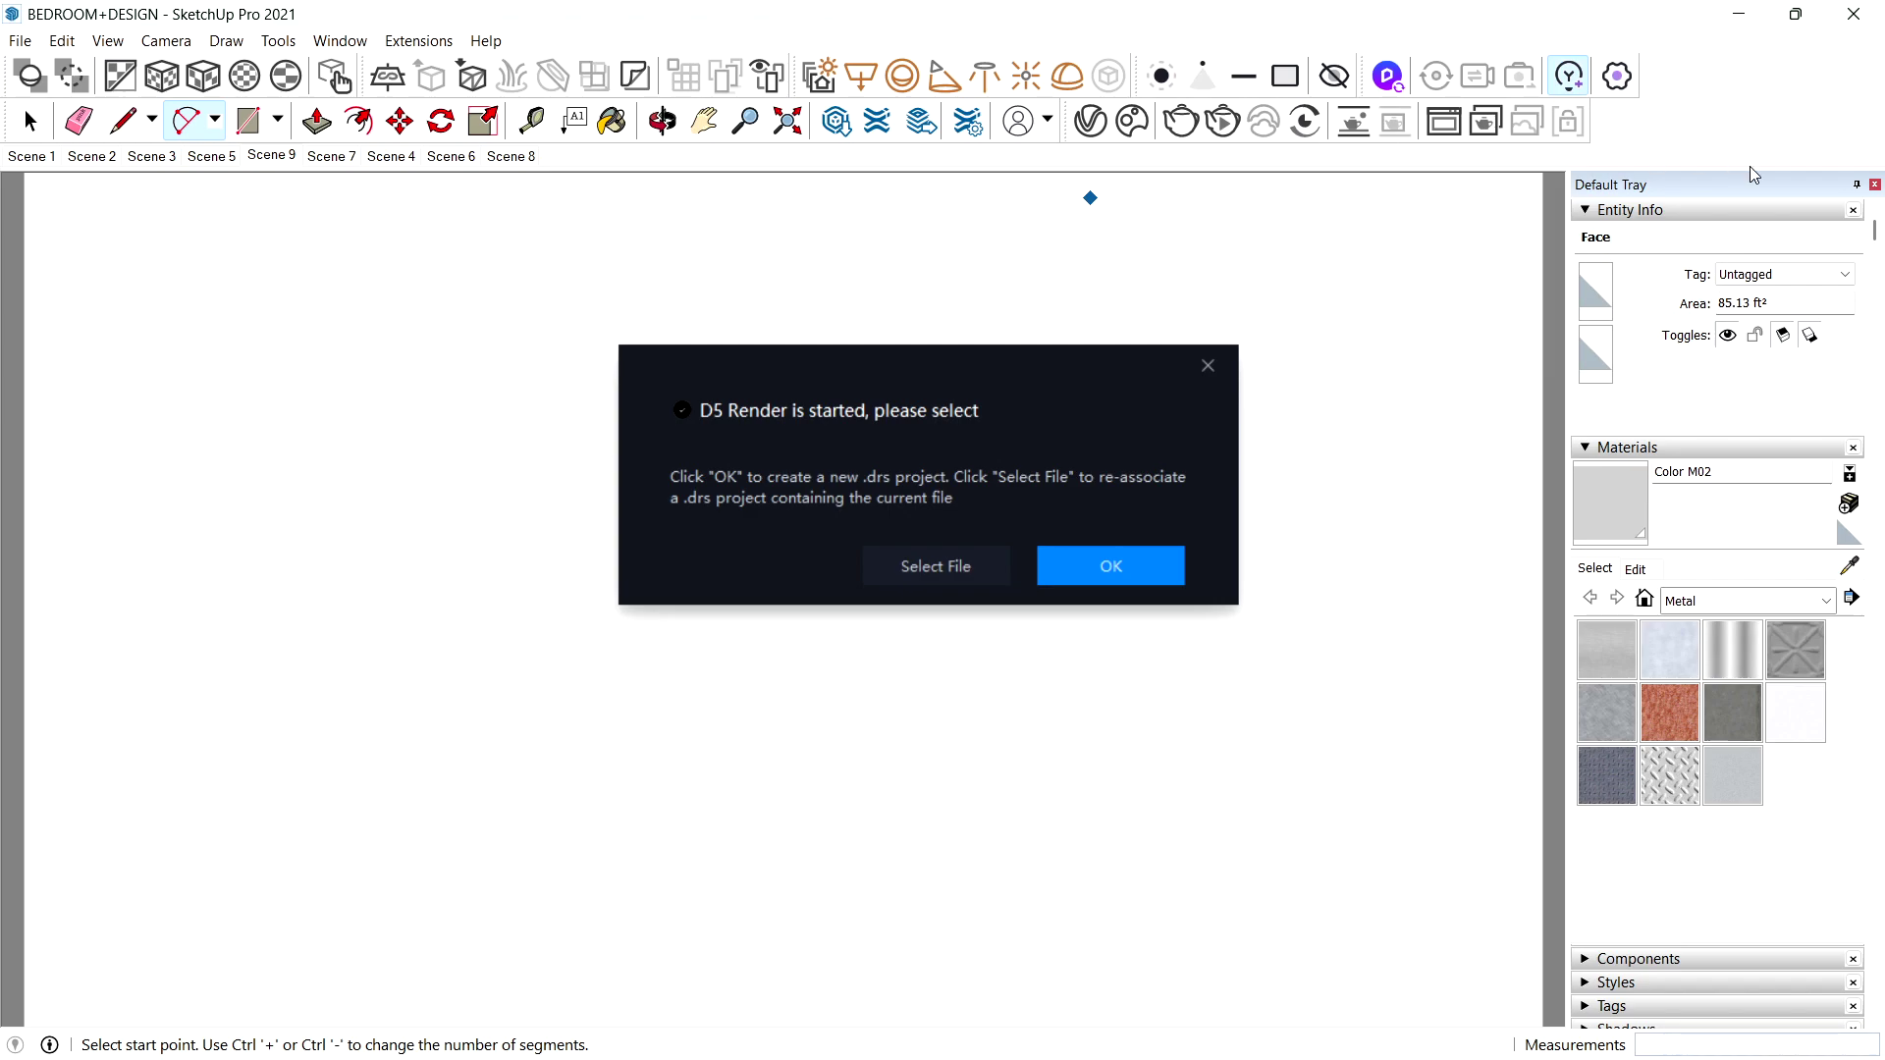
Create a new .drs project from the bedroom model and maximize the D5 Render window.
left_click(1103, 577)
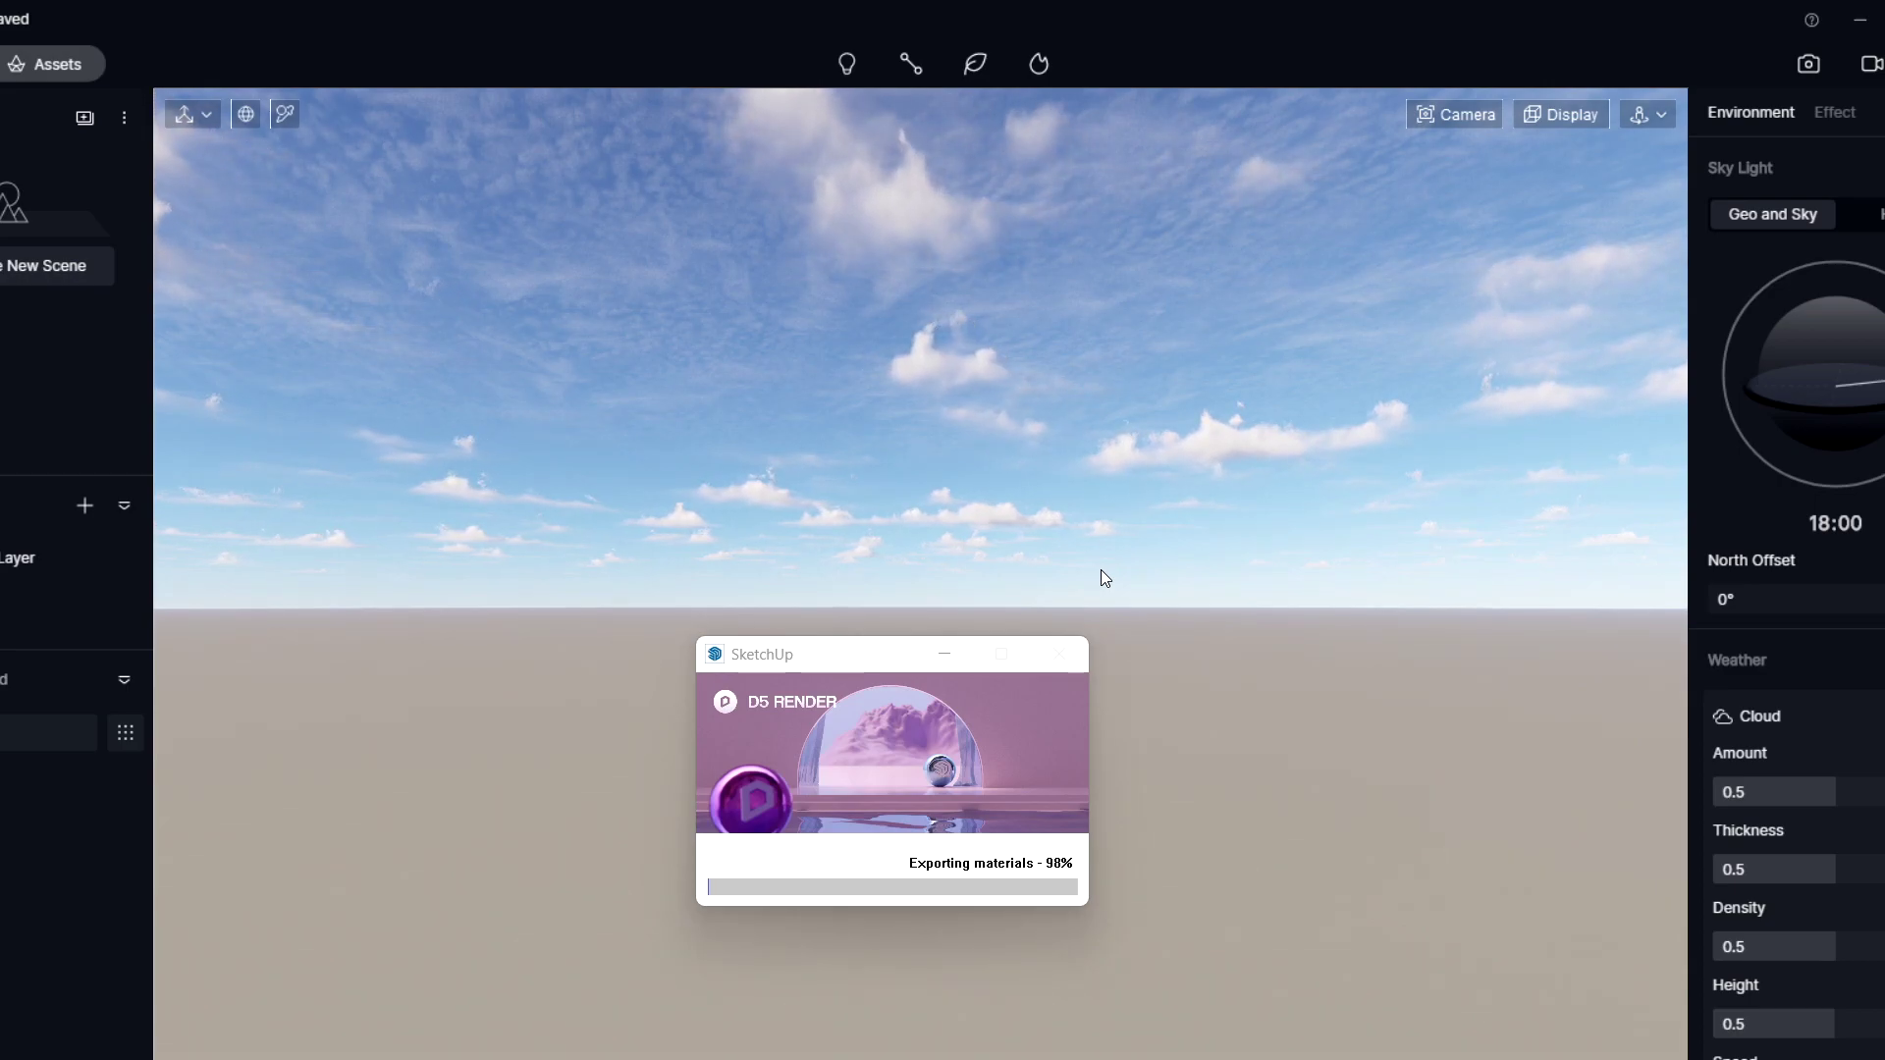
double_click(1375, 16)
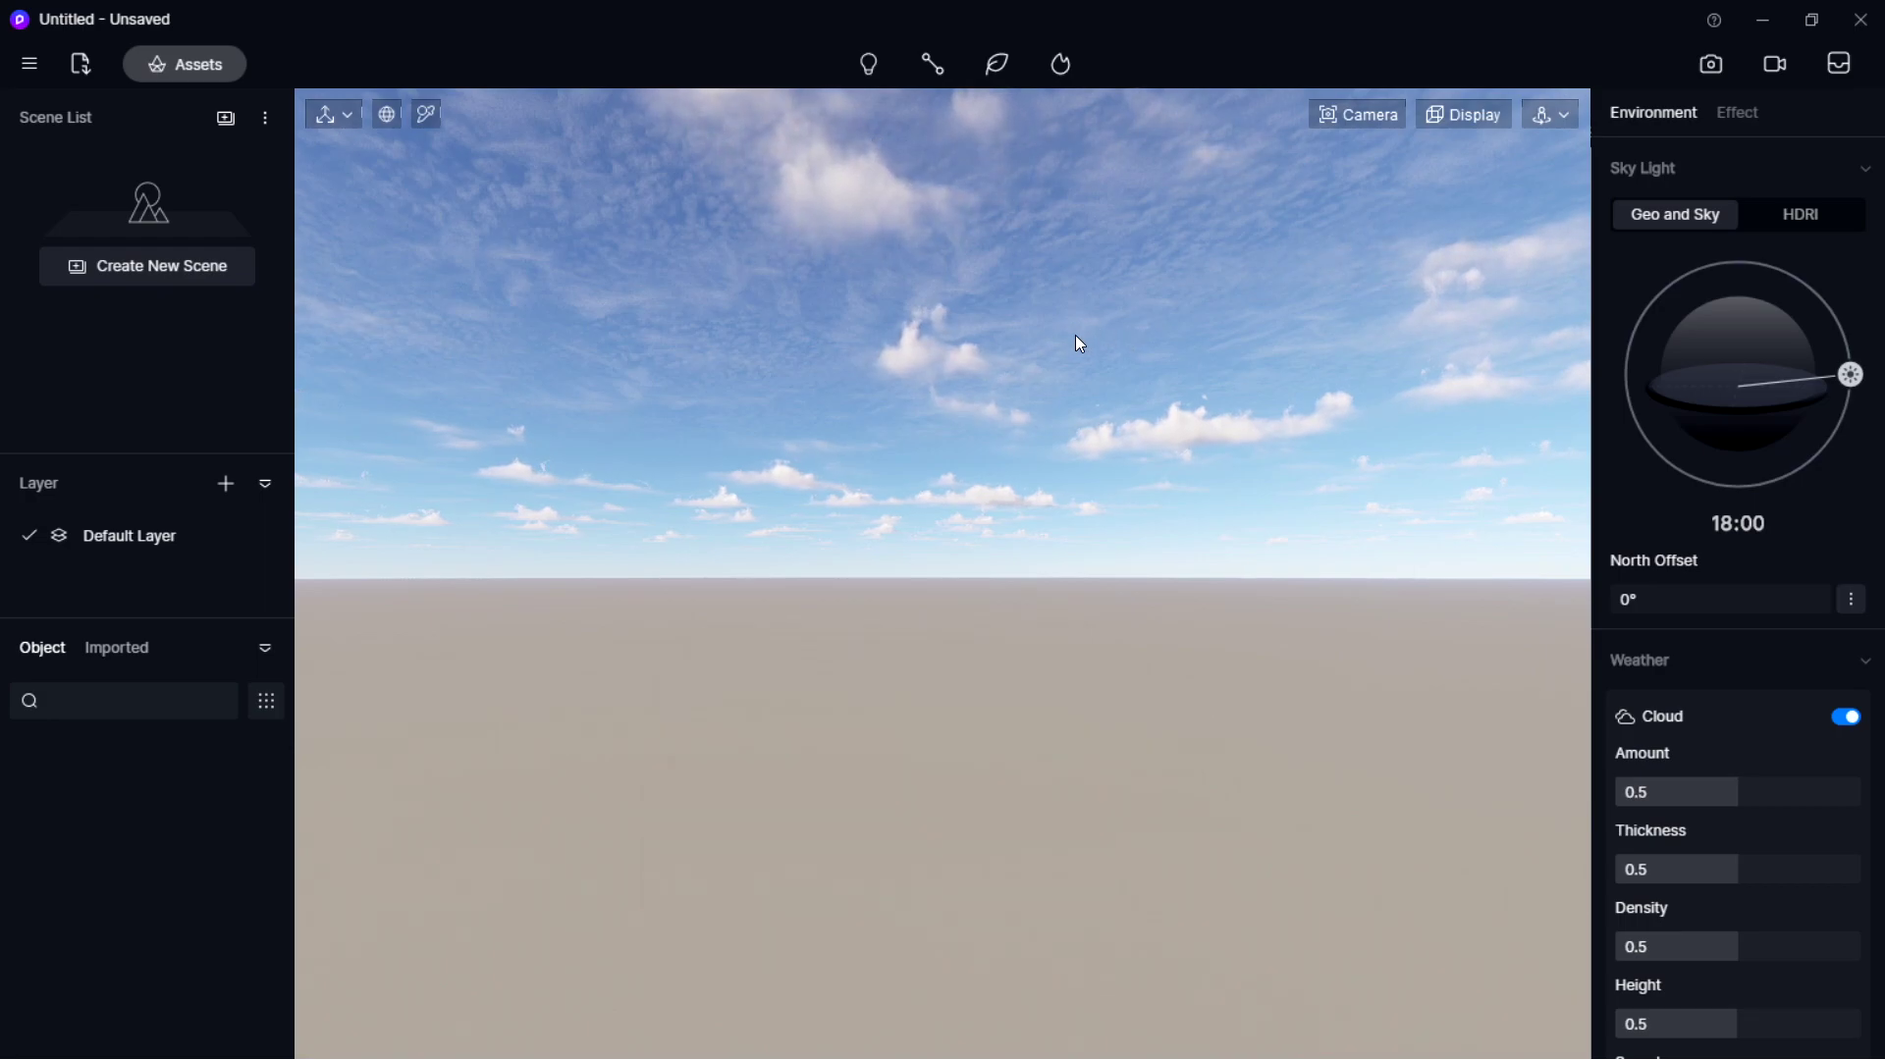
Focus on the imported bedroom model, set navigation to Fly, and frame the bed and wardrobe from inside the room.
left_click(152, 756)
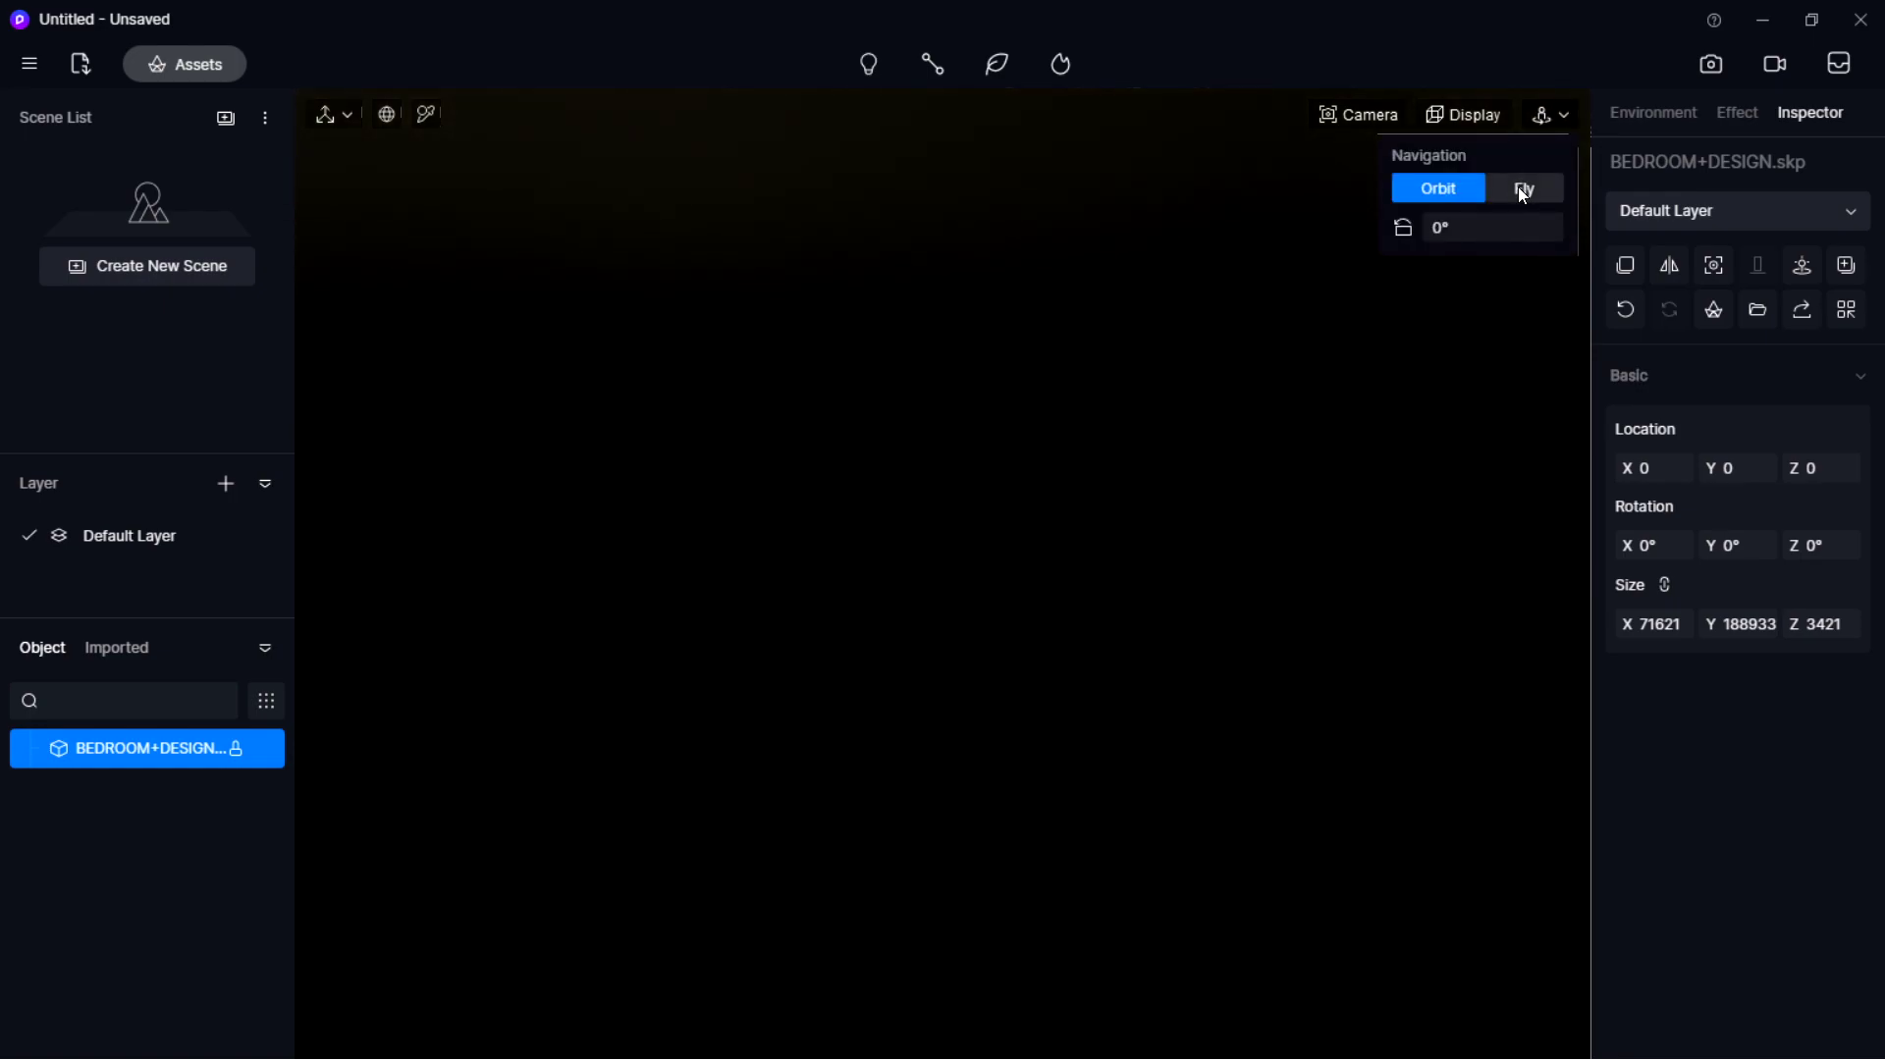
left_click(1522, 187)
scroll(1180, 519, "down", 3)
scroll(986, 574, "up", 10)
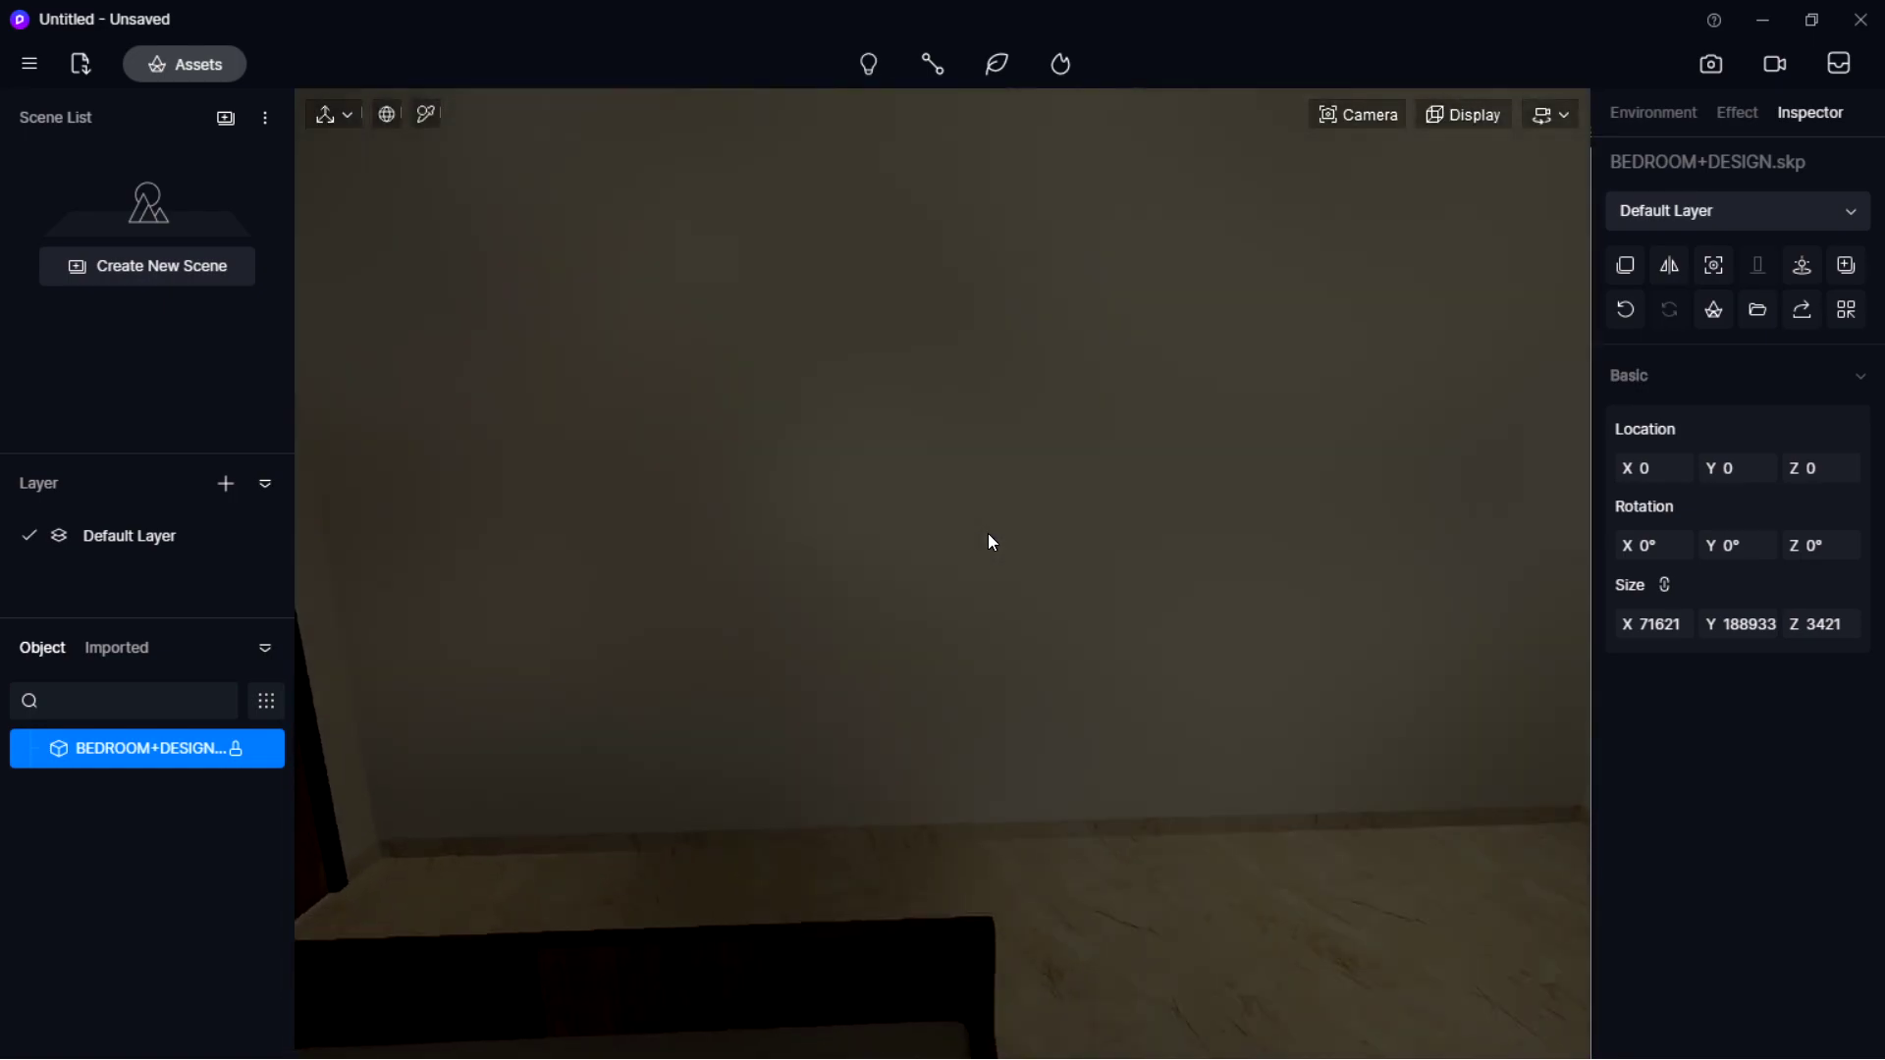
right_click_drag(988, 533, 314, 437)
scroll(1182, 652, "up", 5)
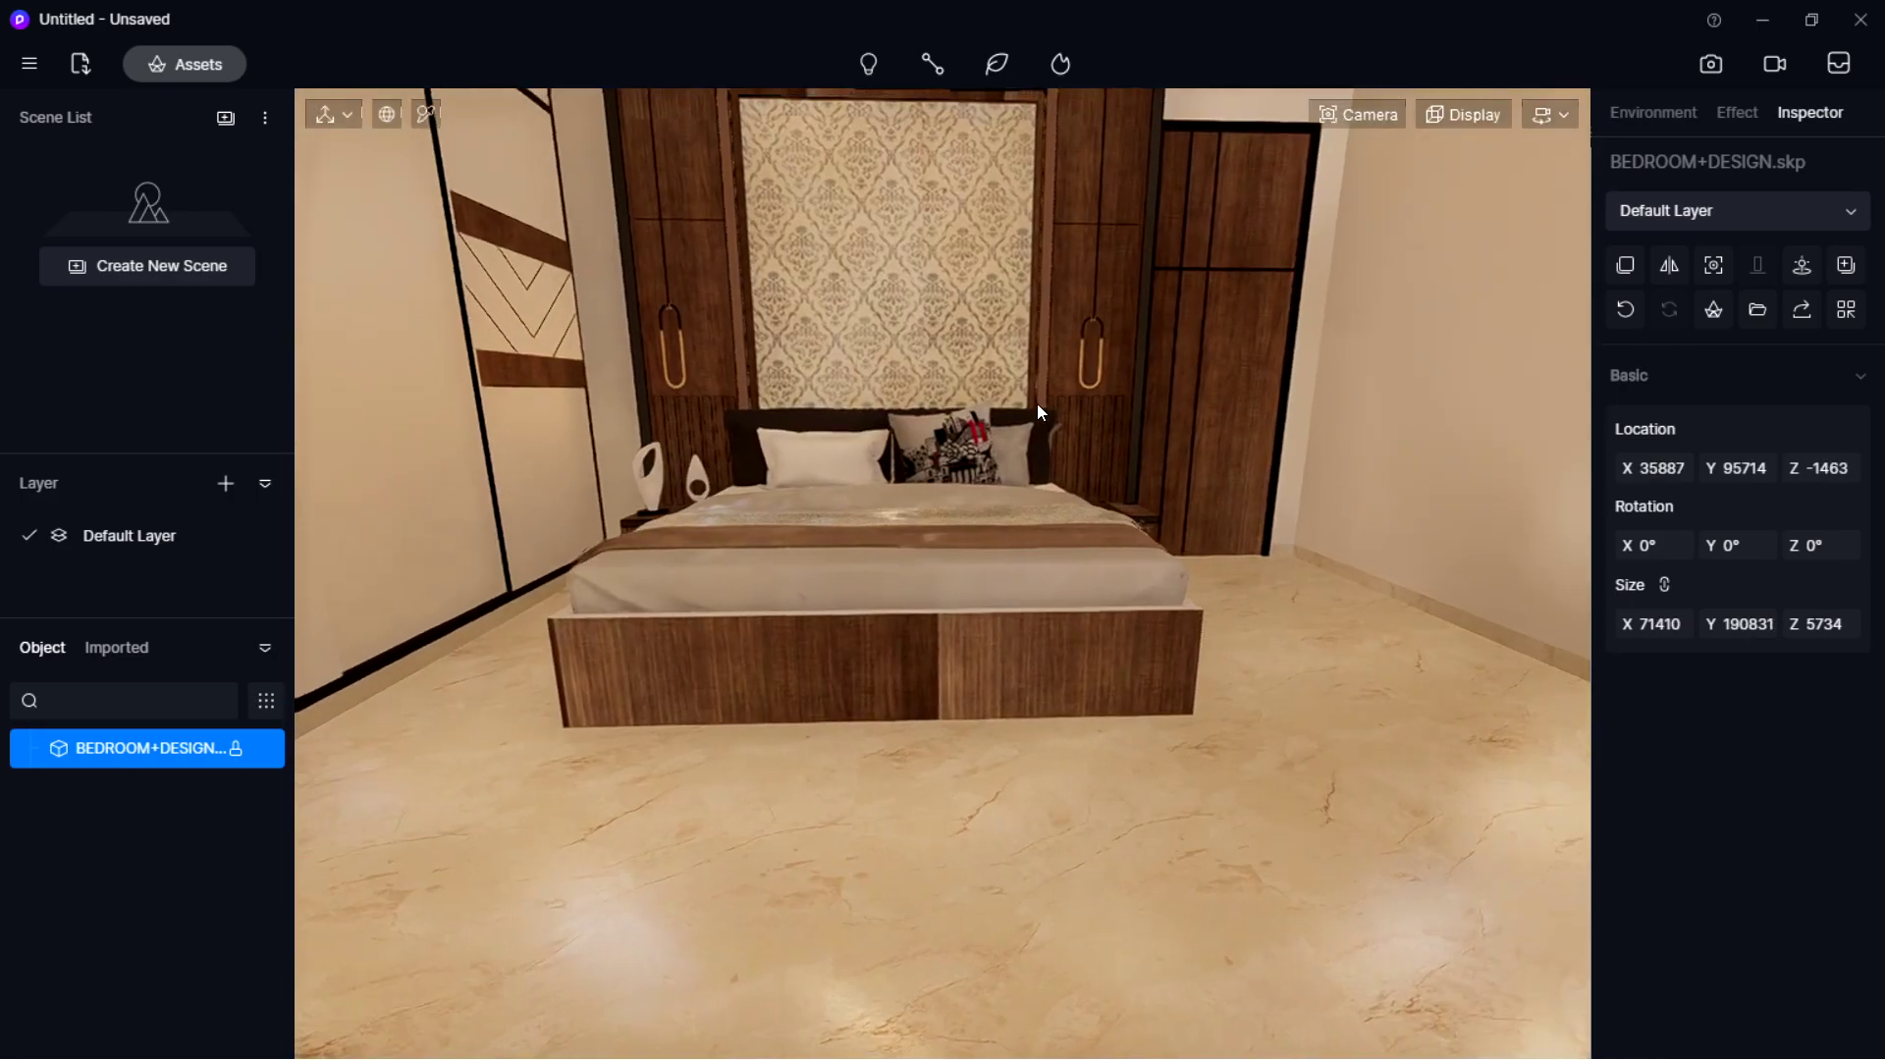
right_click_drag(1037, 403, 1119, 575)
scroll(851, 570, "up", 3)
middle_click_drag(846, 561, 668, 552)
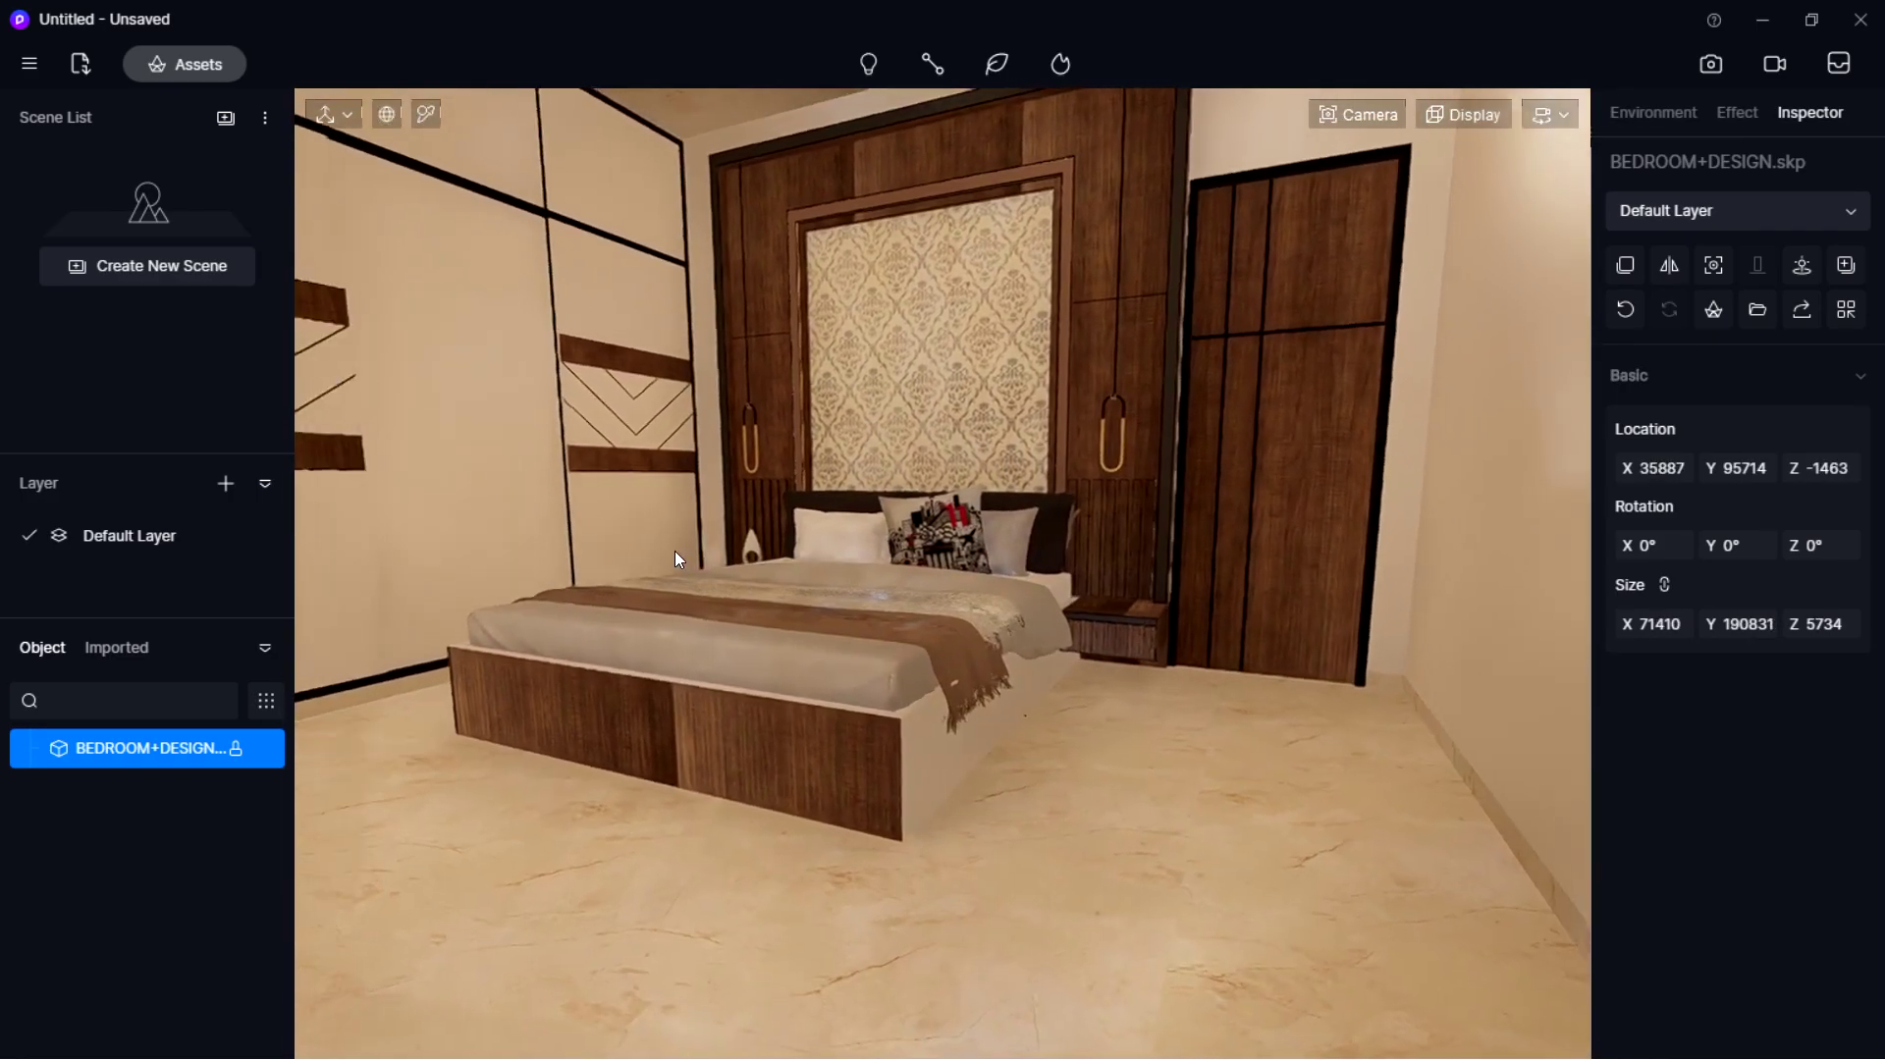
right_click_drag(982, 599, 892, 579)
right_click_drag(1077, 637, 1007, 587)
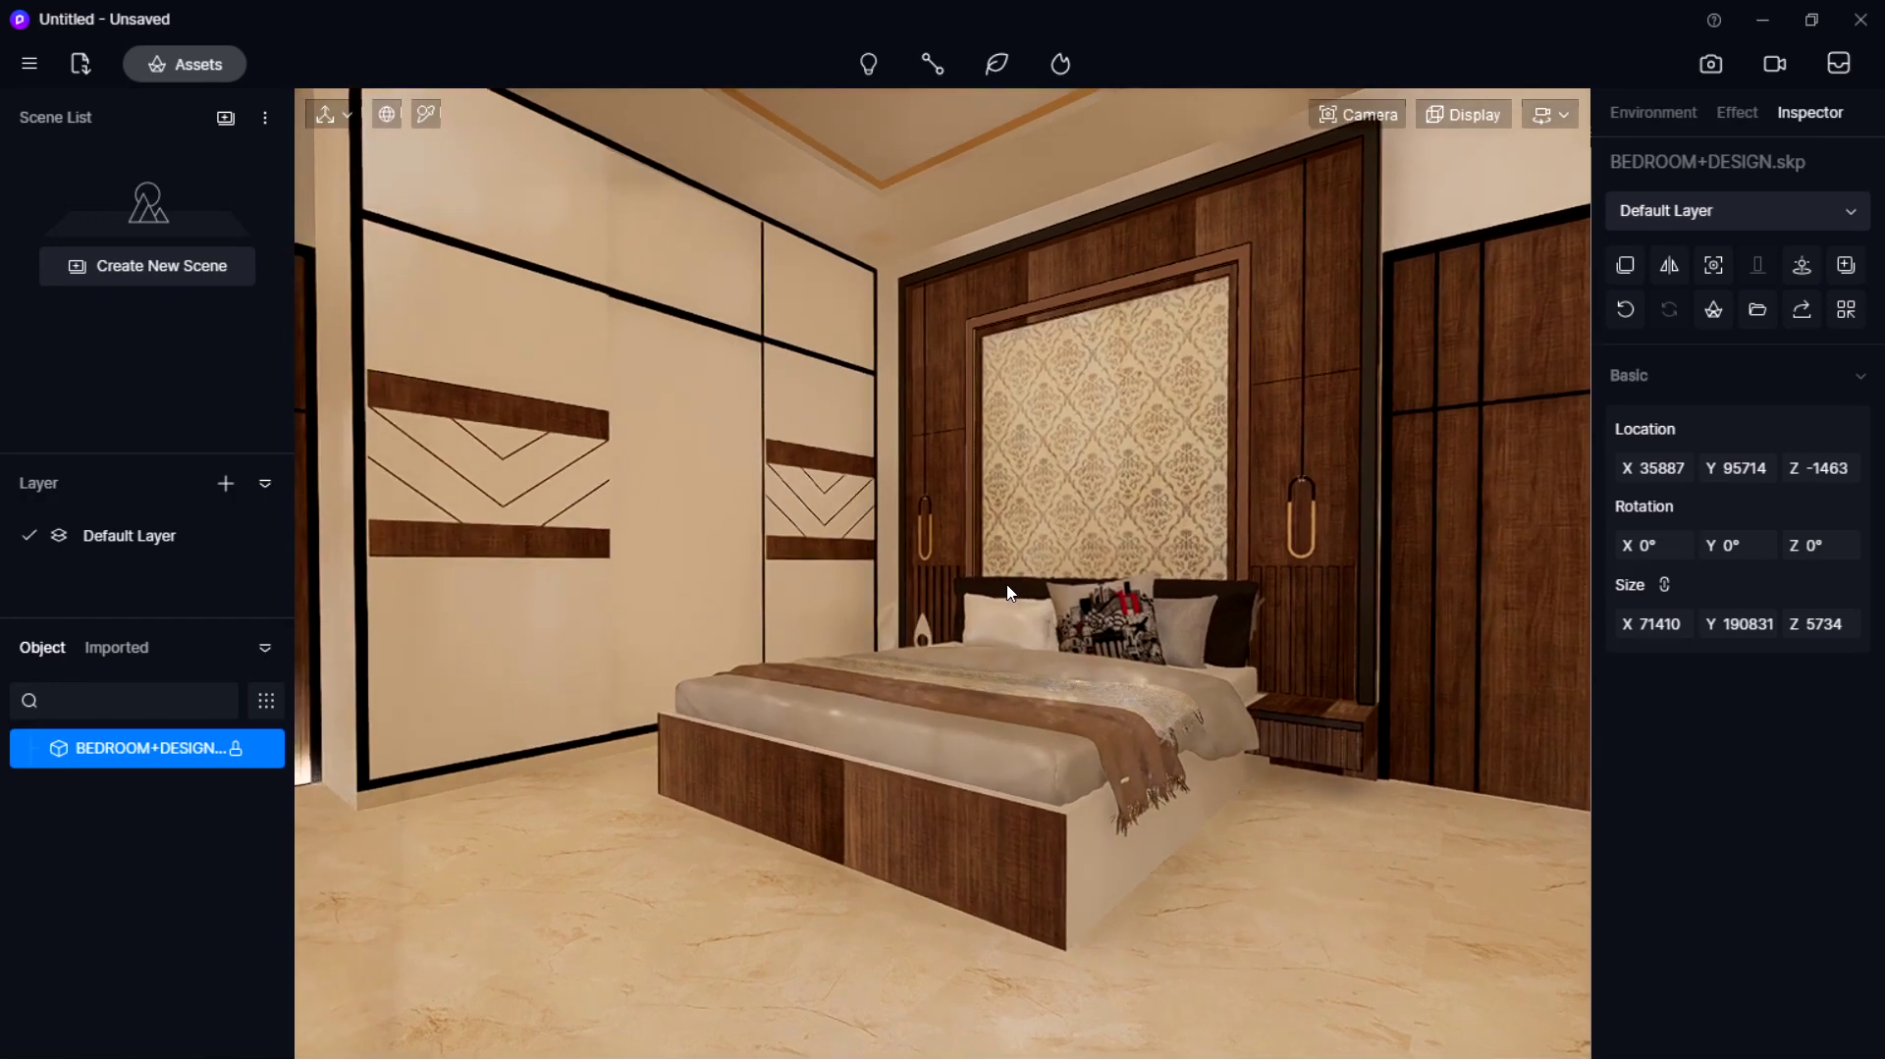
Sample the marble floor material and set its roughness to 0.16.
left_click(427, 115)
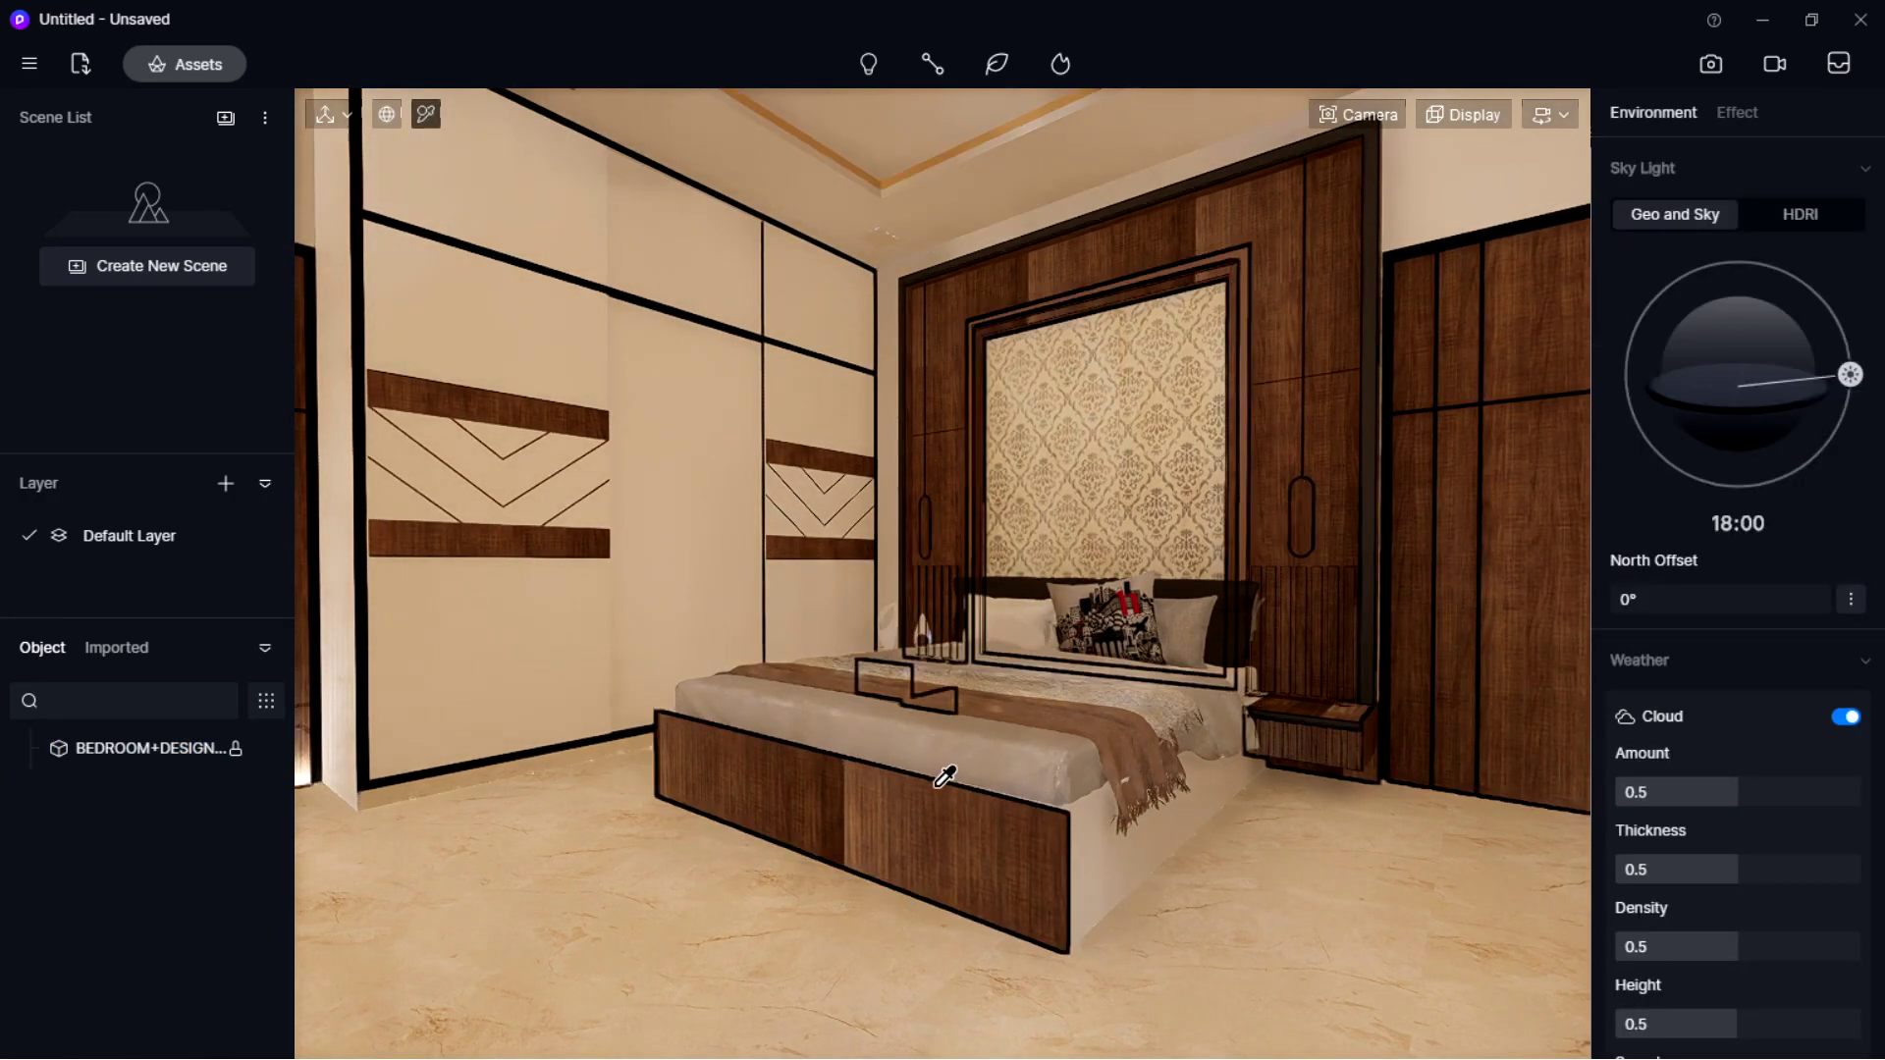
right_click_drag(1036, 408, 1709, 864)
right_click_drag(1069, 721, 1235, 748)
left_click(1235, 748)
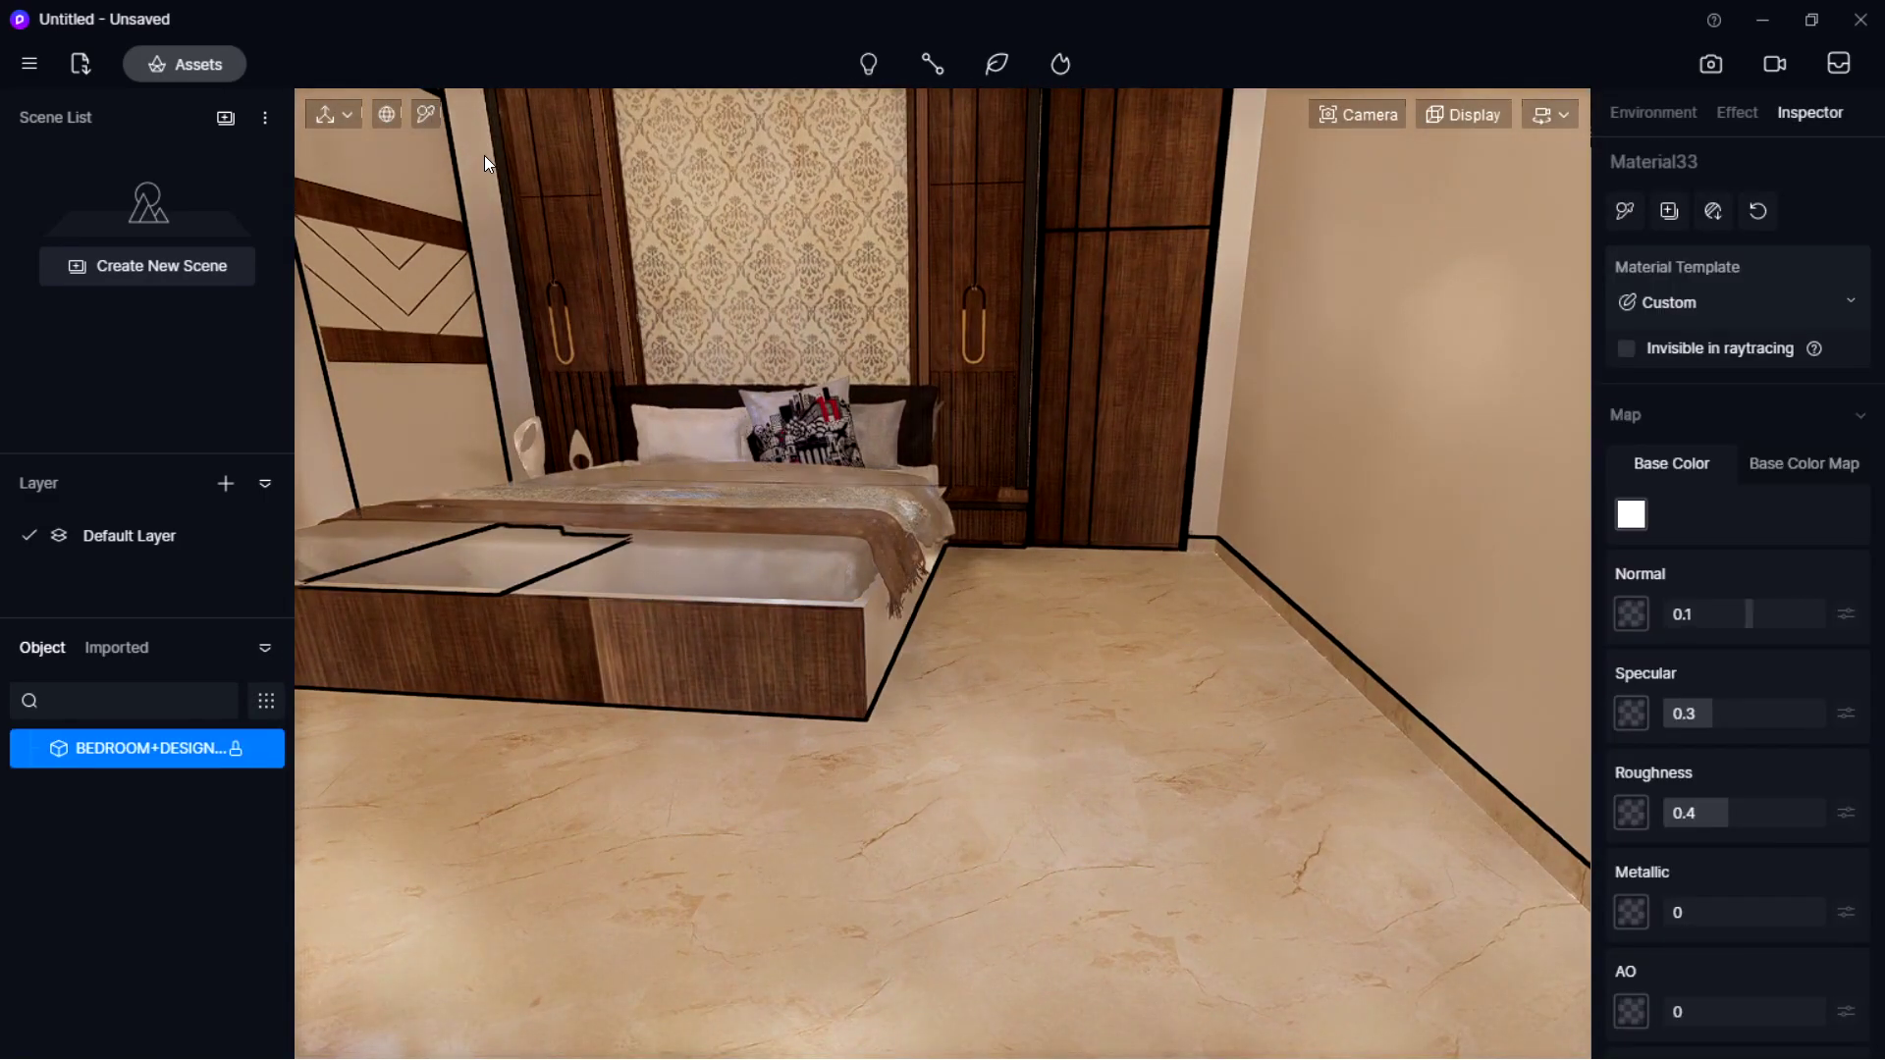
left_click(425, 114)
left_click(1123, 677)
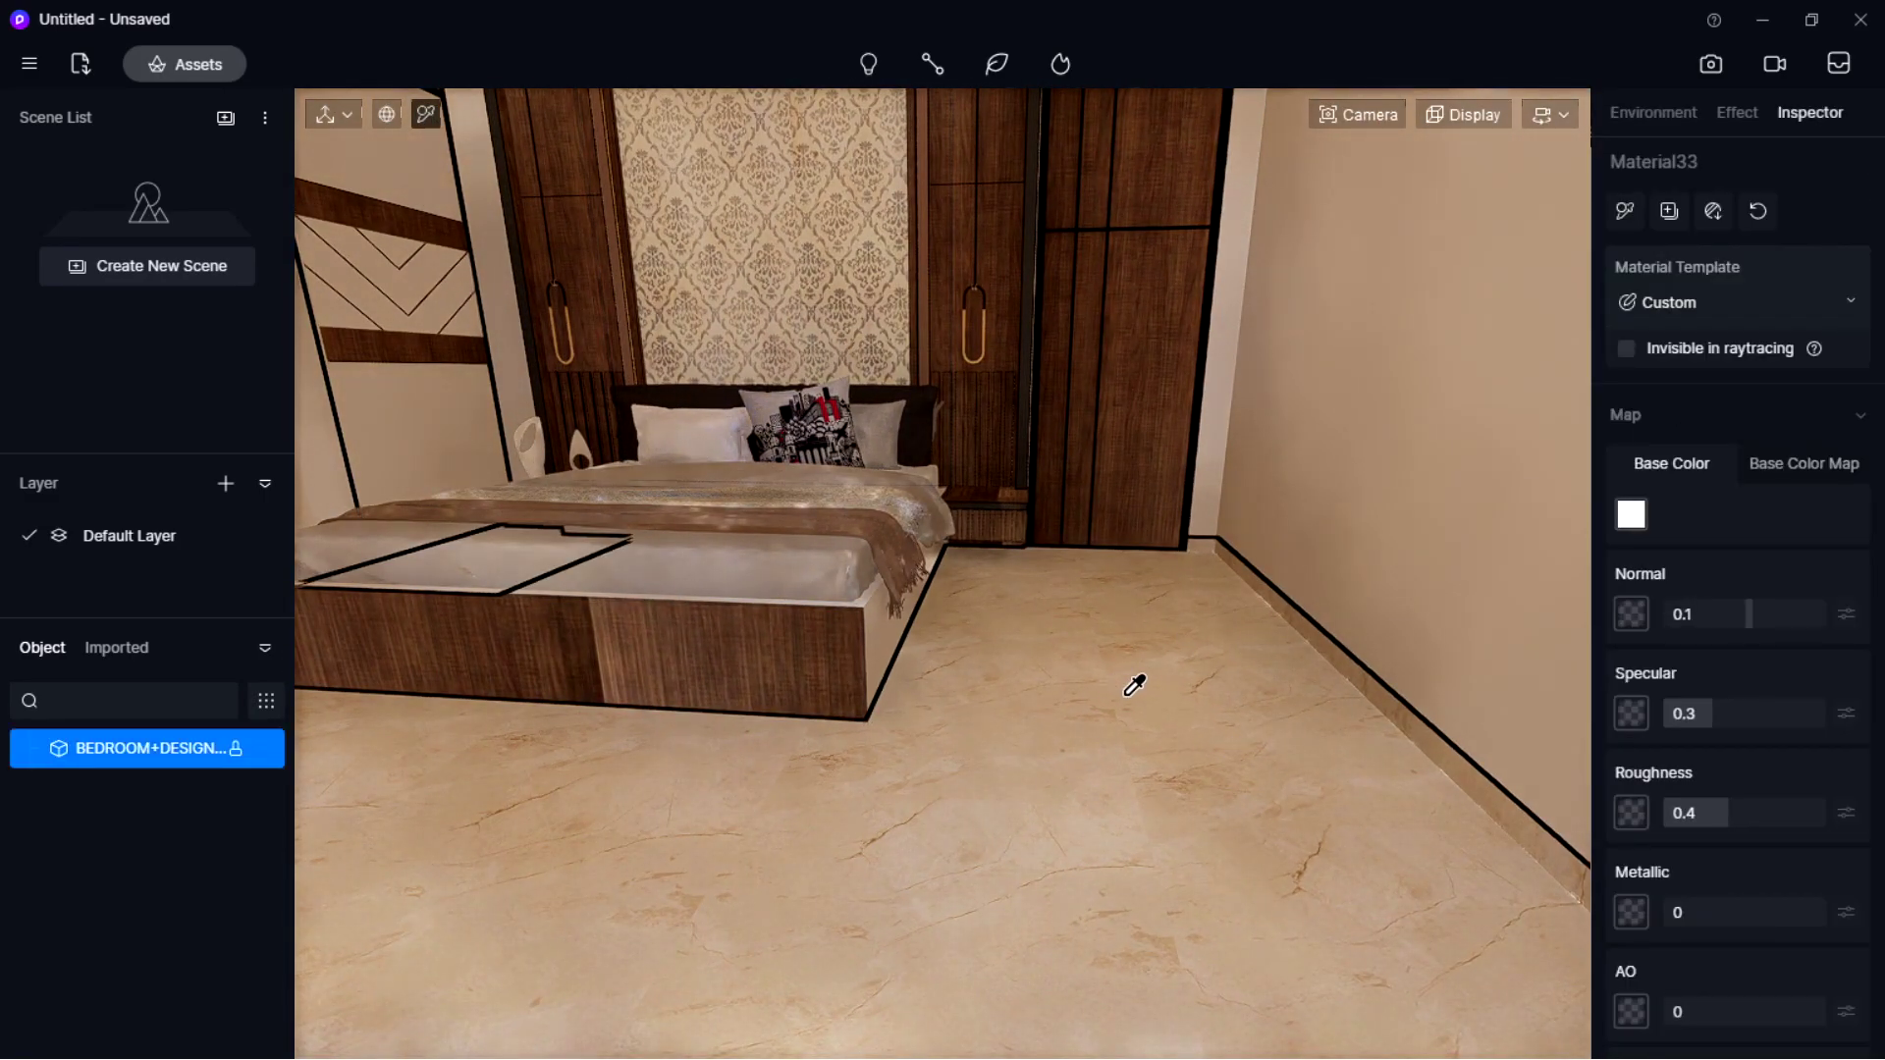
left_click_drag(1711, 824, 1690, 818)
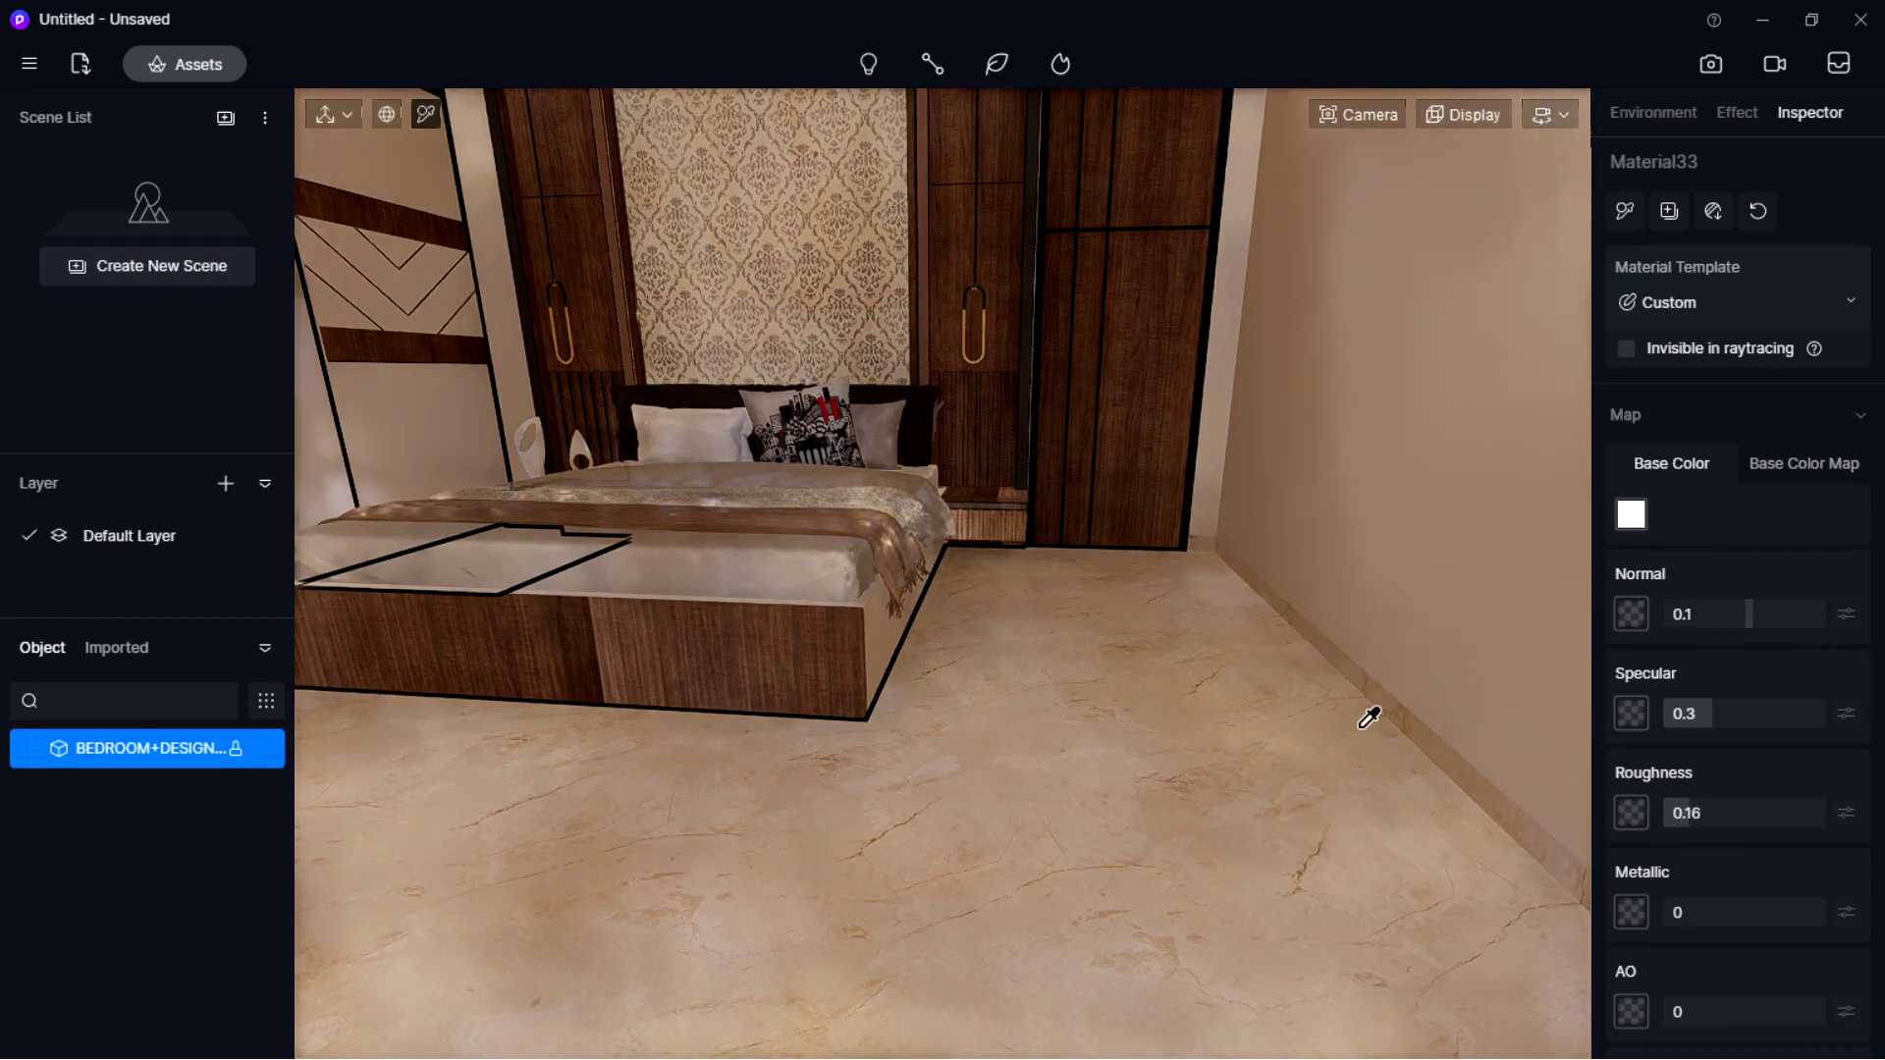
Add a strip light in the ceiling cove above the bed wall and set its Y size to 3000.
right_click_drag(932, 314, 793, 69)
right_click_drag(1024, 322, 1002, 239)
mouse_move(868, 67)
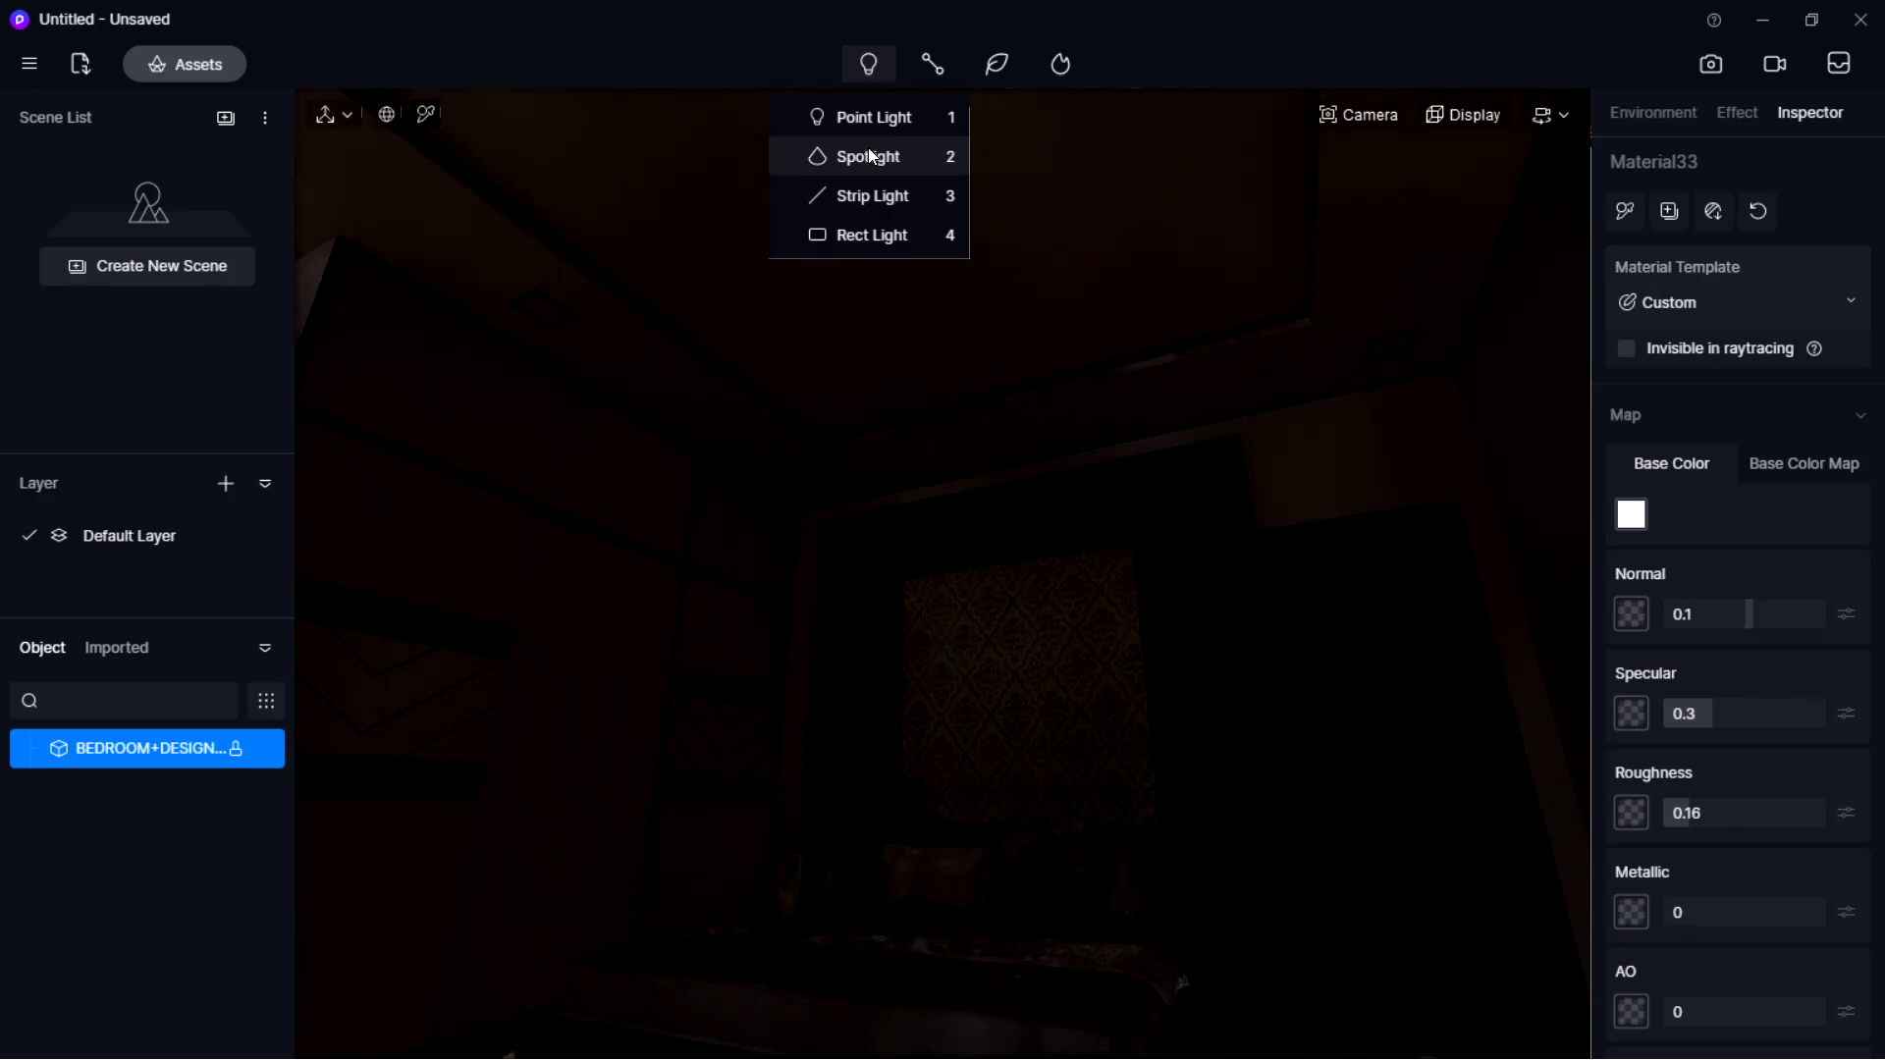
left_click(873, 195)
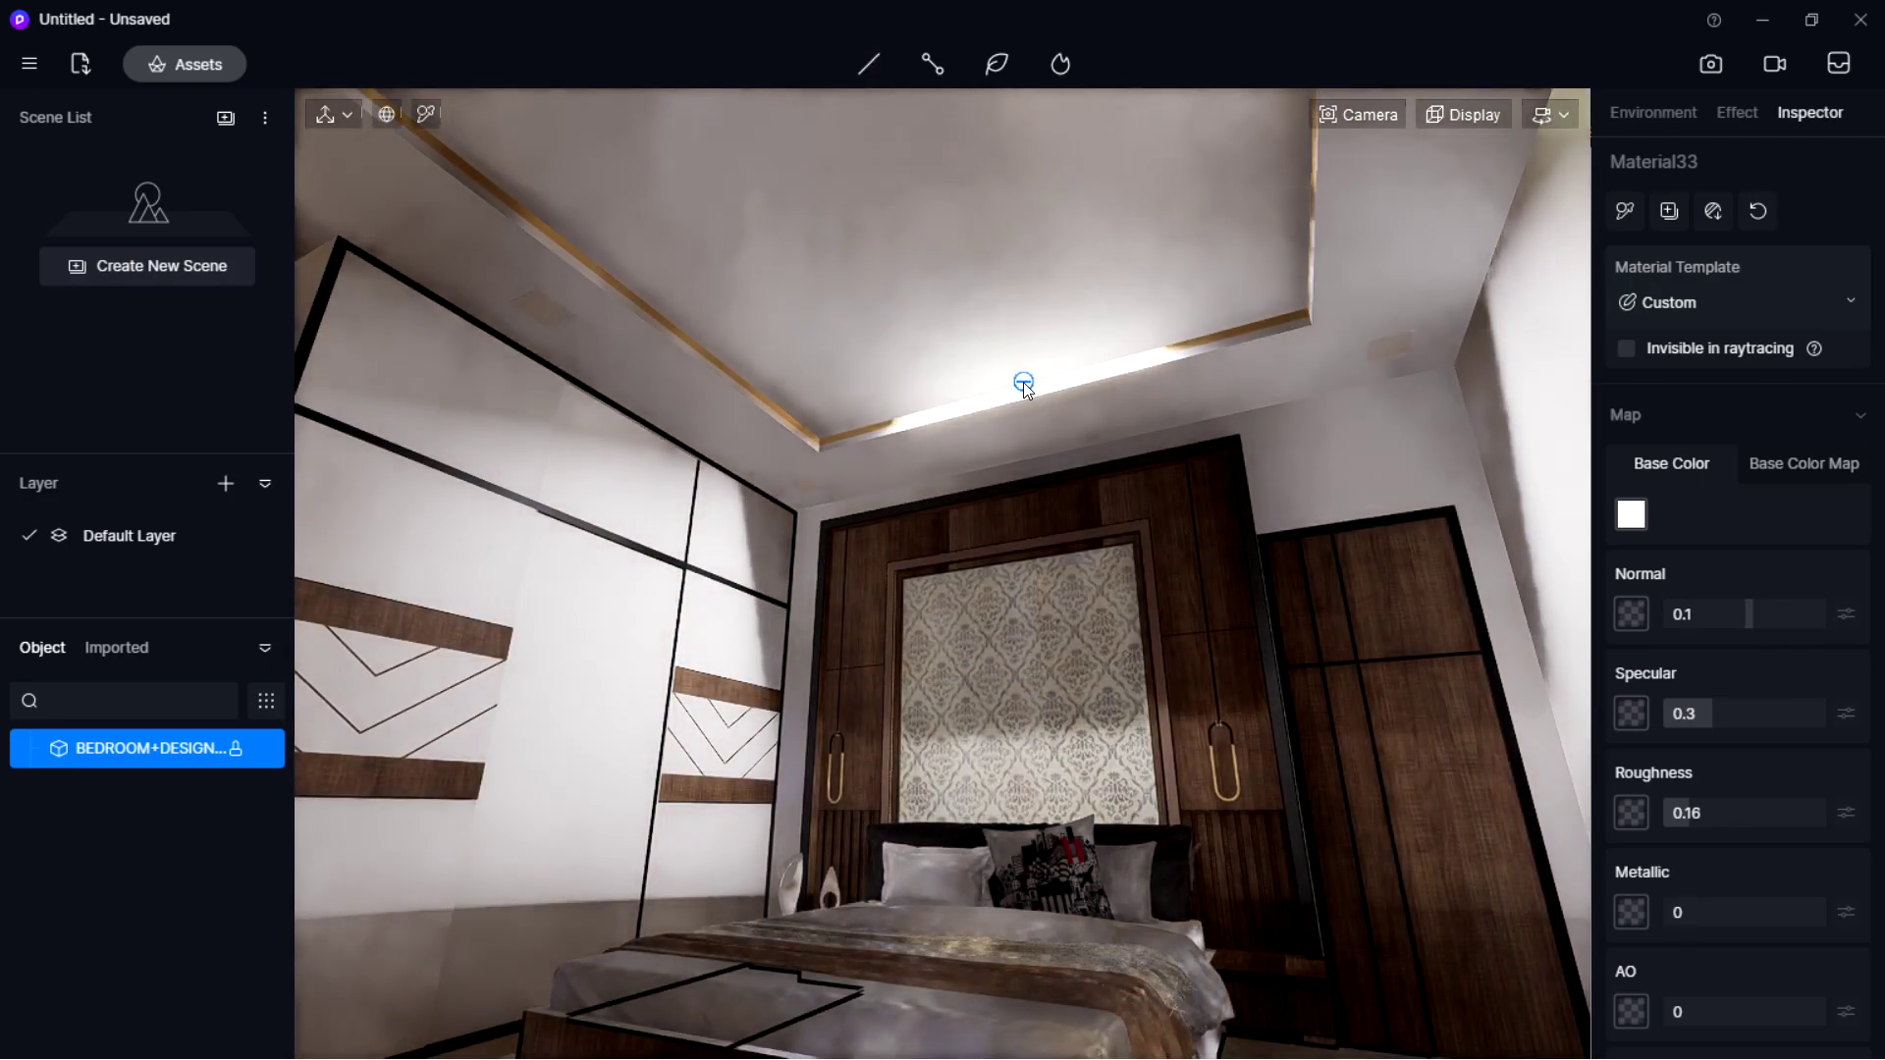
left_click(1023, 383)
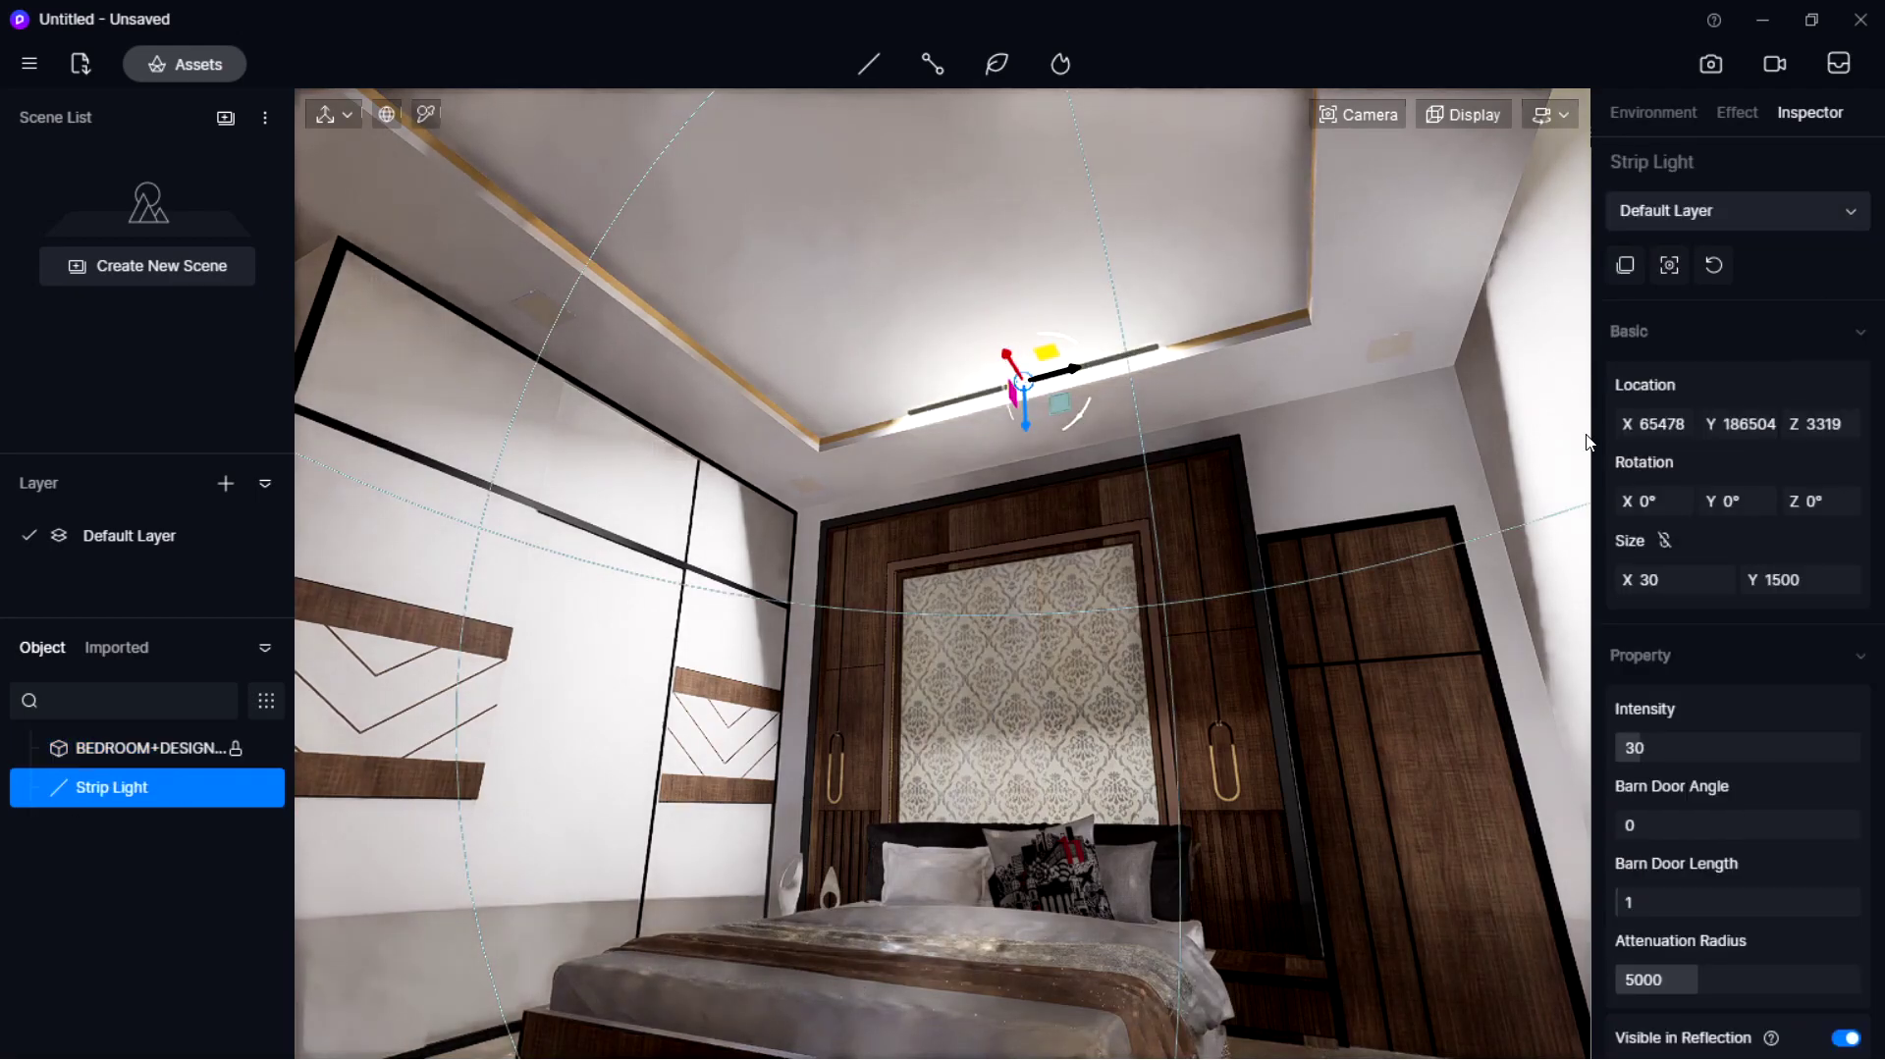
type("25")
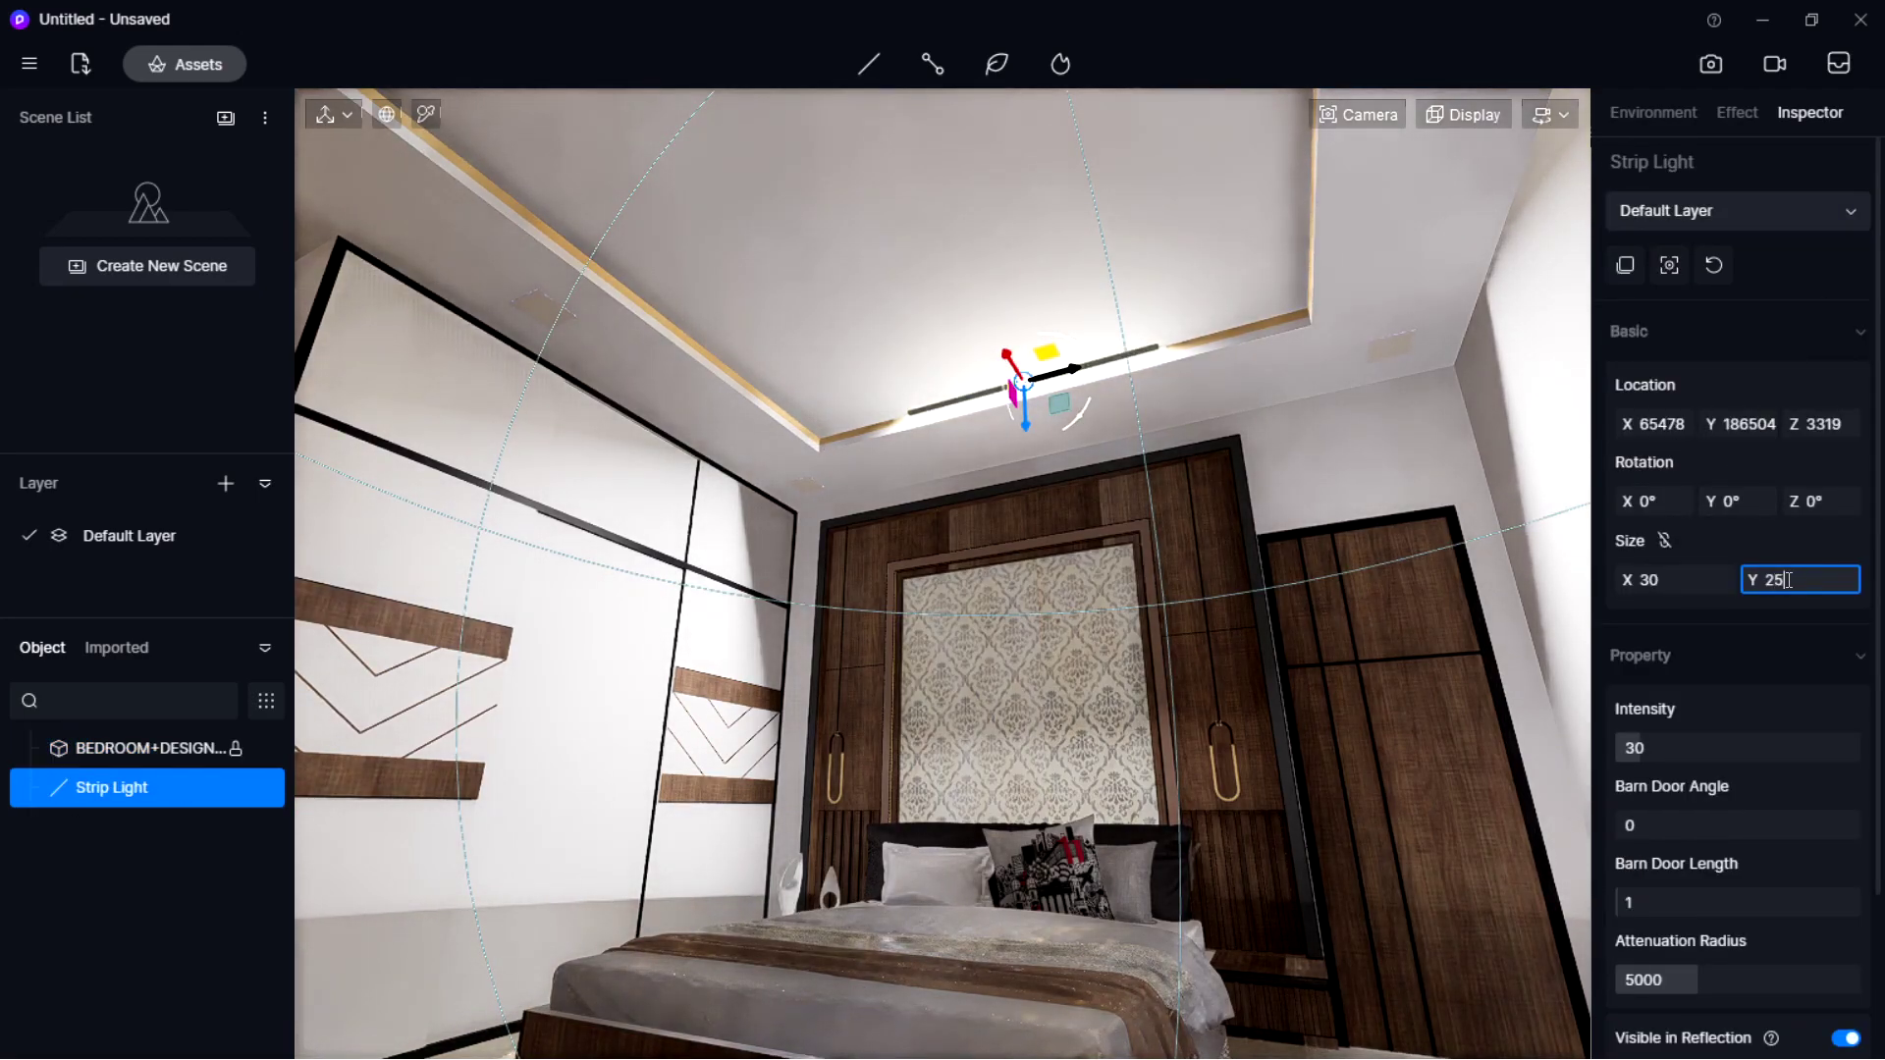
type("00")
key("Return")
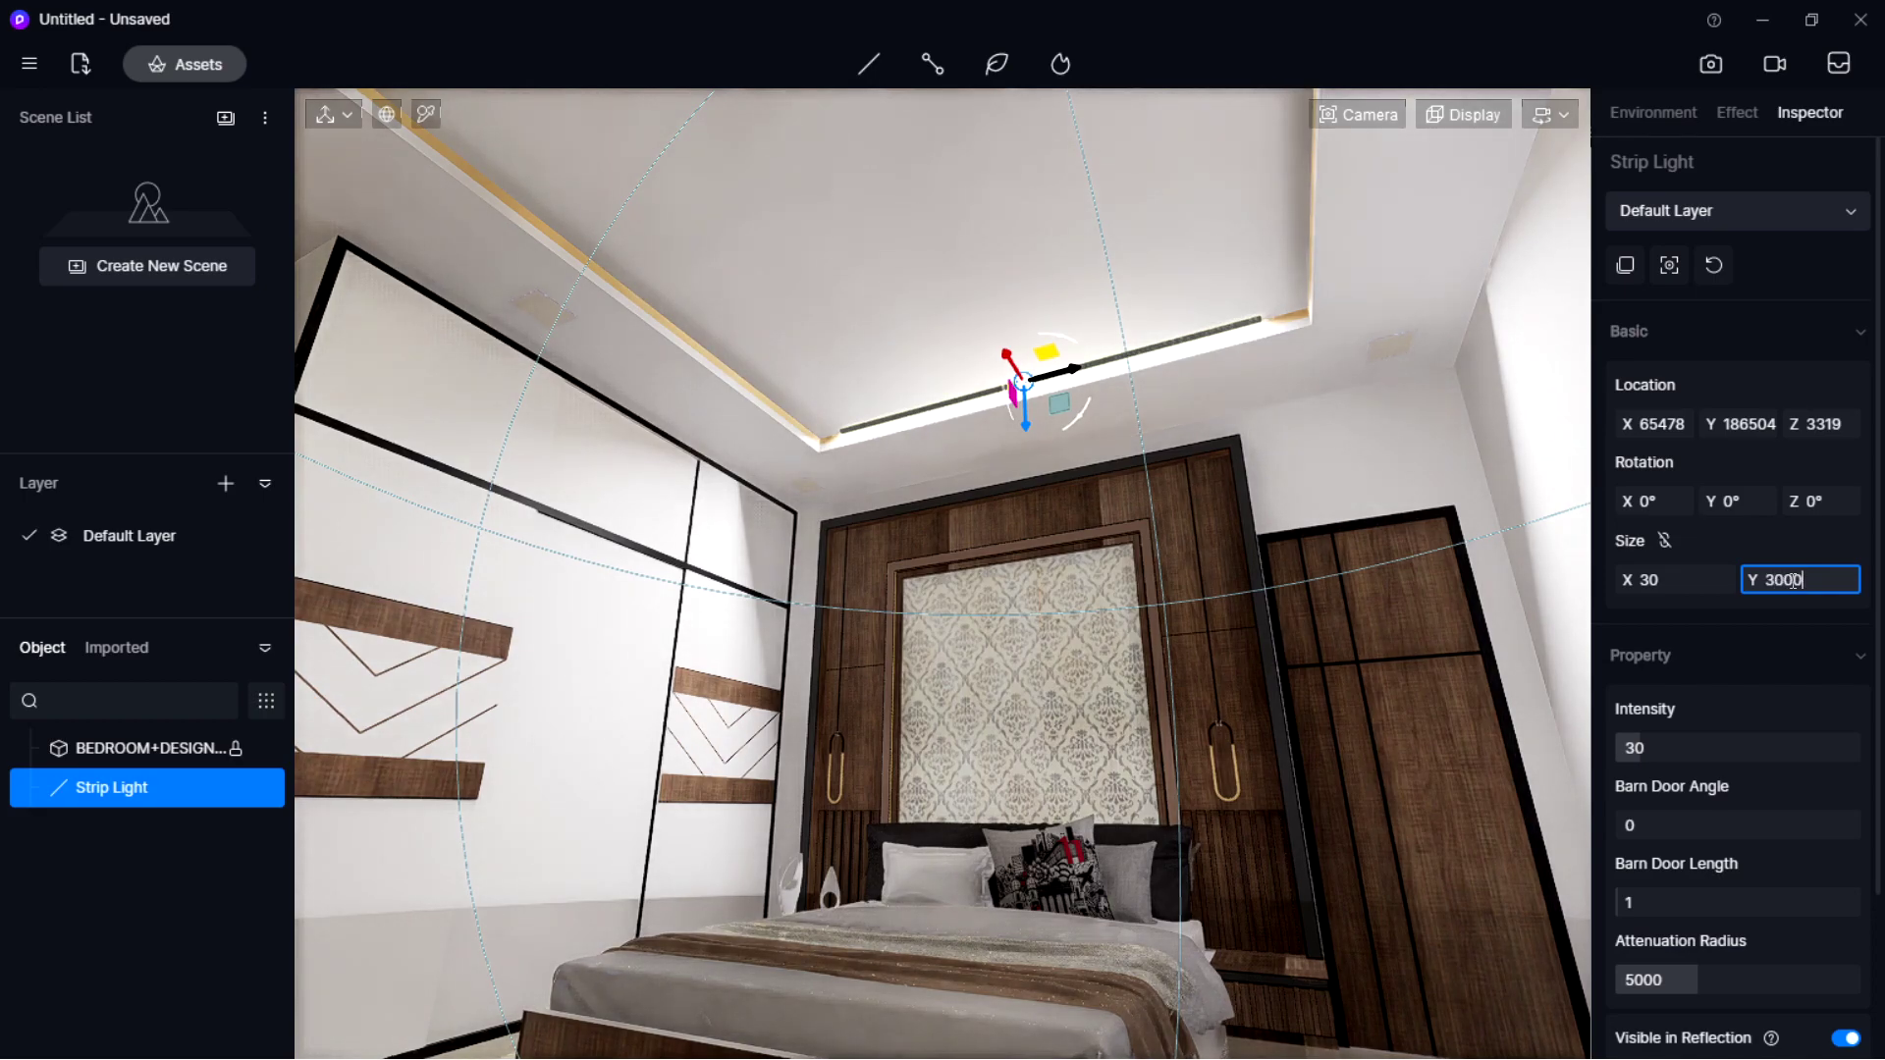
key("Return")
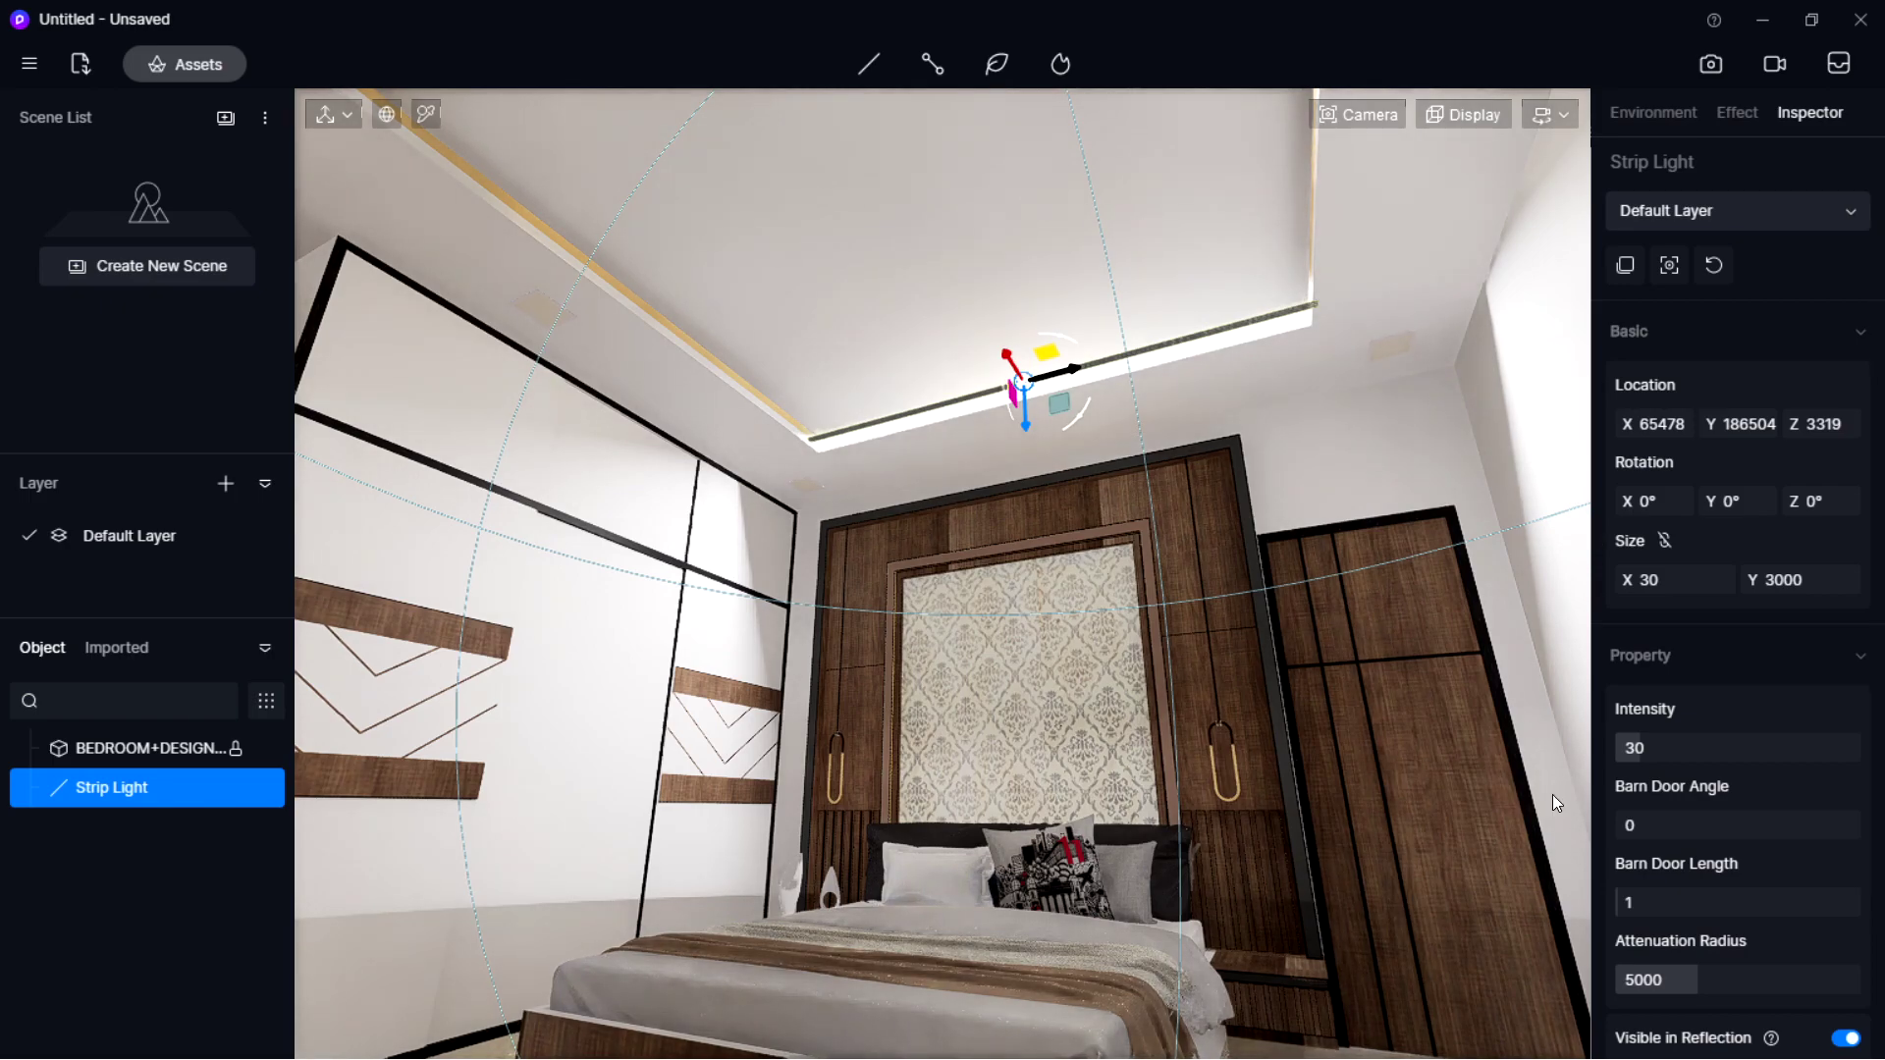
Add a second strip light in the ceiling cove above the wardrobe with a Y size of 3500.
right_click_drag(964, 507, 923, 295)
mouse_move(871, 66)
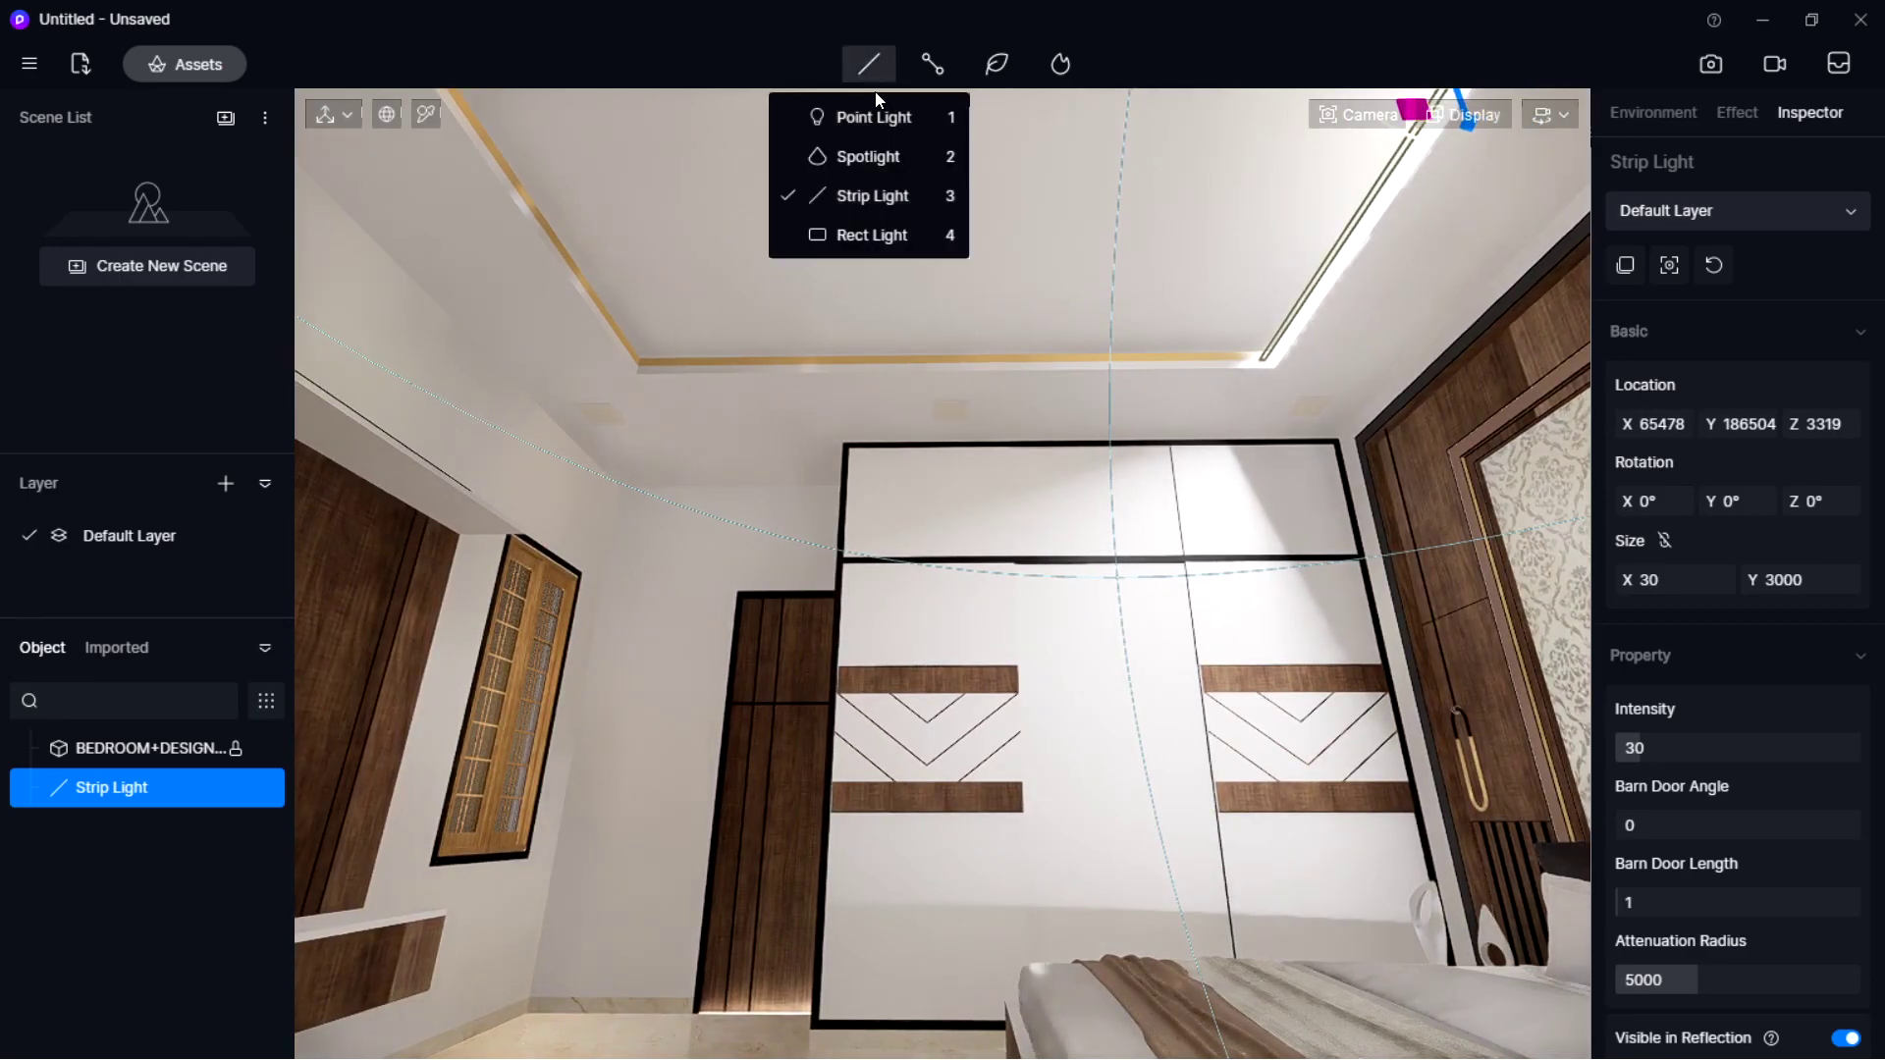
left_click(873, 195)
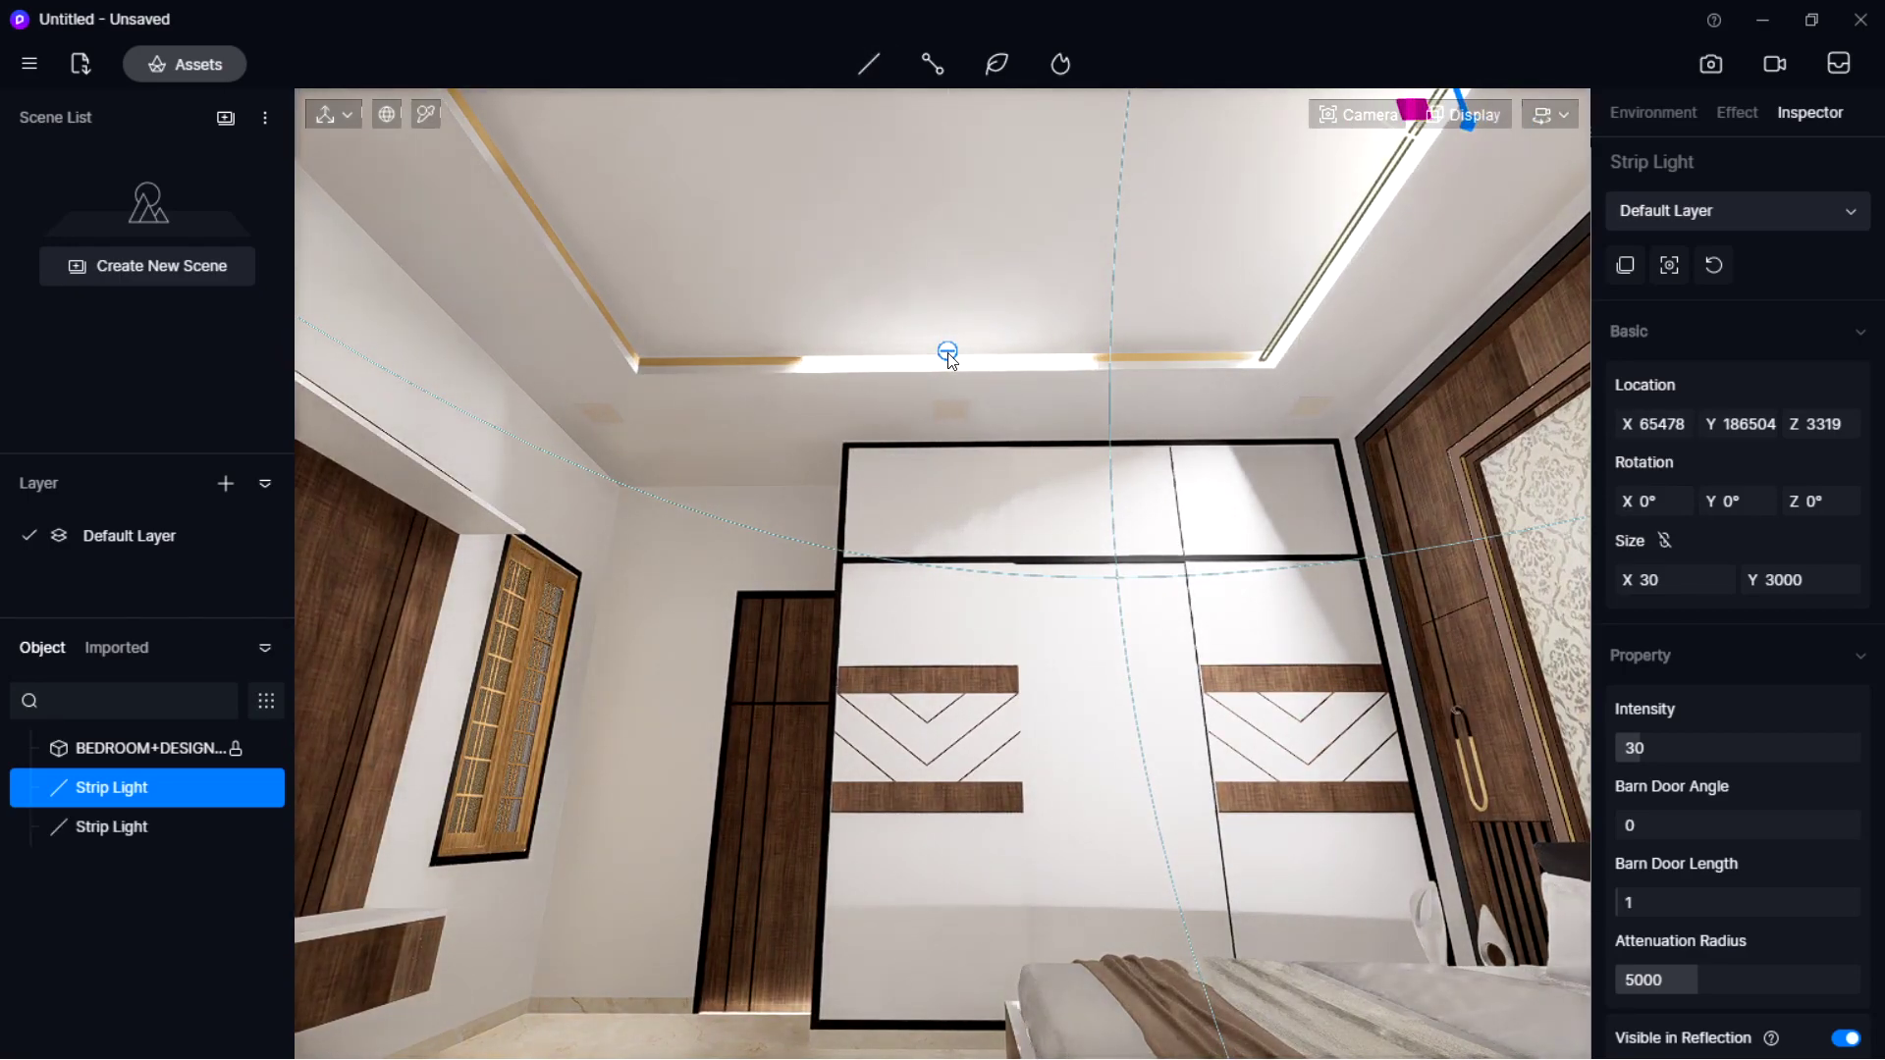
left_click(949, 359)
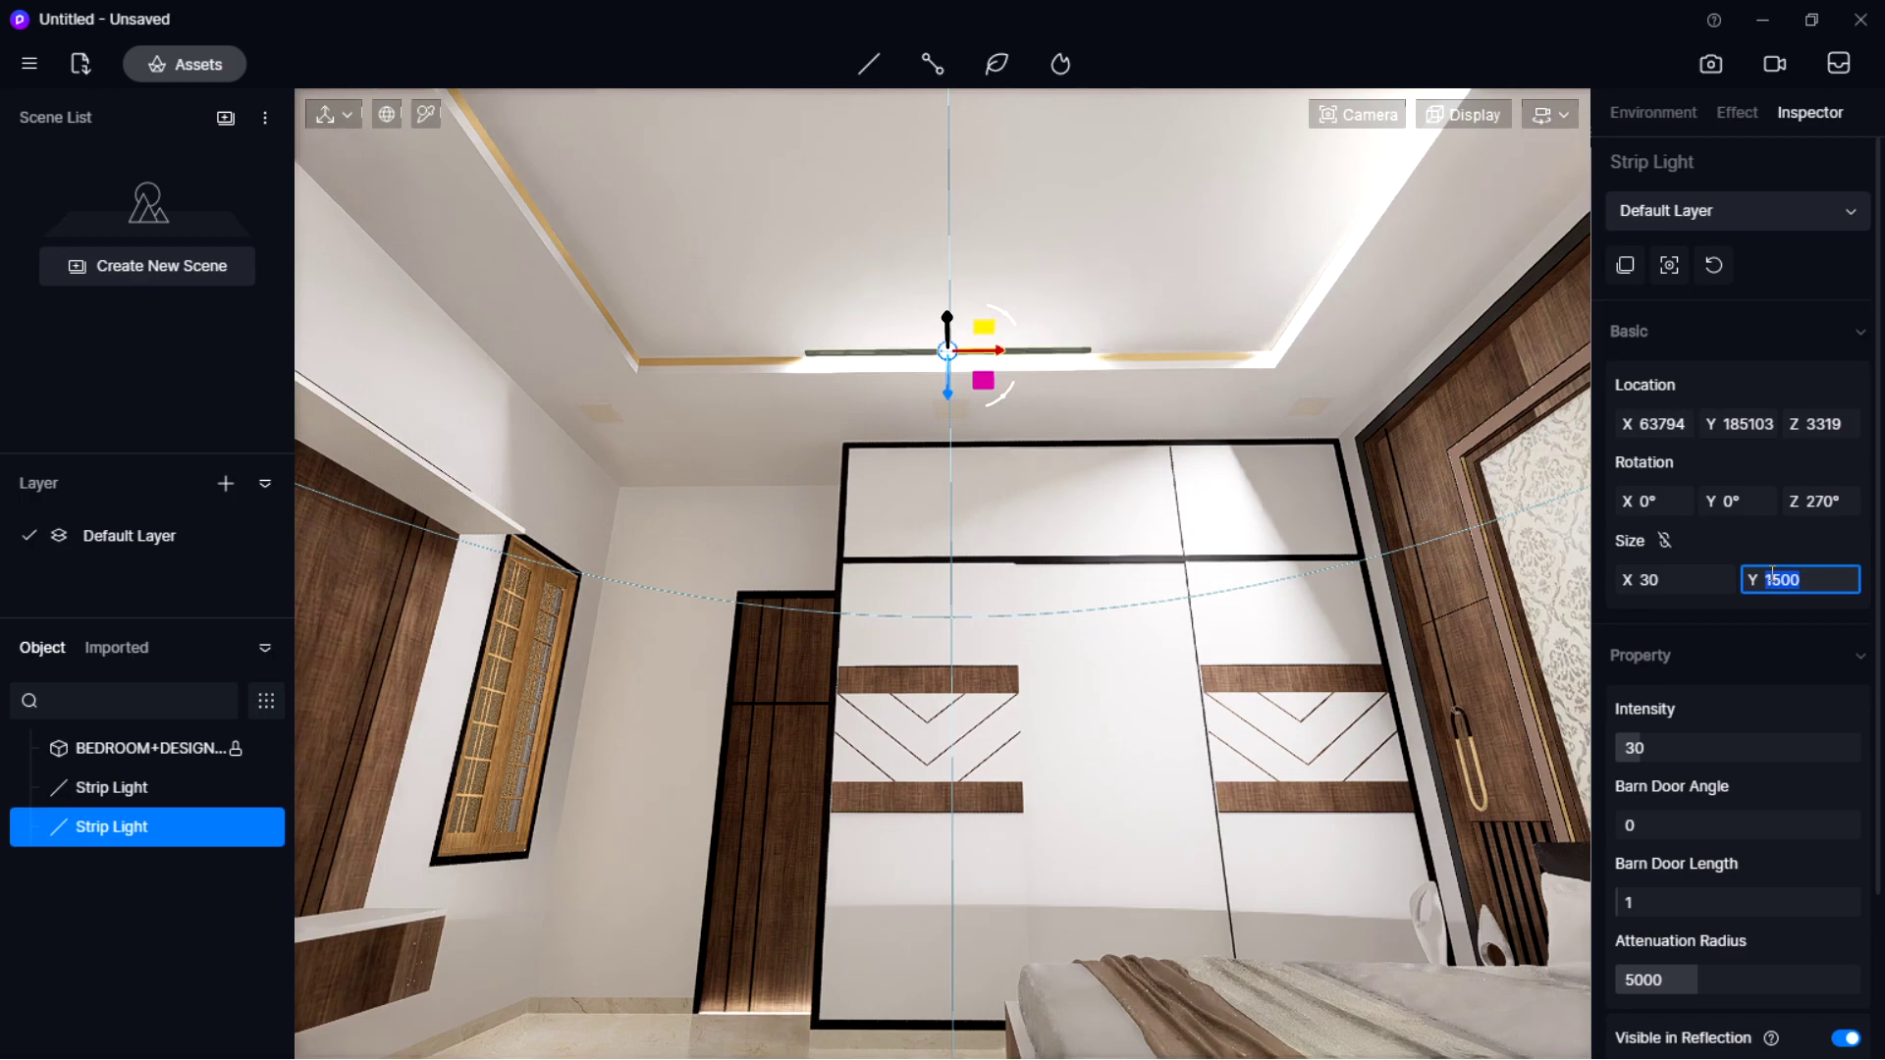
key("Return")
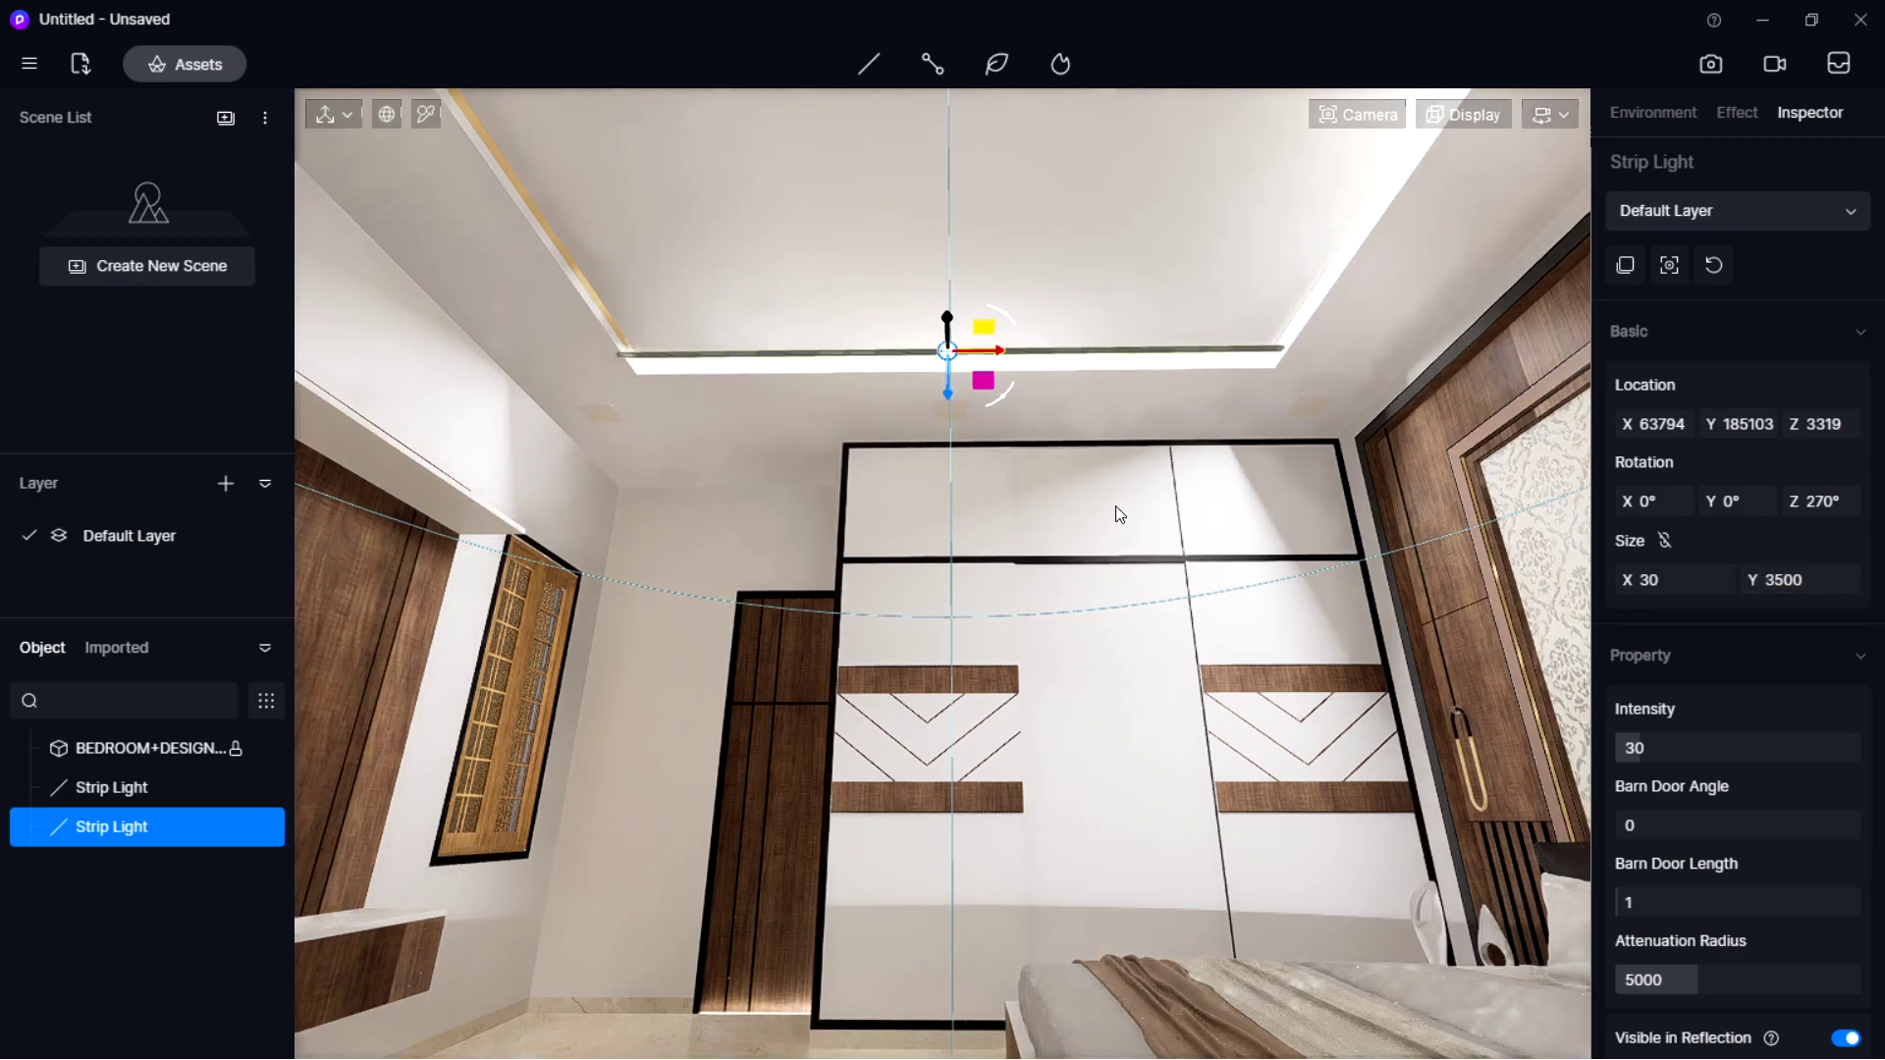
Add a third strip light in the ceiling cove above the TV wall with a Y size of 3200.
right_click_drag(1264, 462, 1207, 519)
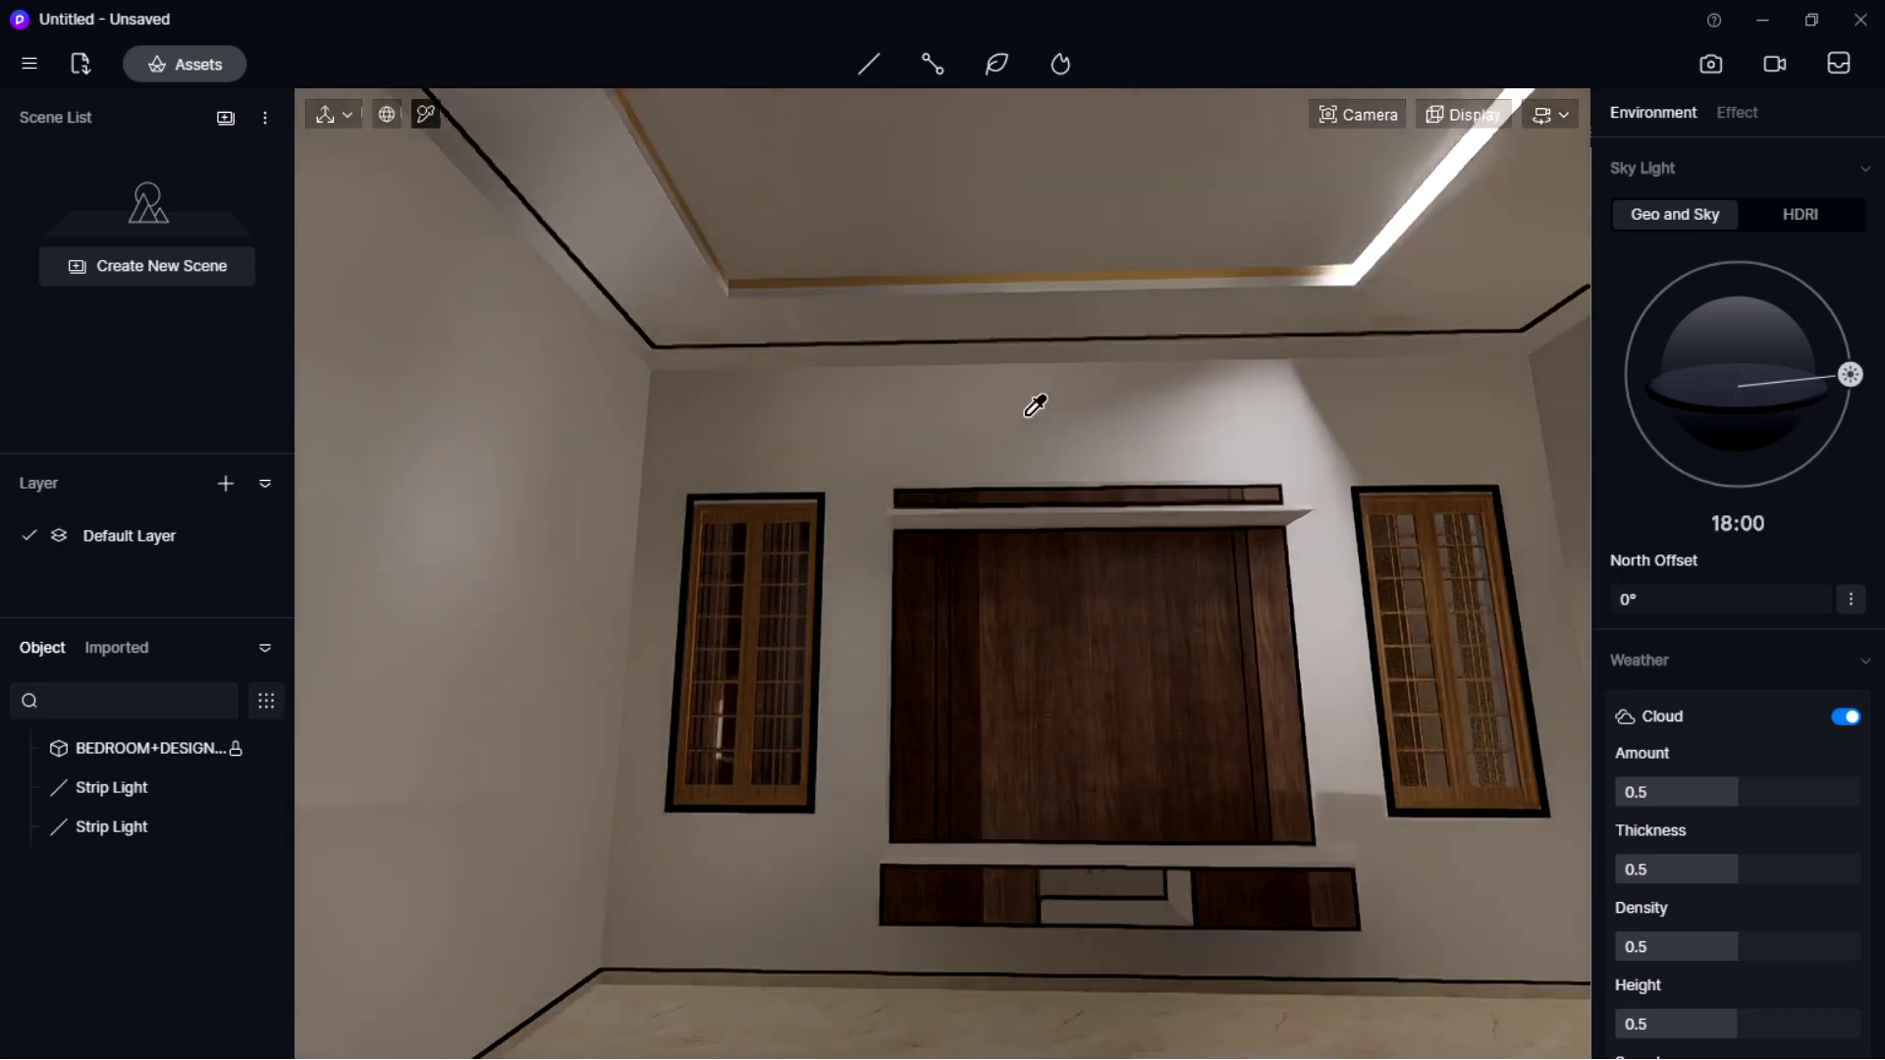
right_click_drag(1034, 400, 1063, 614)
mouse_move(866, 61)
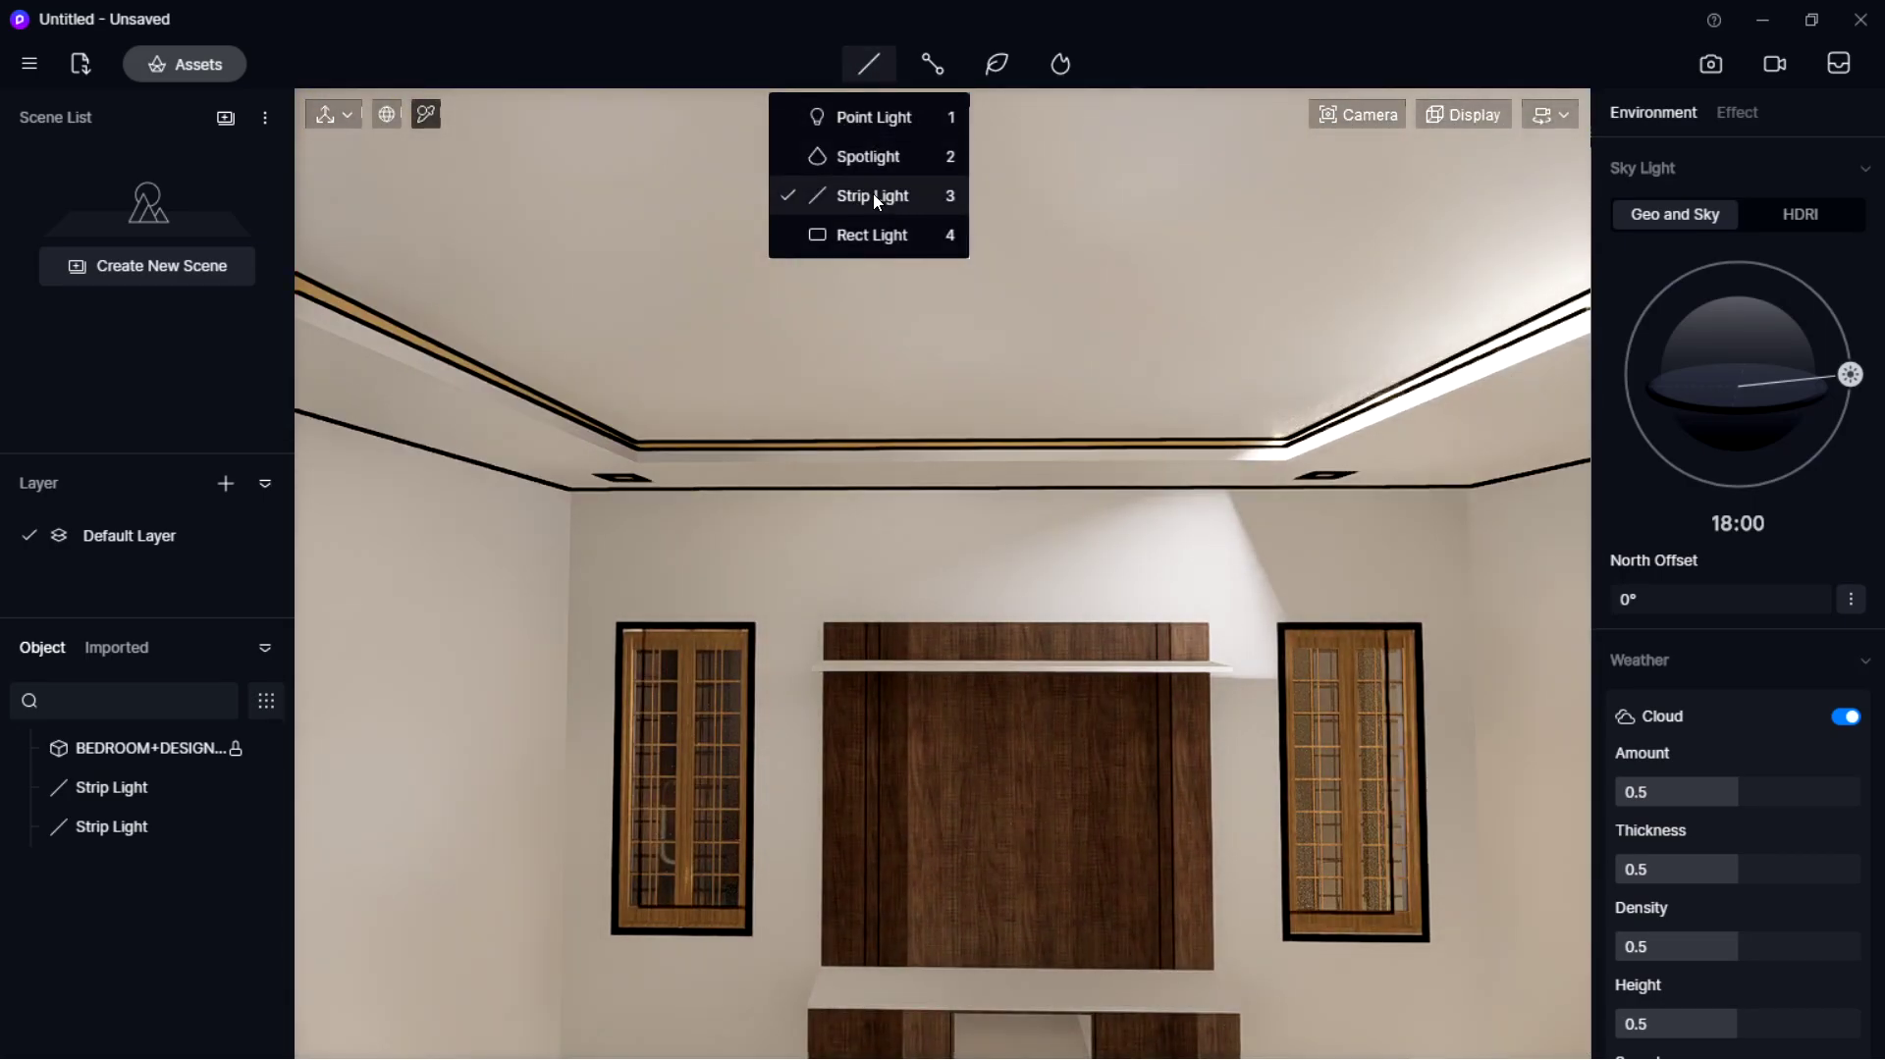
left_click(874, 192)
left_click(930, 439)
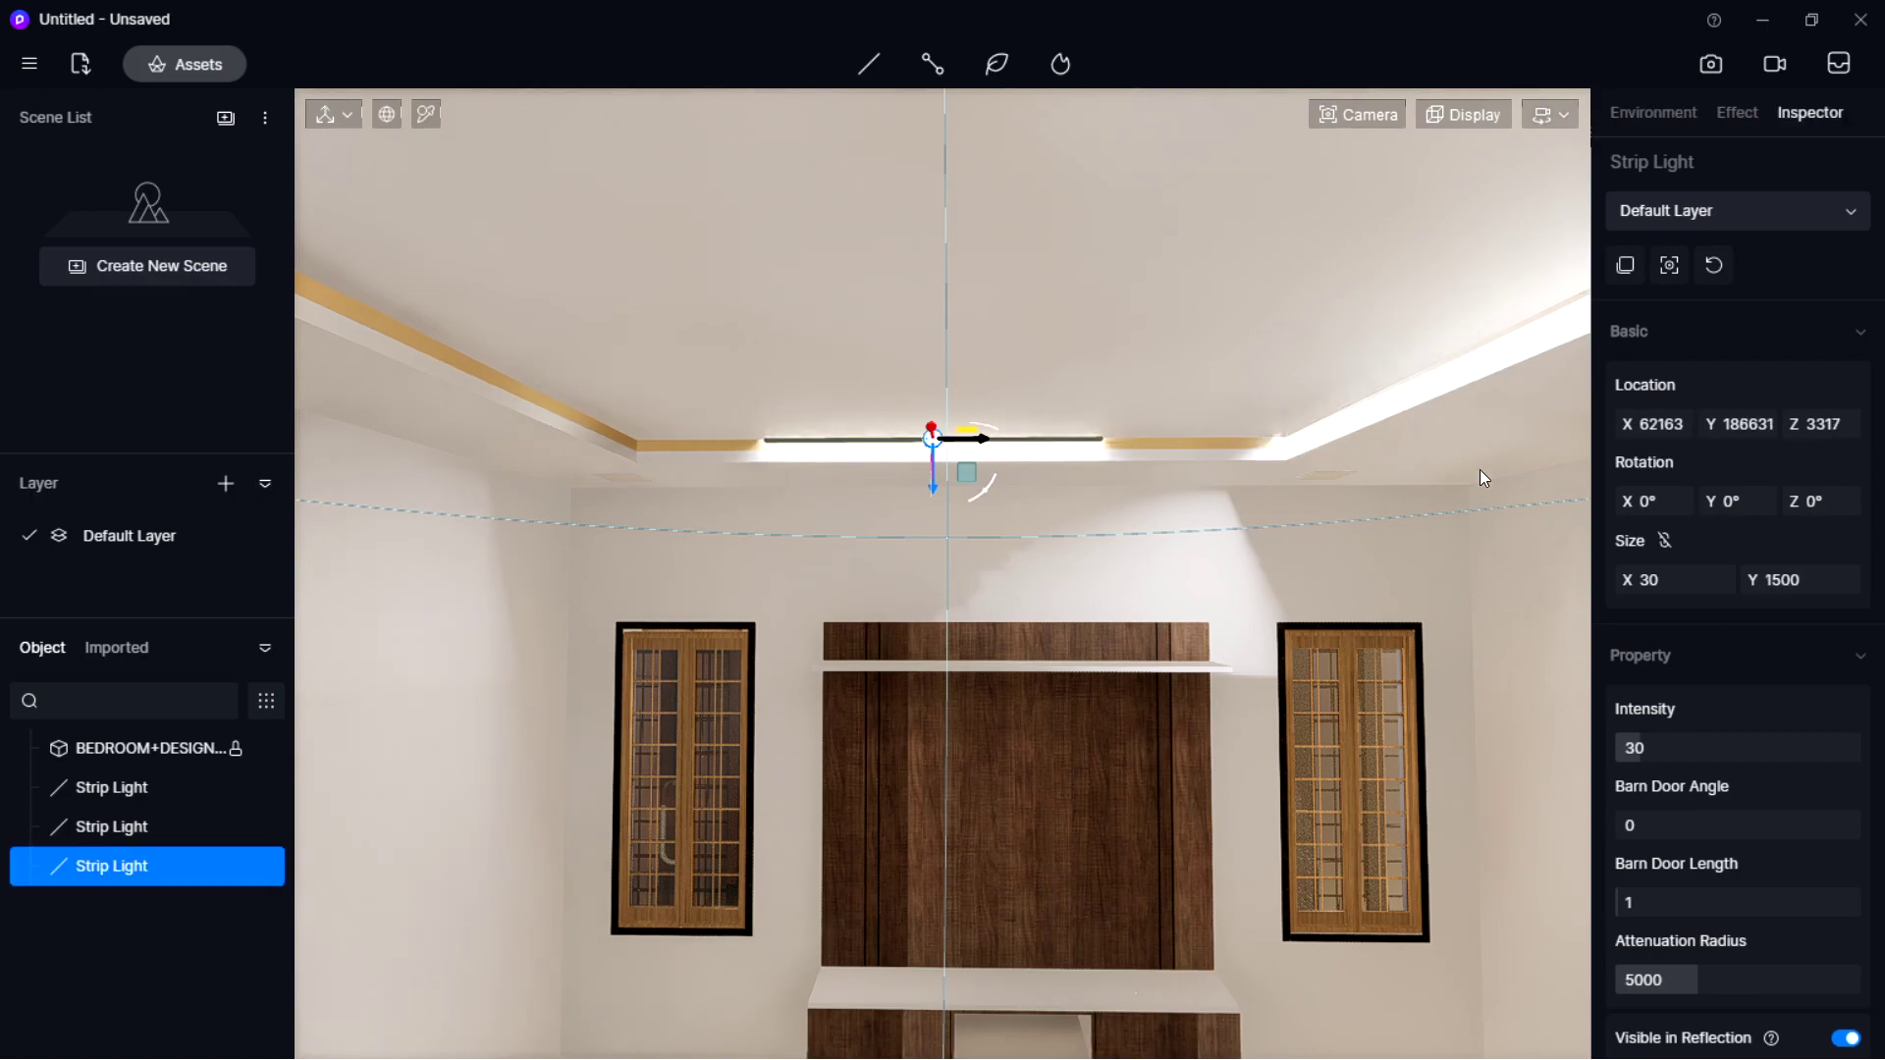
left_click(1801, 589)
type("3200")
key("Return")
Add a fourth strip light in the ceiling cove along the plain wall opposite the wardrobe with a Y size of 3500.
right_click_drag(966, 452, 721, 143)
mouse_move(869, 64)
left_click(877, 197)
left_click(868, 475)
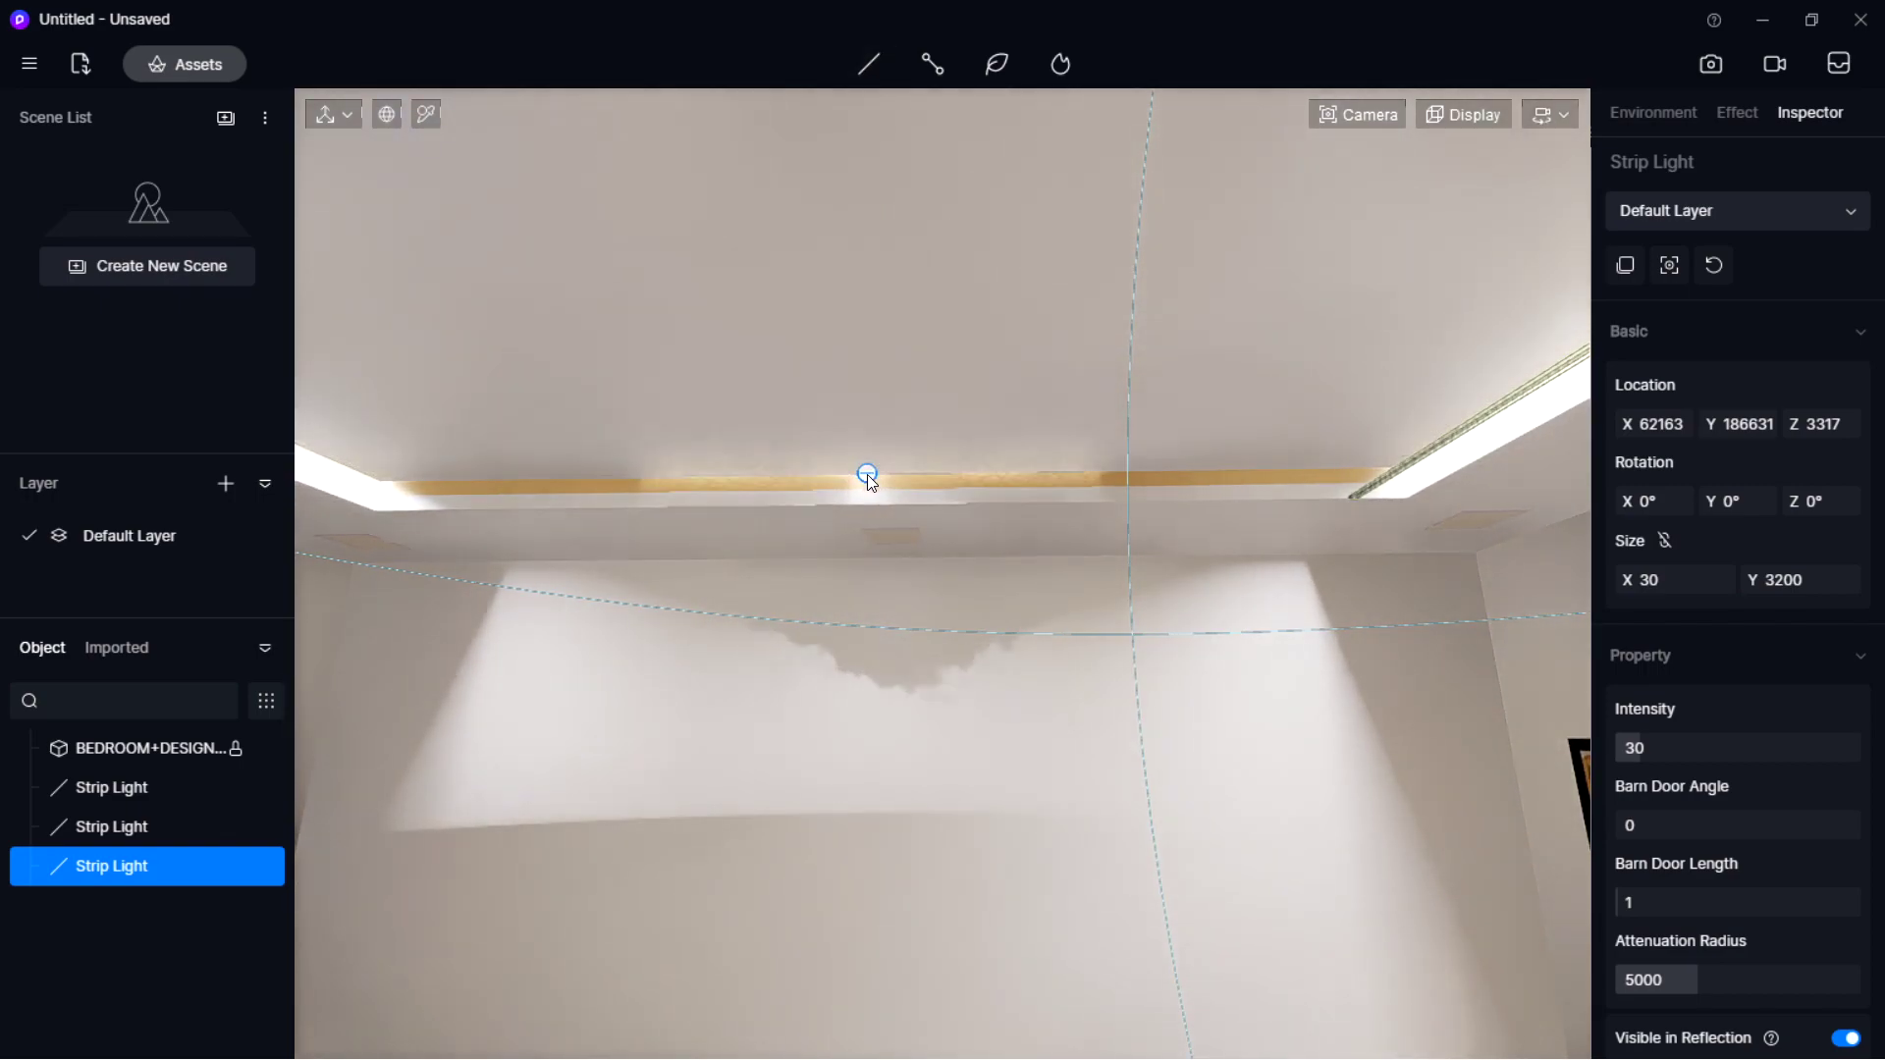
left_click(1777, 579)
type("3500")
key("Return")
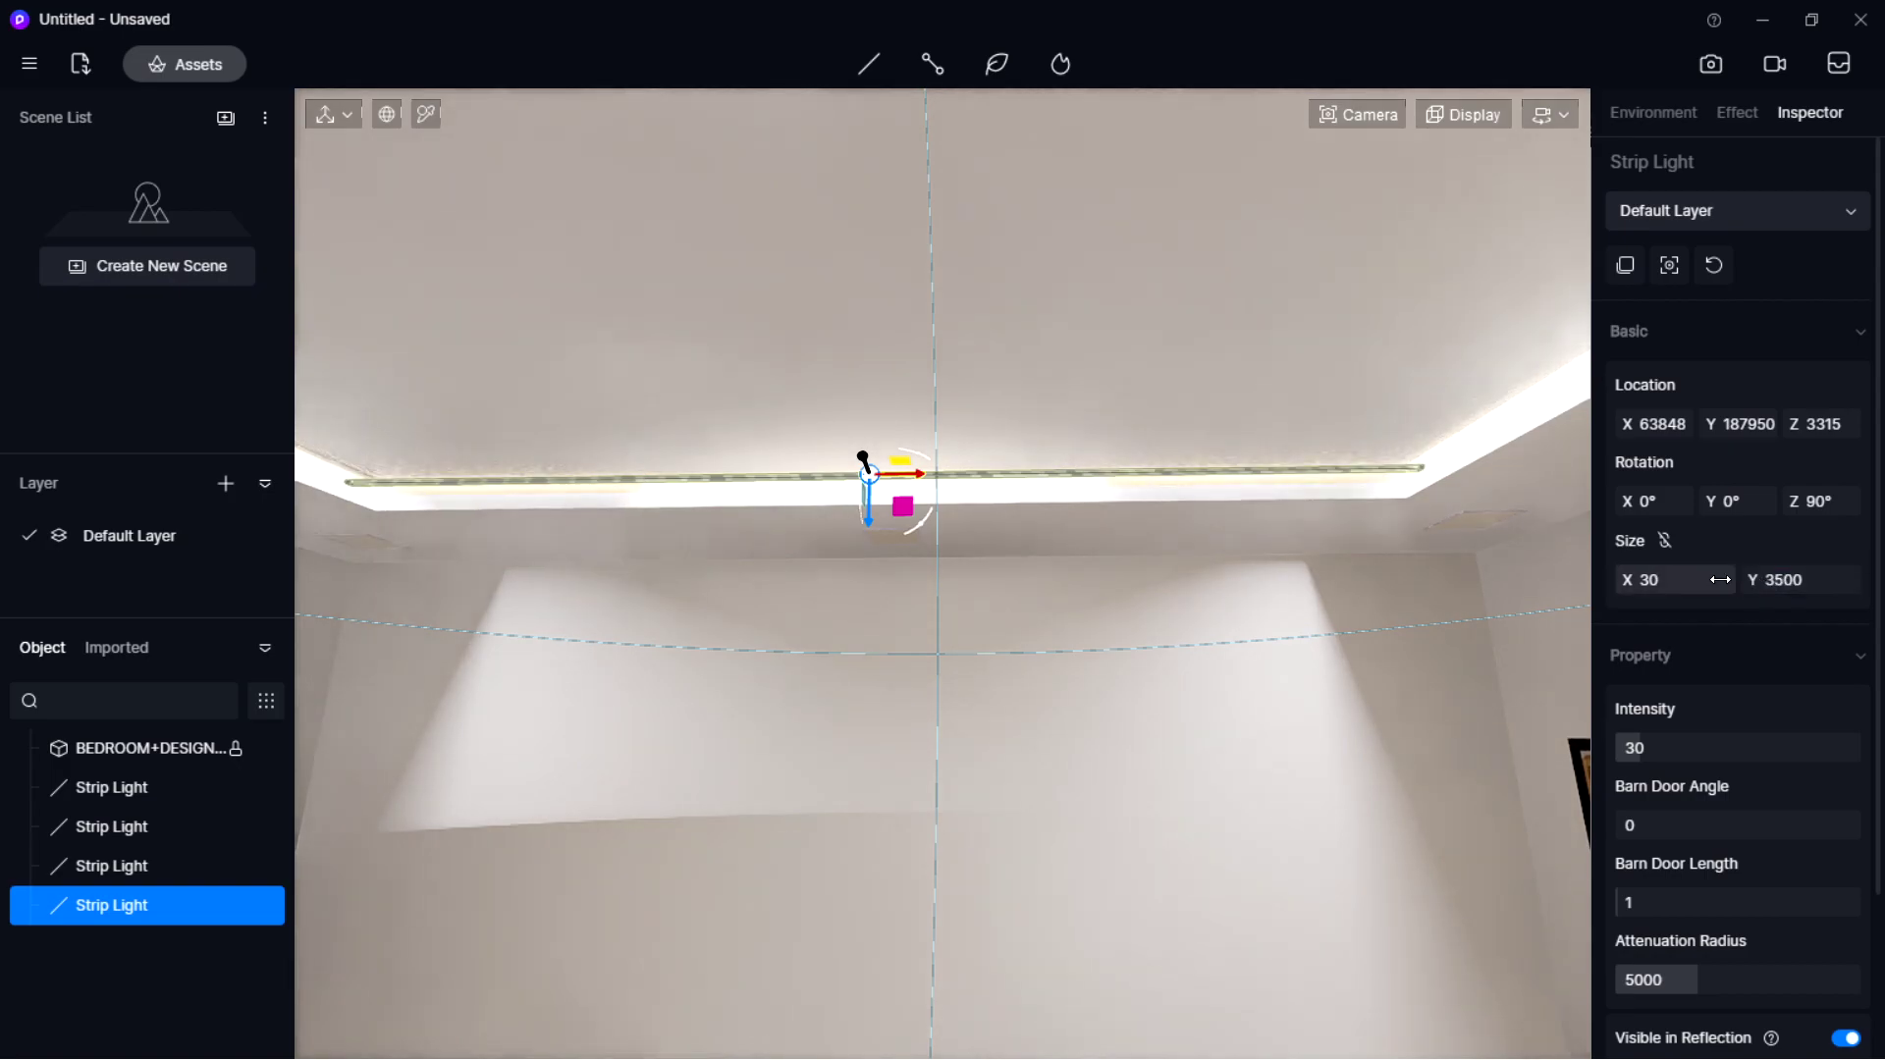
Select all four cove strip lights and set their color temperature to 3900.
right_click_drag(1035, 561, 1014, 597)
left_click(1104, 258)
left_click(1080, 398, "ctrl")
left_click(1149, 396, "ctrl")
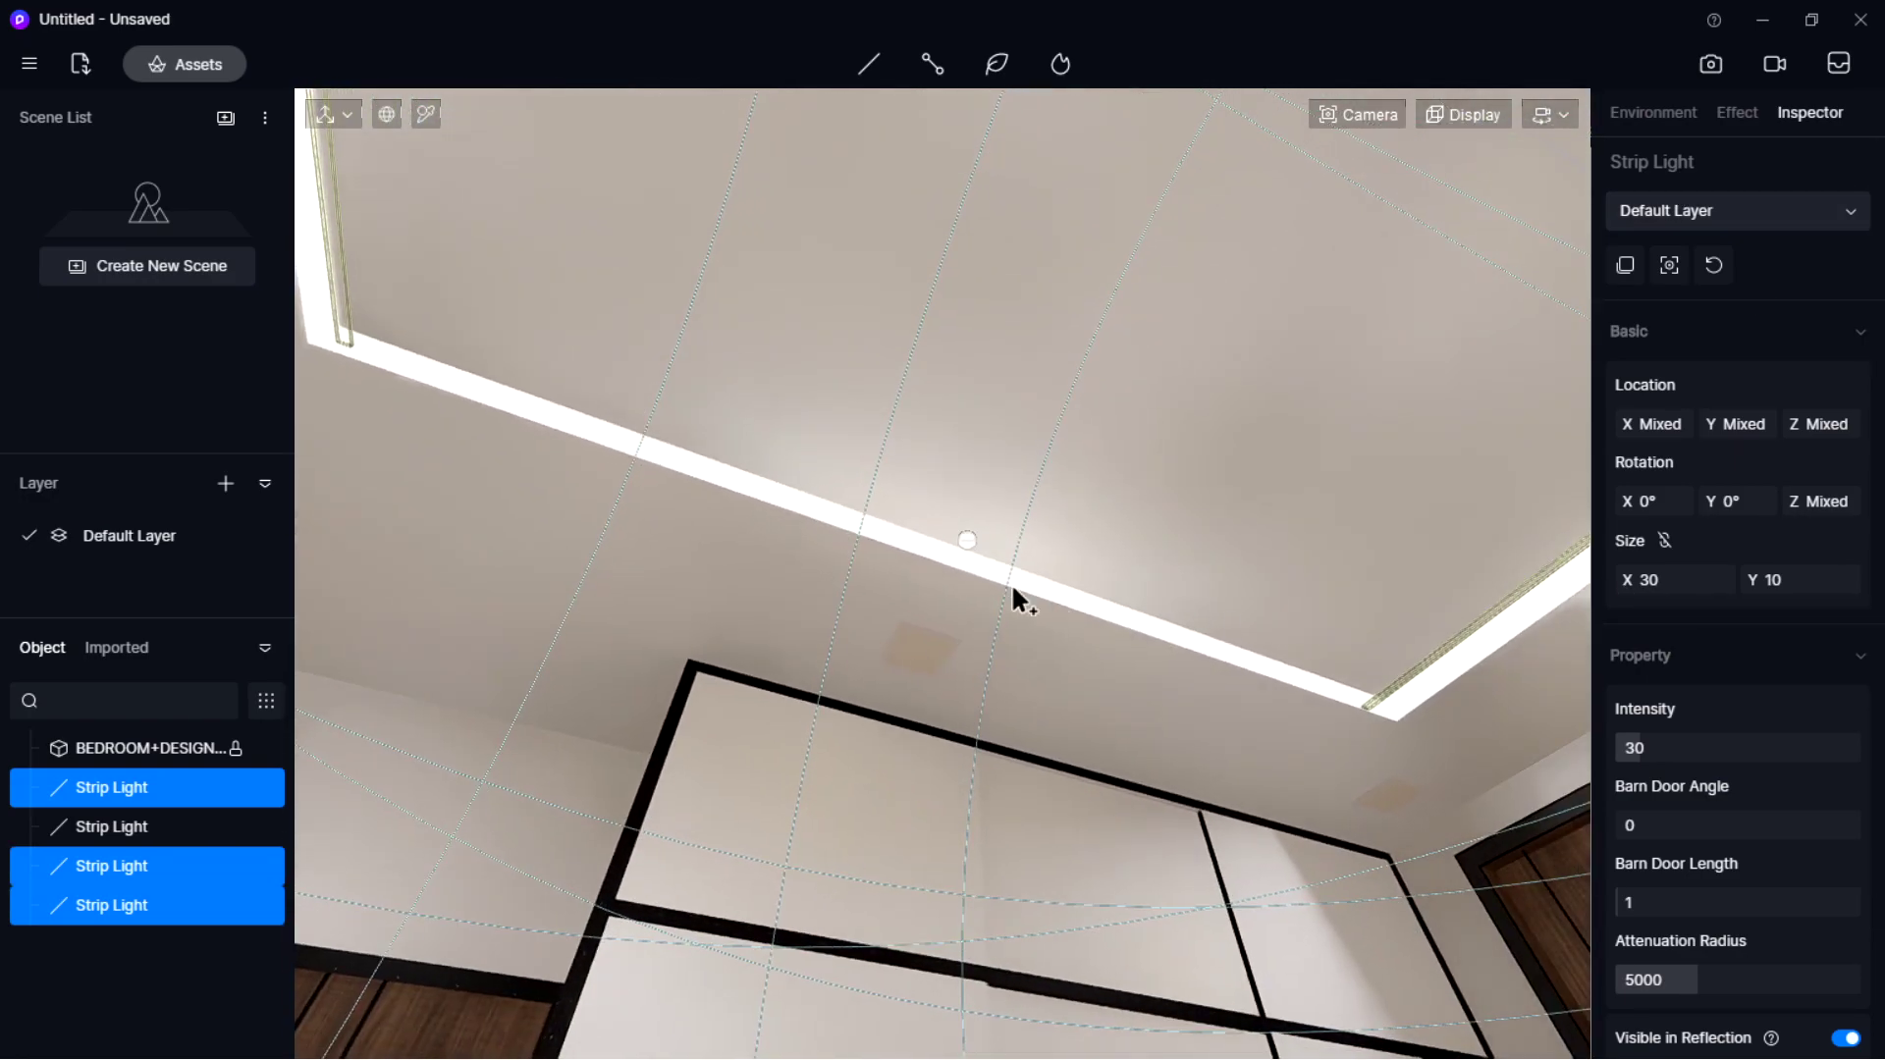
left_click(971, 540, "ctrl")
scroll(1669, 883, "down", 3)
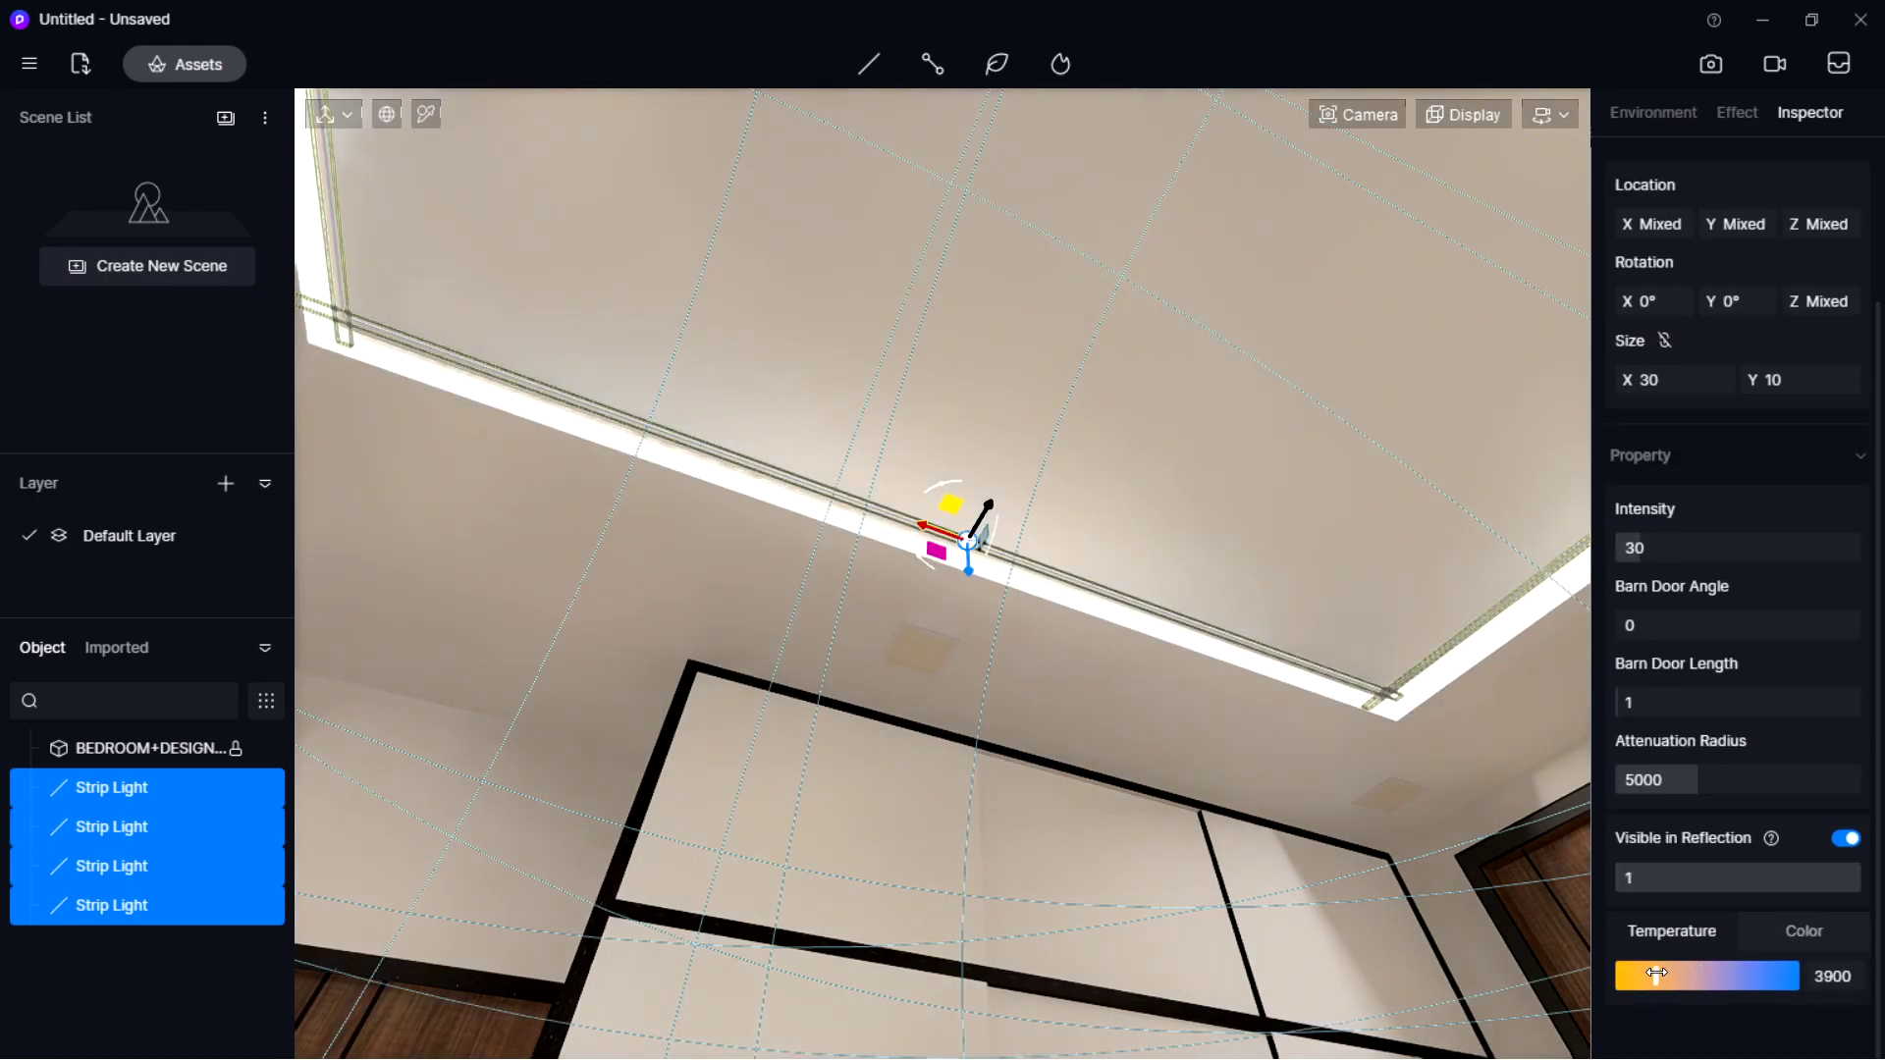
Place a point light at each of the two corner ceiling fixtures on the bed-wall side.
right_click_drag(1188, 597, 1234, 773)
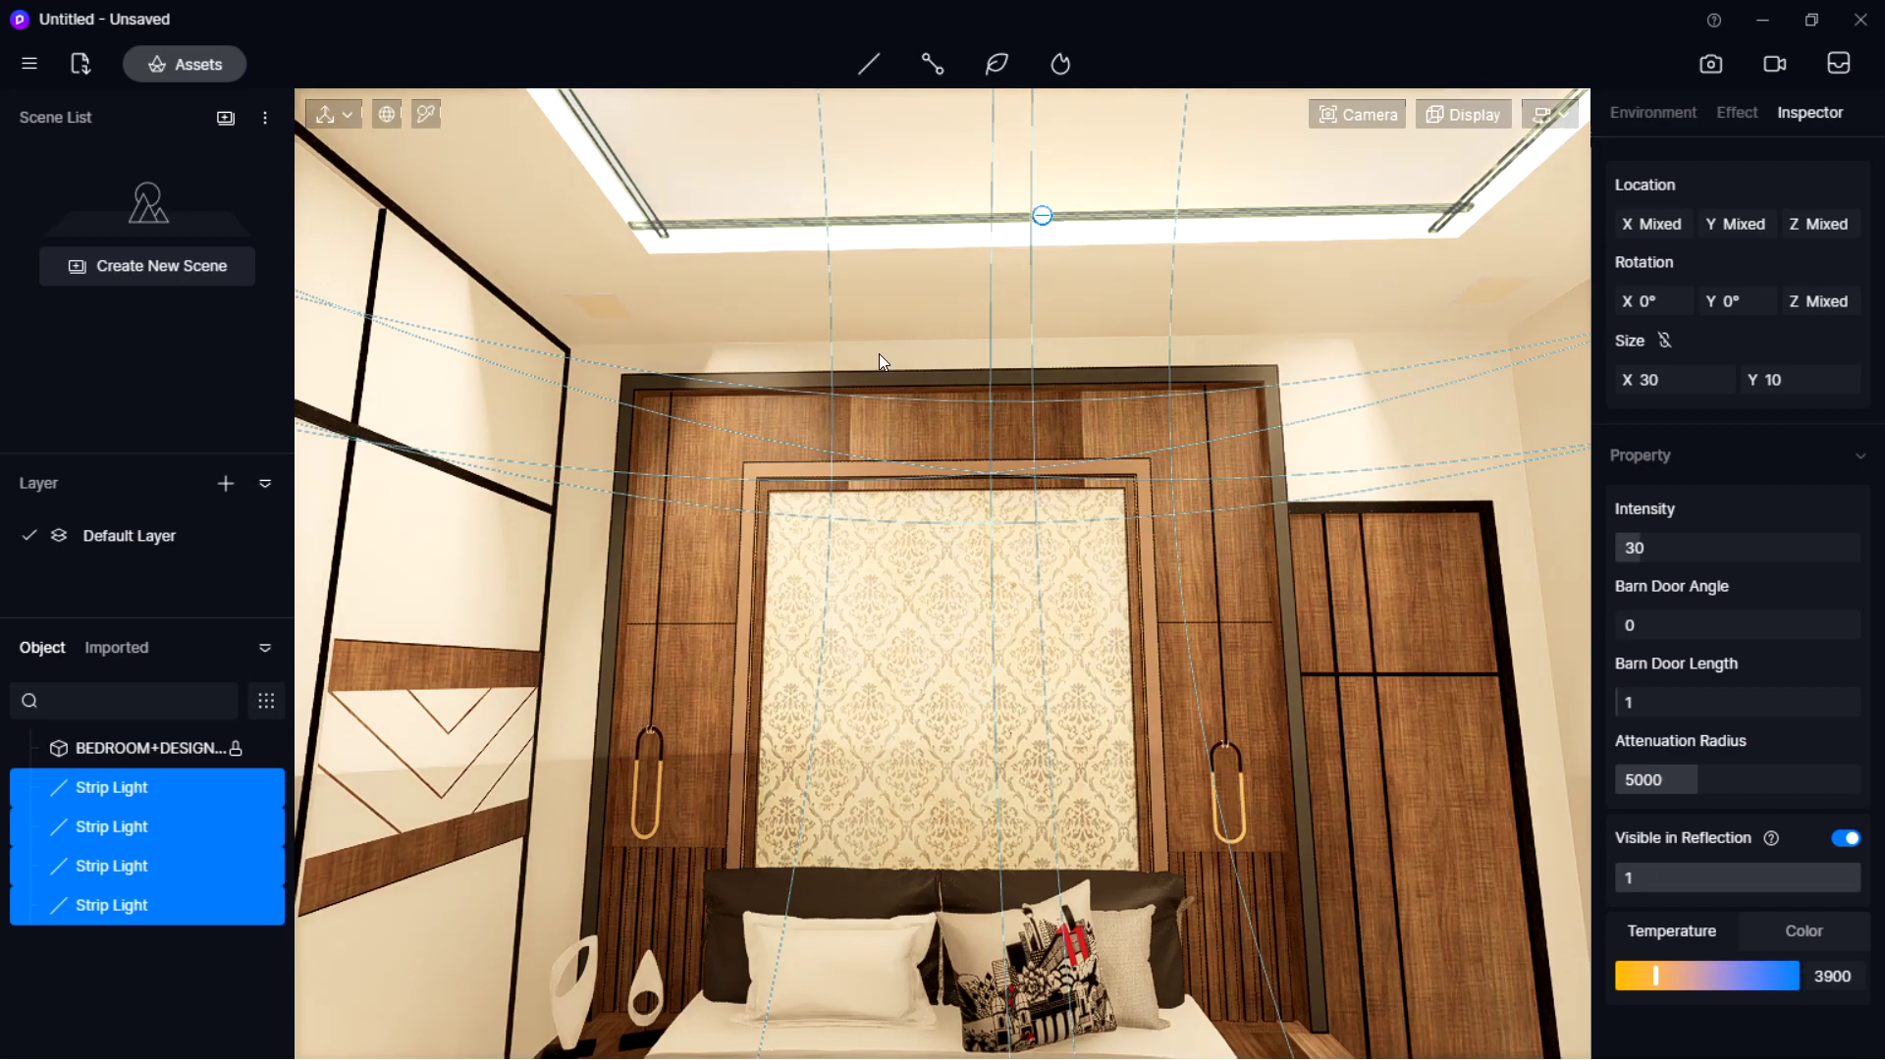
mouse_move(862, 60)
left_click(866, 118)
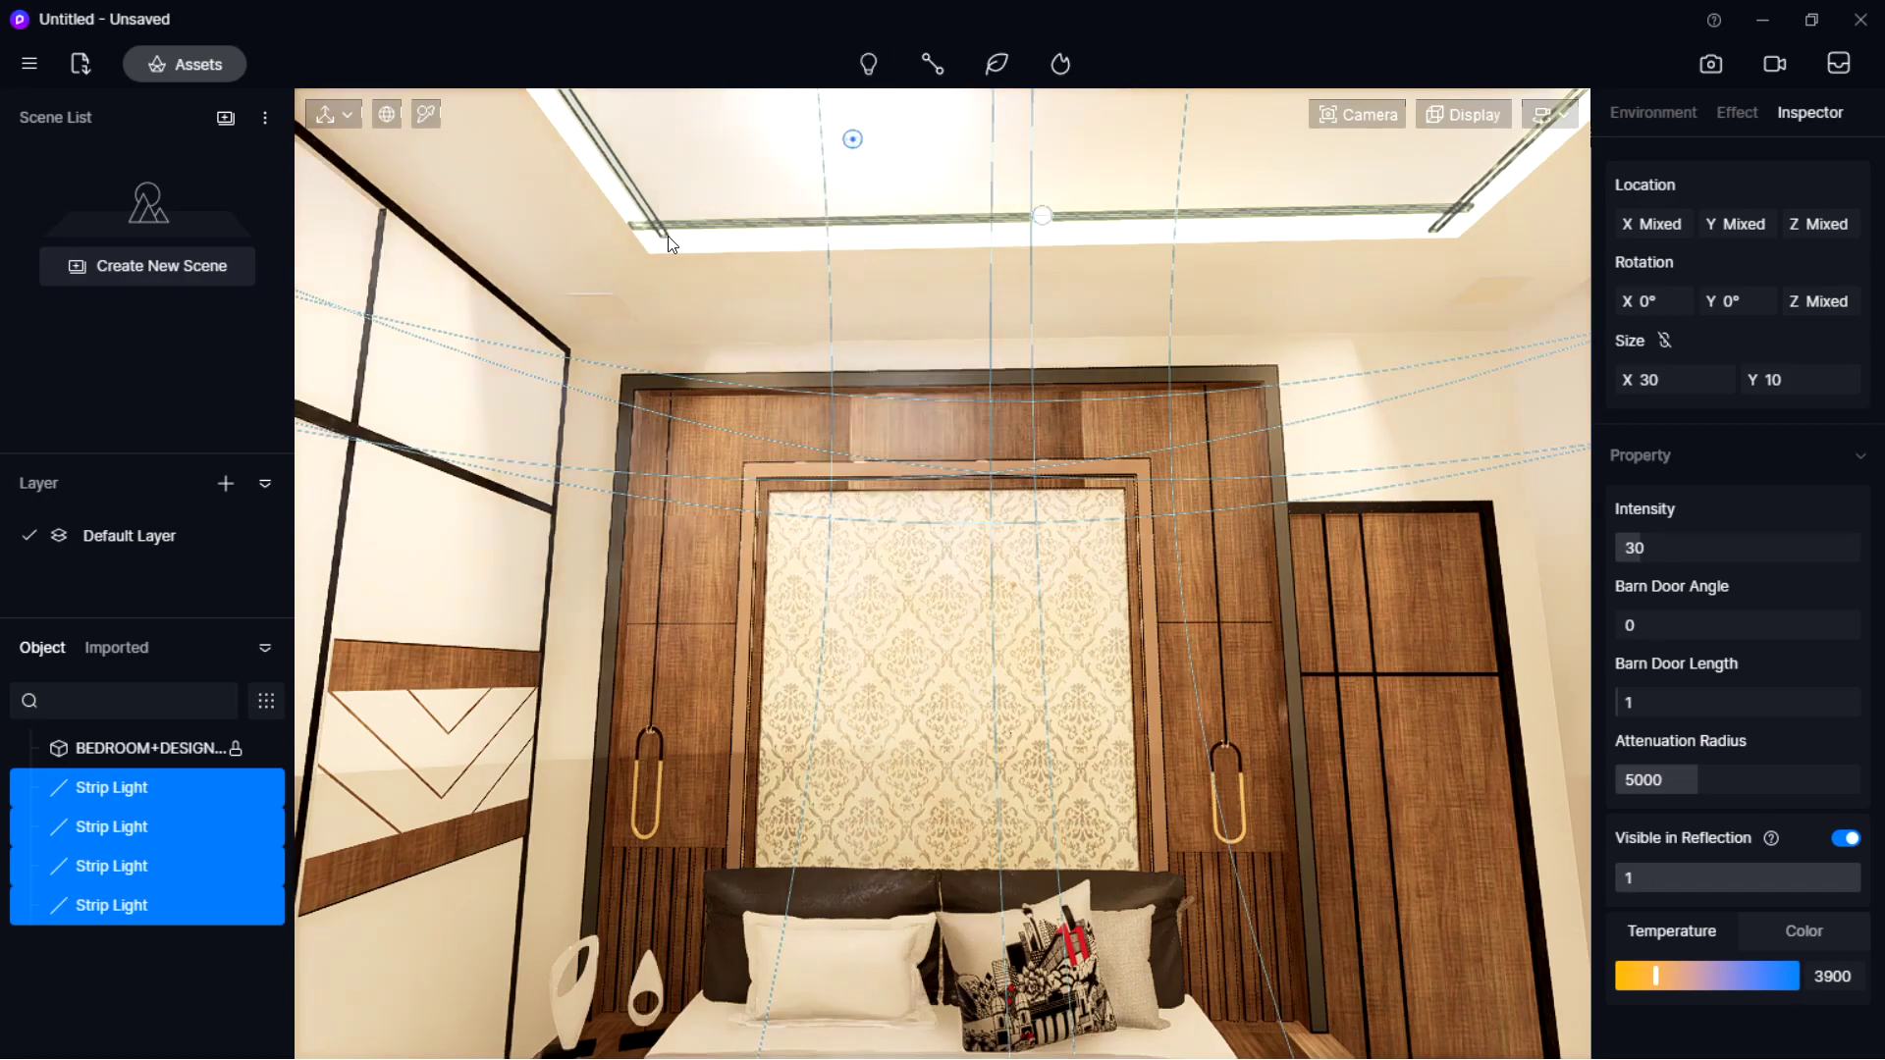
left_click(602, 313)
right_click_drag(776, 378, 938, 324)
mouse_move(862, 74)
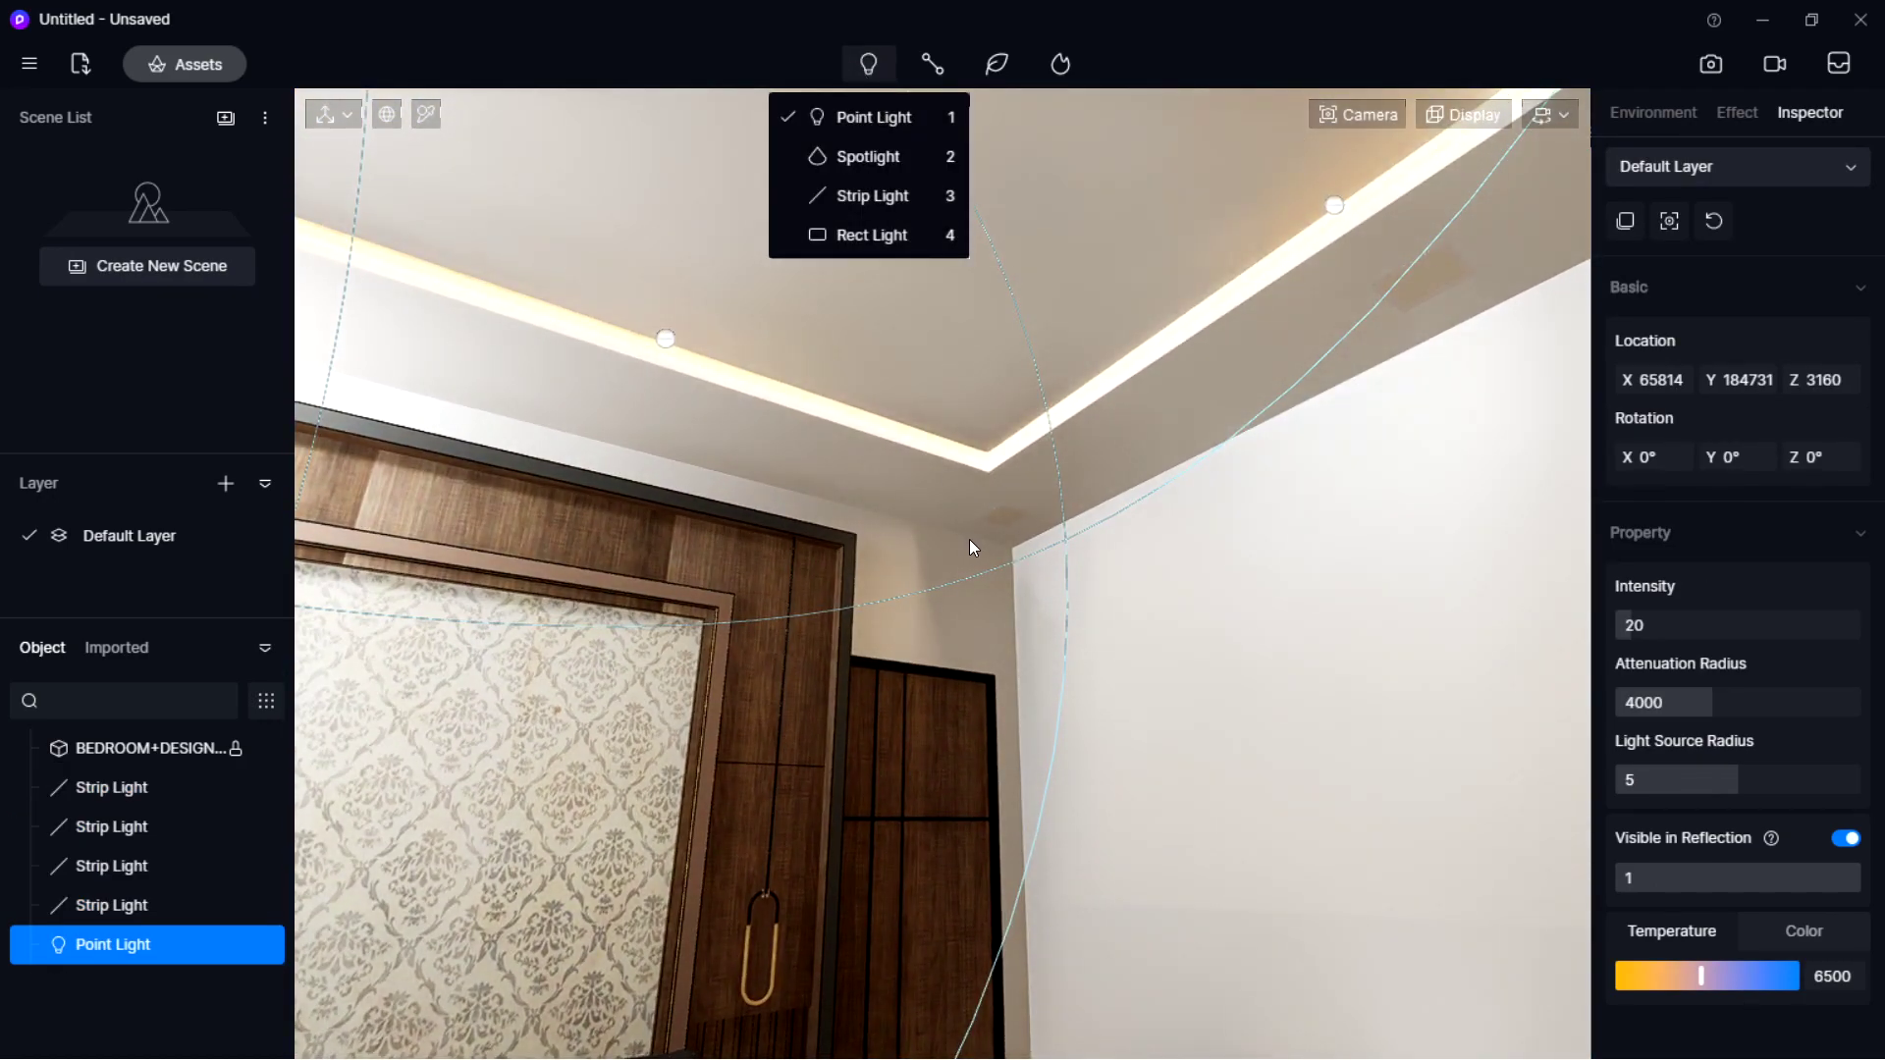
left_click(880, 117)
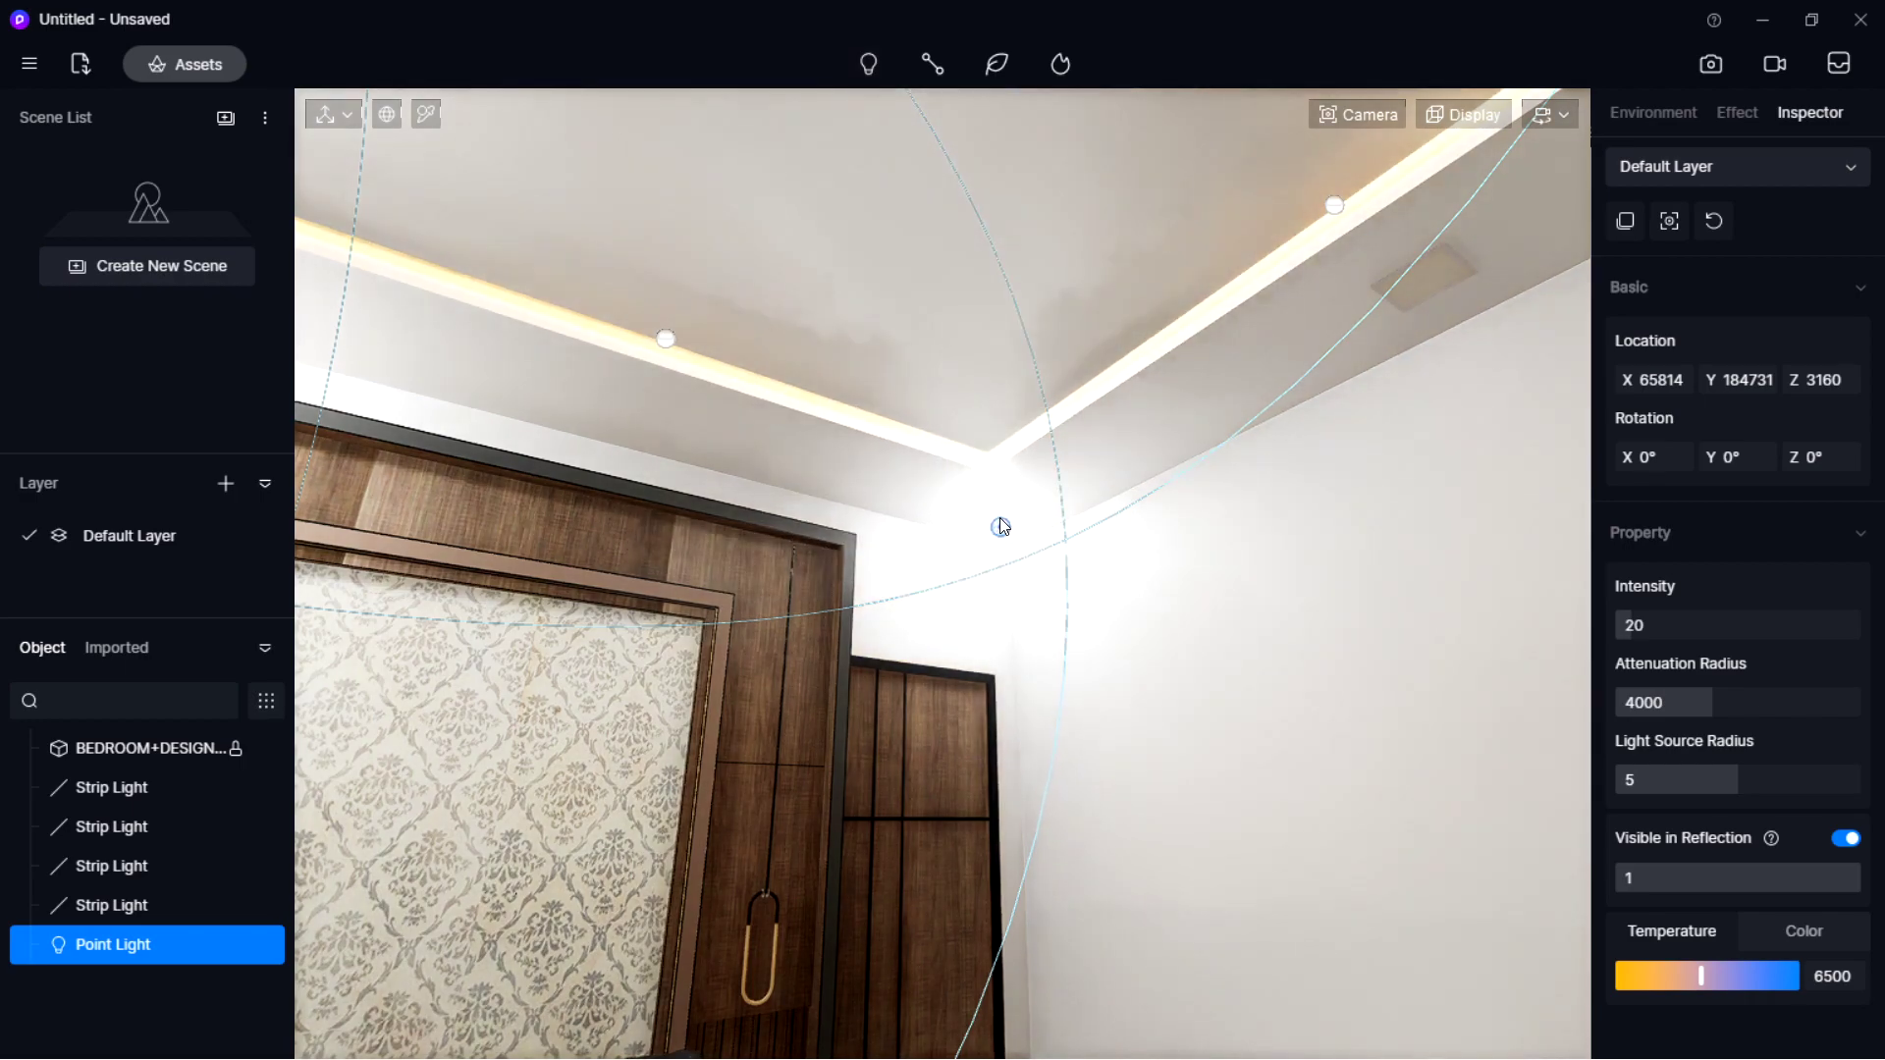
left_click(999, 517)
Place point lights at the middle ceiling fixture along the plain wall and at its corner fixture near the TV wall.
right_click_drag(1060, 324, 1090, 354)
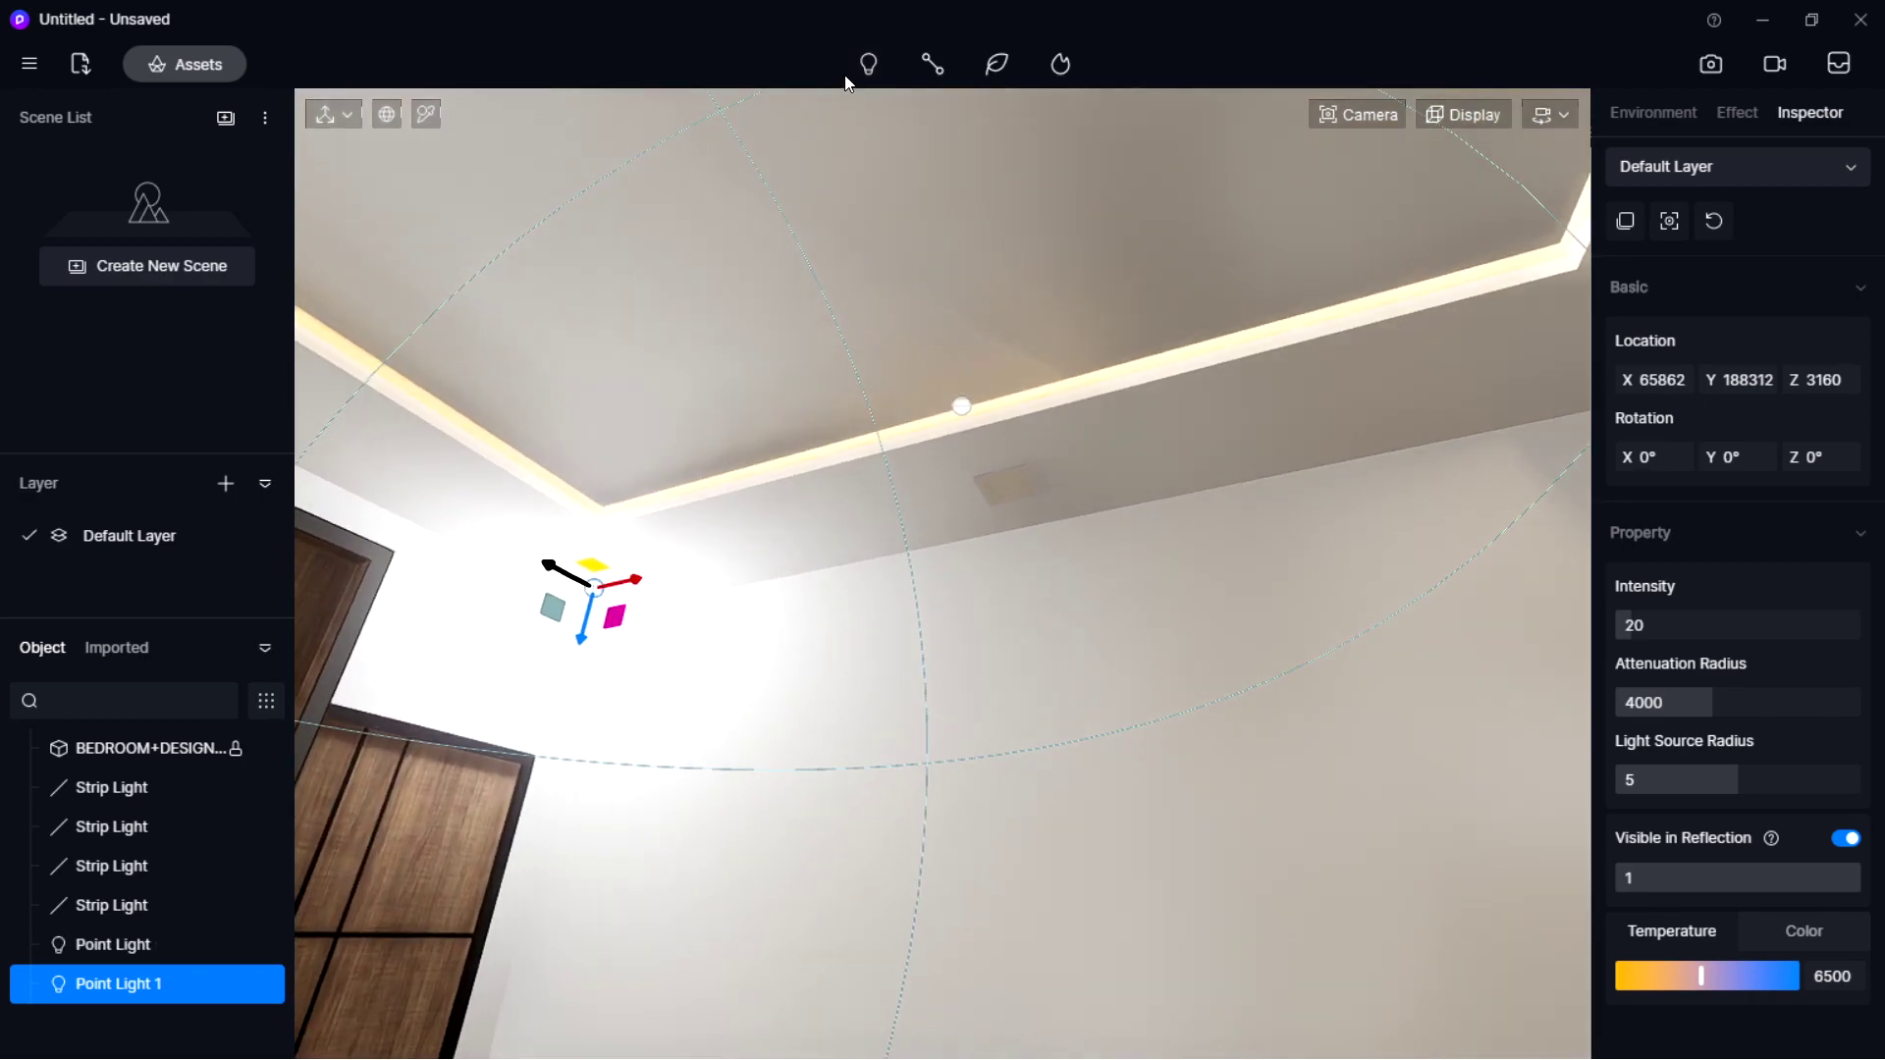
mouse_move(841, 76)
left_click(869, 120)
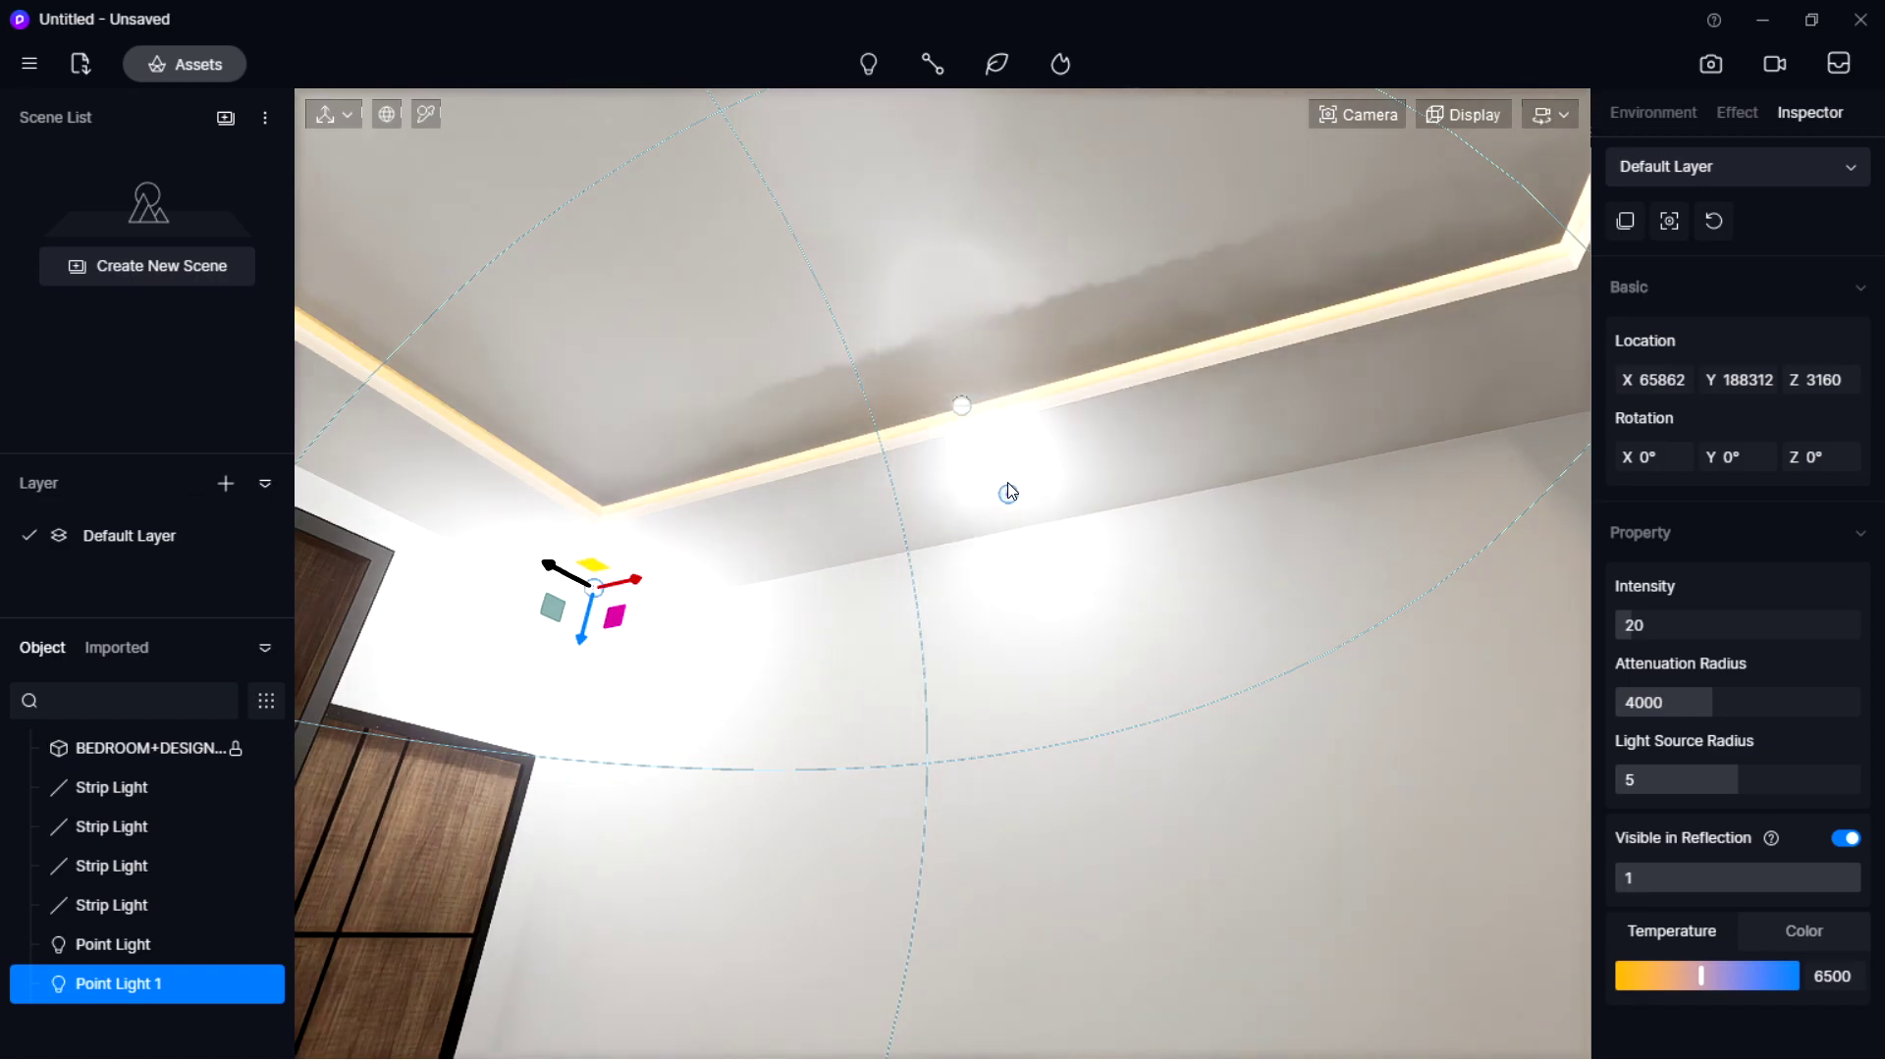
left_click(1007, 486)
right_click_drag(713, 504, 903, 199)
mouse_move(870, 67)
left_click(872, 120)
left_click(994, 597)
Place point lights at the ceiling fixture in the TV-wall corner on the wardrobe side and at the middle fixture along the wardrobe.
right_click_drag(993, 598, 1279, 341)
mouse_move(866, 68)
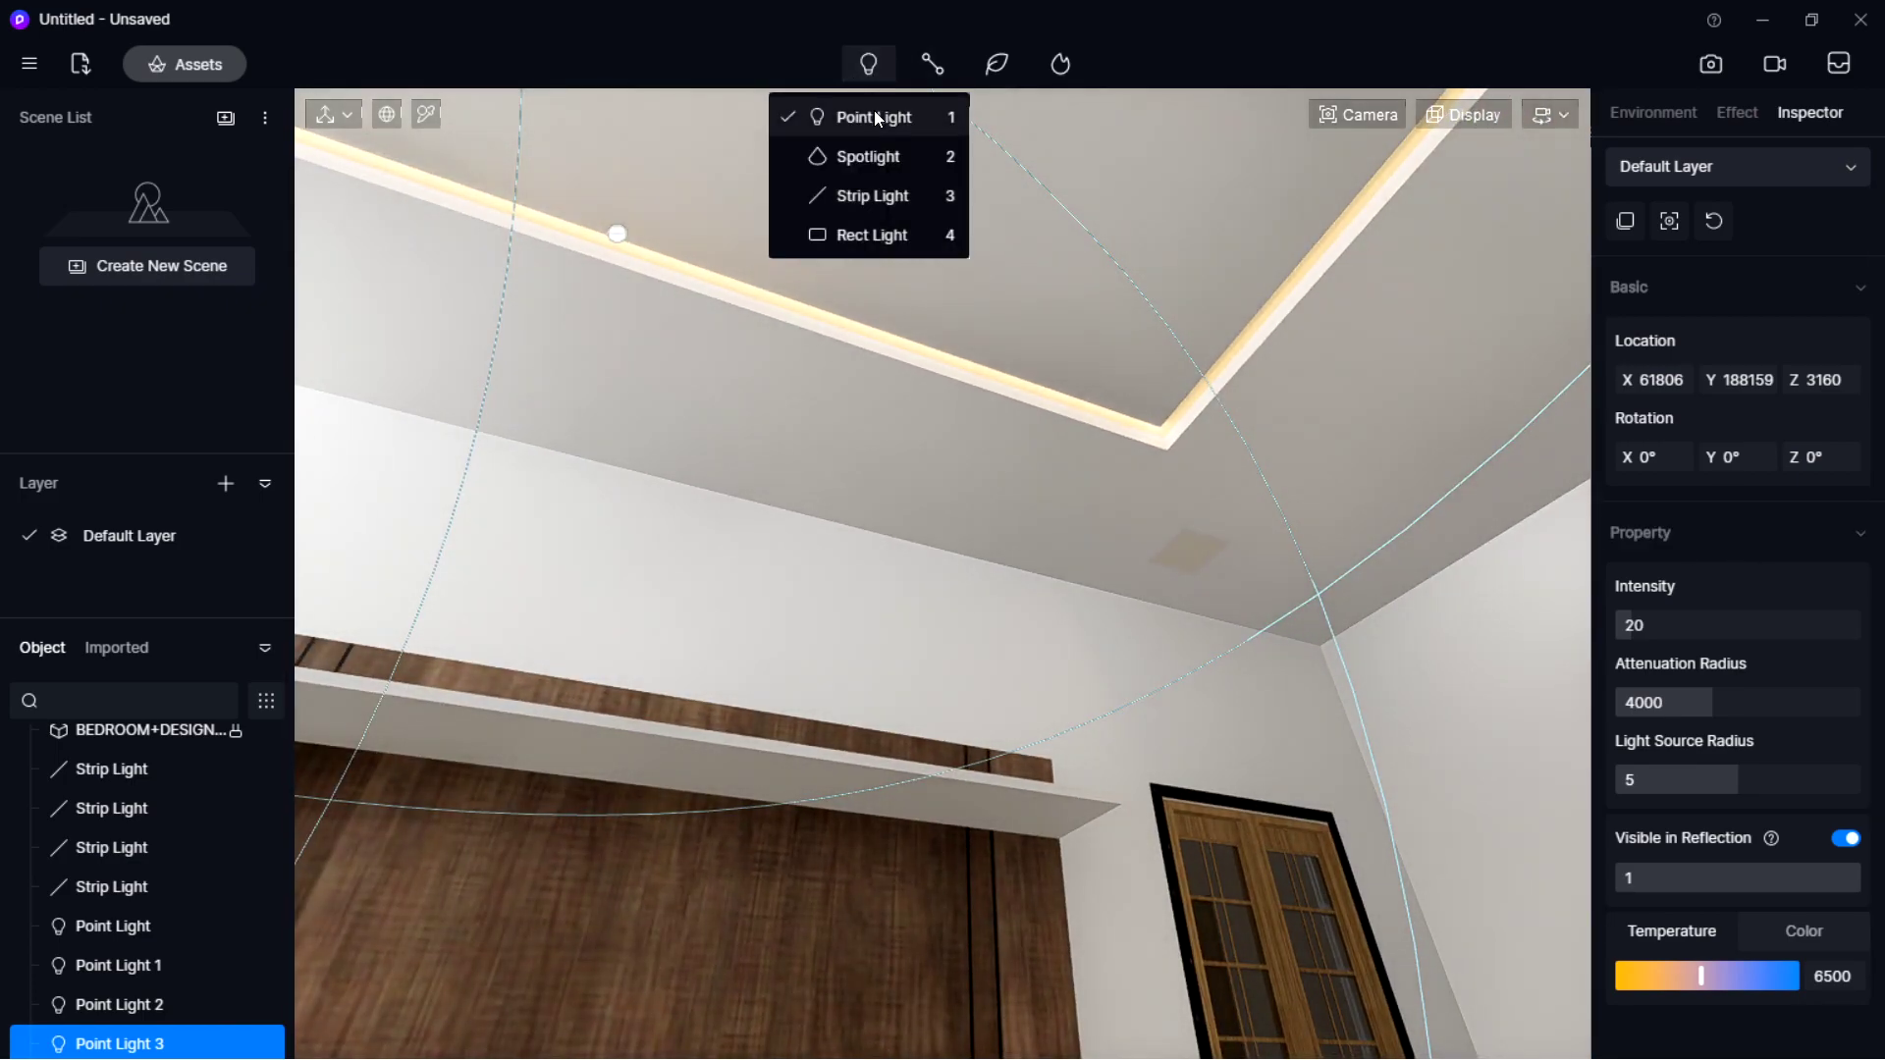
left_click(874, 117)
left_click(1212, 538)
right_click_drag(1170, 535, 1128, 147)
mouse_move(870, 65)
left_click(874, 117)
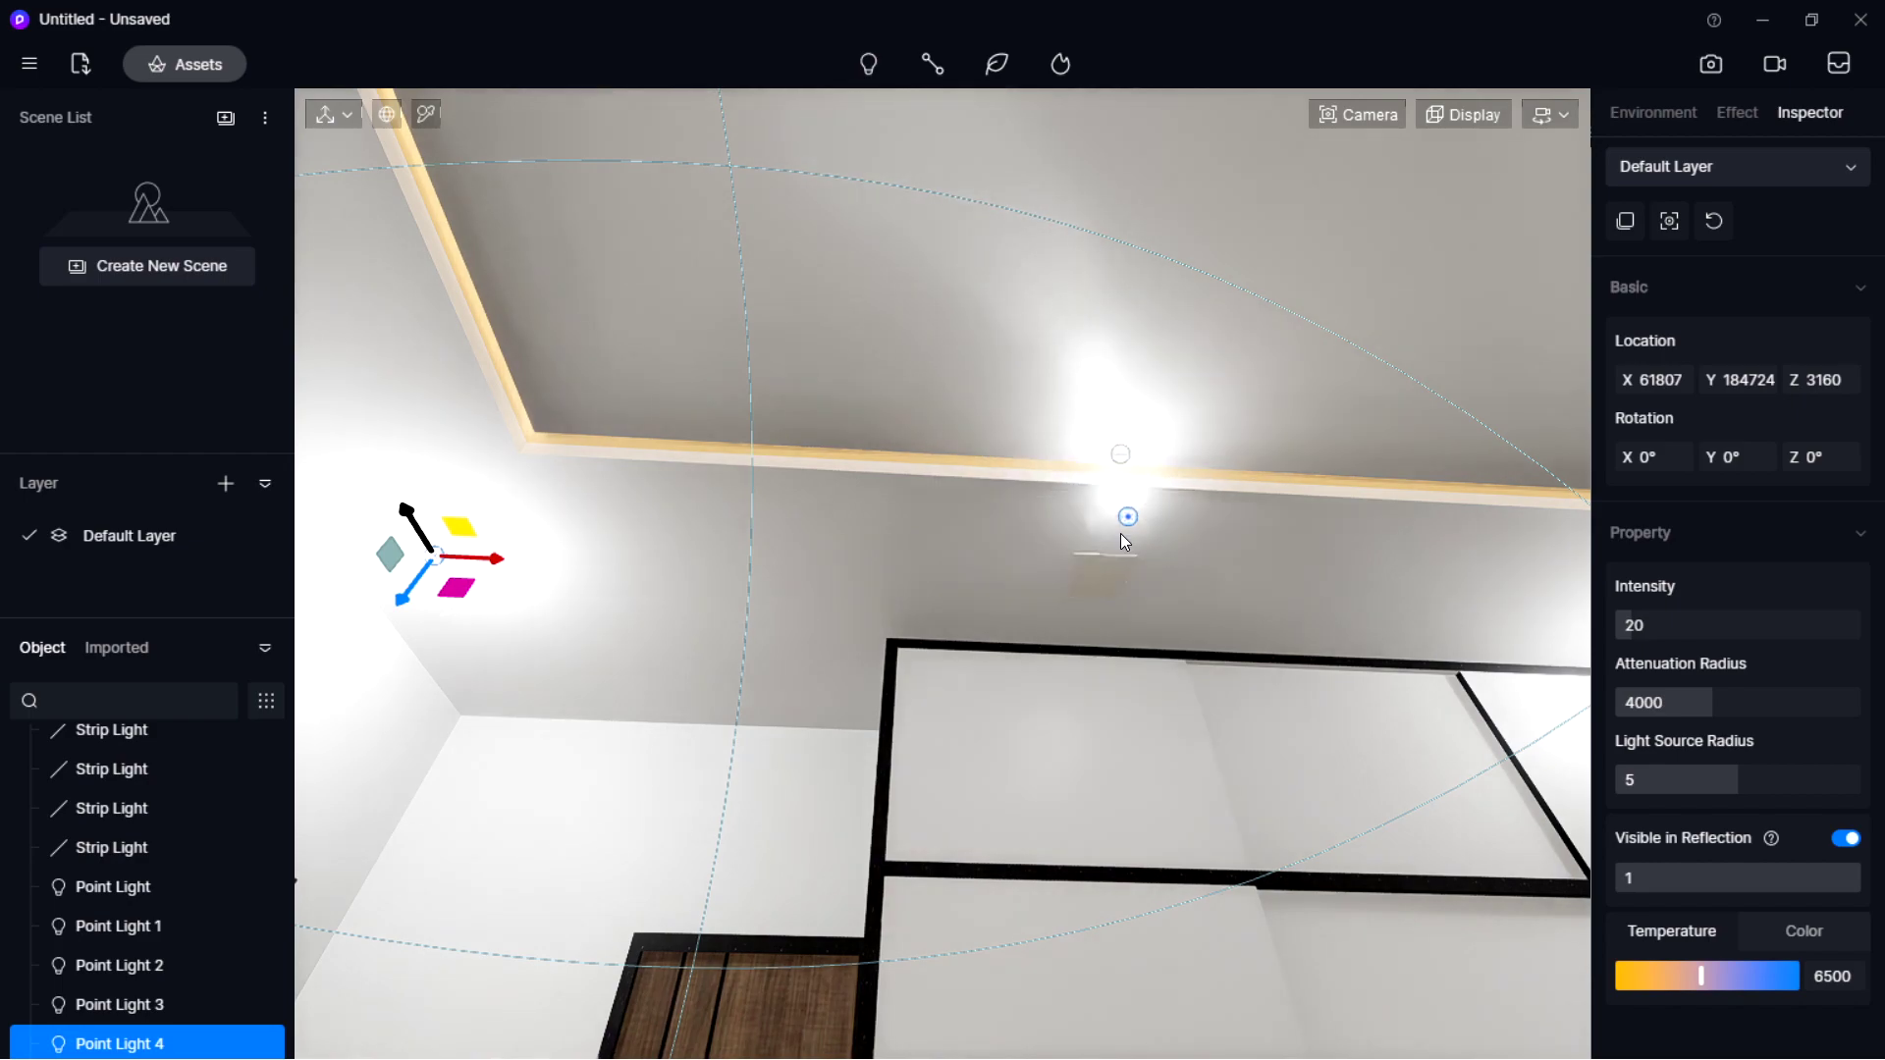
left_click(1104, 581)
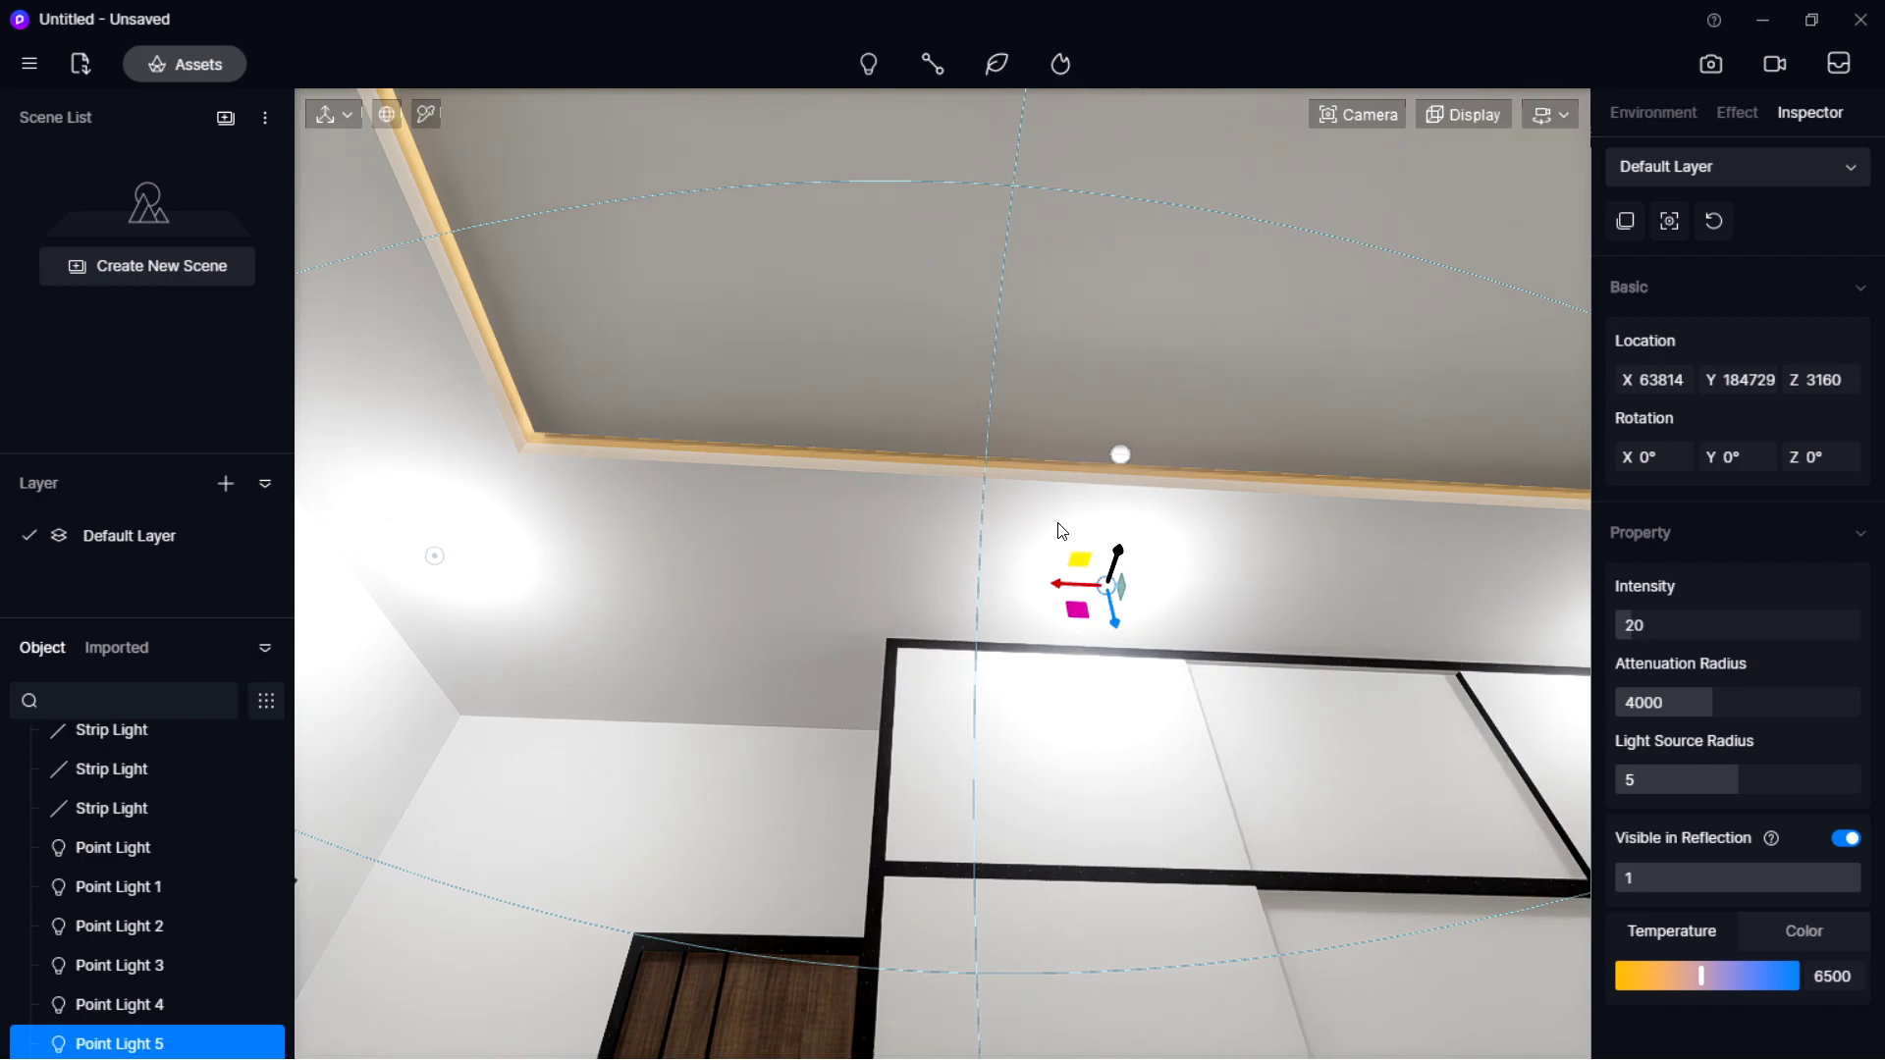
Make the yellow ceiling cove strip material emissive with an intensity of 19.5.
left_click(428, 116)
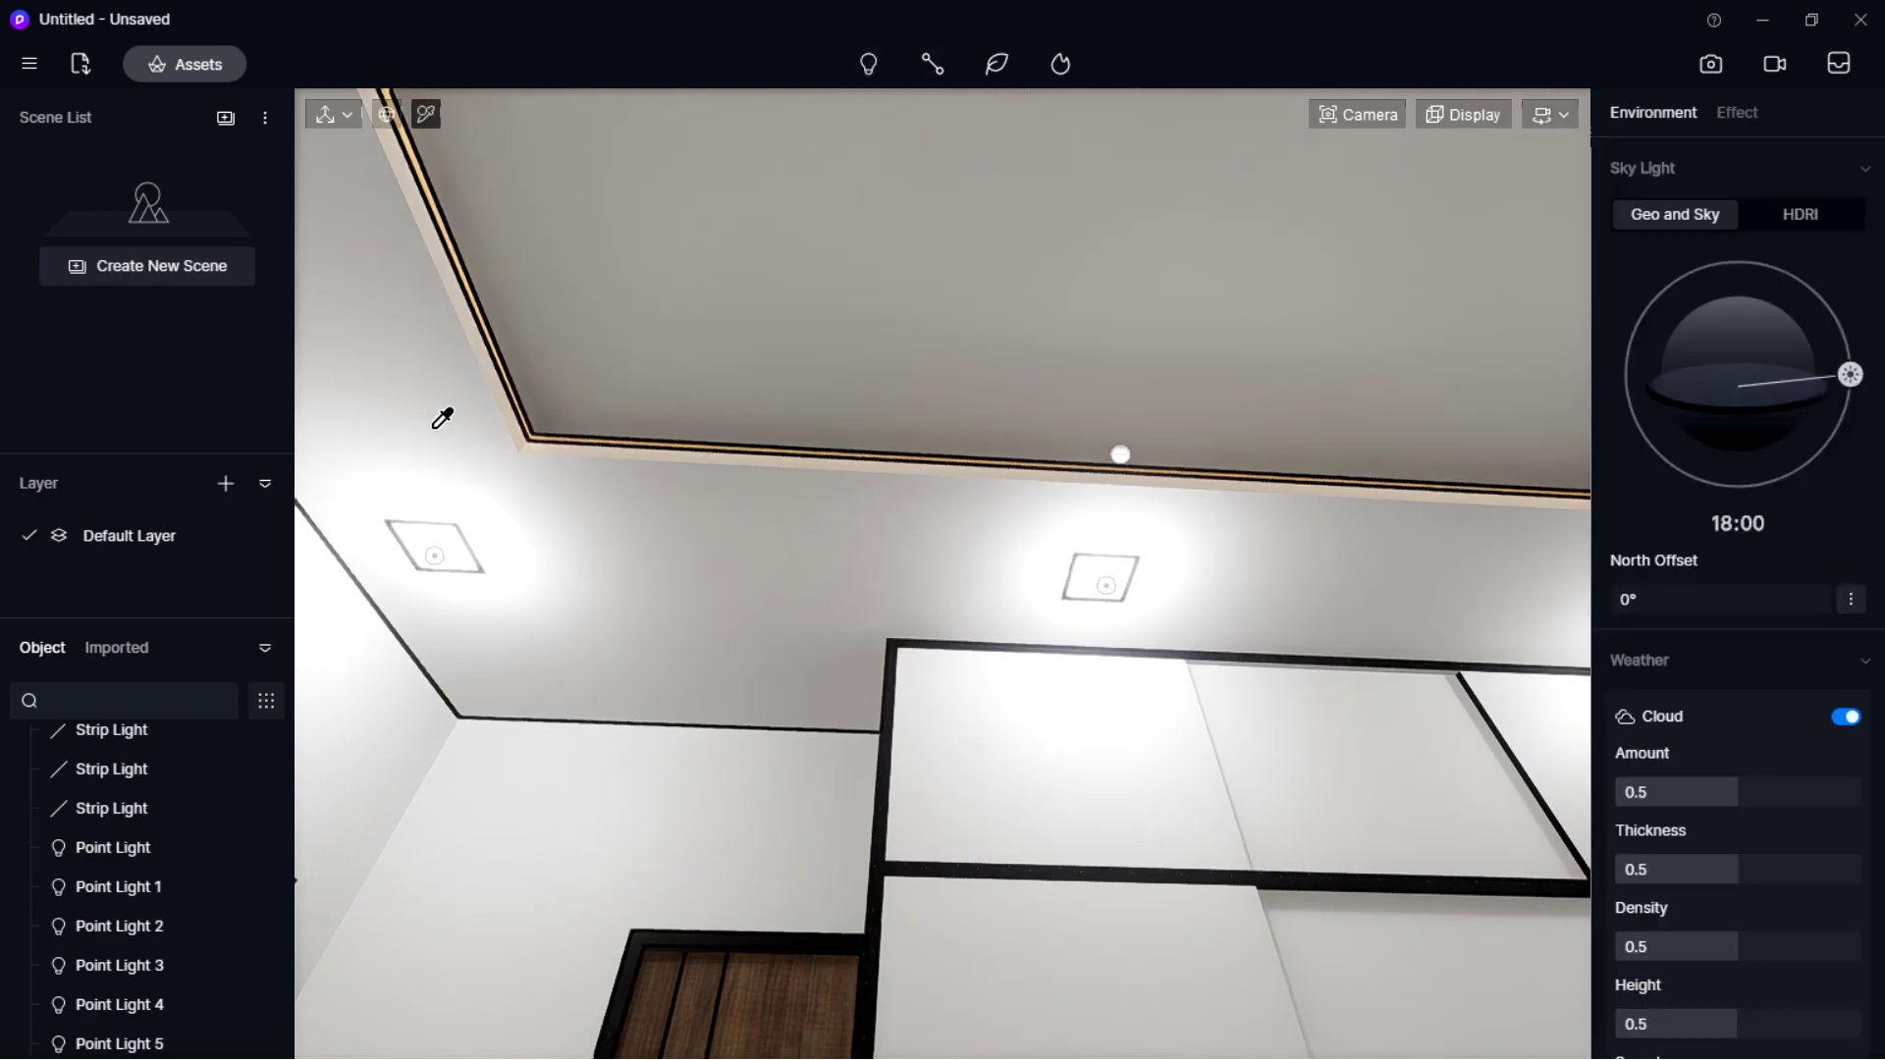
left_click(447, 540)
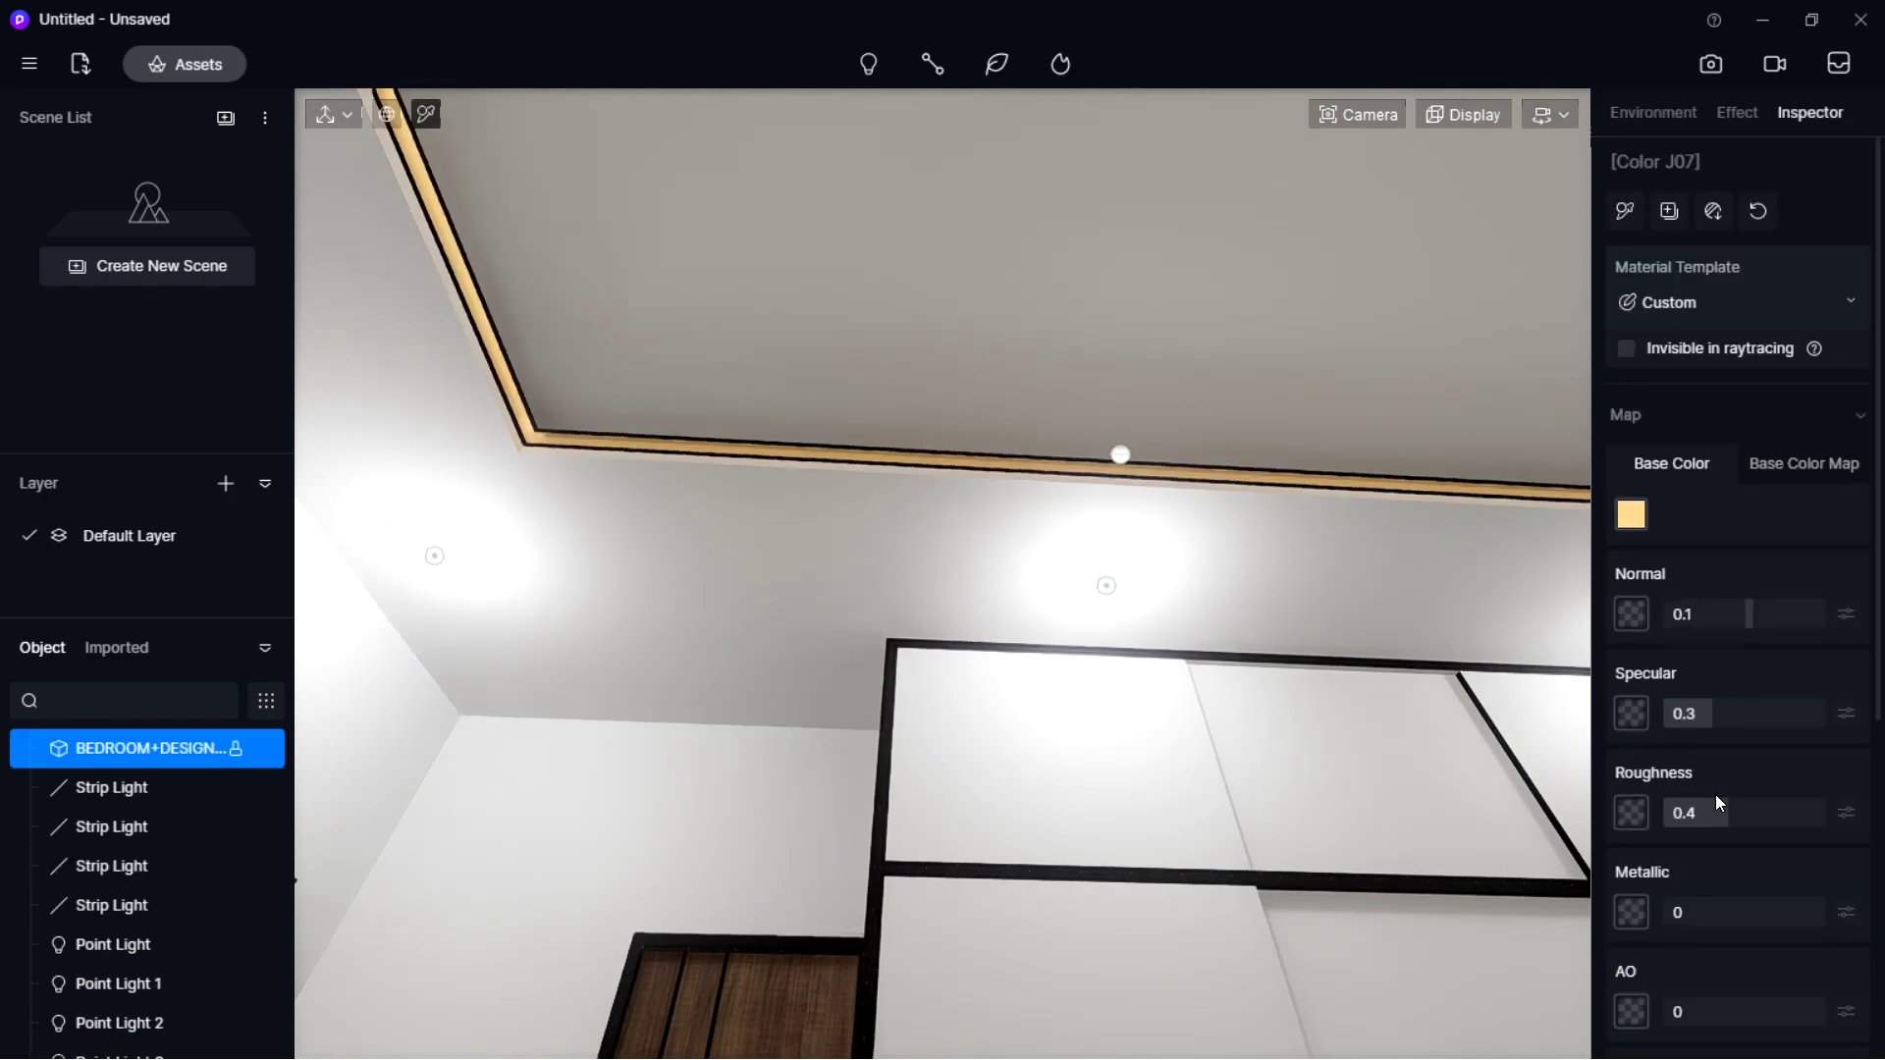
scroll(1718, 788, "down", 2)
left_click(1845, 851)
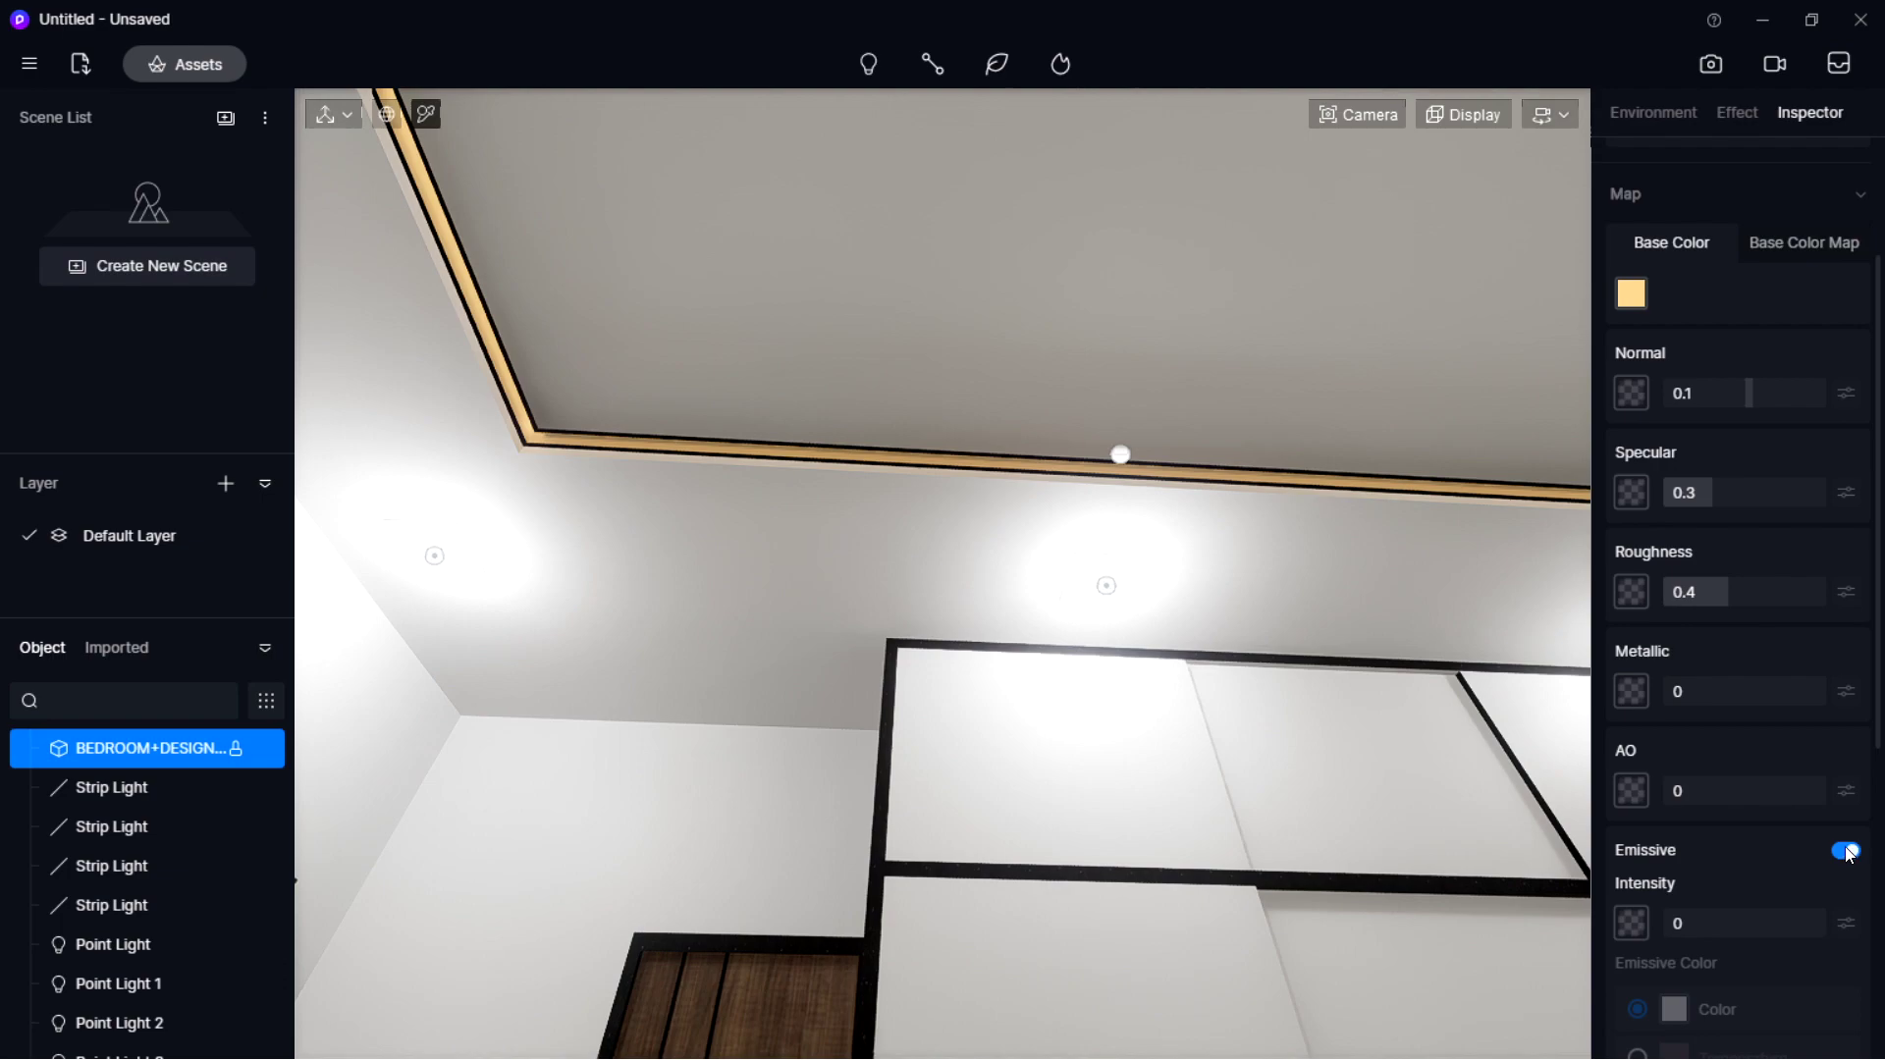
scroll(1704, 900, "down", 2)
left_click_drag(1681, 778, 1699, 778)
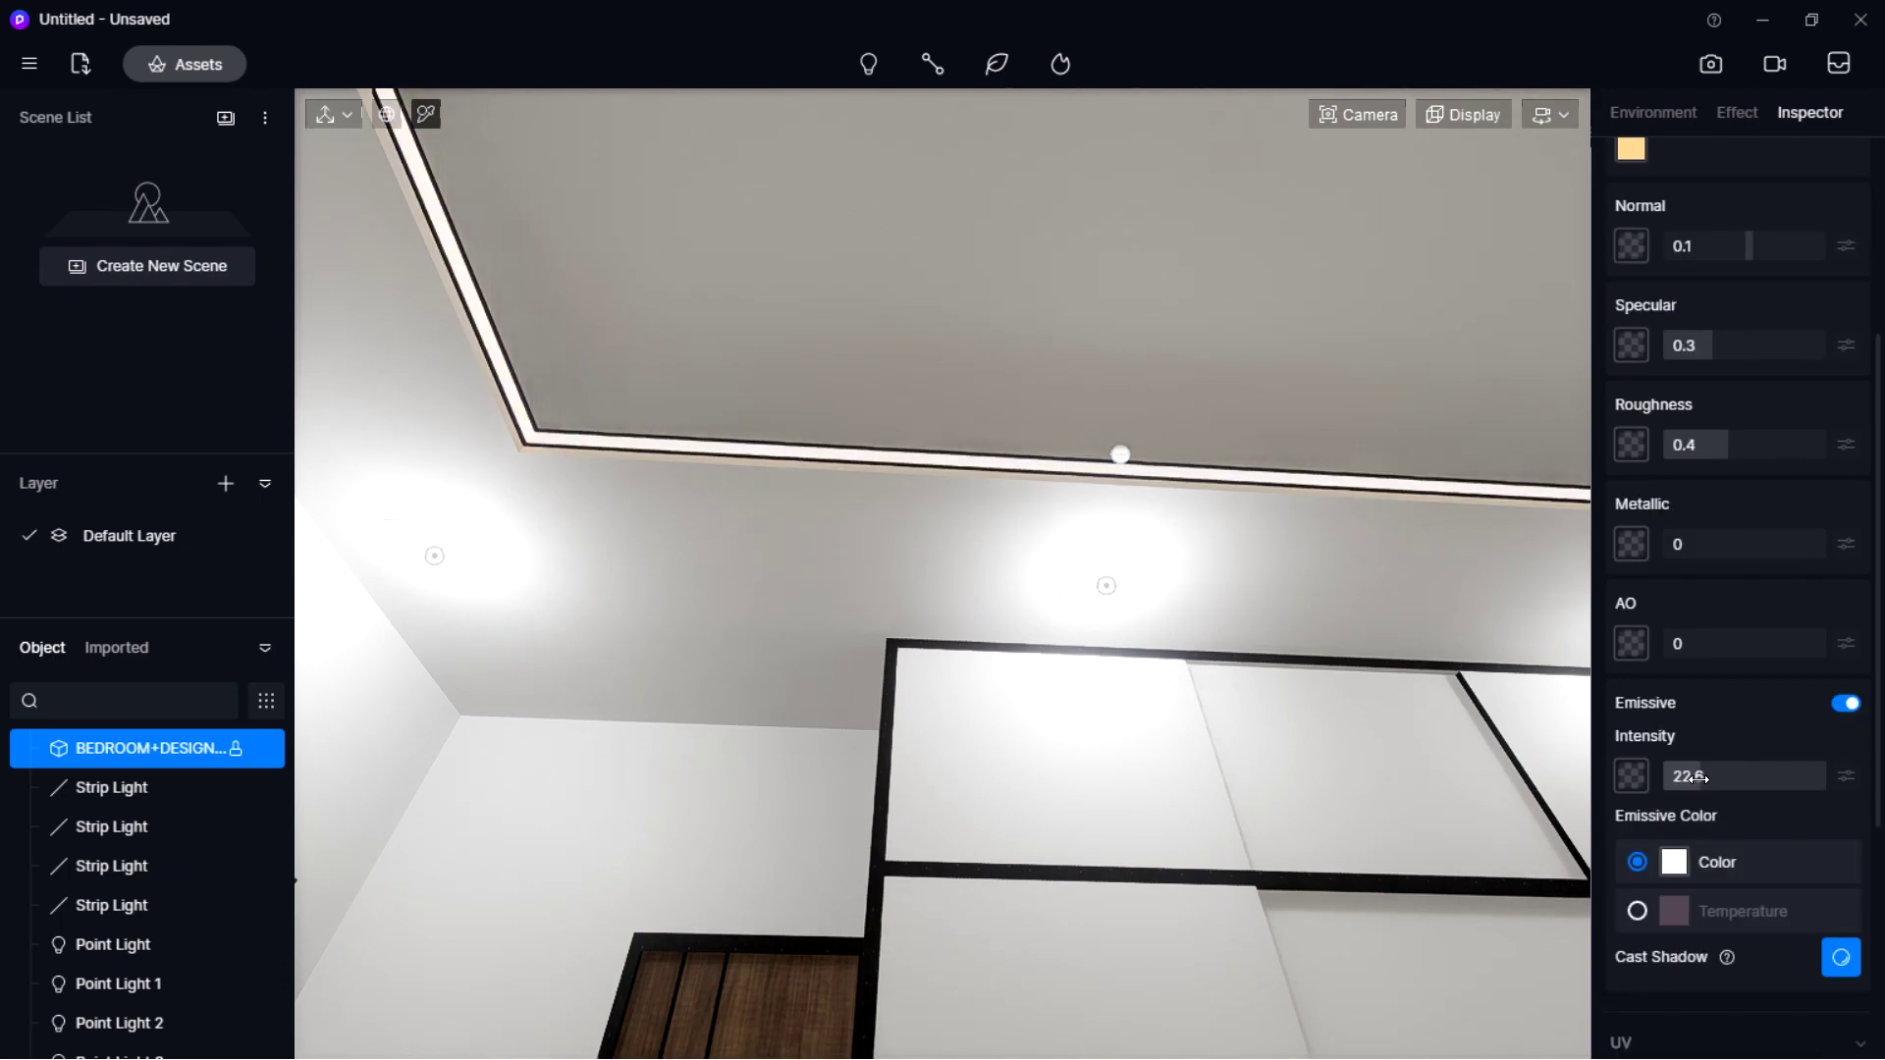
Make the white material of the square ceiling light fixtures emissive with an intensity of 45.1.
left_click(1100, 562)
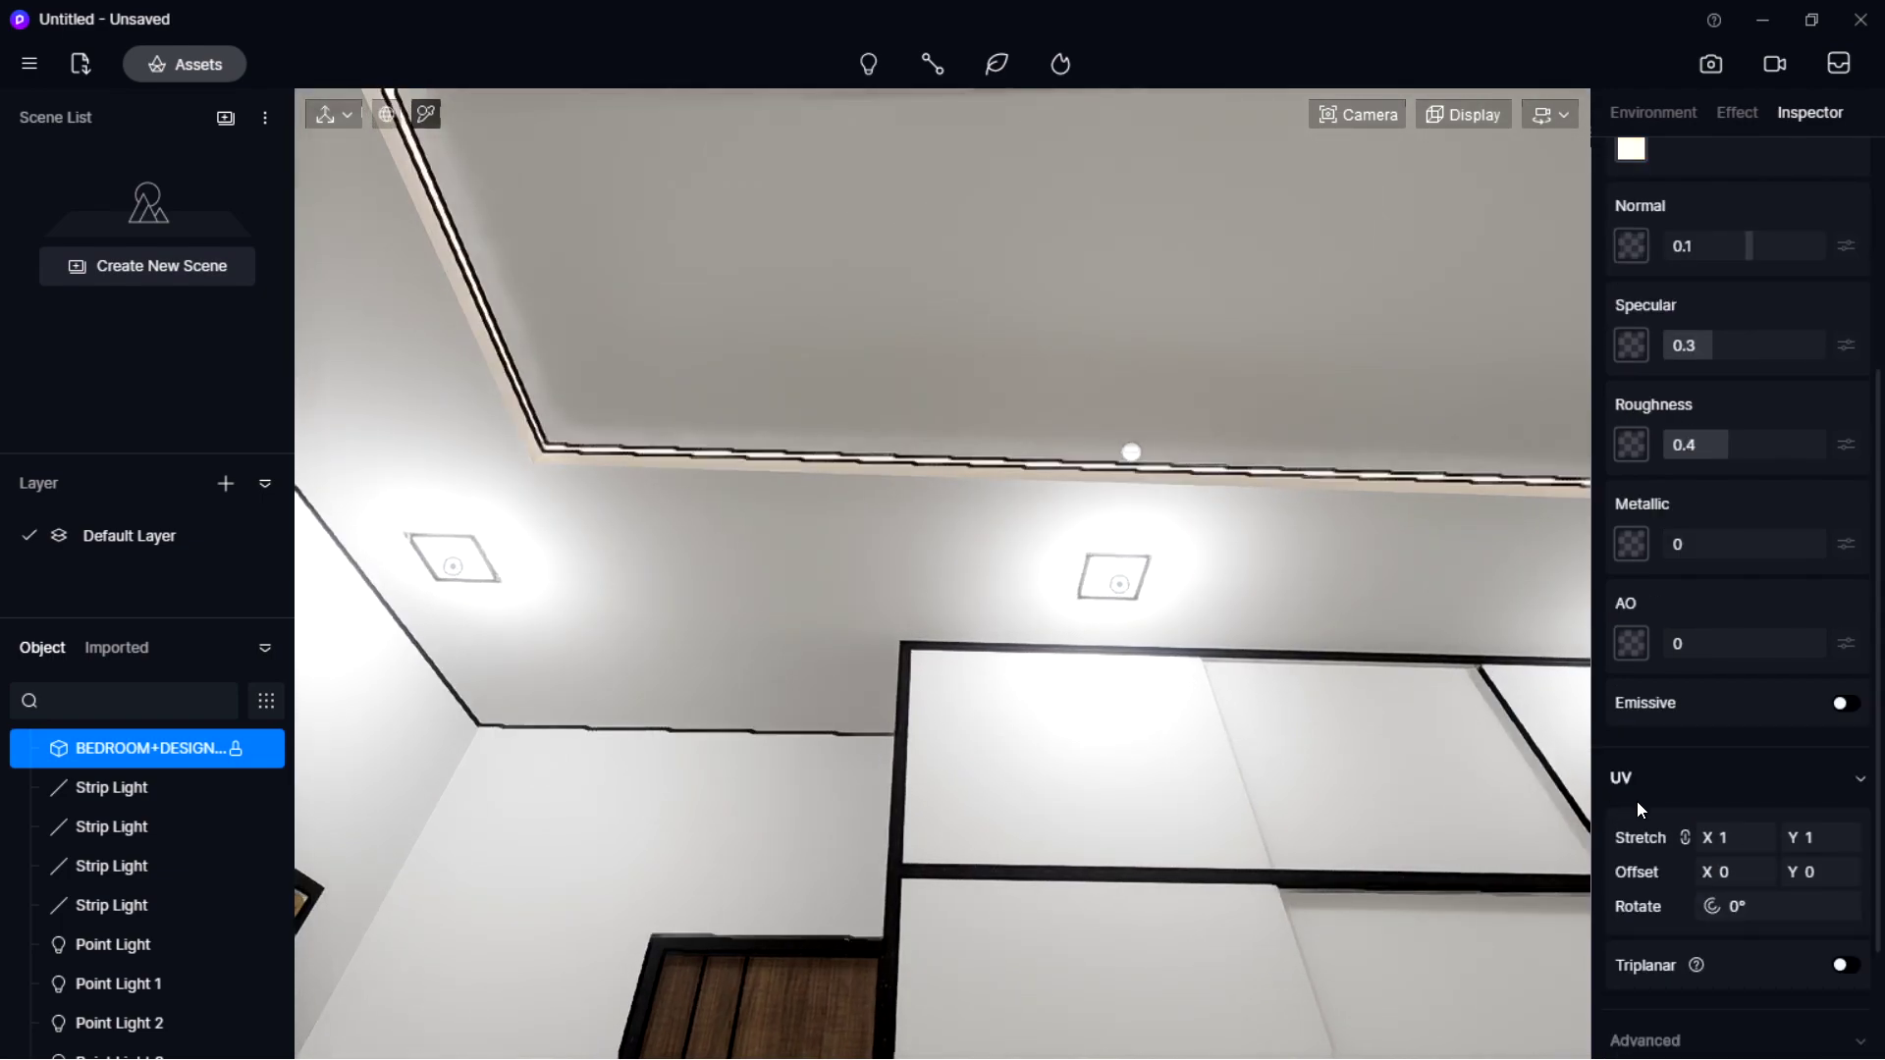
scroll(1793, 553, "up", 3)
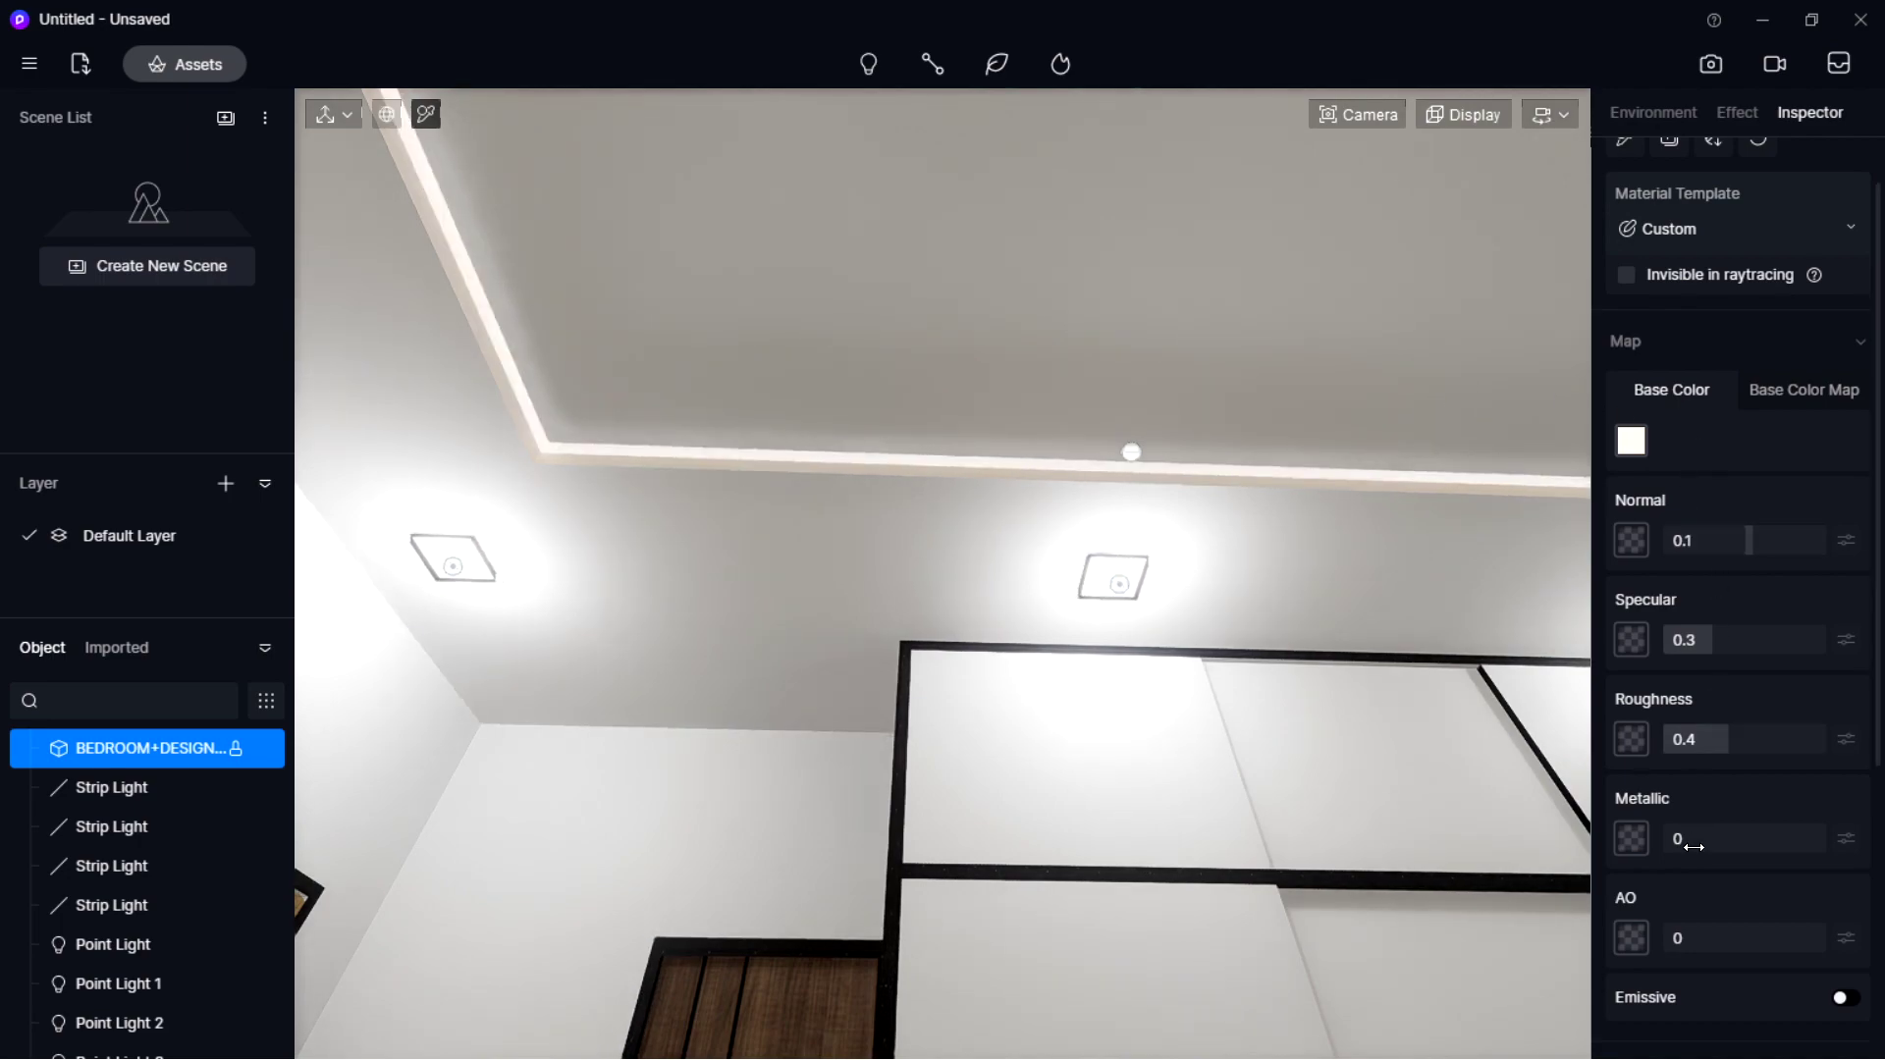
scroll(1753, 931, "down", 1)
left_click(1845, 925)
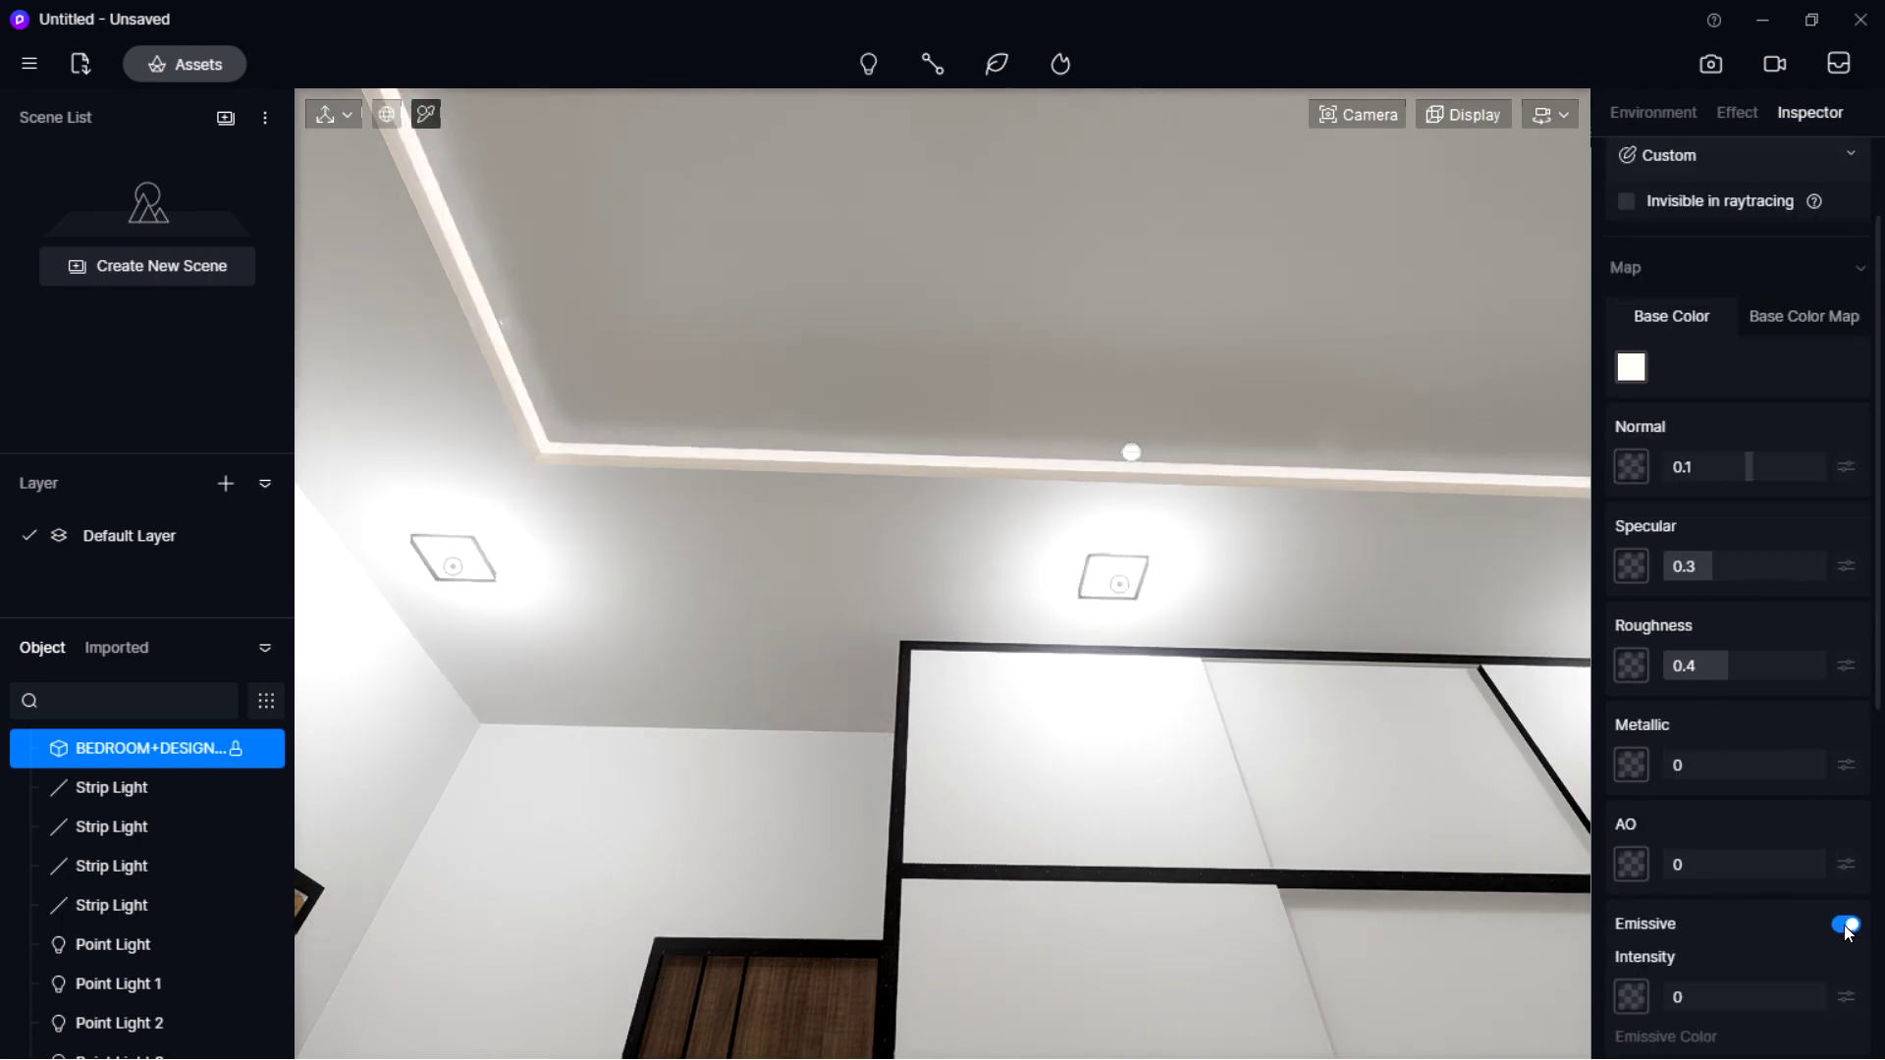
Add a strip light beneath the TV unit with a Y size of 2200 and a color temperature of 4100.
right_click_drag(1549, 695, 992, 791)
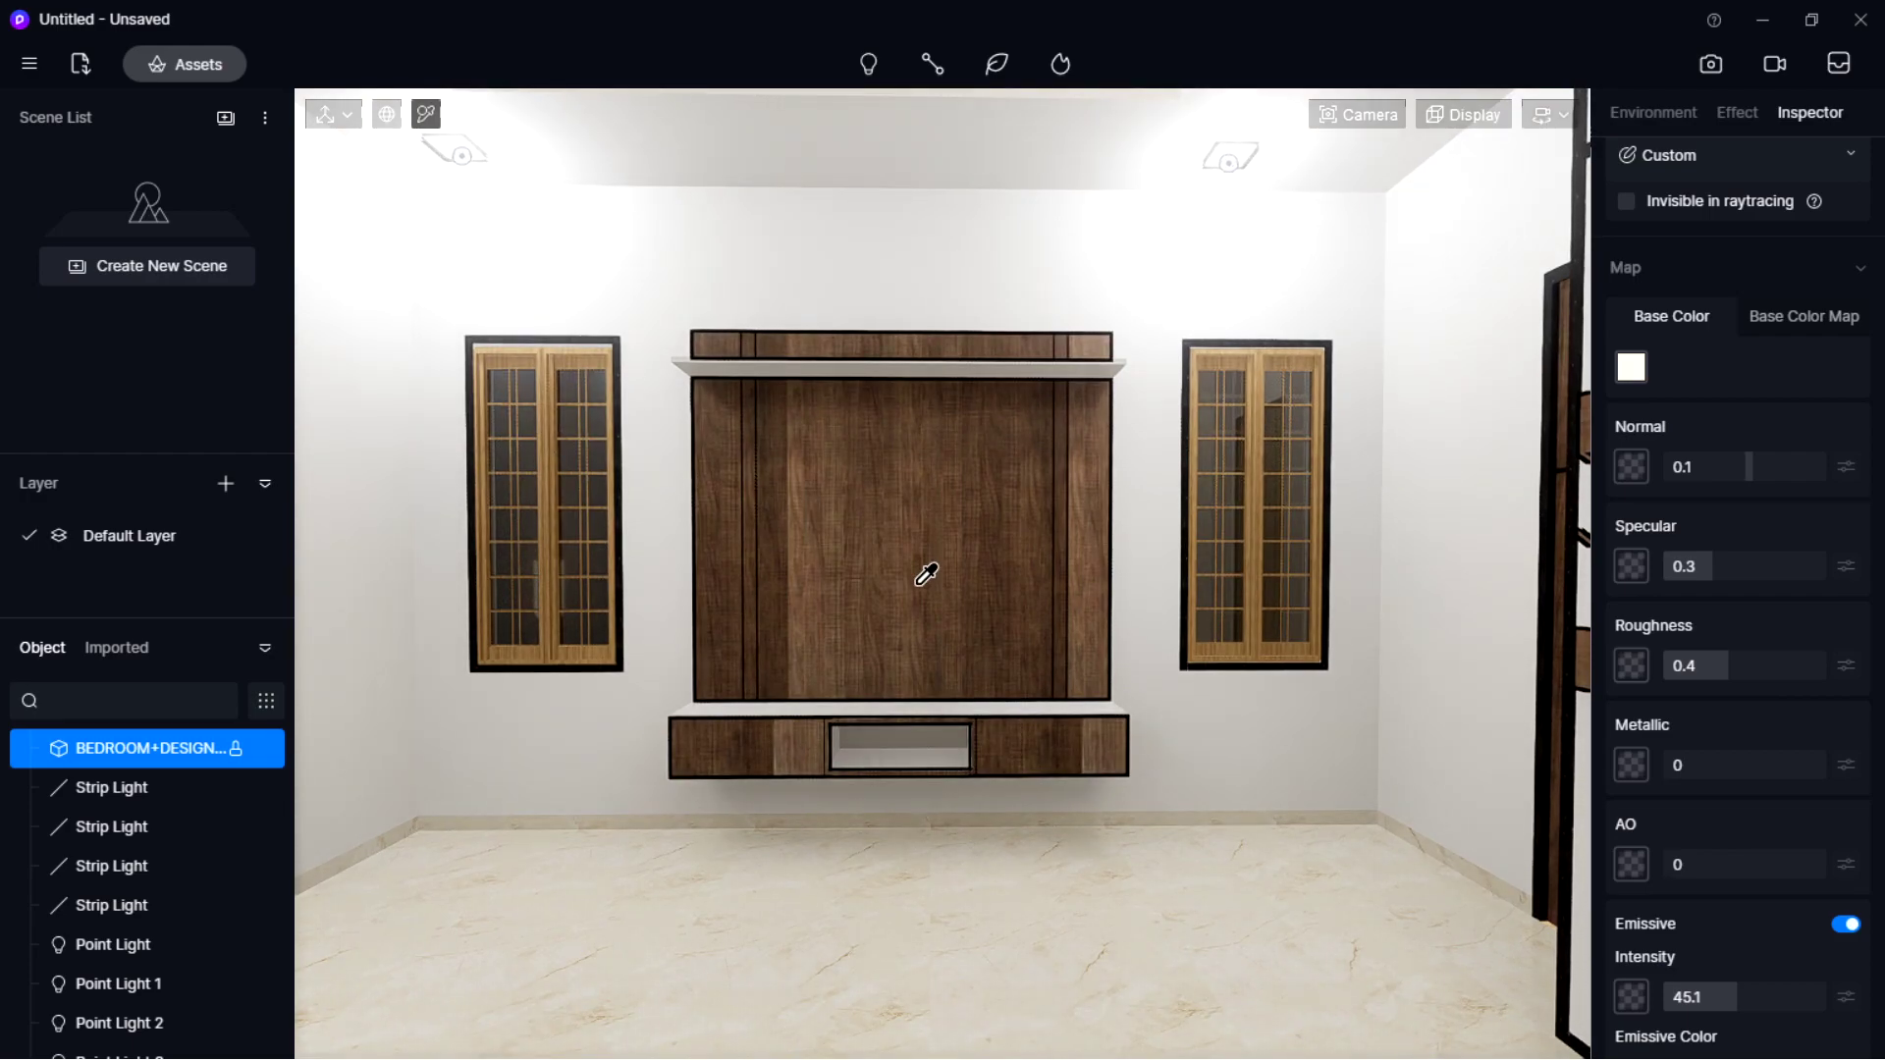
left_click(872, 67)
left_click(864, 194)
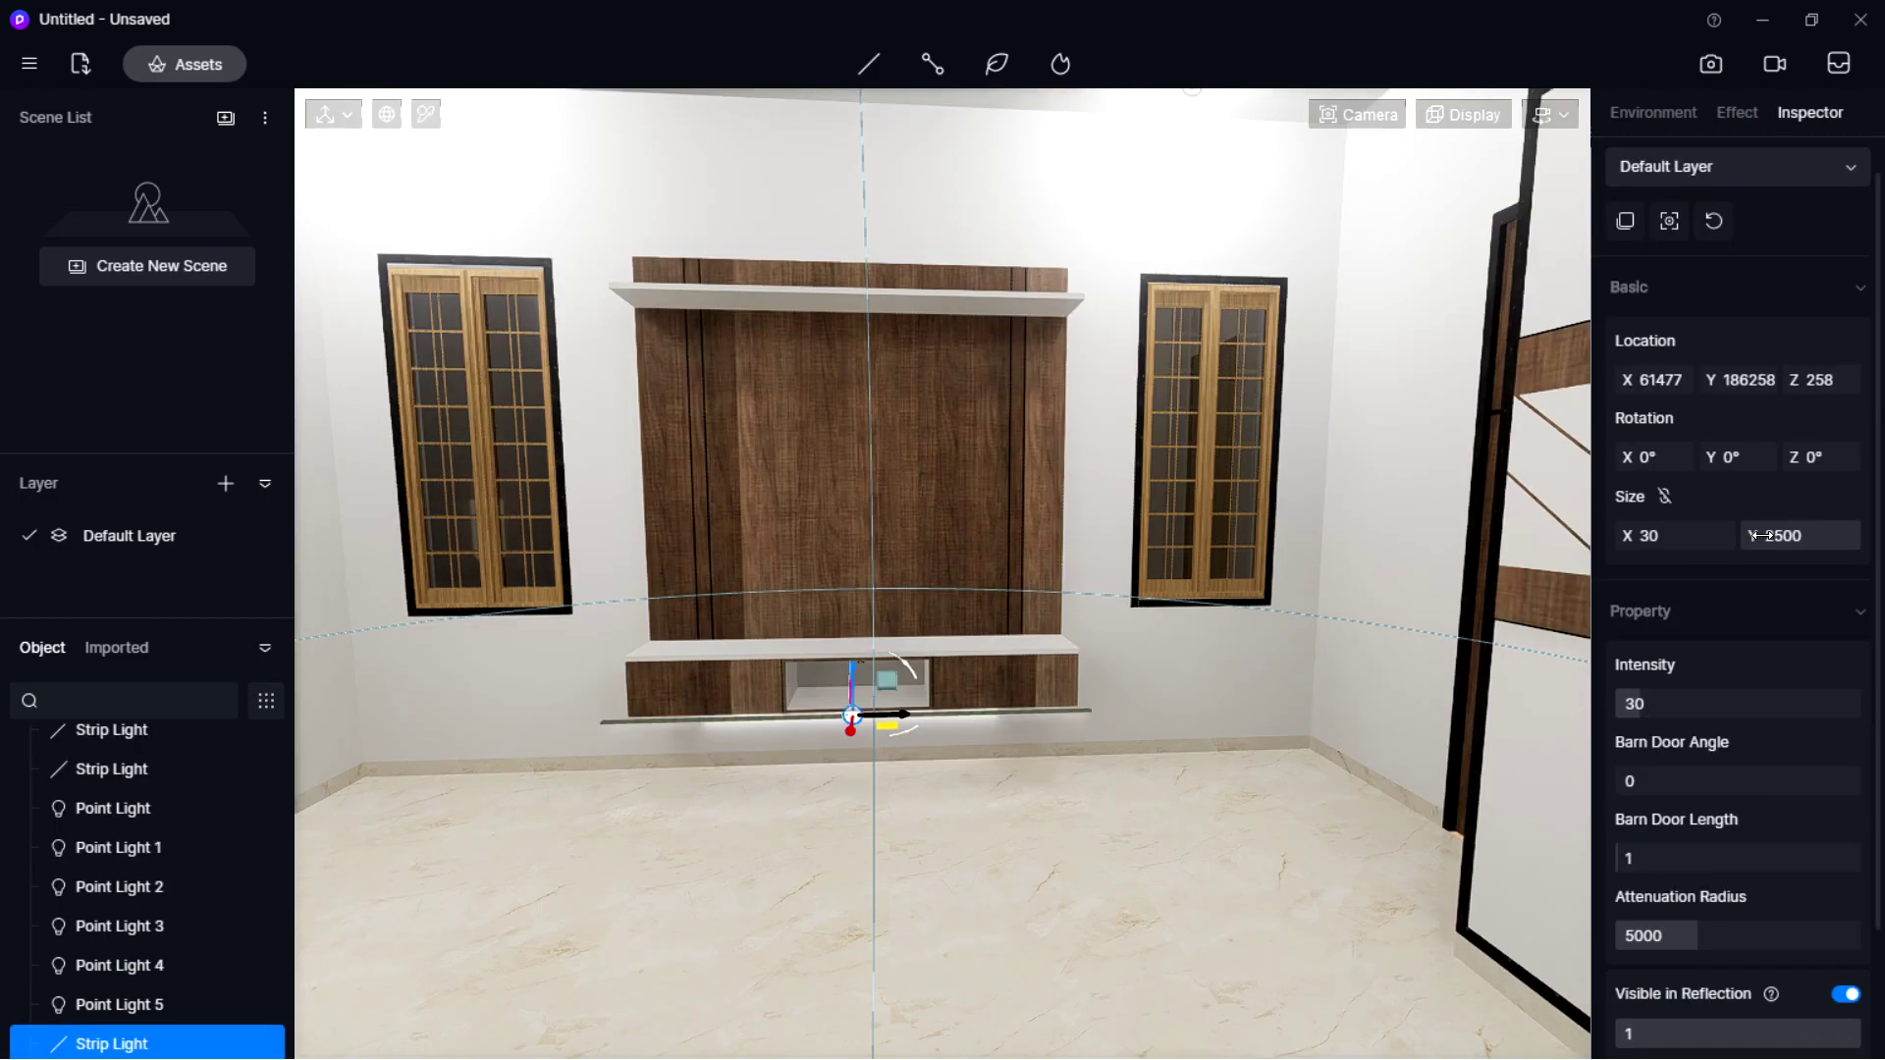
left_click(1775, 534)
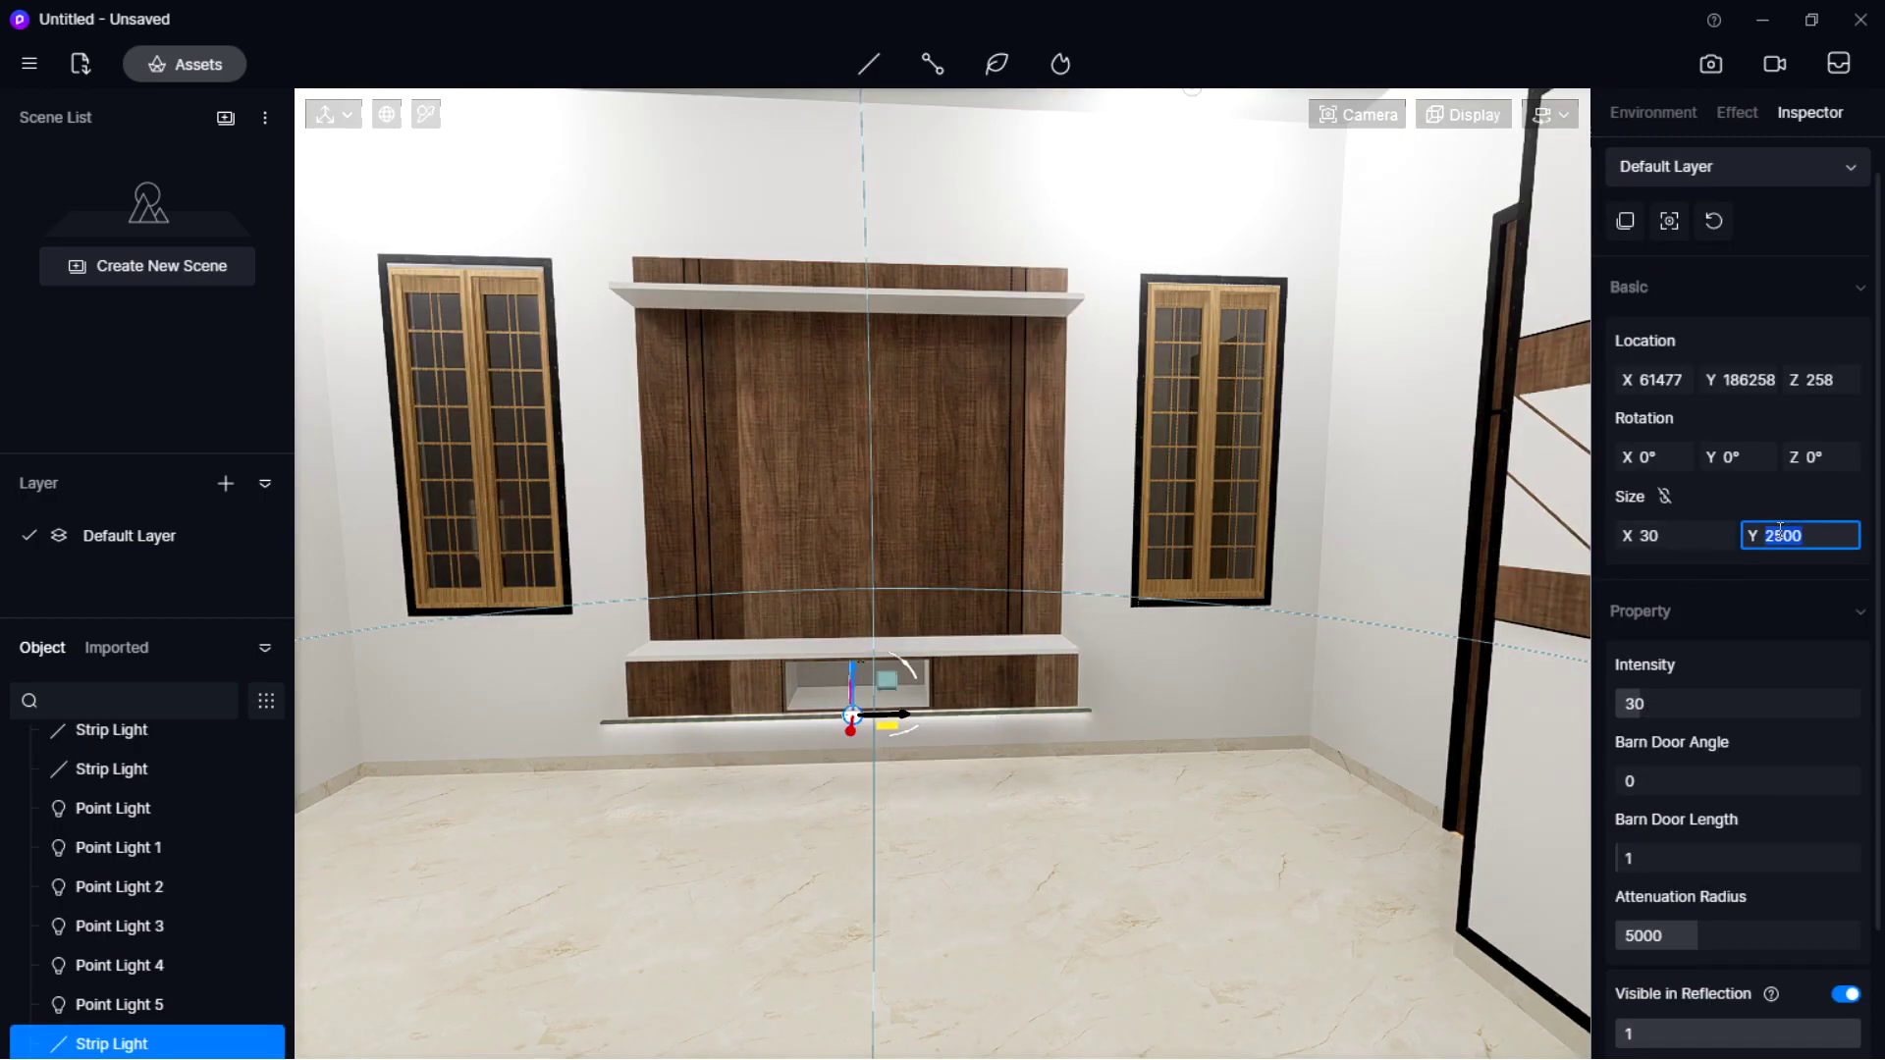
type("2400")
key("Return")
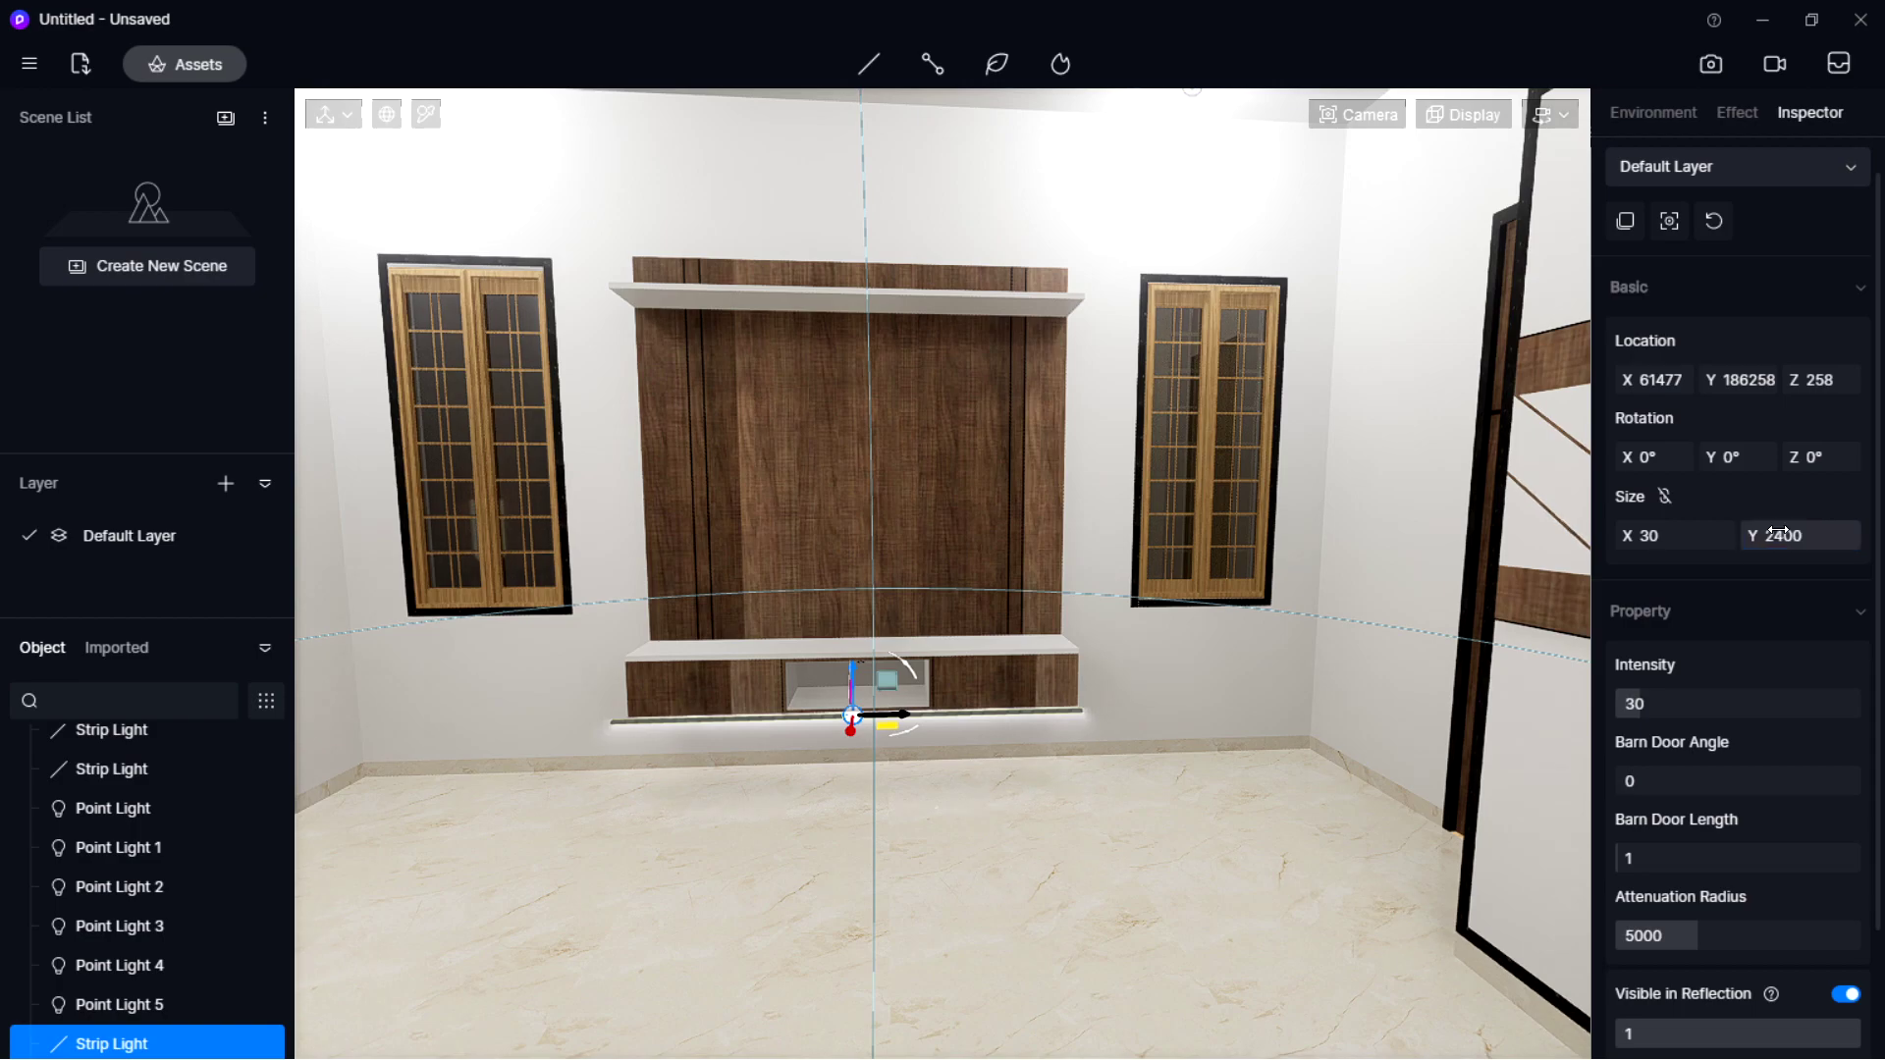
left_click(1779, 533)
type("2200")
key("Return")
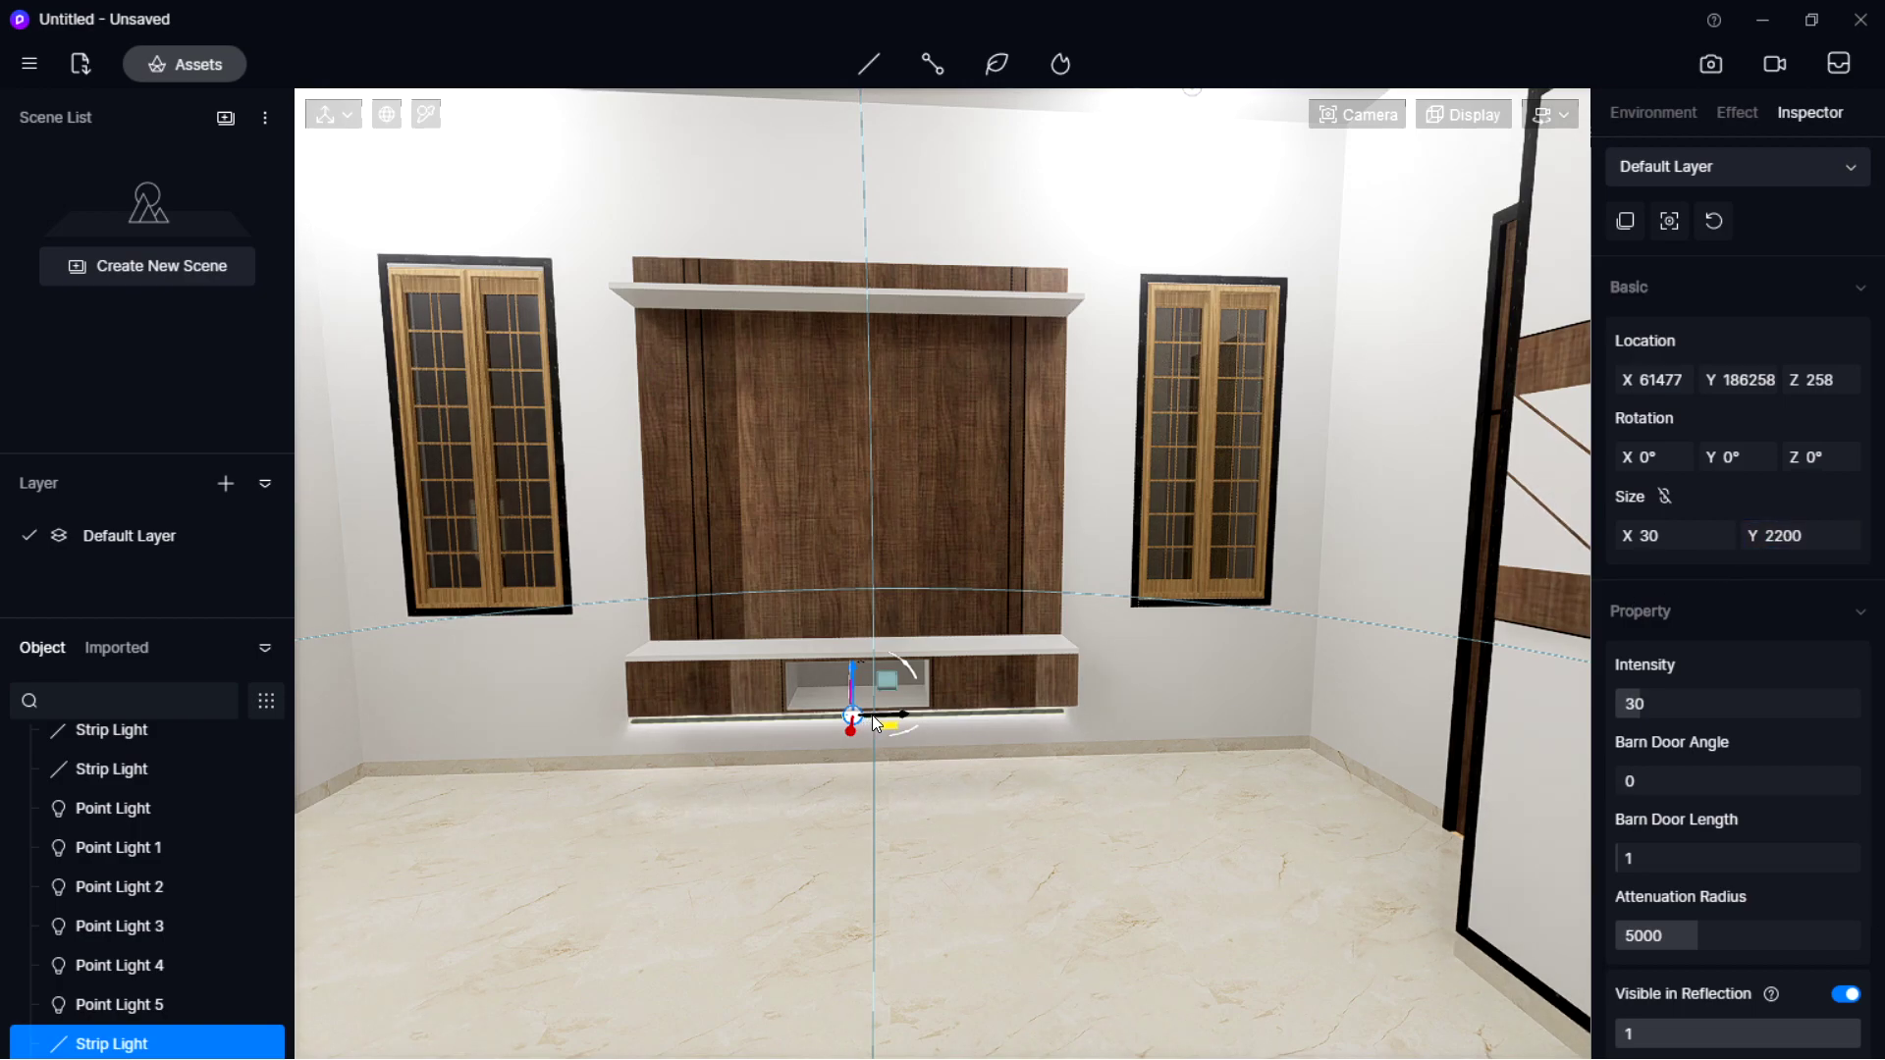
scroll(1746, 726, "down", 2)
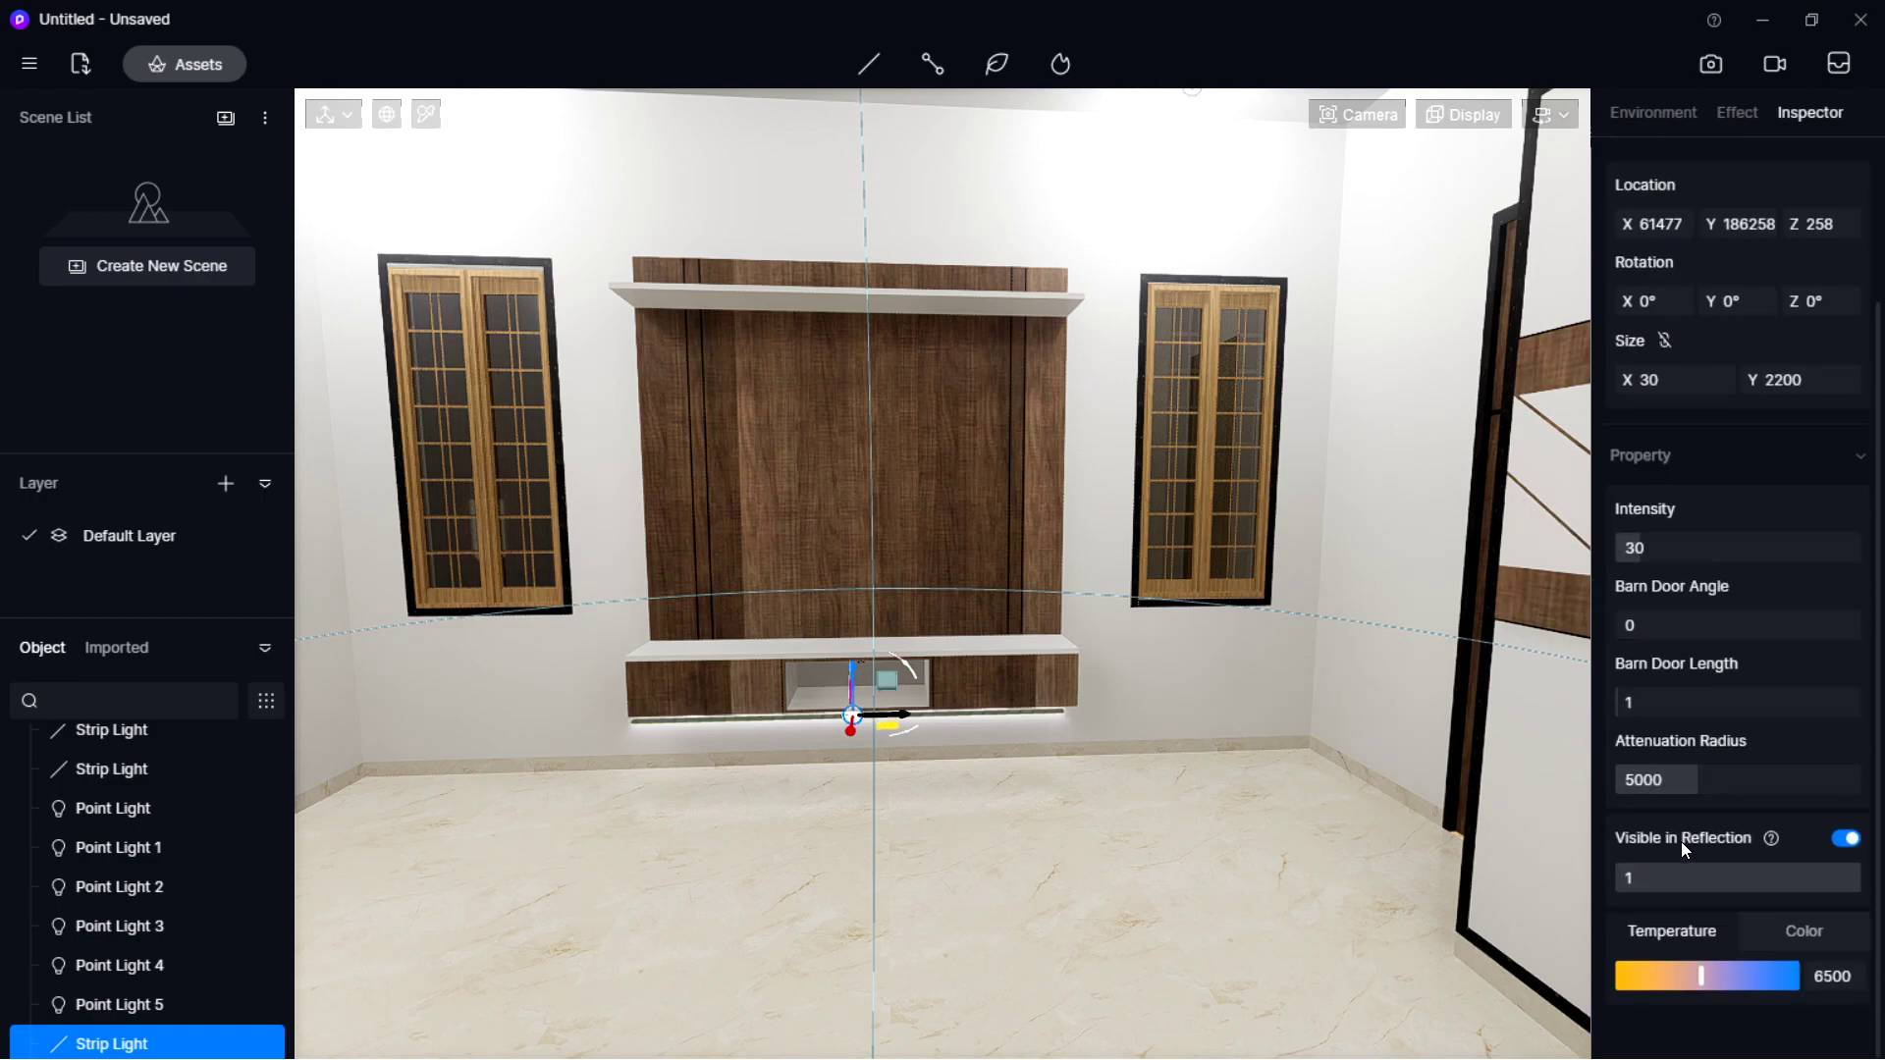
left_click_drag(1668, 974, 1659, 976)
Make the material of the pendant lamps beside the bed emissive with an intensity of 83.5.
right_click_drag(1484, 811, 959, 595)
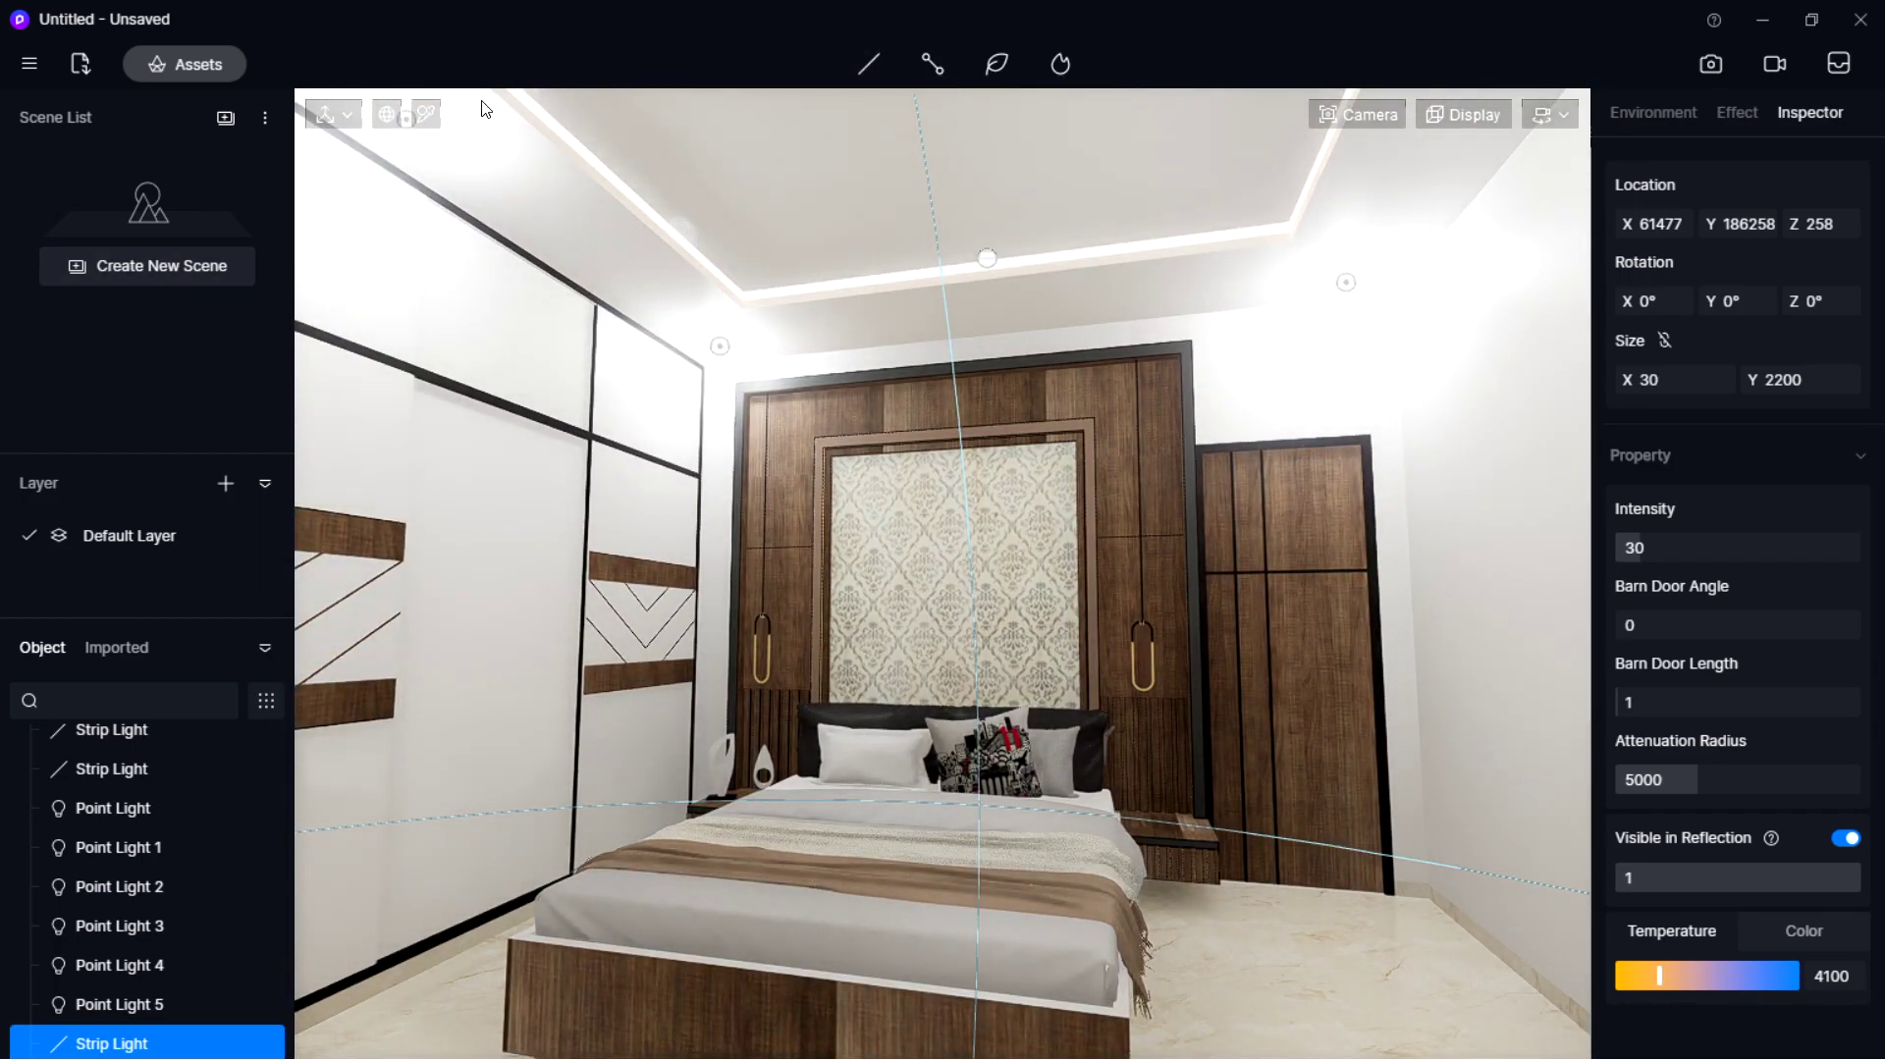
left_click(427, 114)
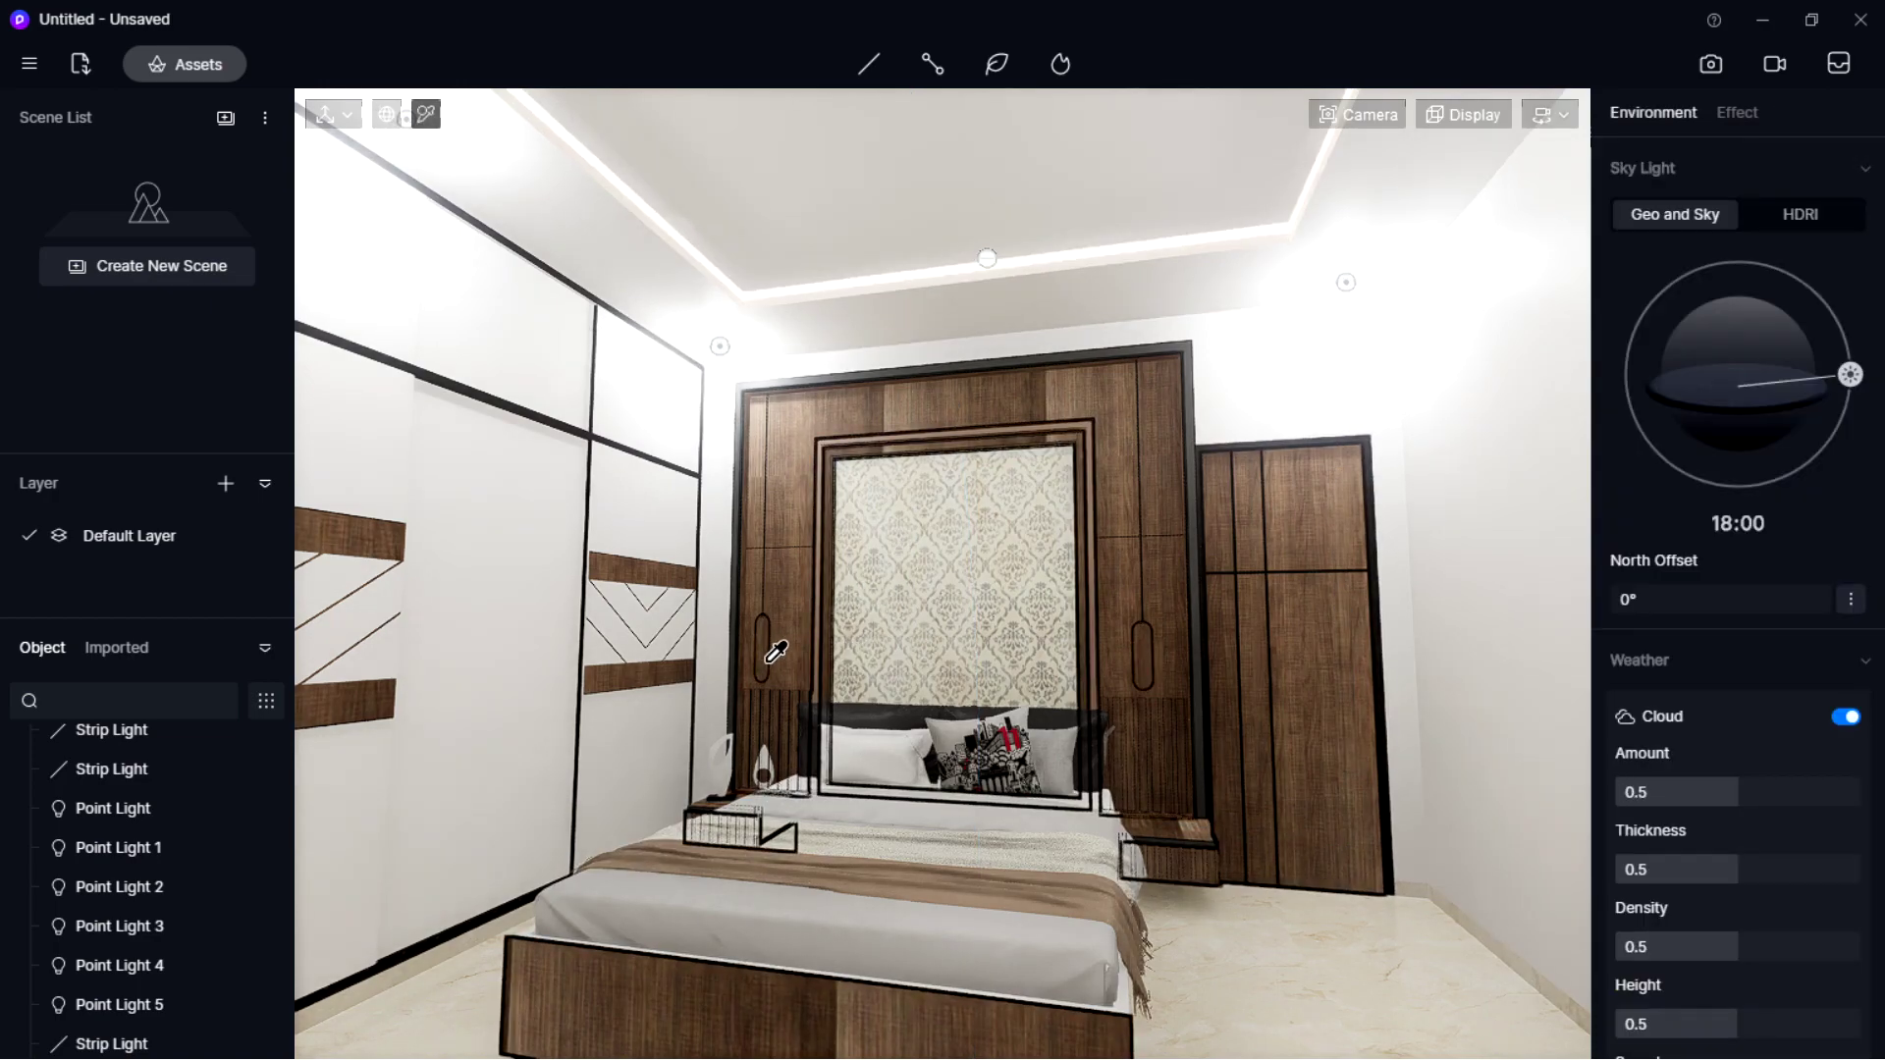
left_click(1144, 645)
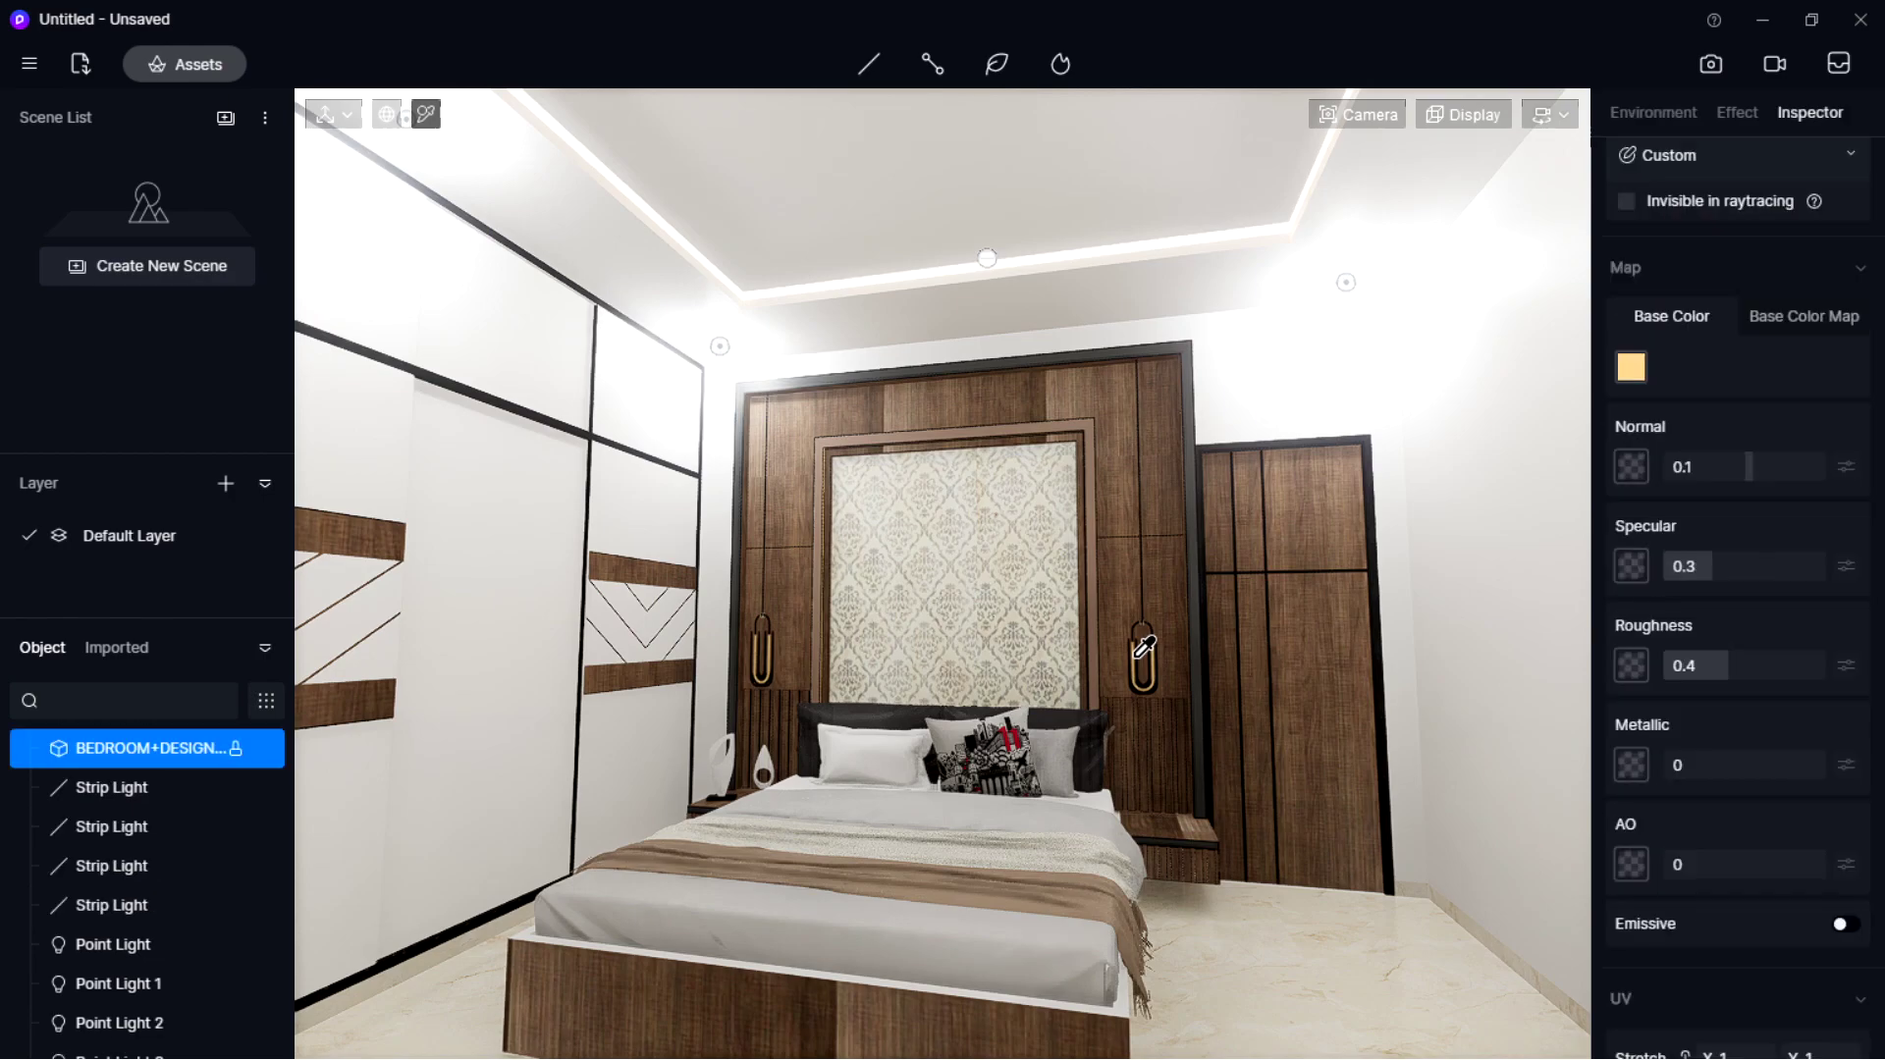
left_click(1839, 925)
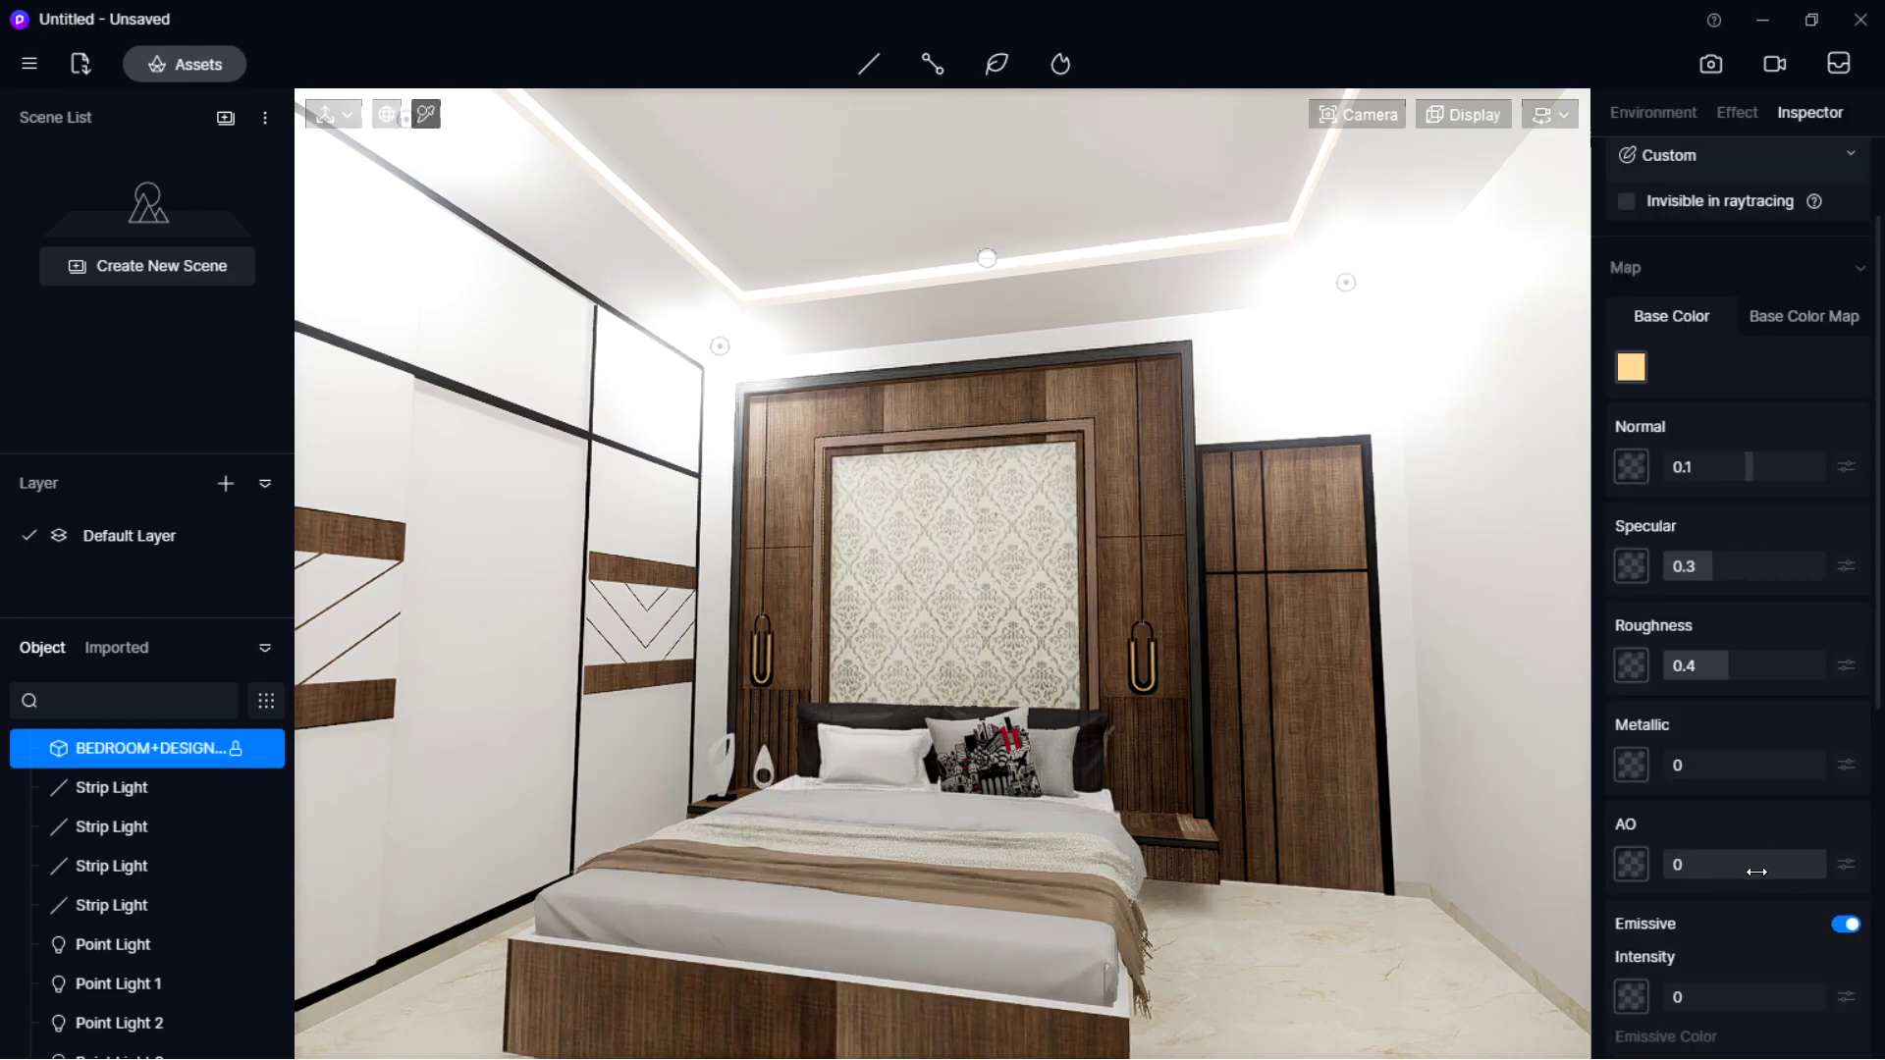
scroll(1766, 880, "down", 2)
left_click_drag(1708, 841, 1797, 843)
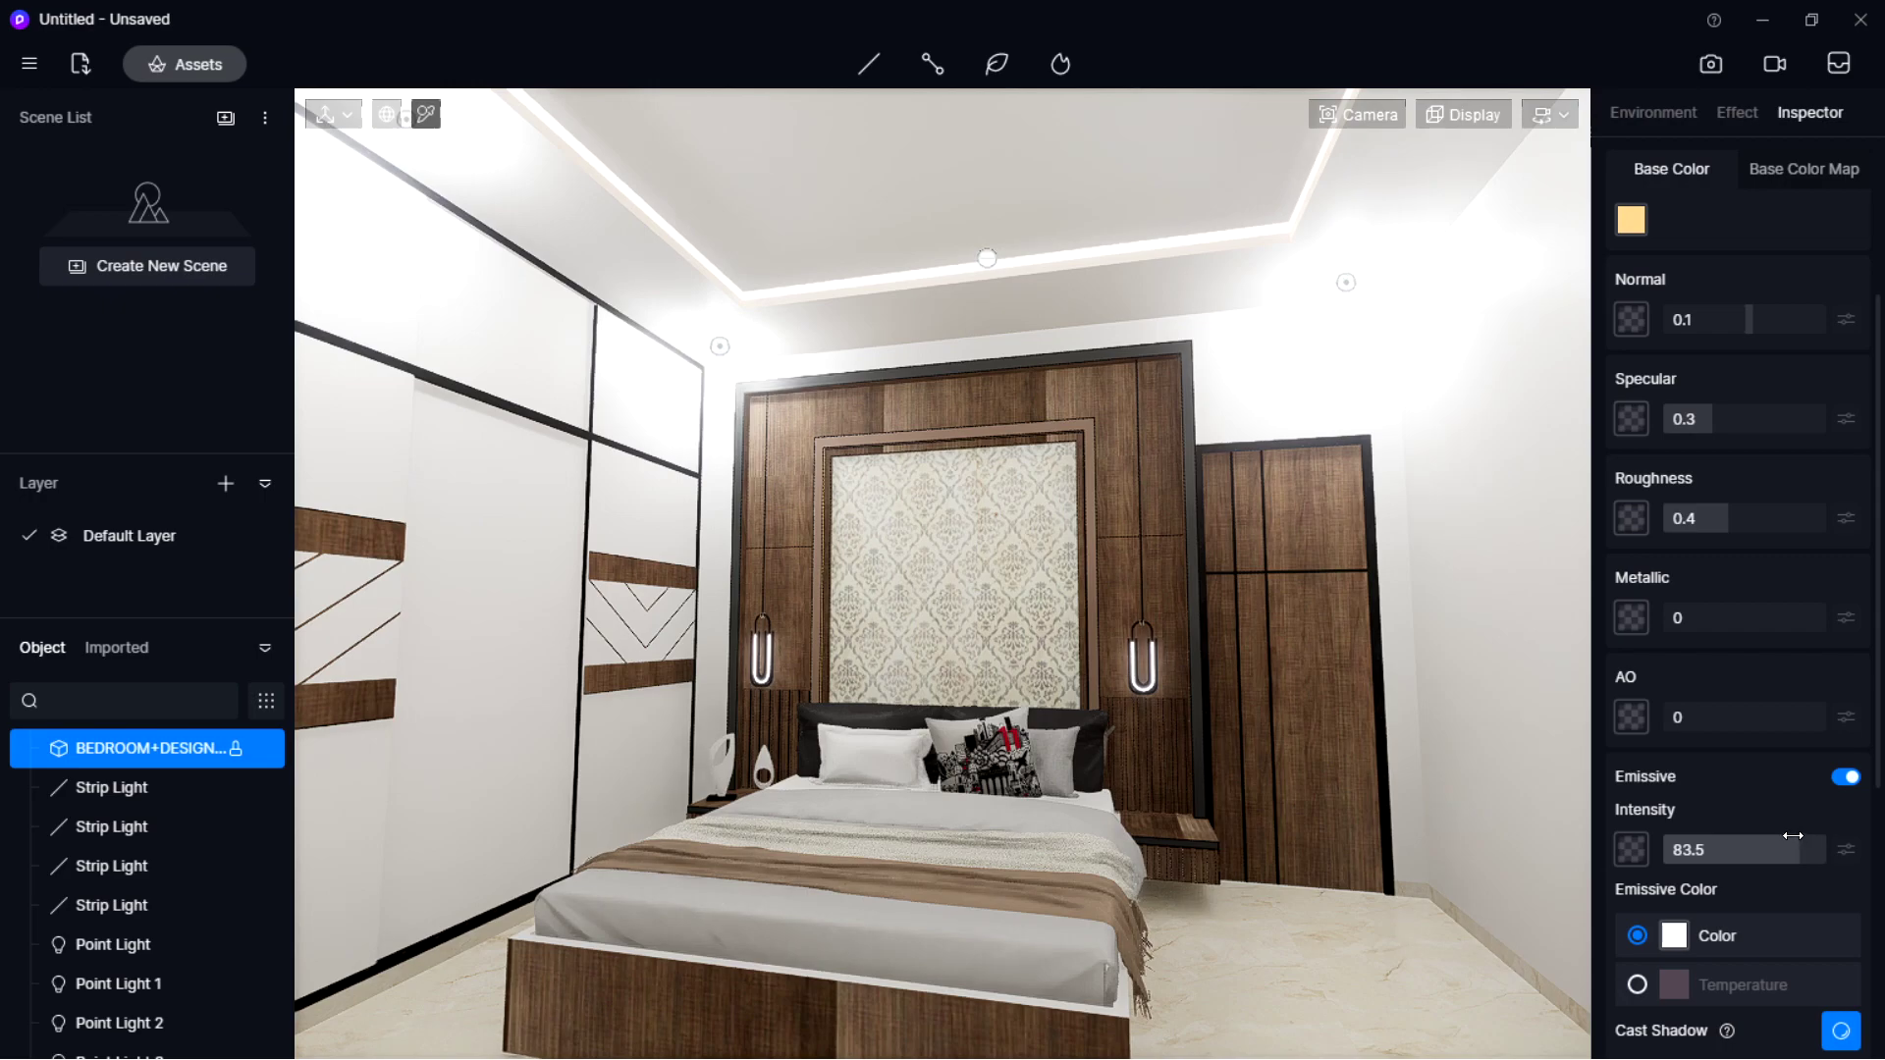
Set the pendant lamps' emissive color to a warm yellow with HSV values 56, 43, 82.
left_click(1680, 935)
scroll(1650, 834, "down", 3)
left_click(1685, 844)
left_click(1679, 932)
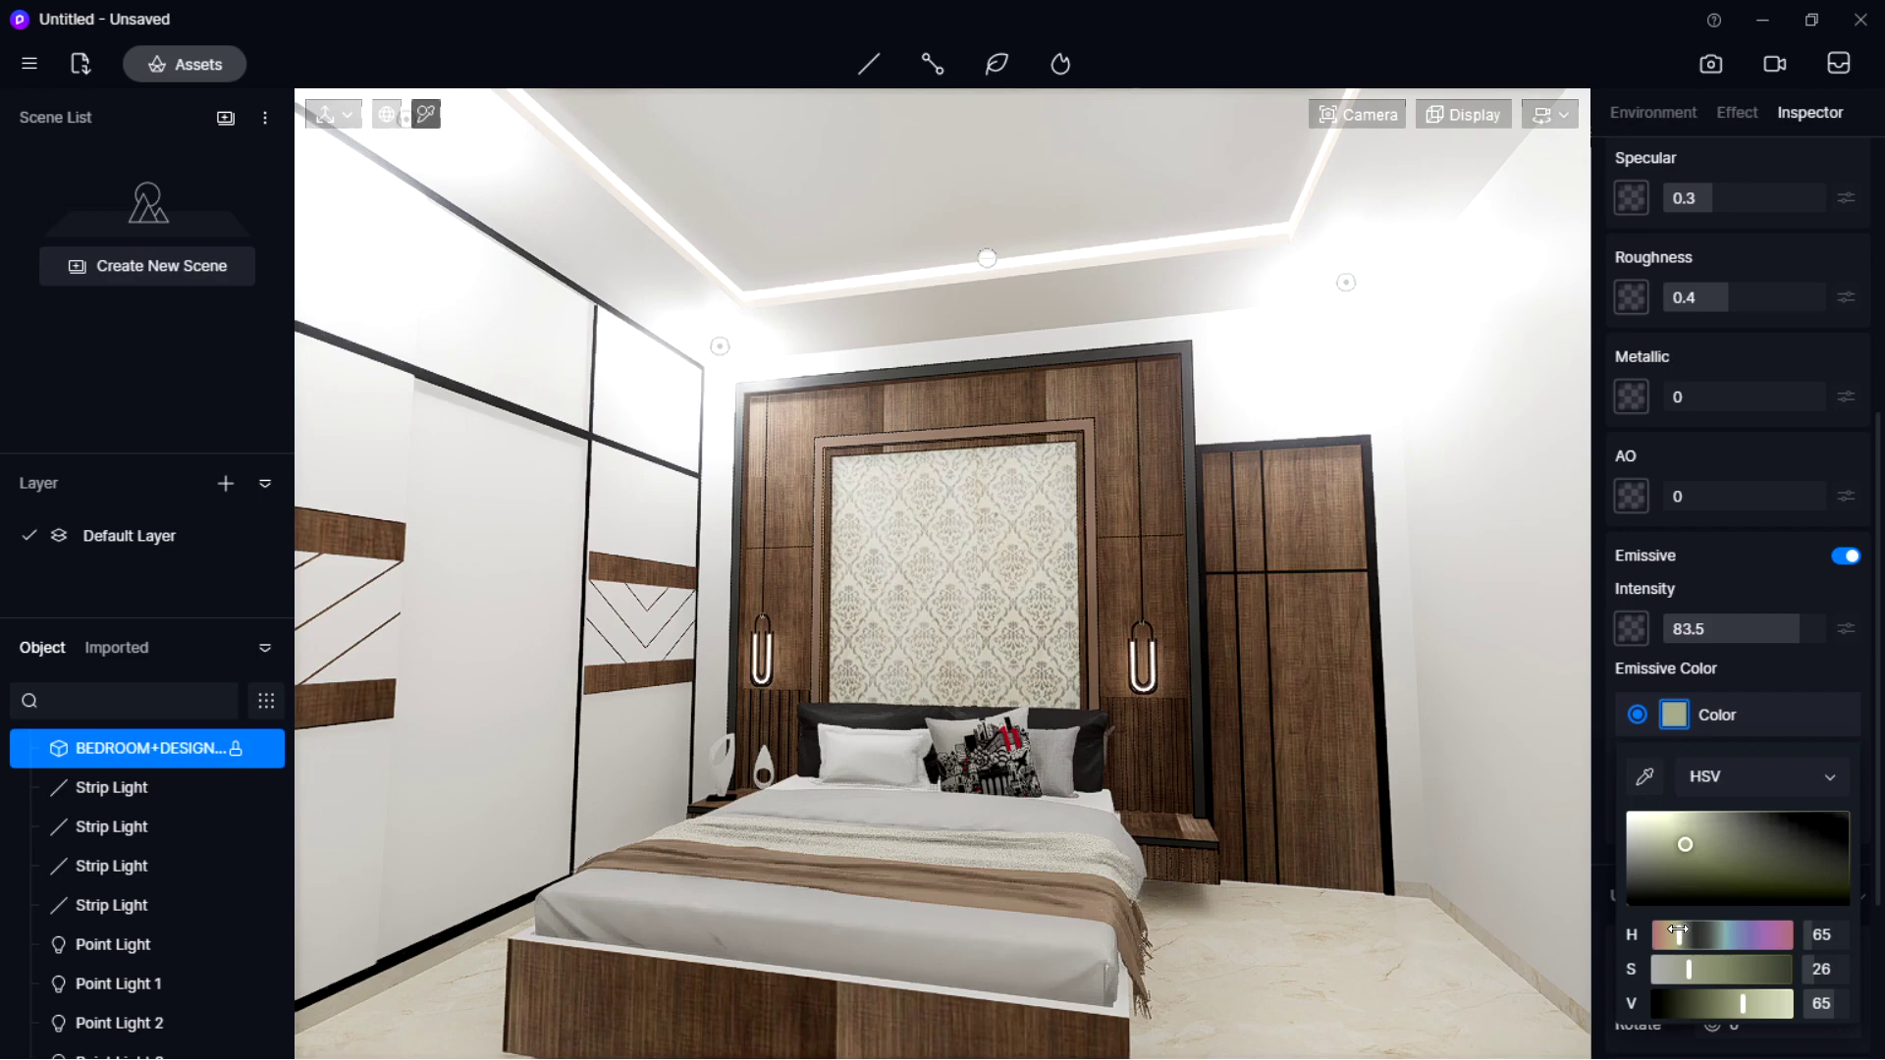
left_click(1723, 830)
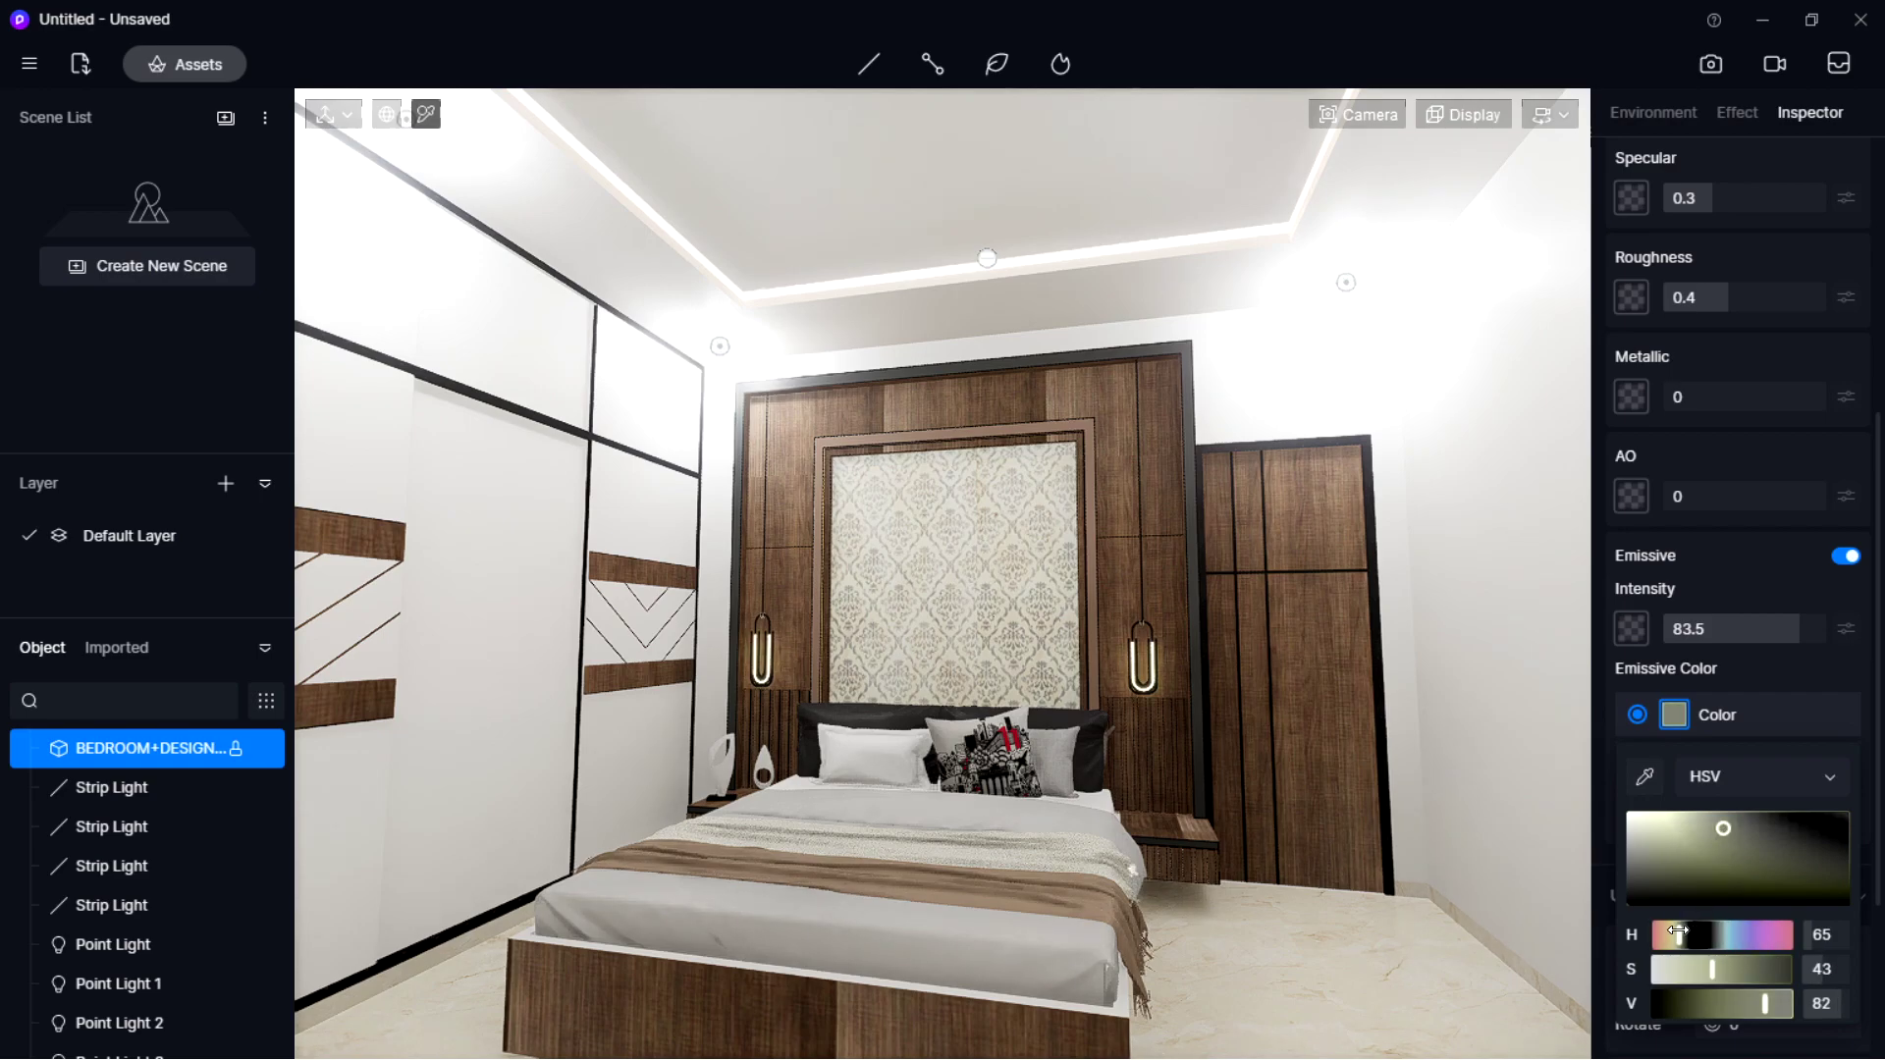
left_click_drag(1677, 930, 1674, 931)
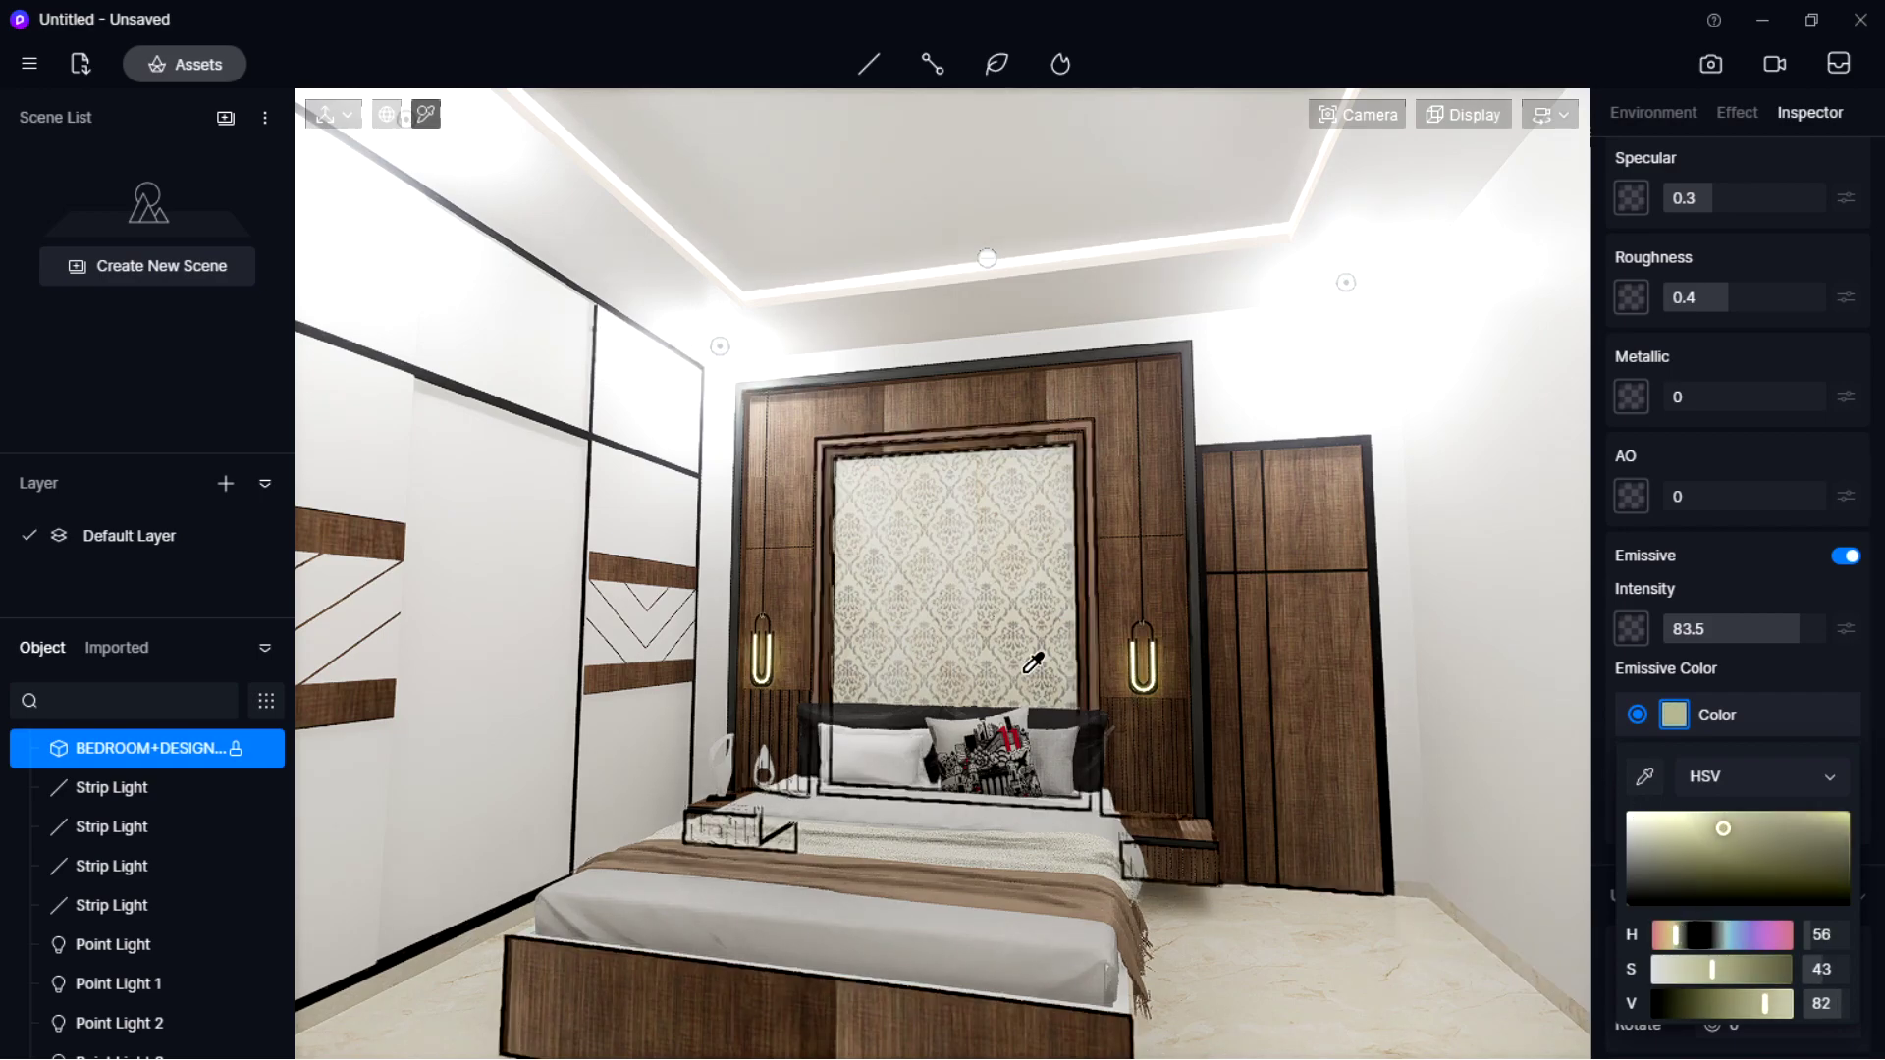
Lower the roughness of the white material shared by the wardrobe doors and ceiling to 0.03.
right_click_drag(984, 549, 805, 587)
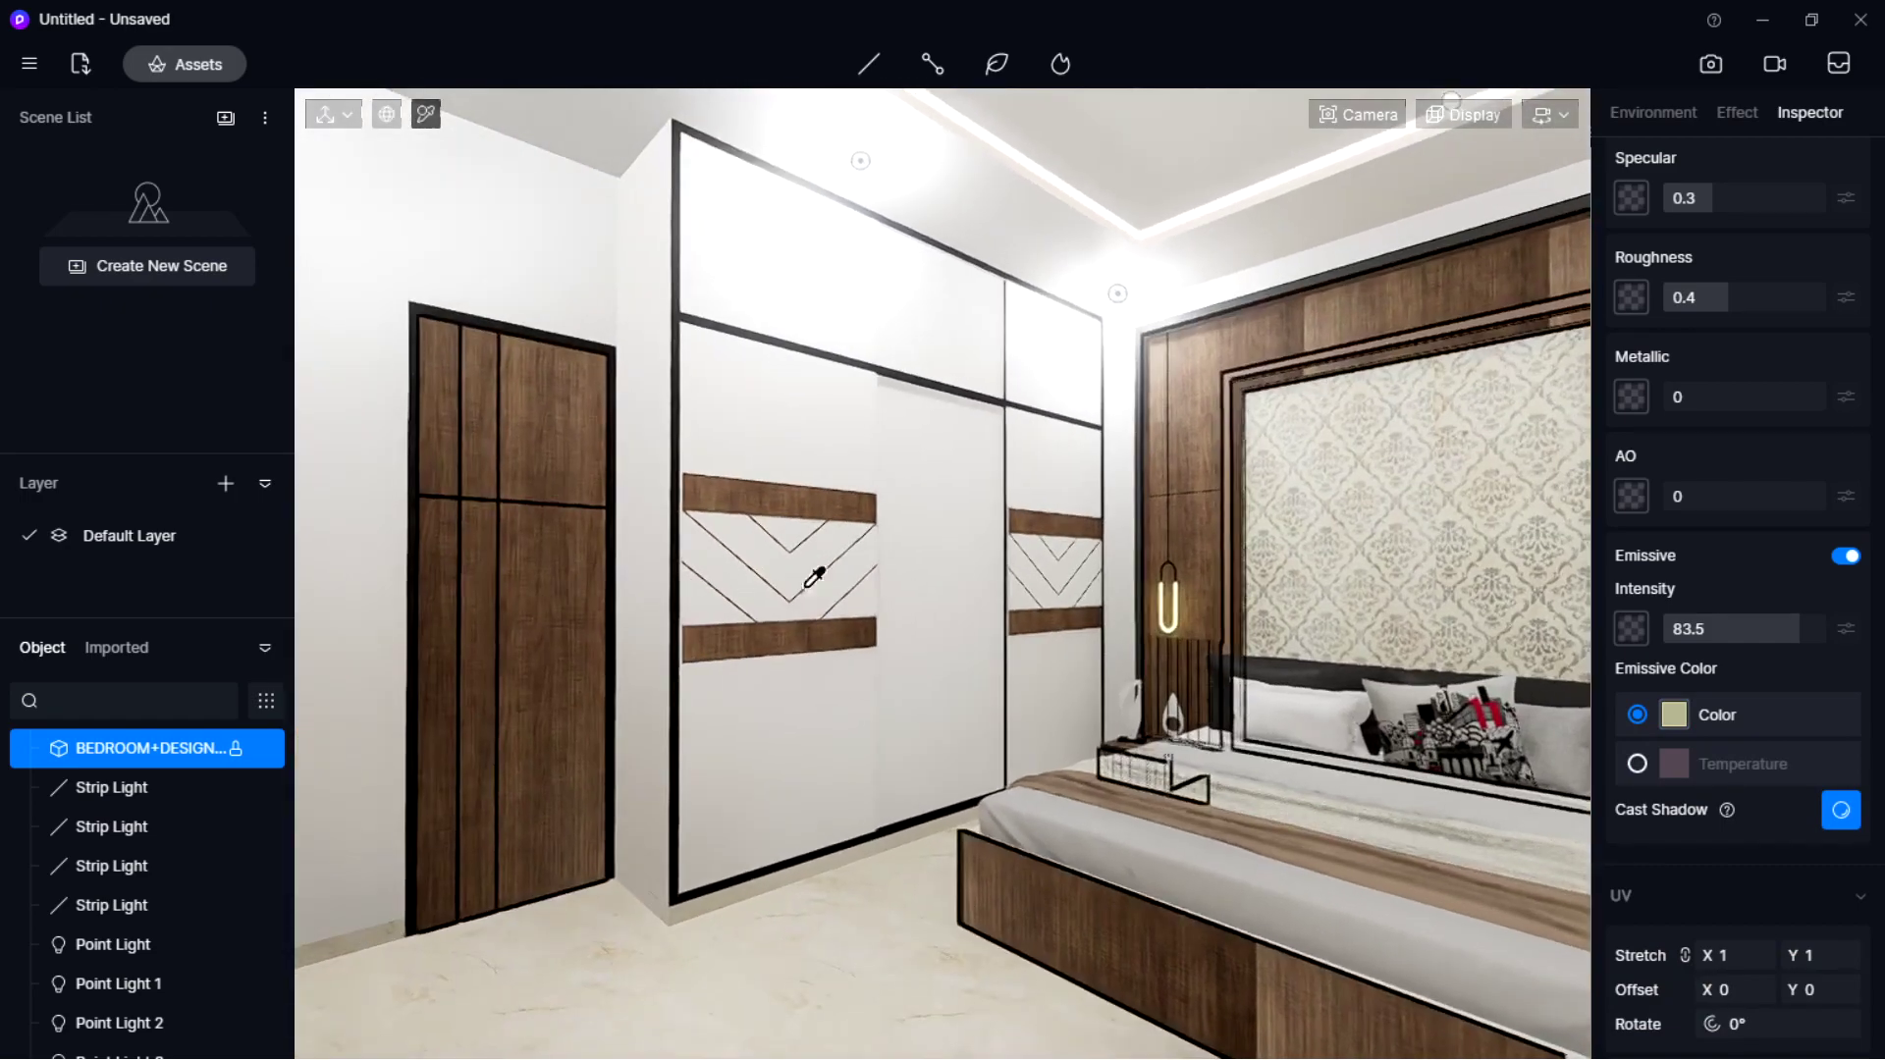
left_click(849, 710)
scroll(1728, 481, "up", 3)
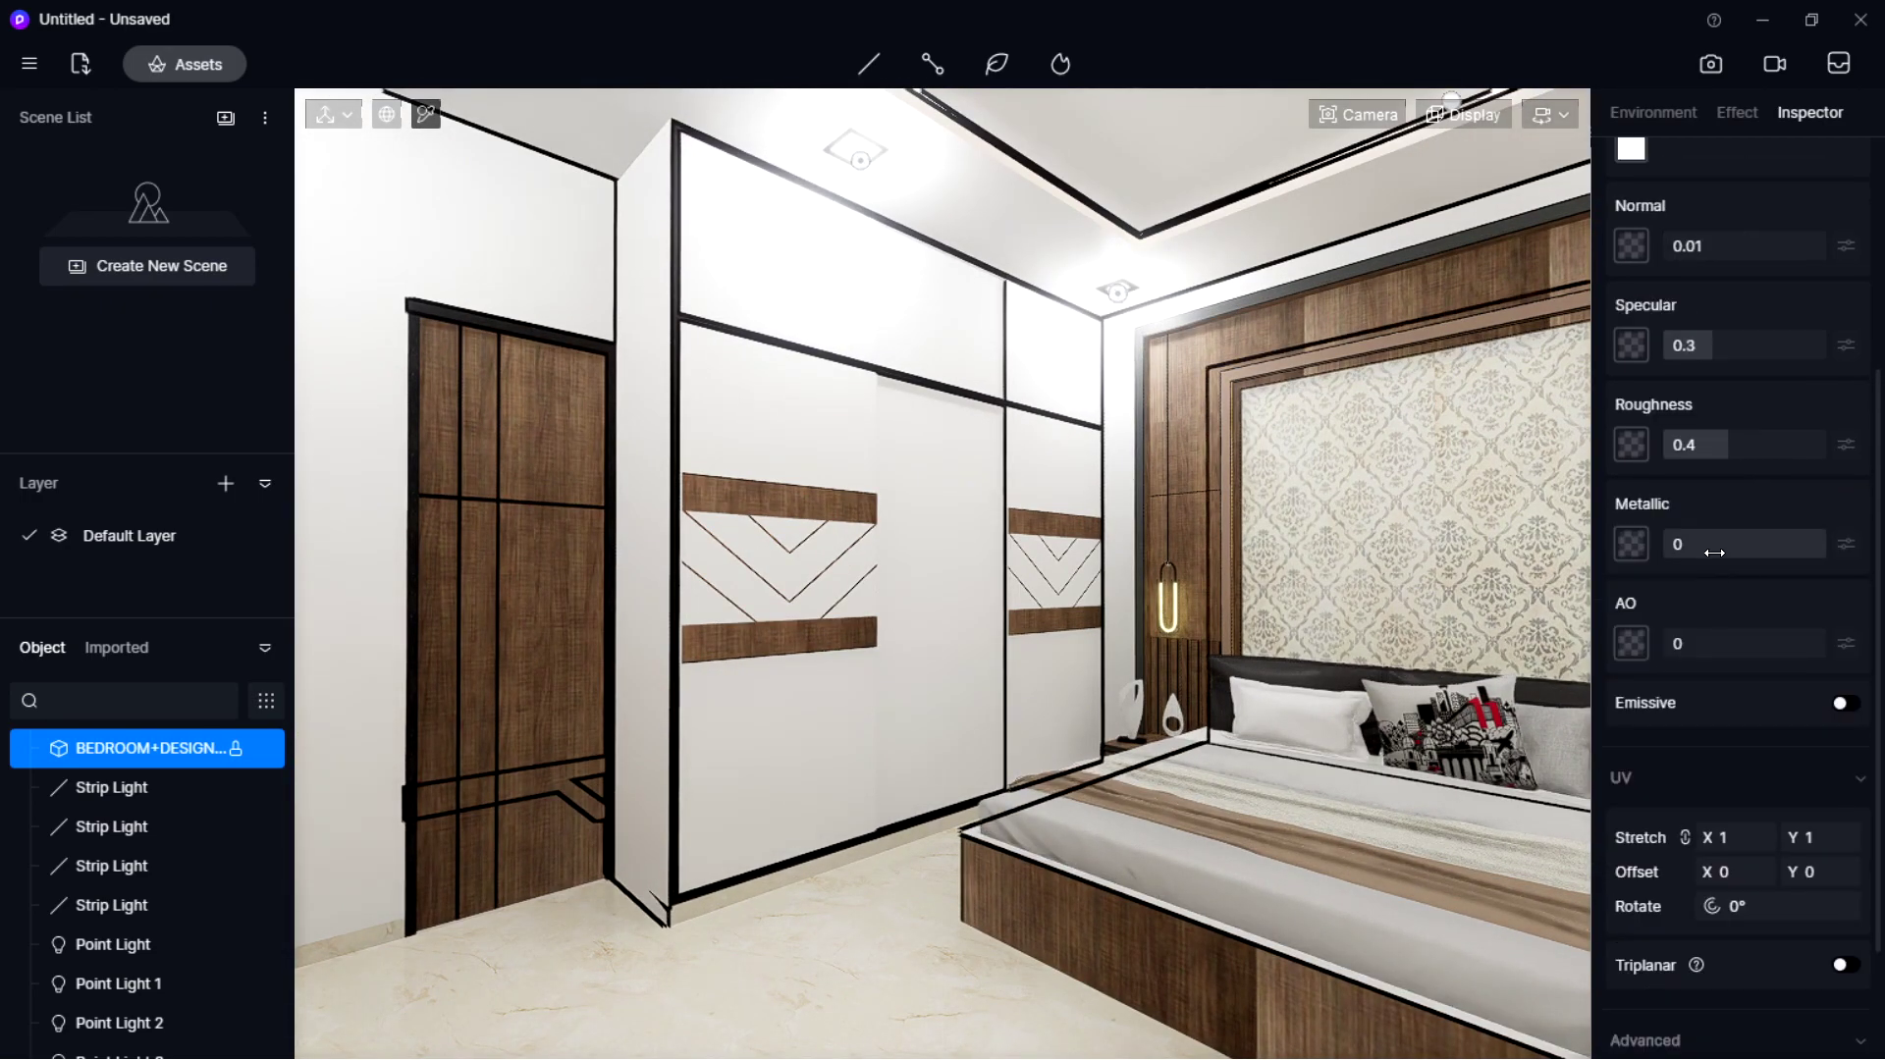
left_click_drag(1730, 454, 1680, 445)
Lower the roughness of the wood material on the bed's footboard to 0.12.
left_click(1047, 899)
right_click_drag(1227, 426, 953, 576)
right_click_drag(589, 672, 1374, 500)
right_click_drag(608, 570, 1066, 542)
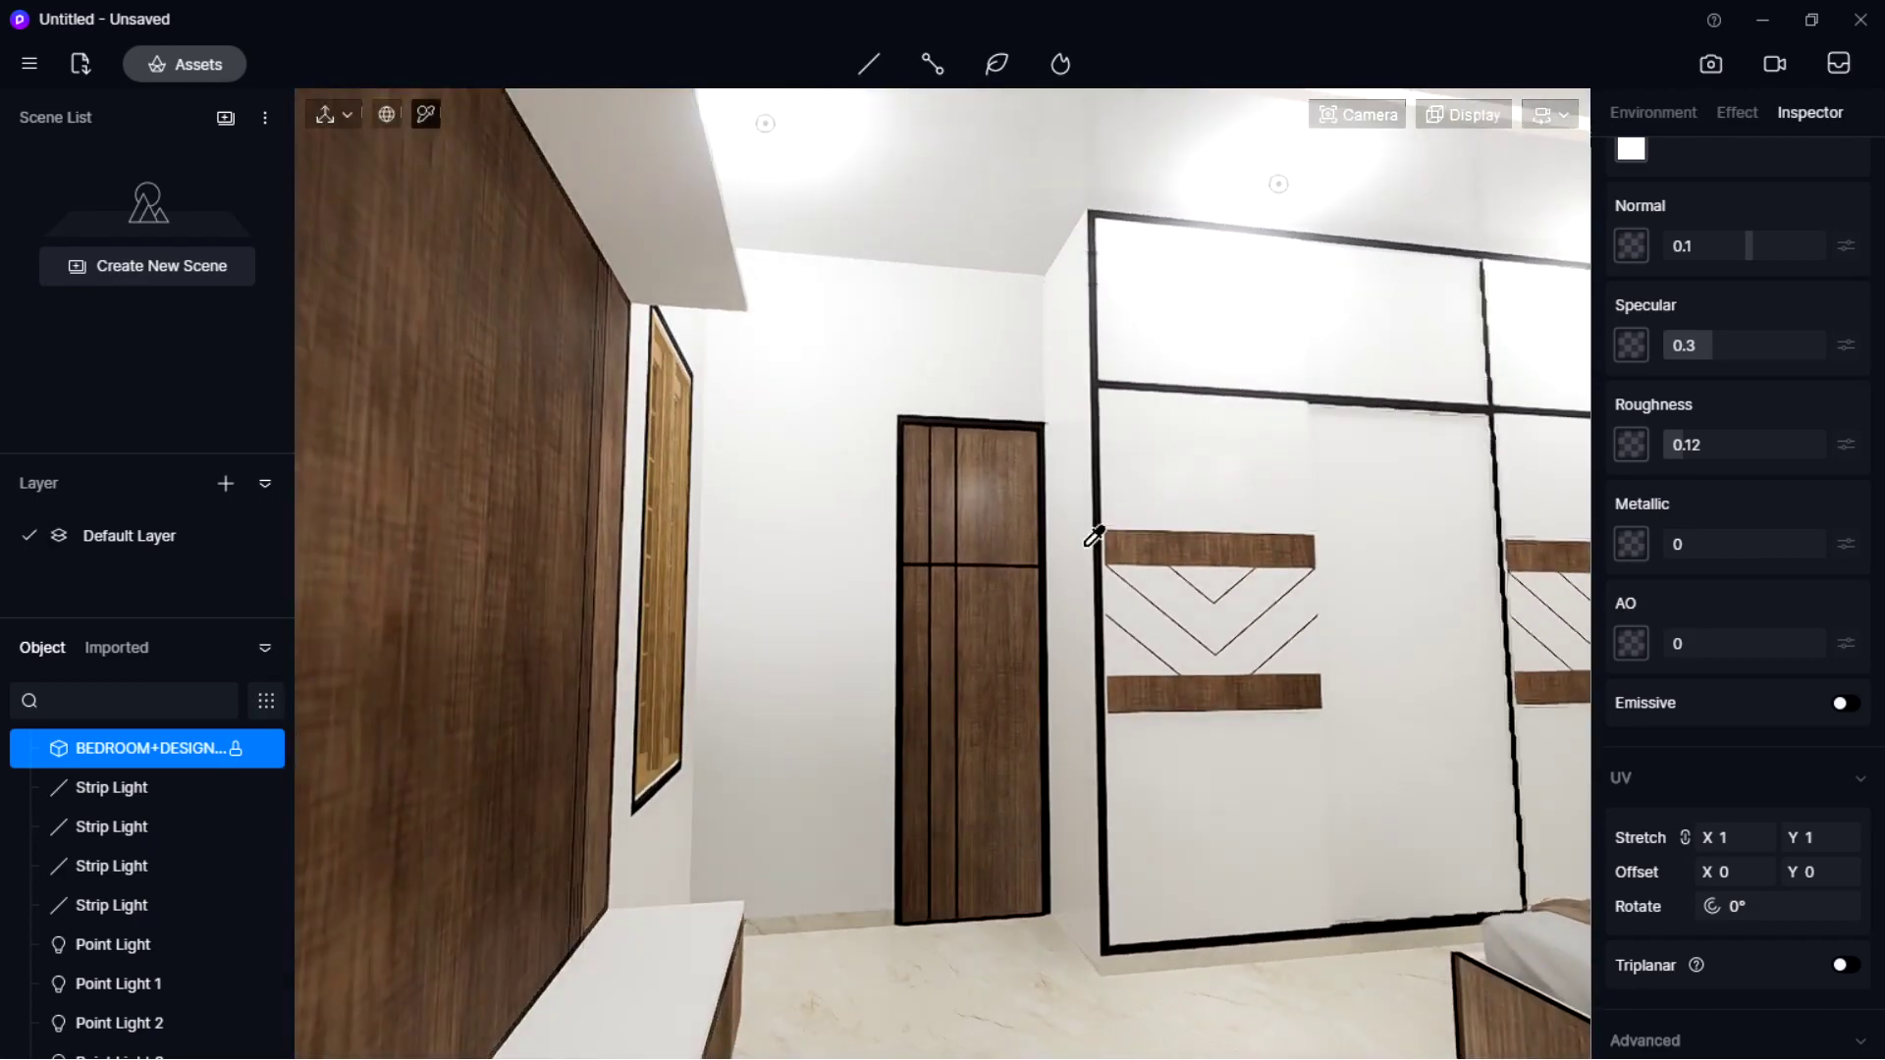
Set the roughness of the white chevron inlay material on the wardrobe doors to 0.02.
key("ctrl+z")
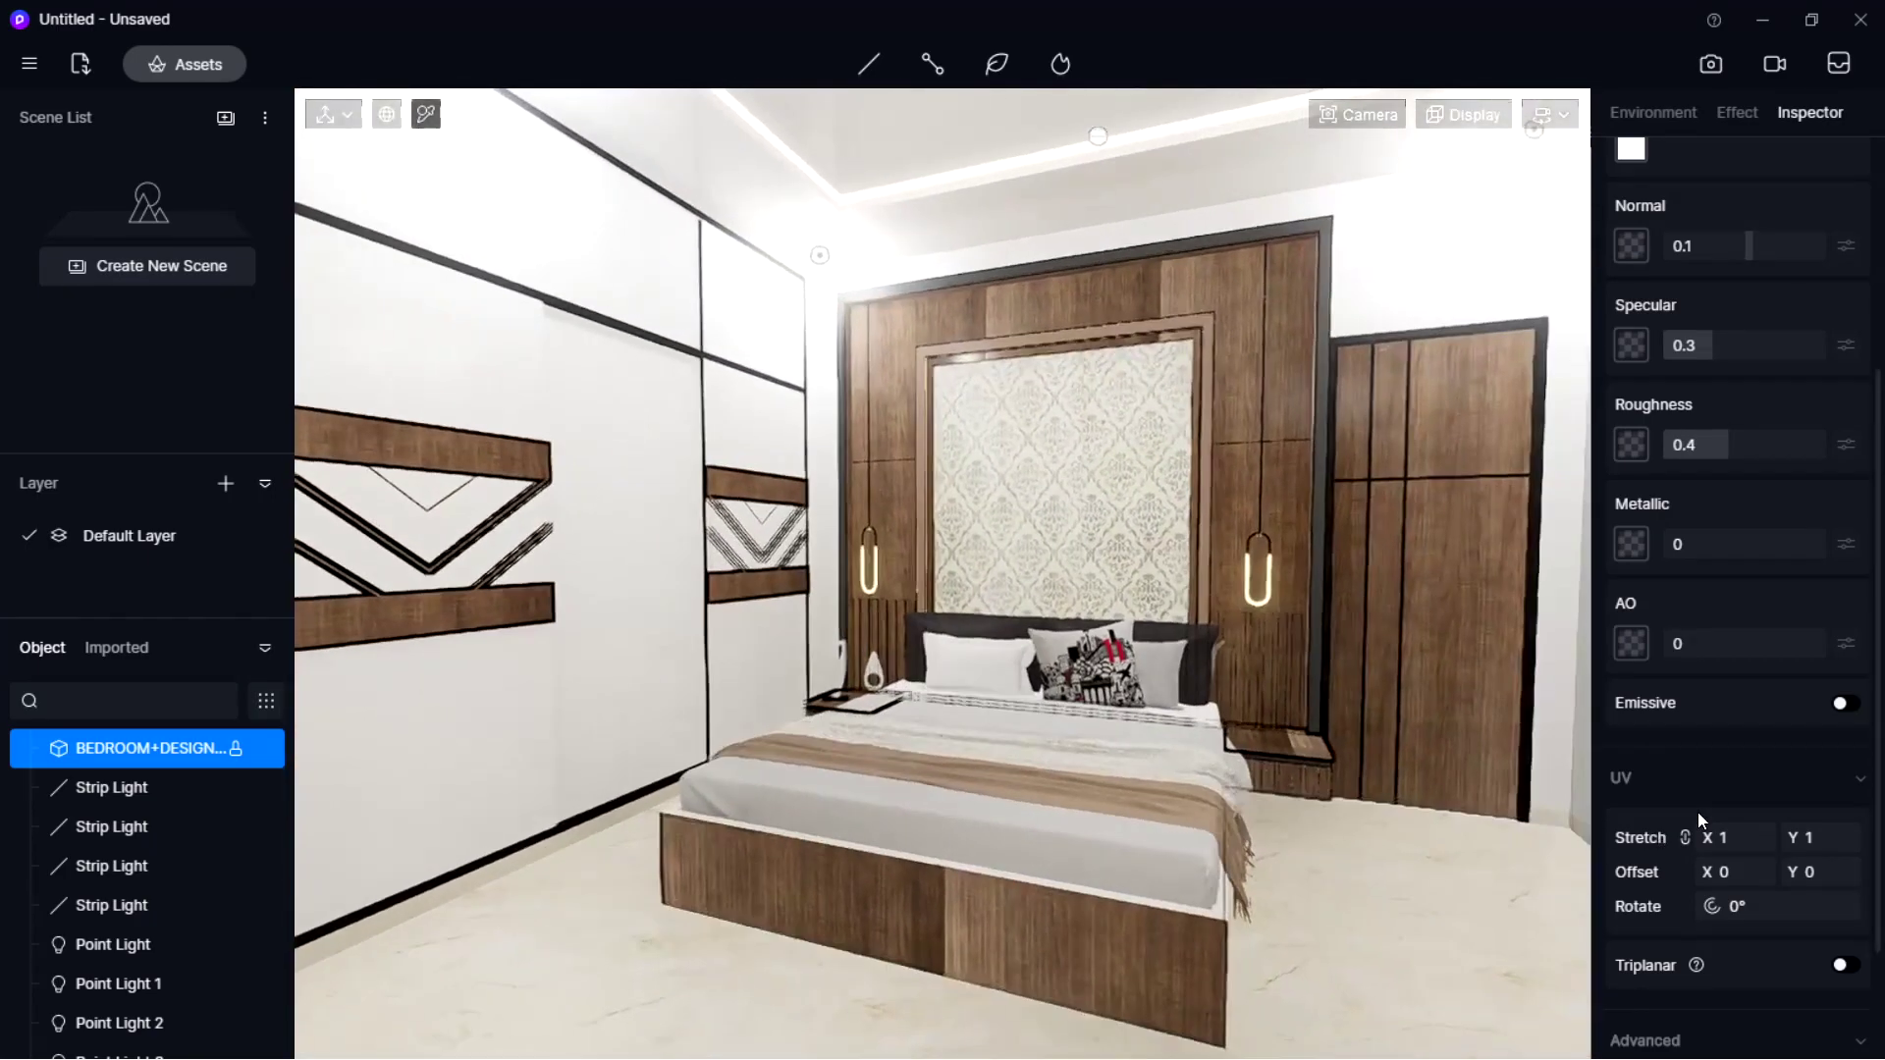
left_click(1728, 445)
type("0.02")
key("Return")
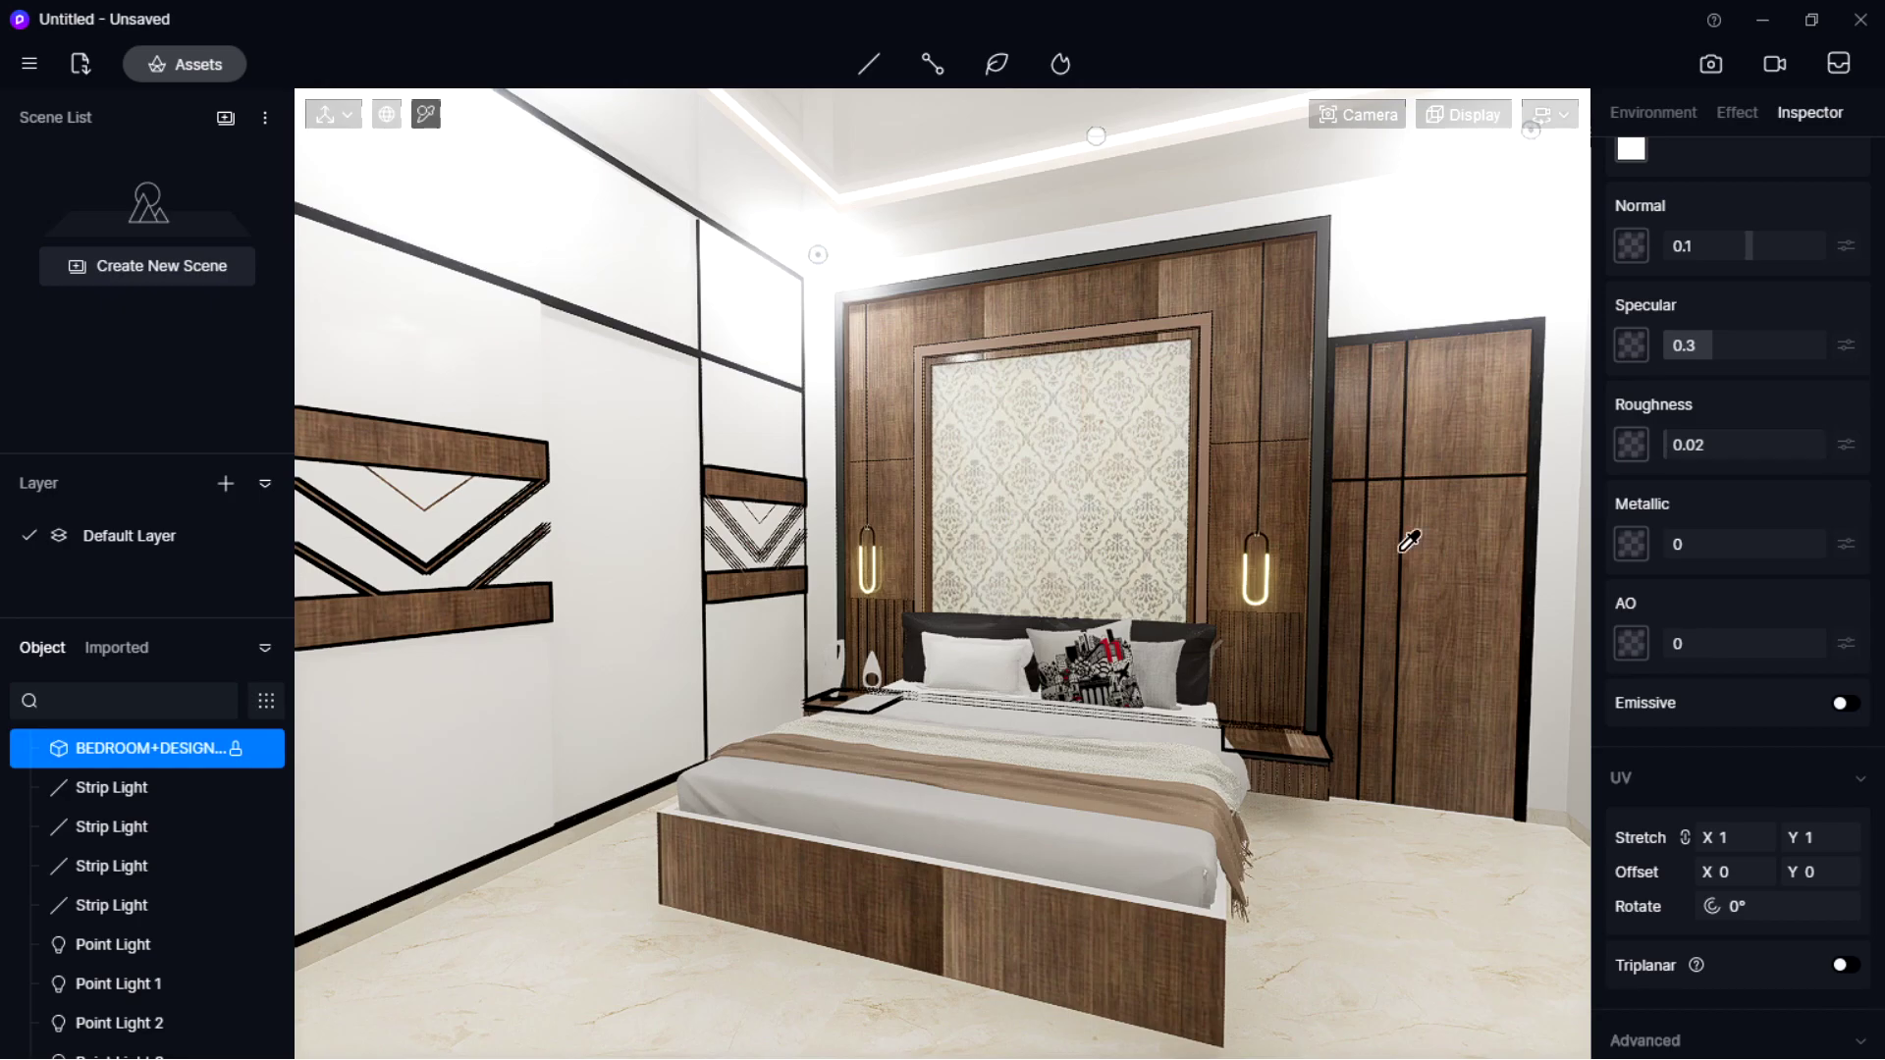
Examine the room's lighting and reflections, and inspect the cove strip lights, the bed-wall wood and the emissive cove material.
right_click_drag(550, 628, 1227, 629)
right_click_drag(1433, 538, 412, 712)
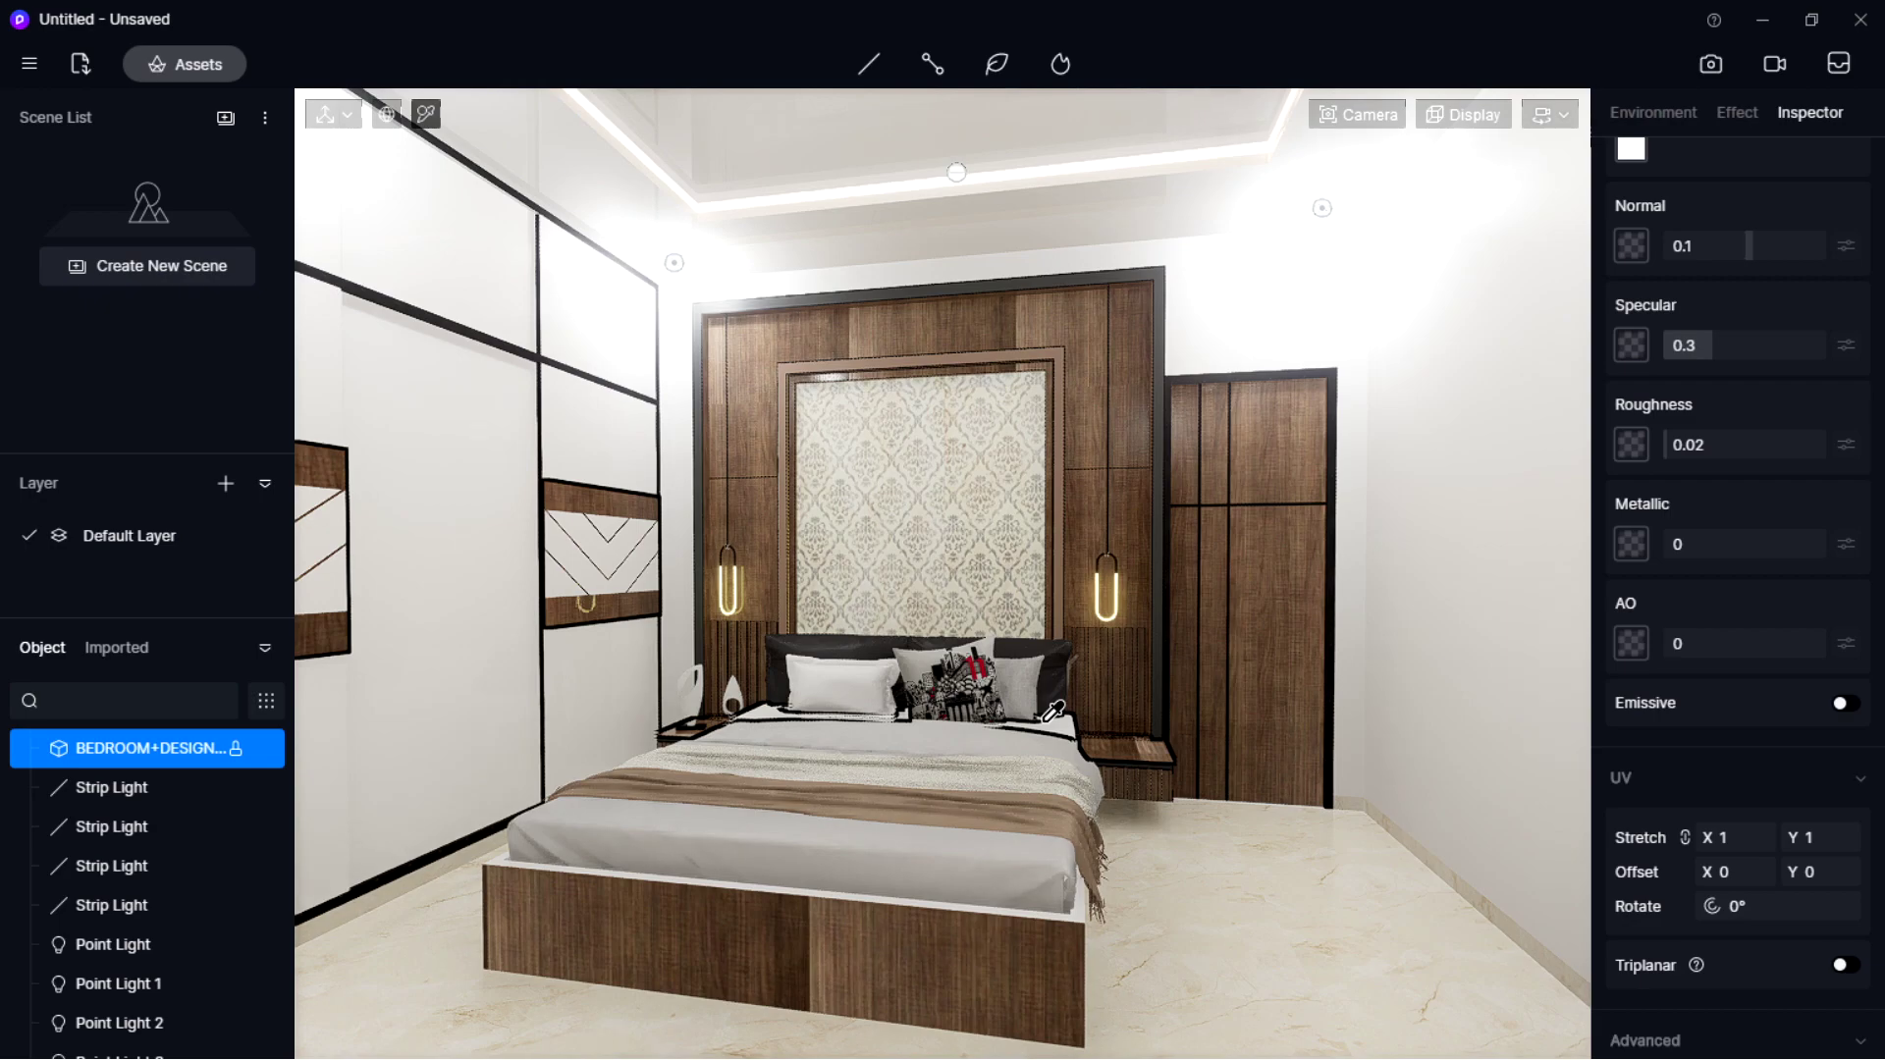
middle_click_drag(1056, 711, 1026, 464)
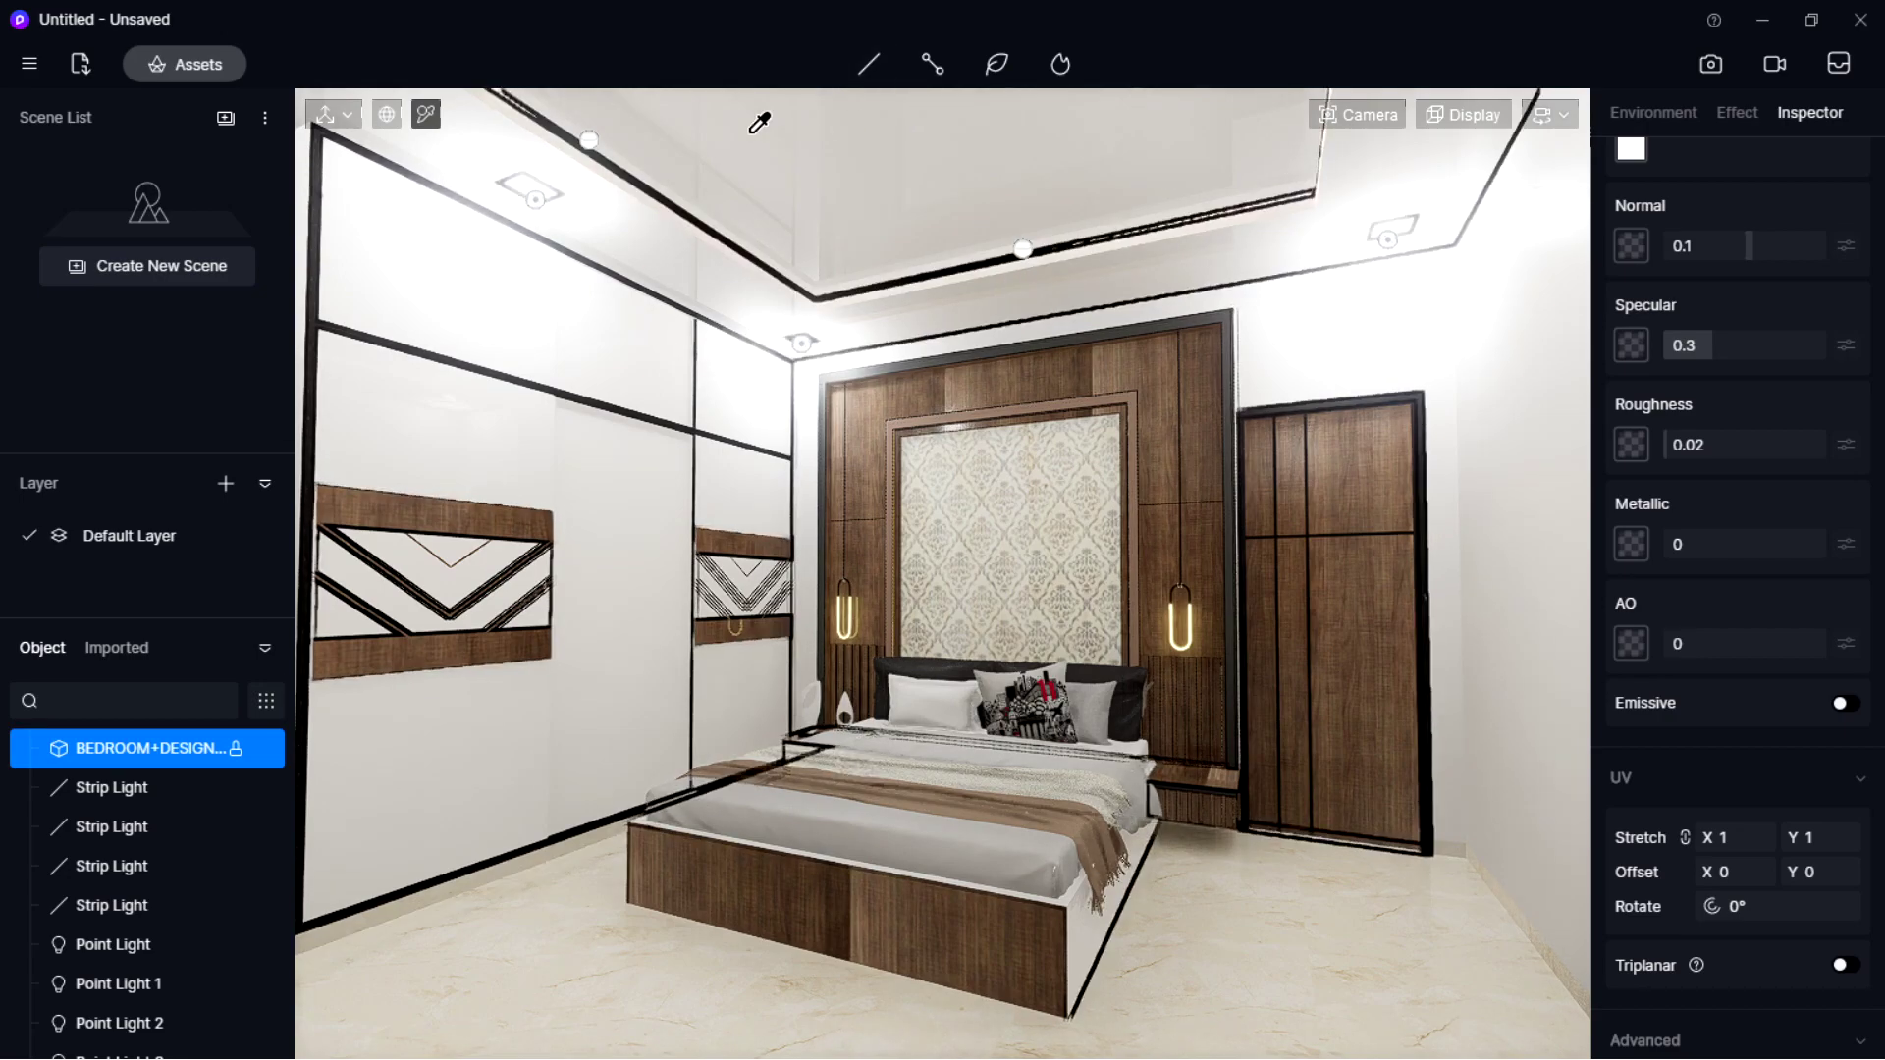
left_click(589, 135)
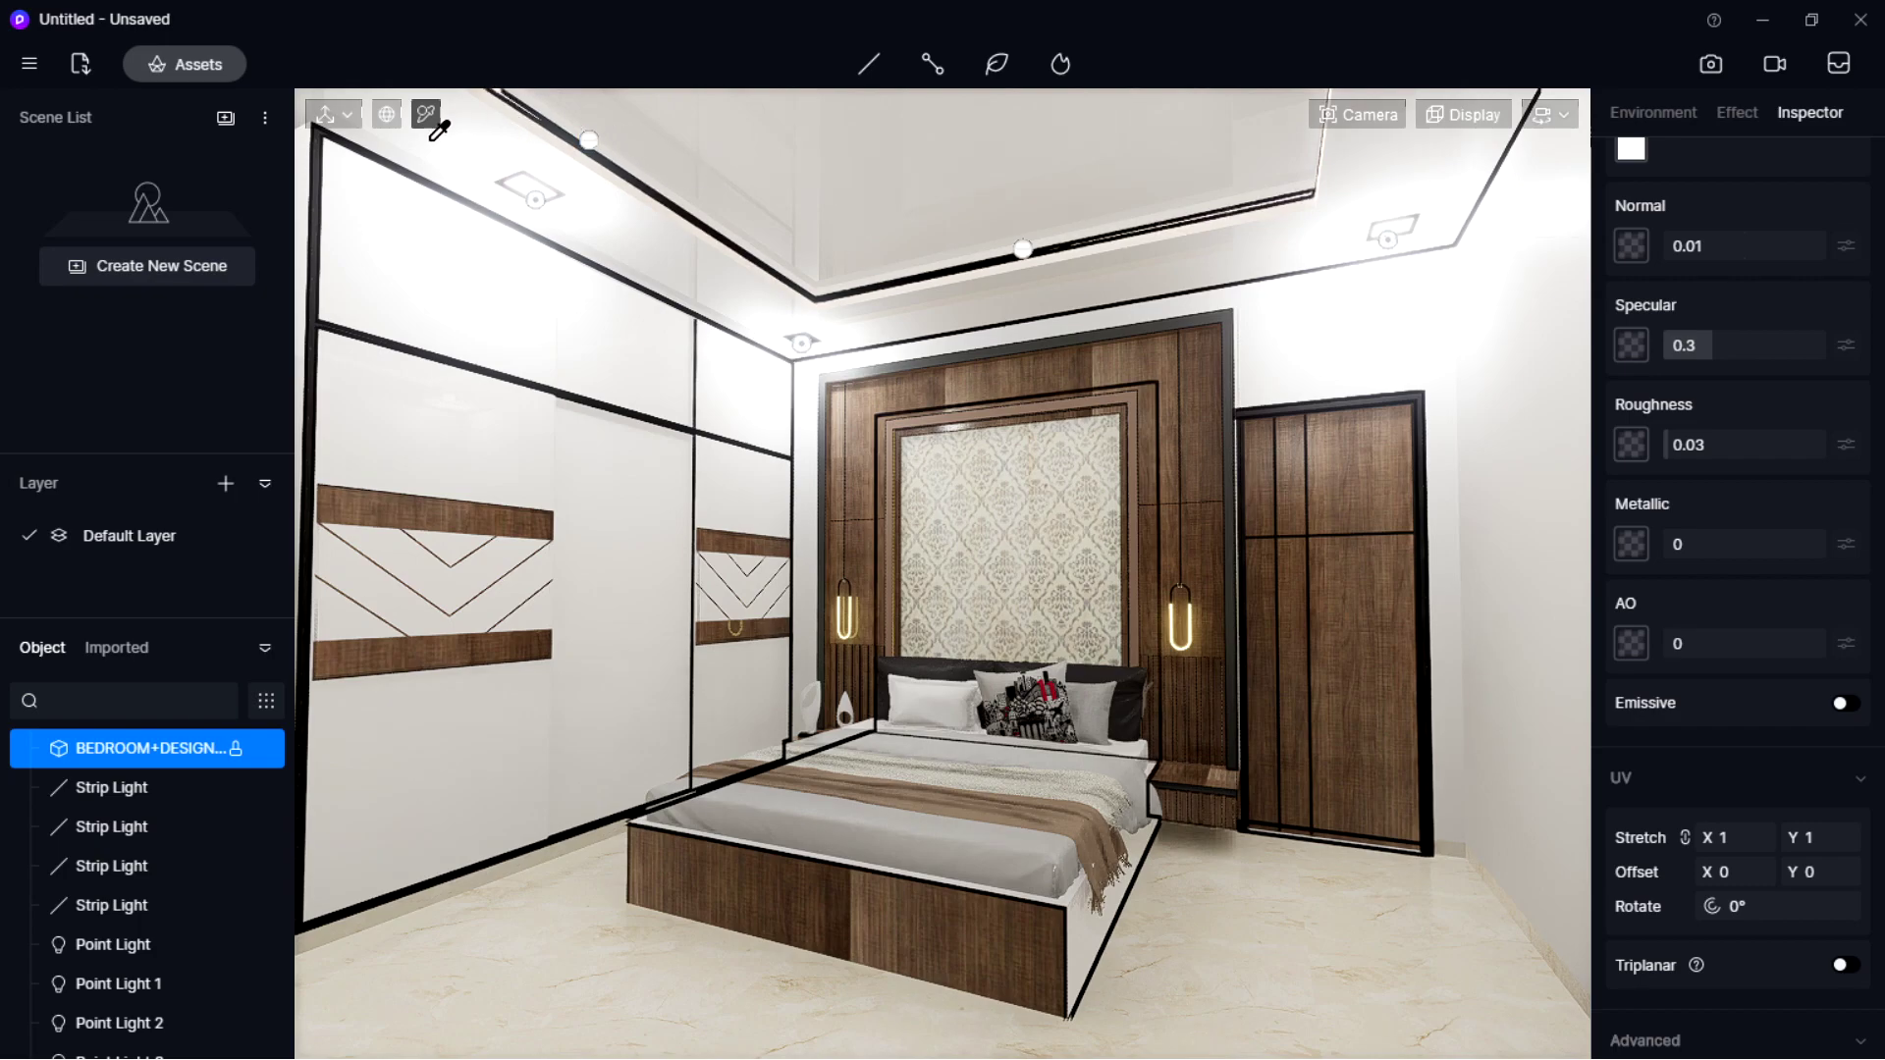
left_click(588, 140)
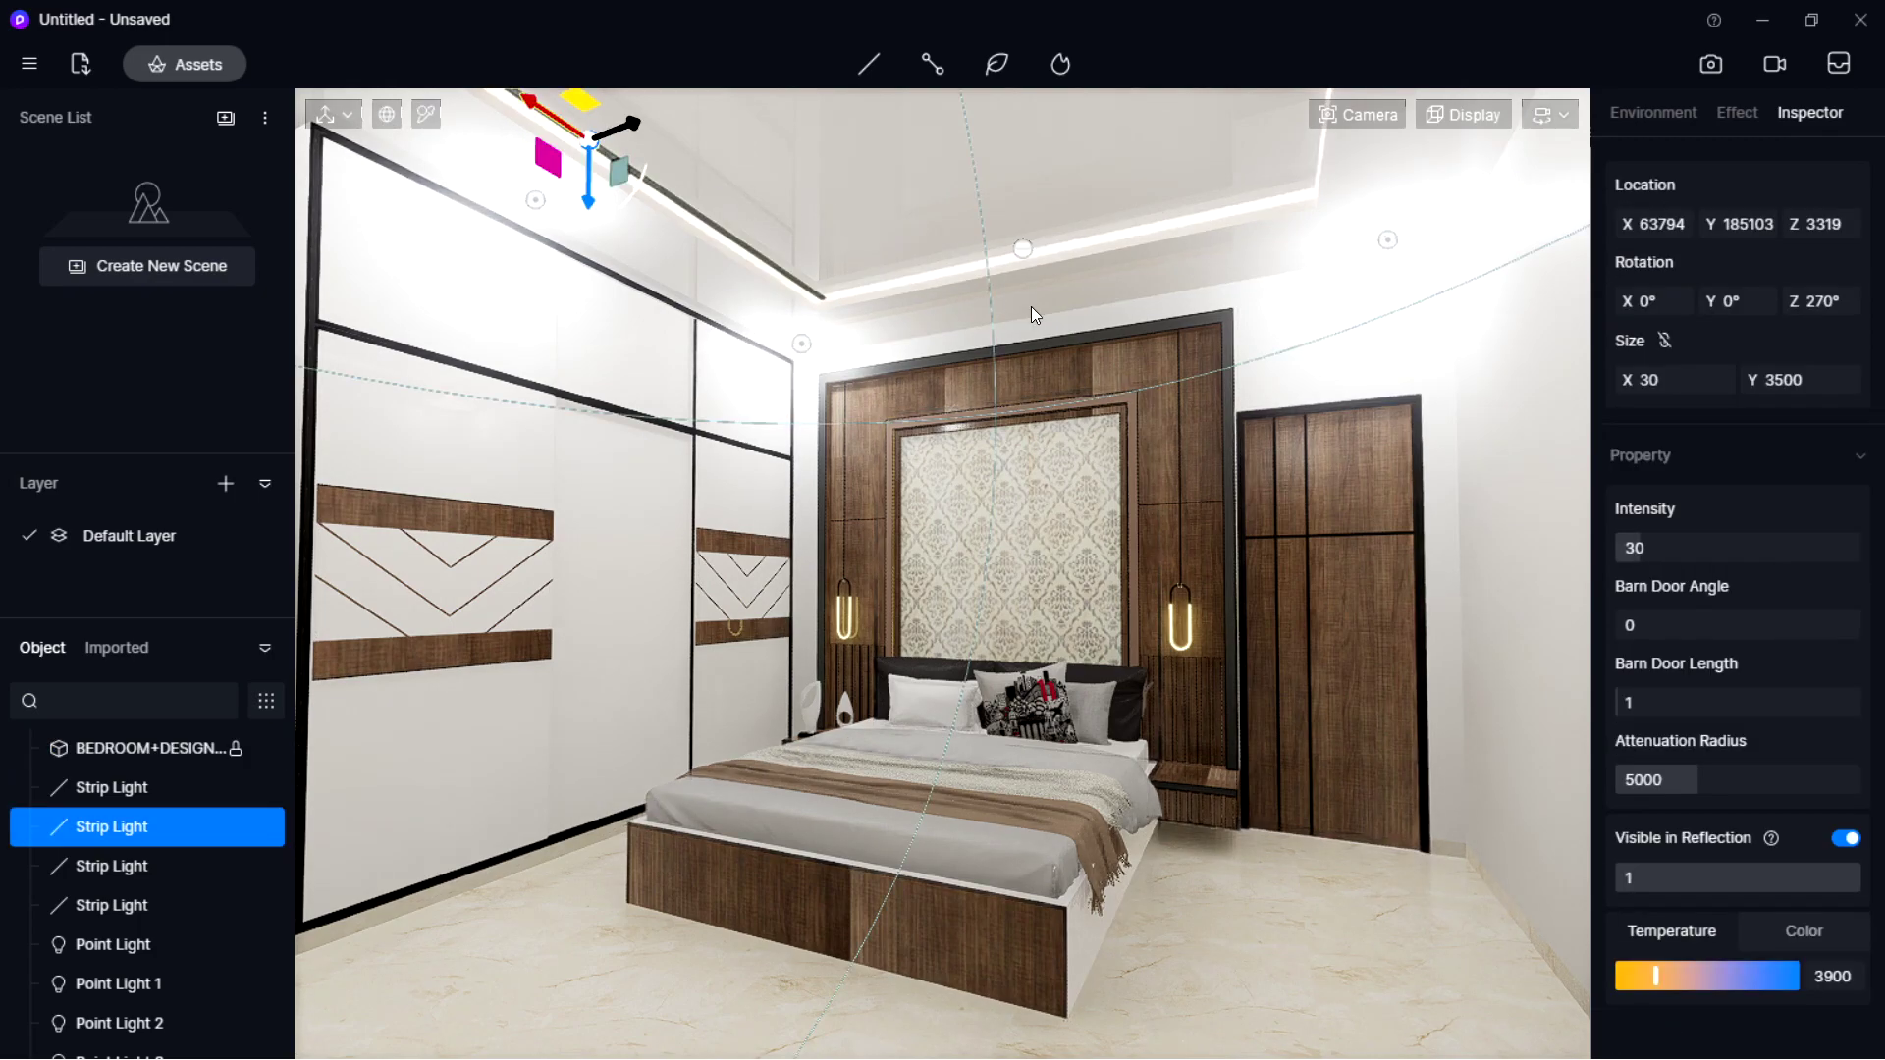
left_click(1025, 252)
left_click(1257, 445)
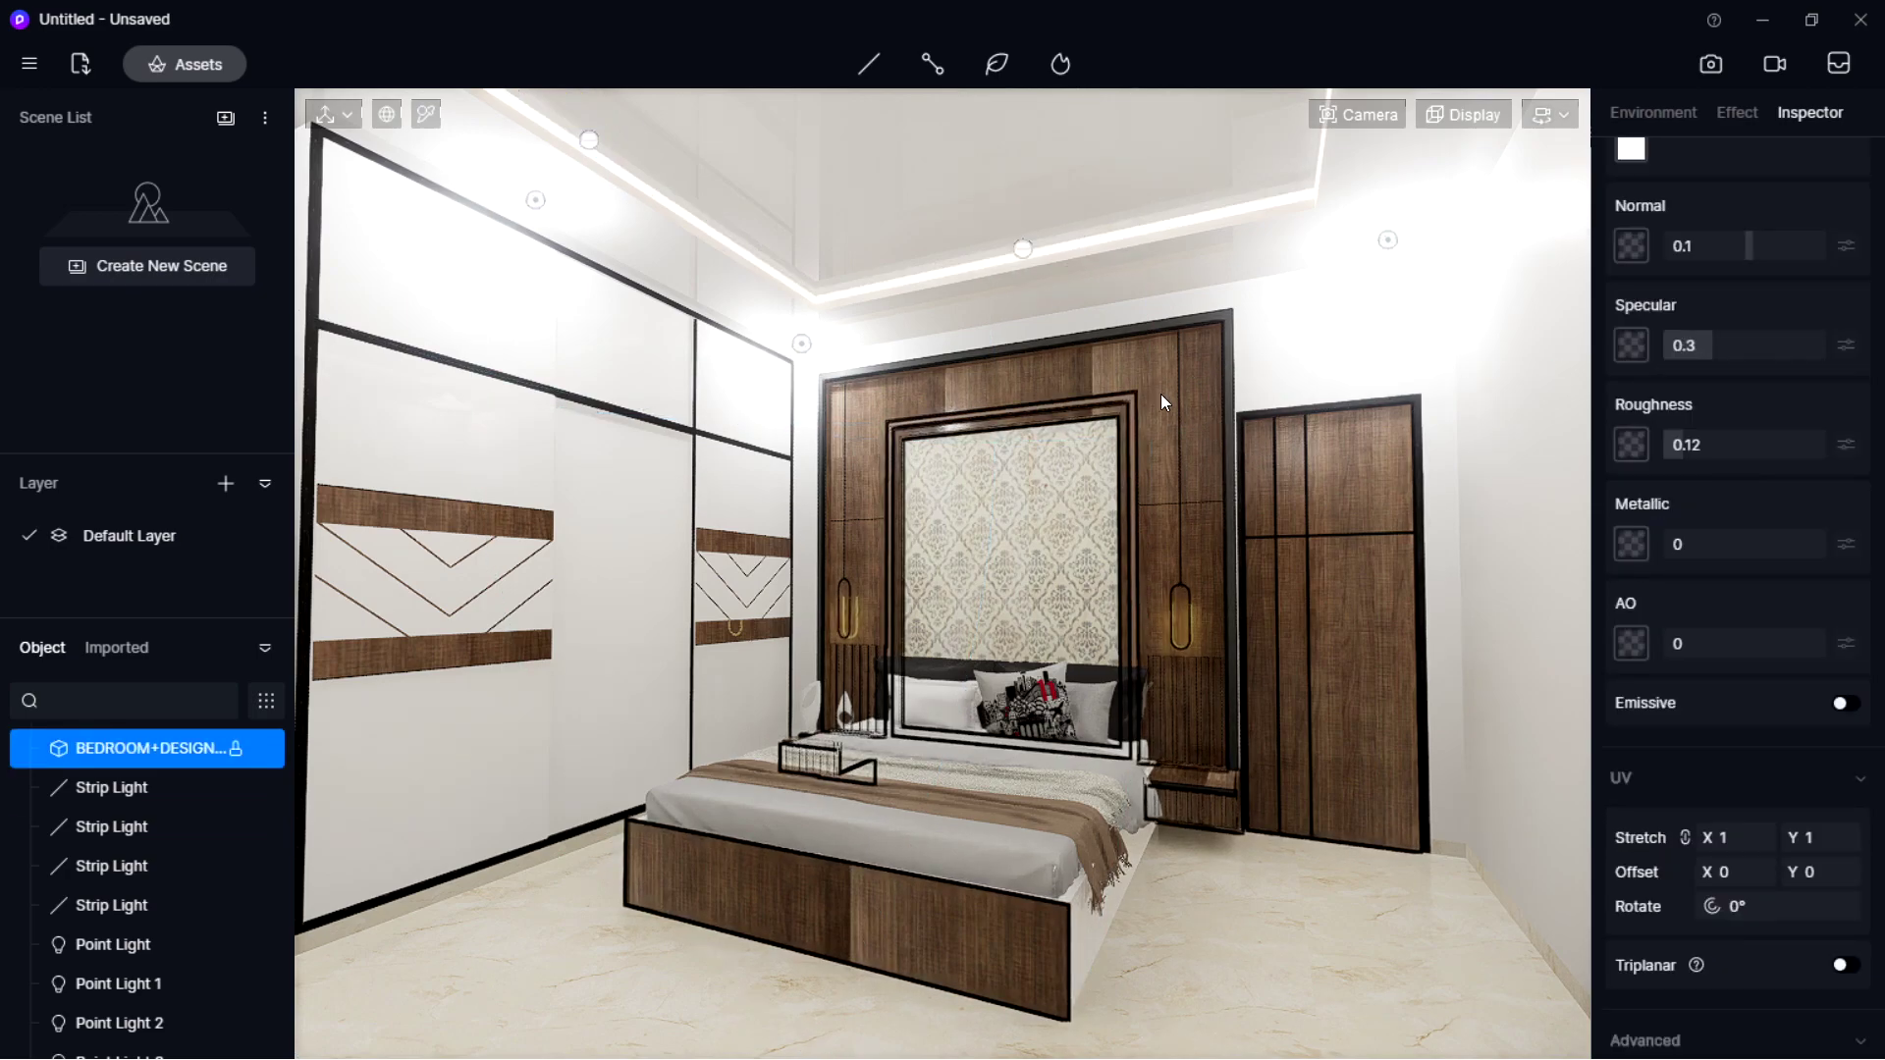
left_click(1075, 248)
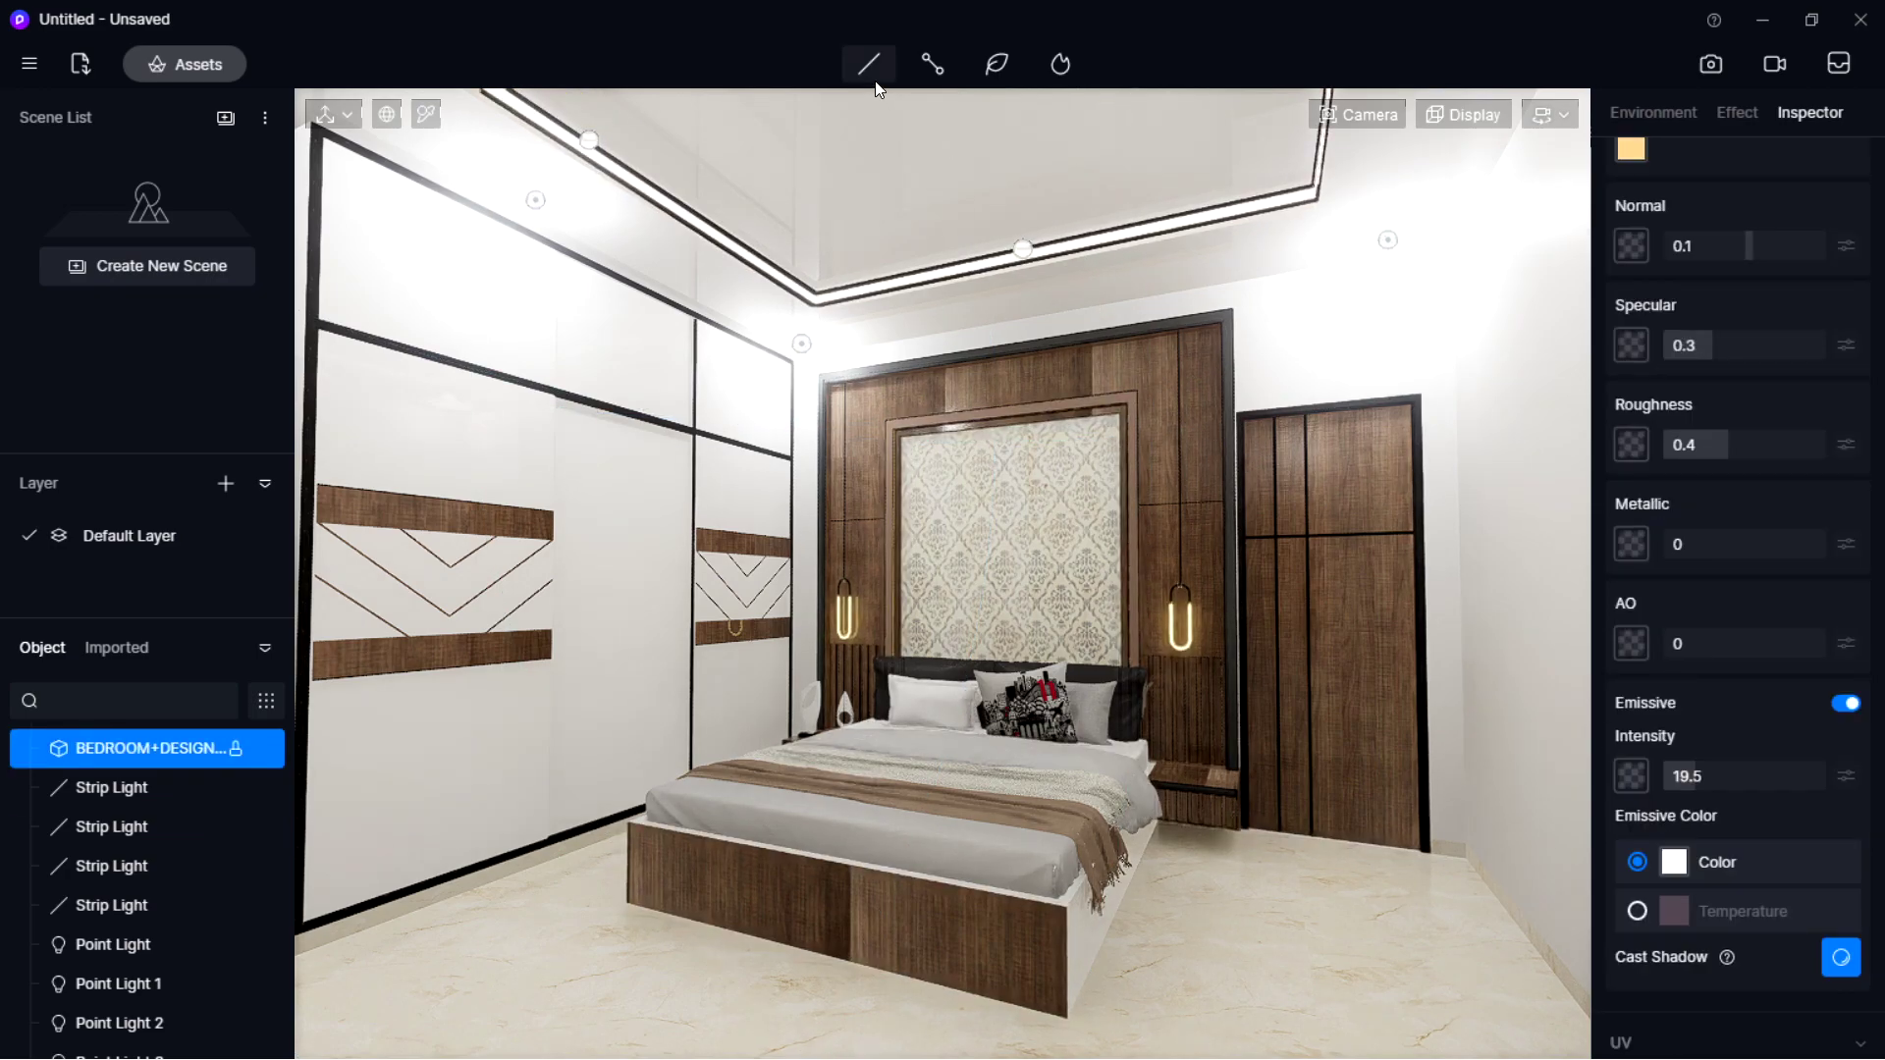
Change the emissive color of the ceiling cove material to a pale yellow with hue 49 and saturation 40.
left_click(428, 114)
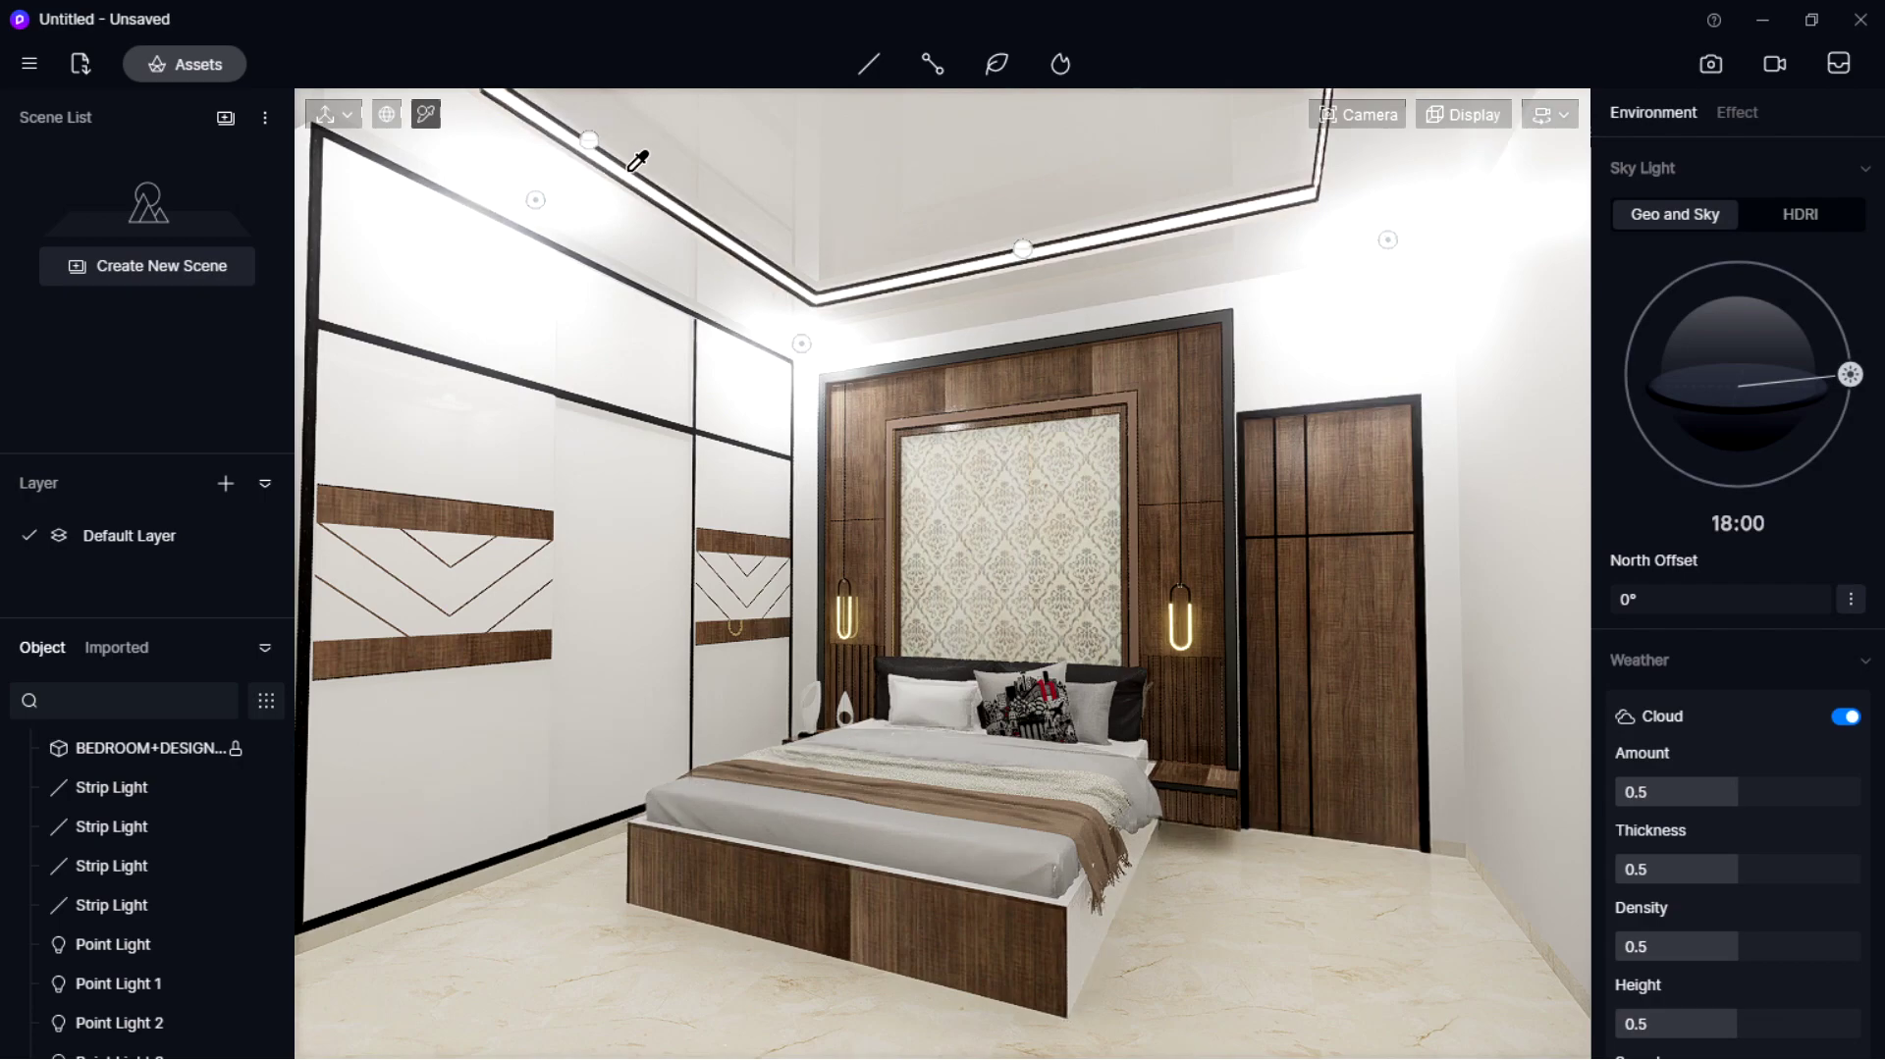
left_click(631, 168)
left_click(1672, 864)
left_click(1694, 994)
scroll(1683, 908, "down", 1)
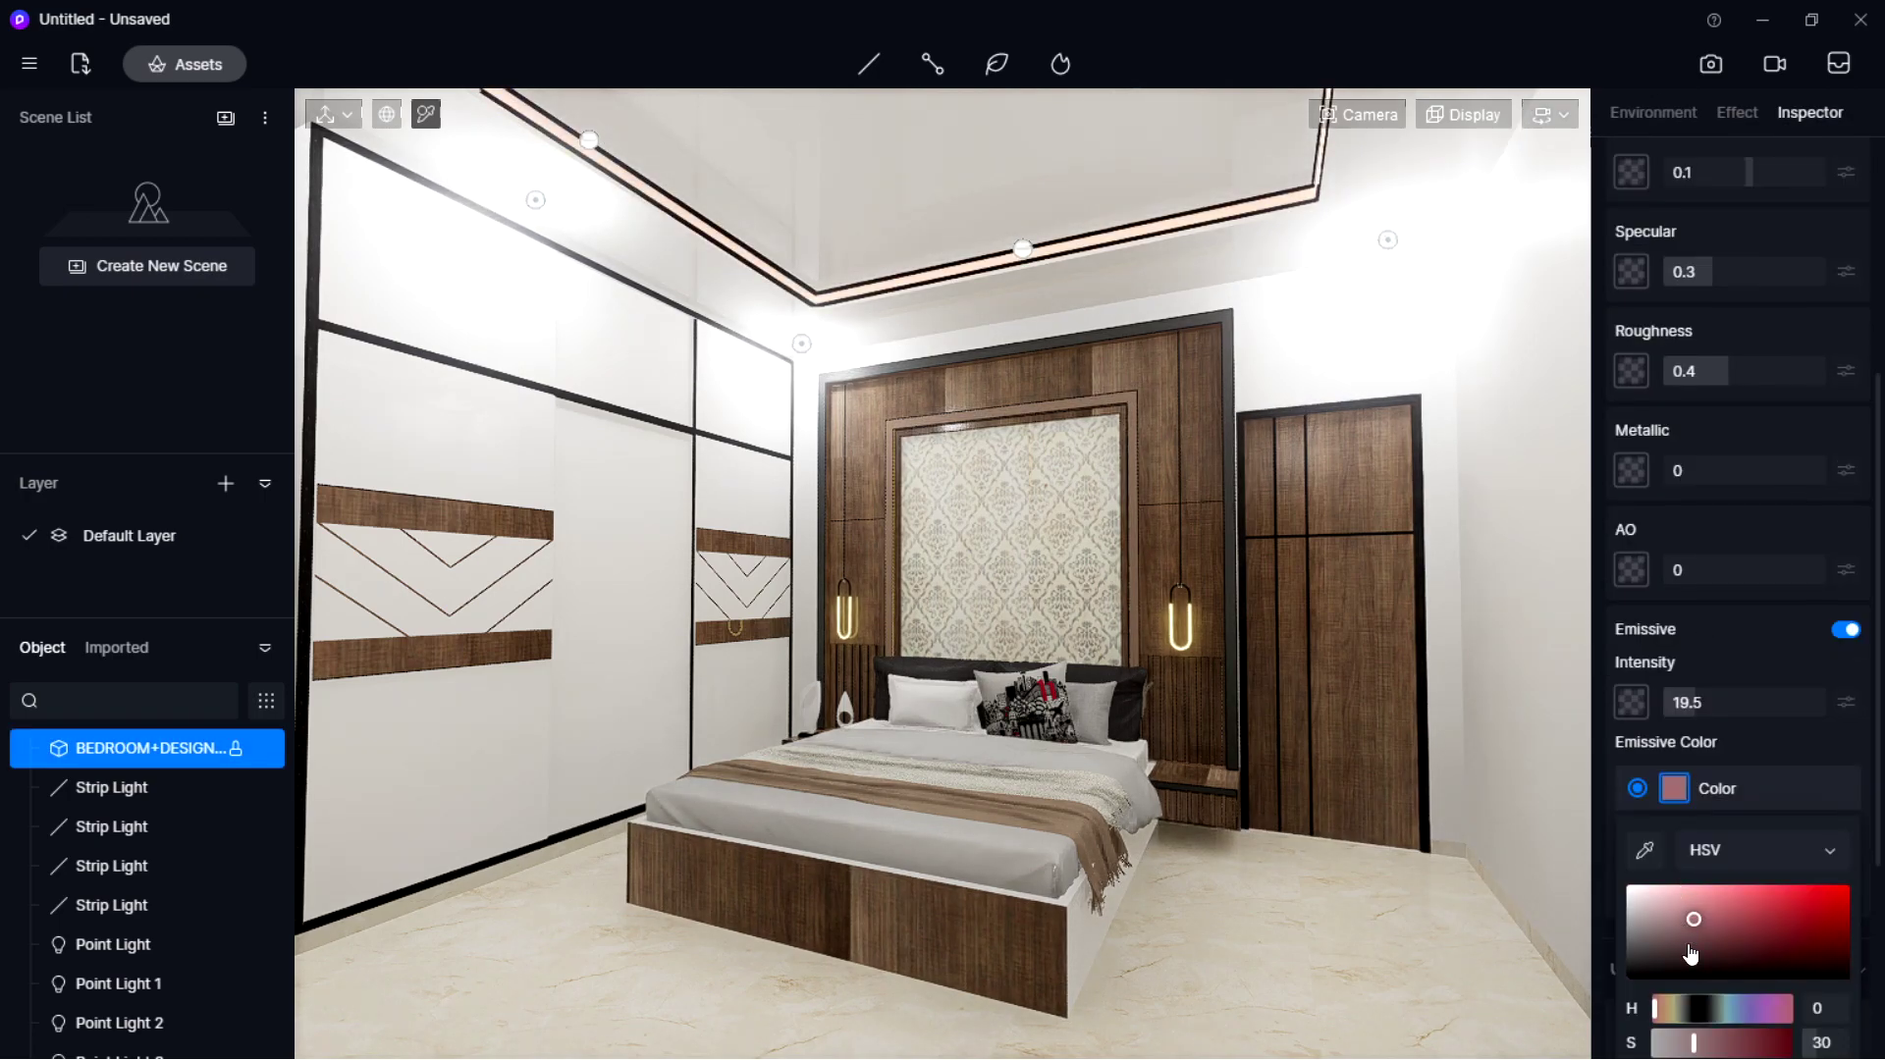
left_click_drag(1680, 1001, 1673, 1007)
left_click(1710, 905)
left_click(1715, 896)
left_click(1644, 850)
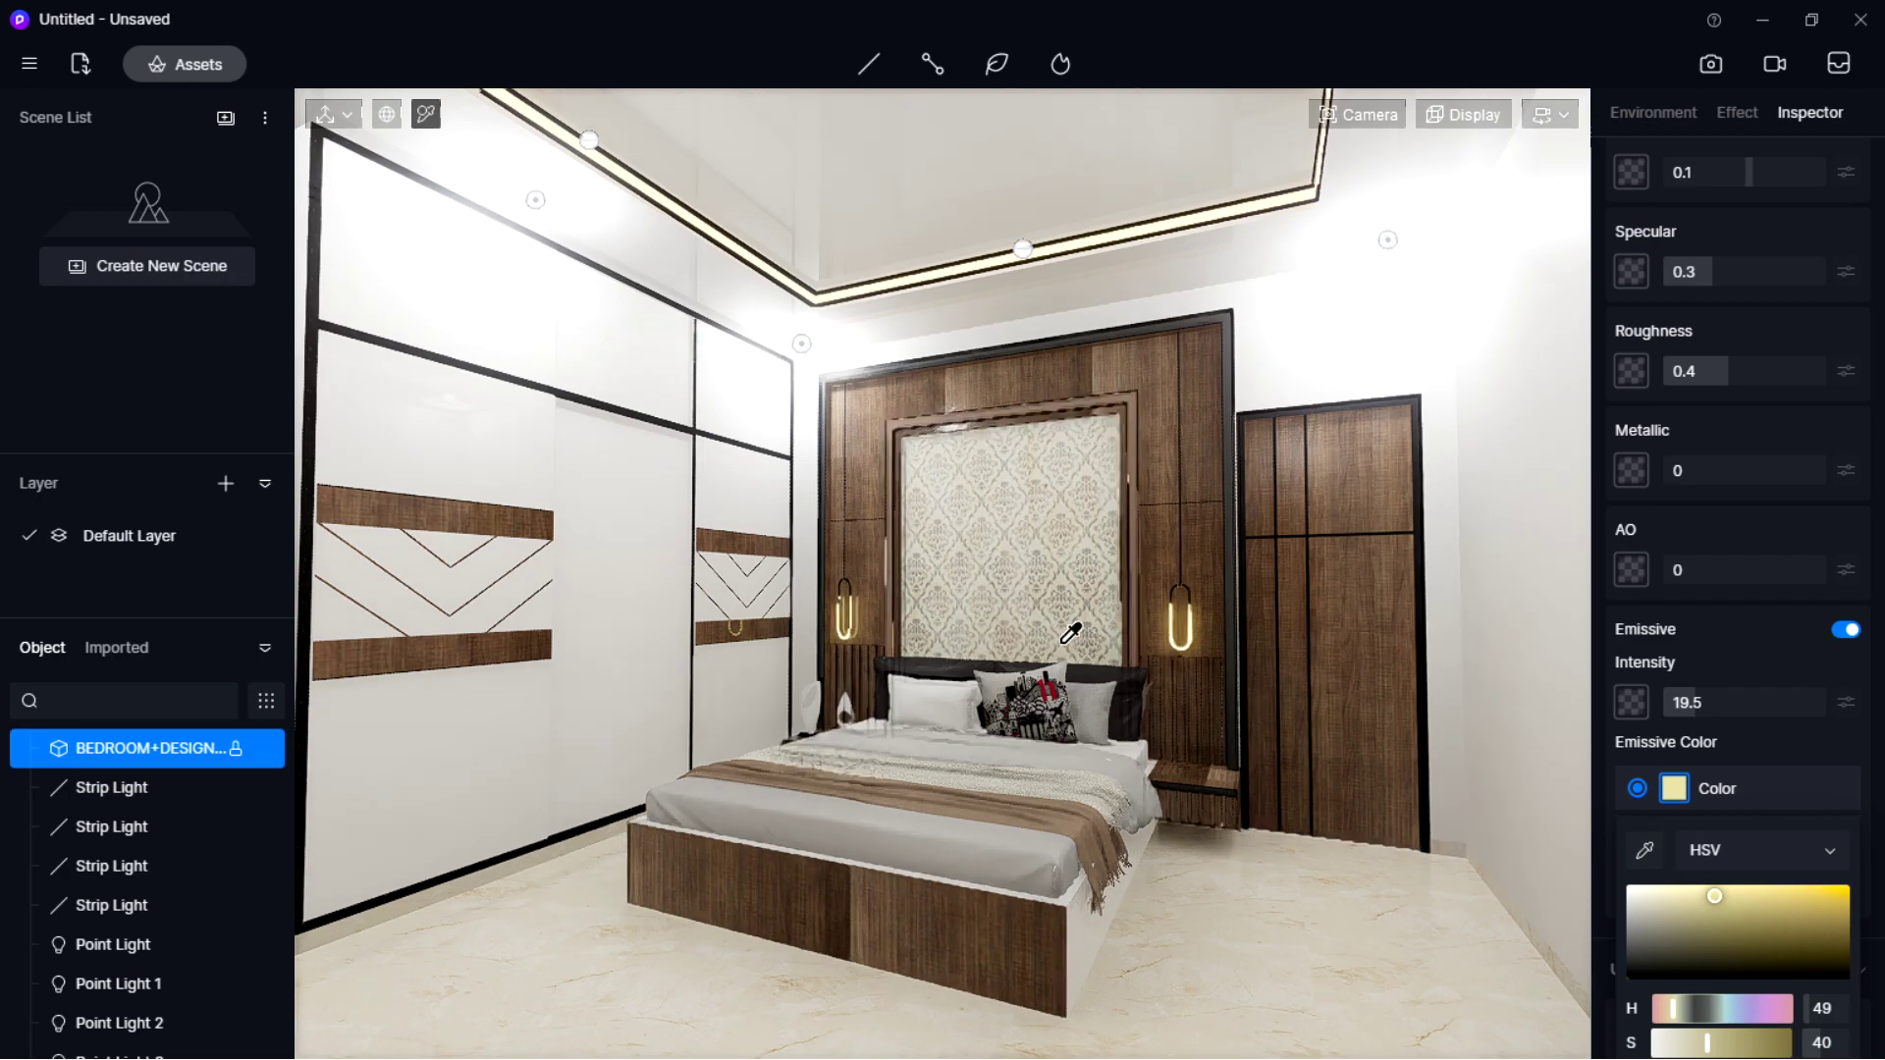
left_click(911, 420)
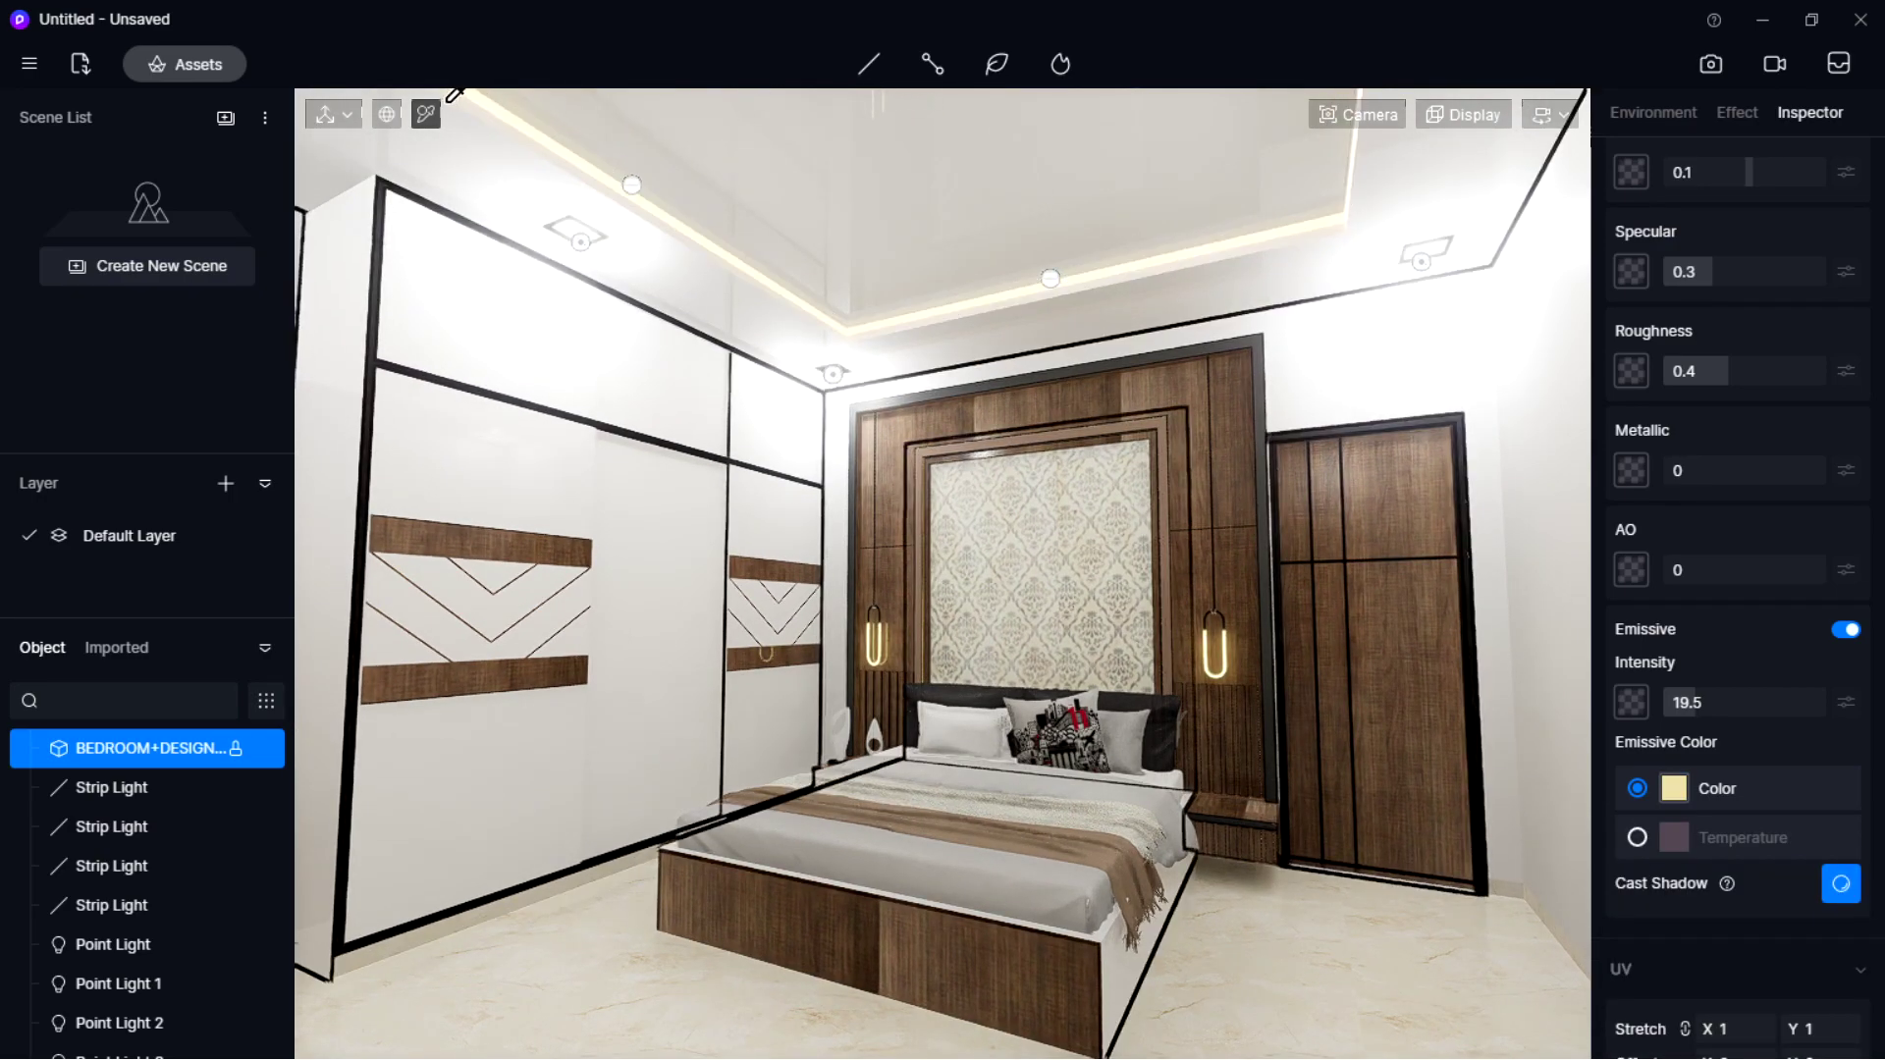
left_click(425, 115)
left_click(506, 215)
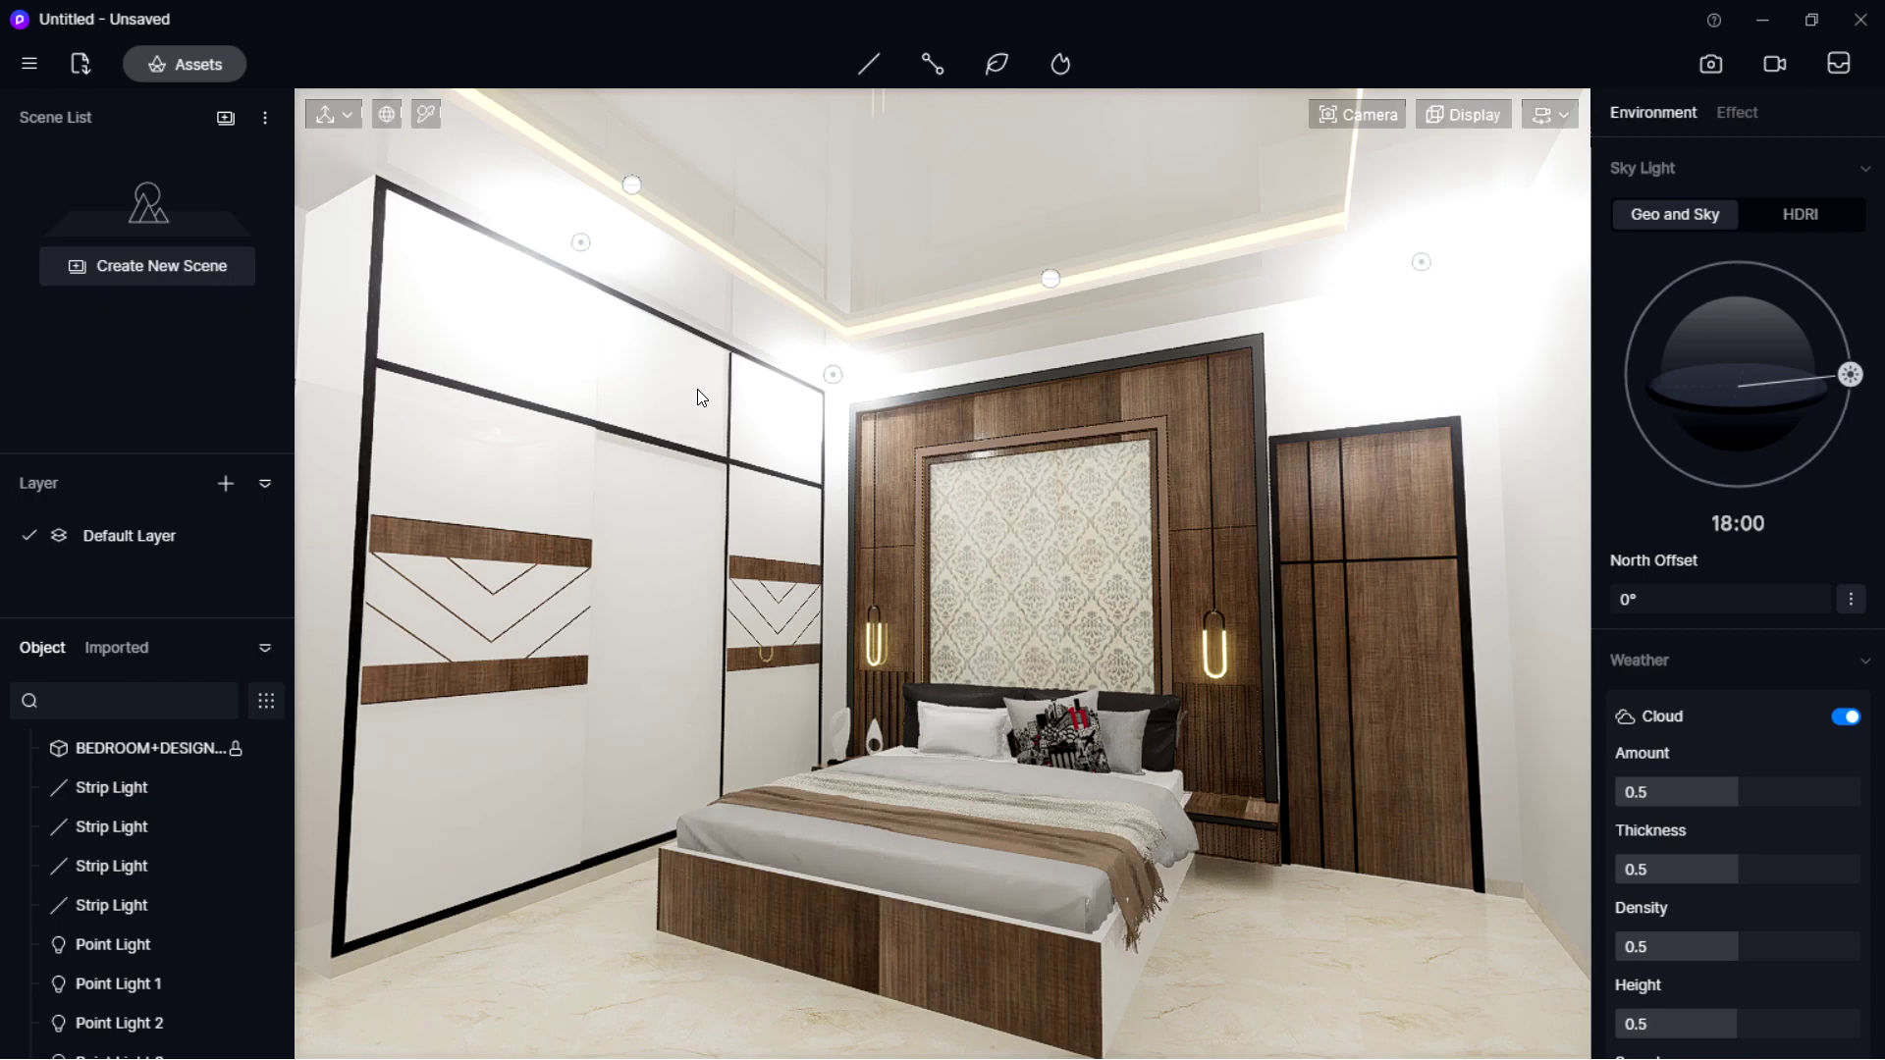
Set up a straight-on view of the bed and its wood-panelled wall in image rendering mode.
scroll(972, 665, "up", 5)
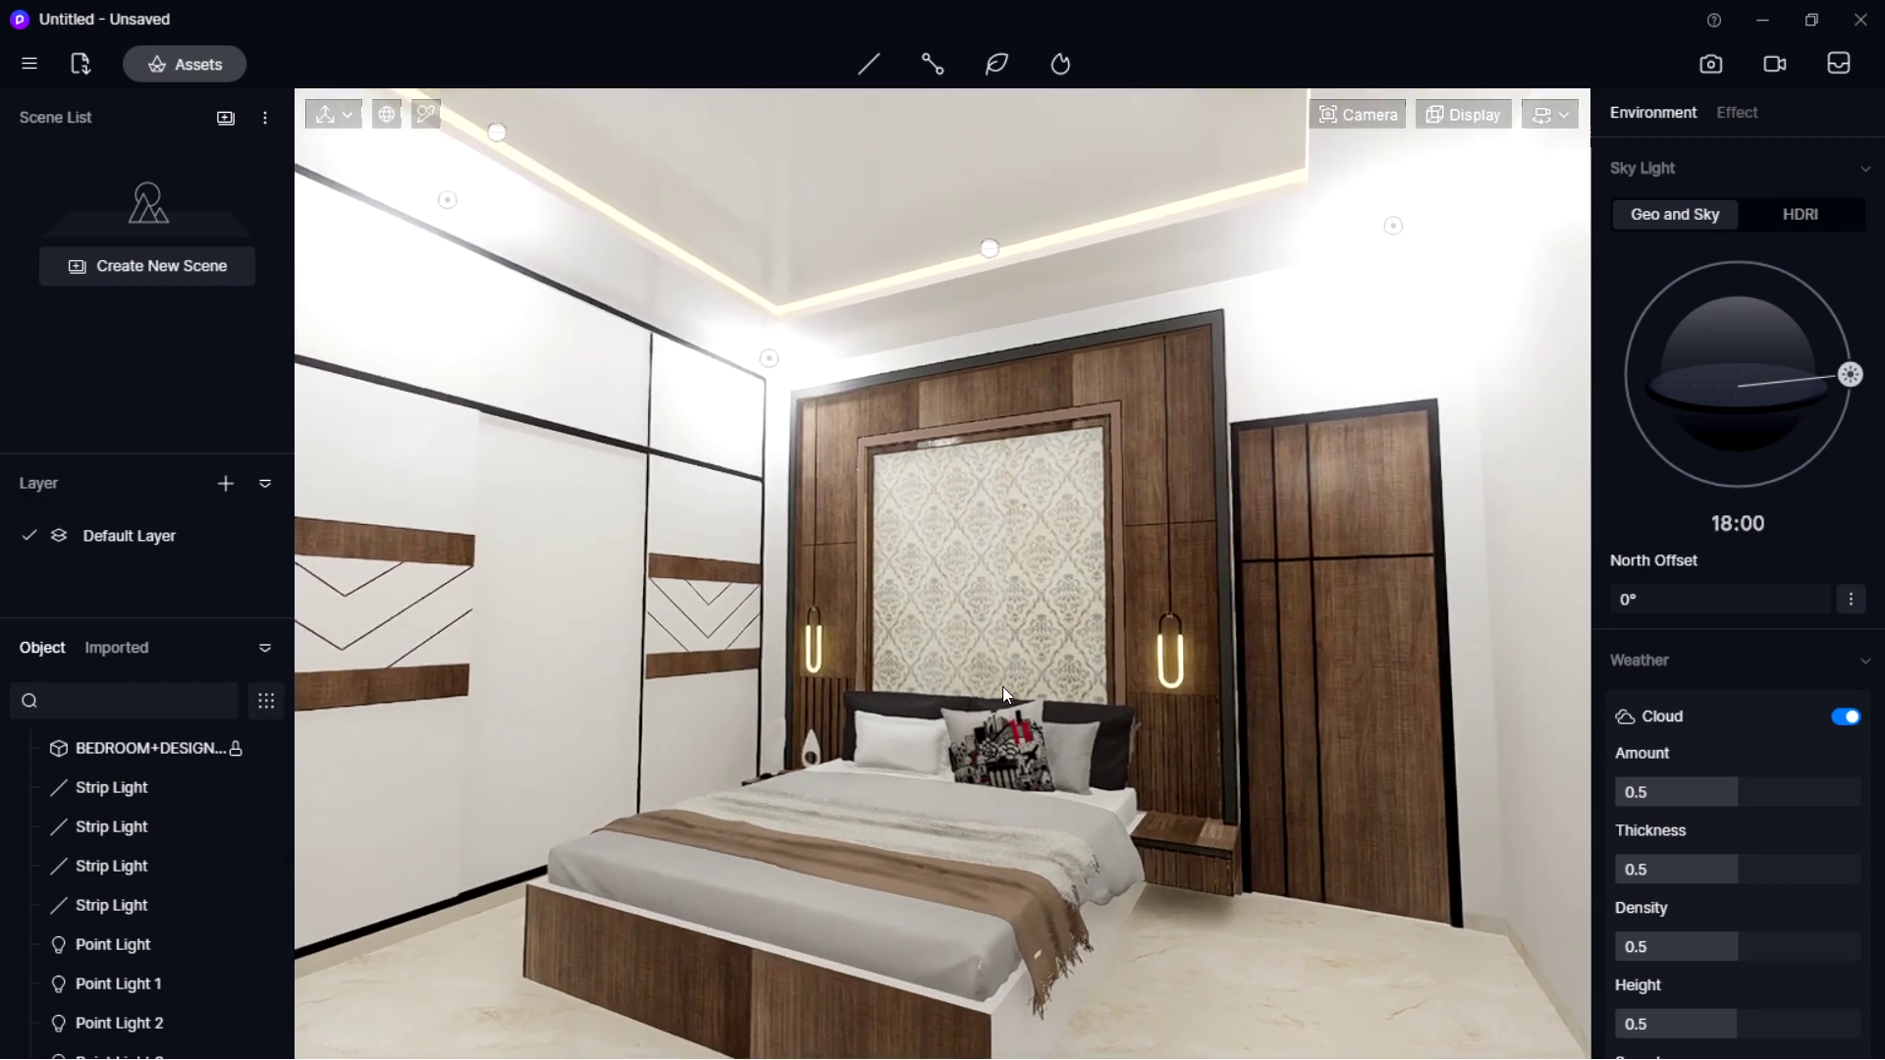
right_click_drag(987, 721, 838, 637)
scroll(807, 567, "down", 2)
scroll(807, 567, "up", 2)
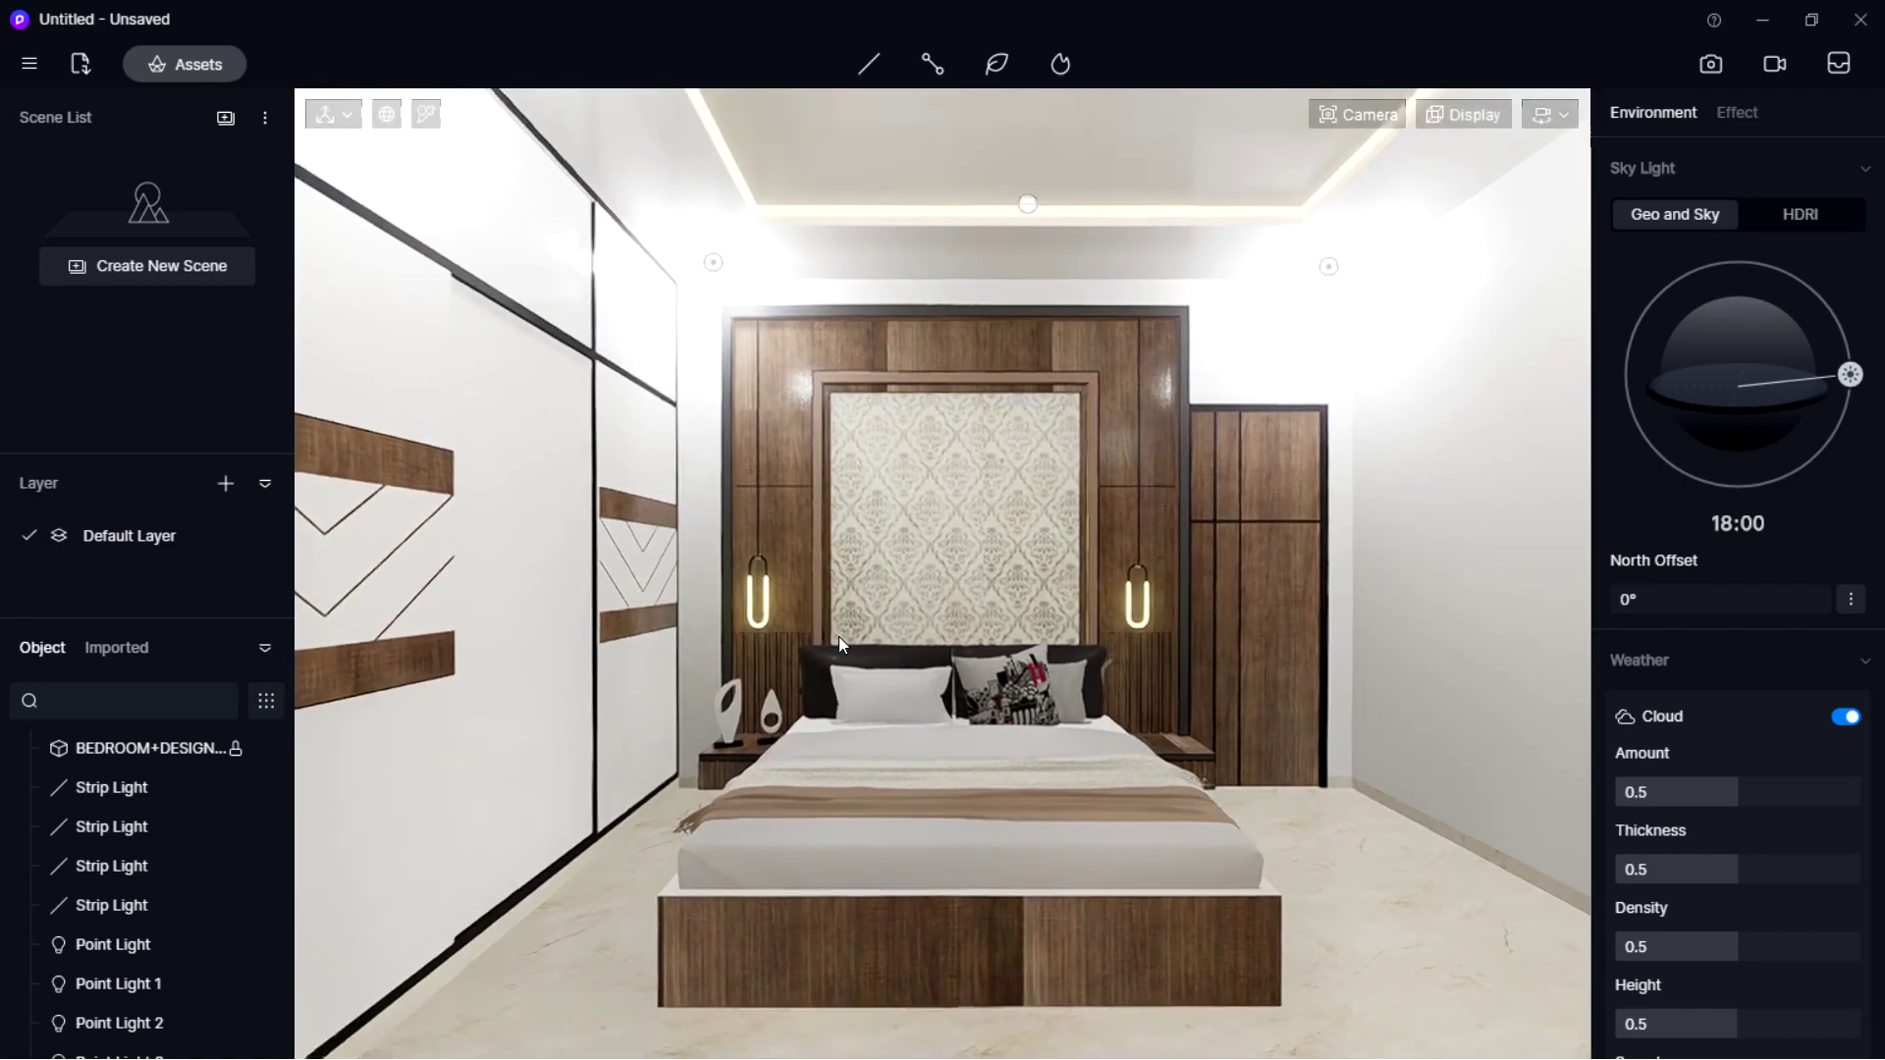
left_click(1716, 74)
left_click(375, 1004)
key("Return")
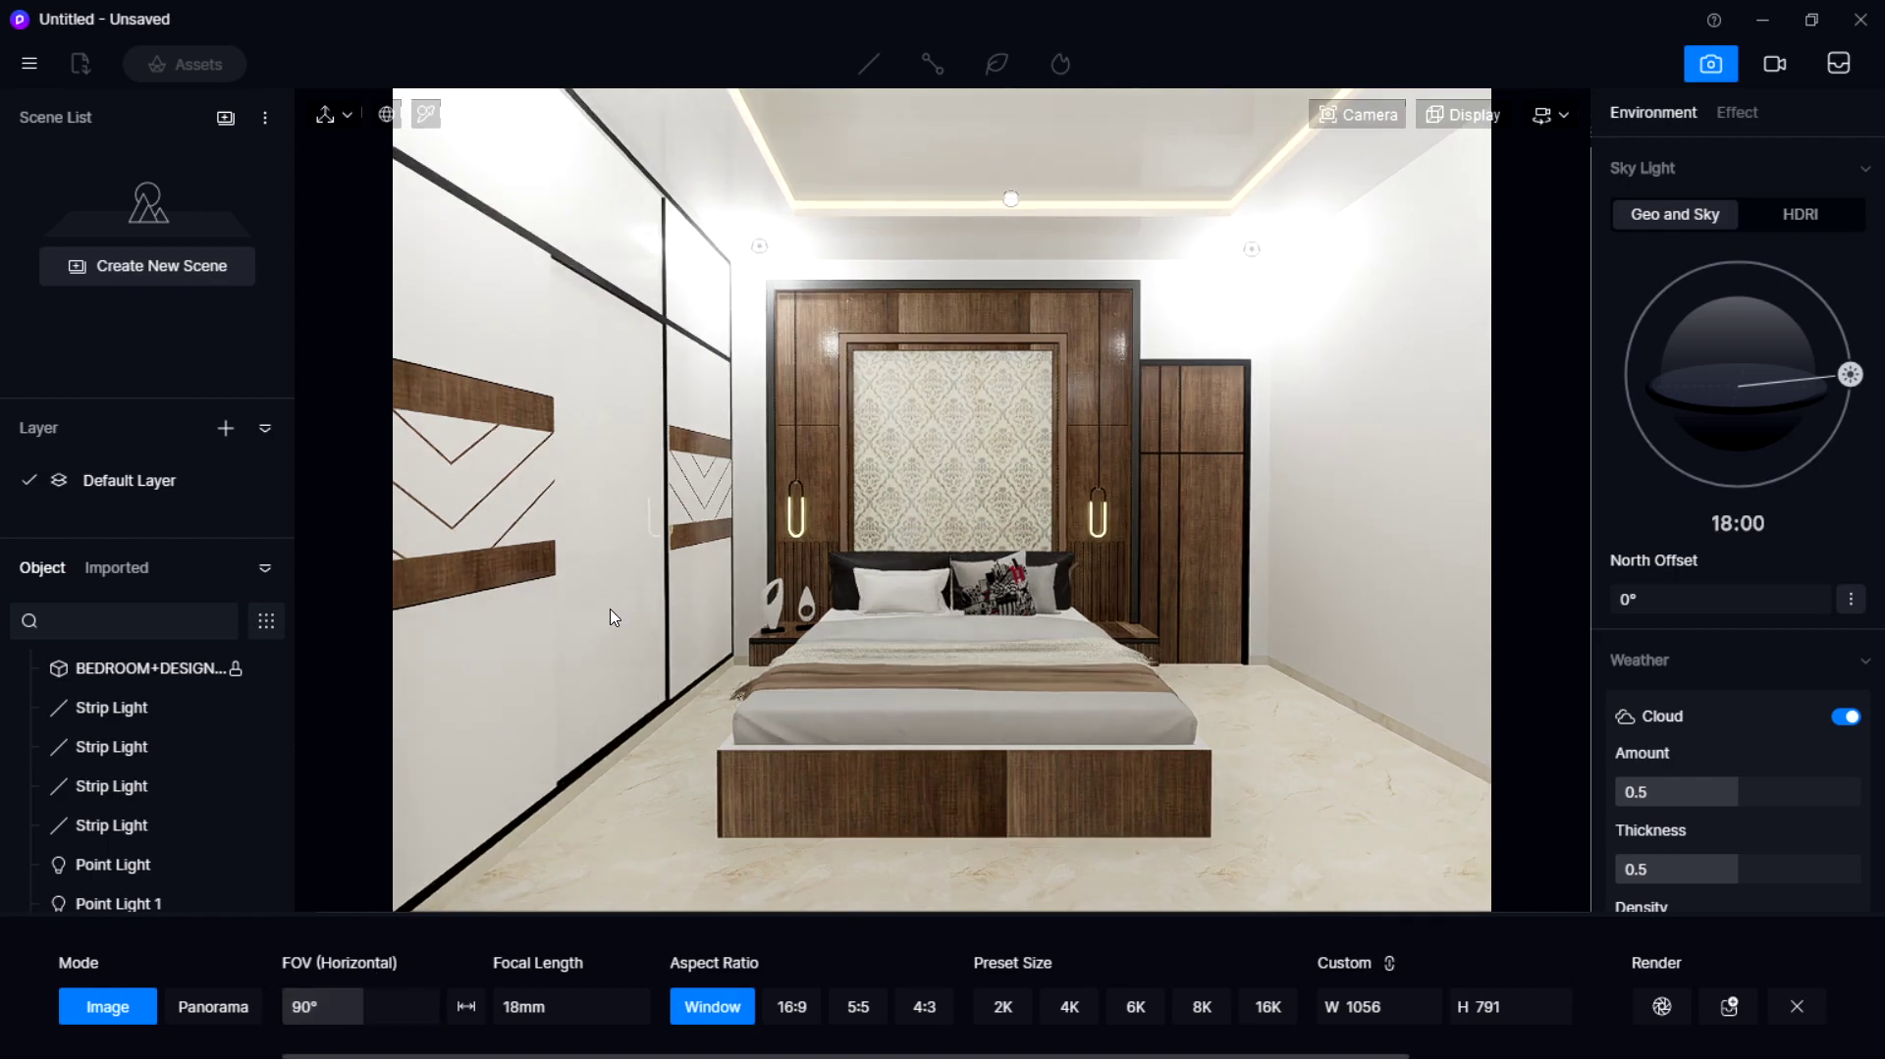
scroll(739, 622, "down", 3)
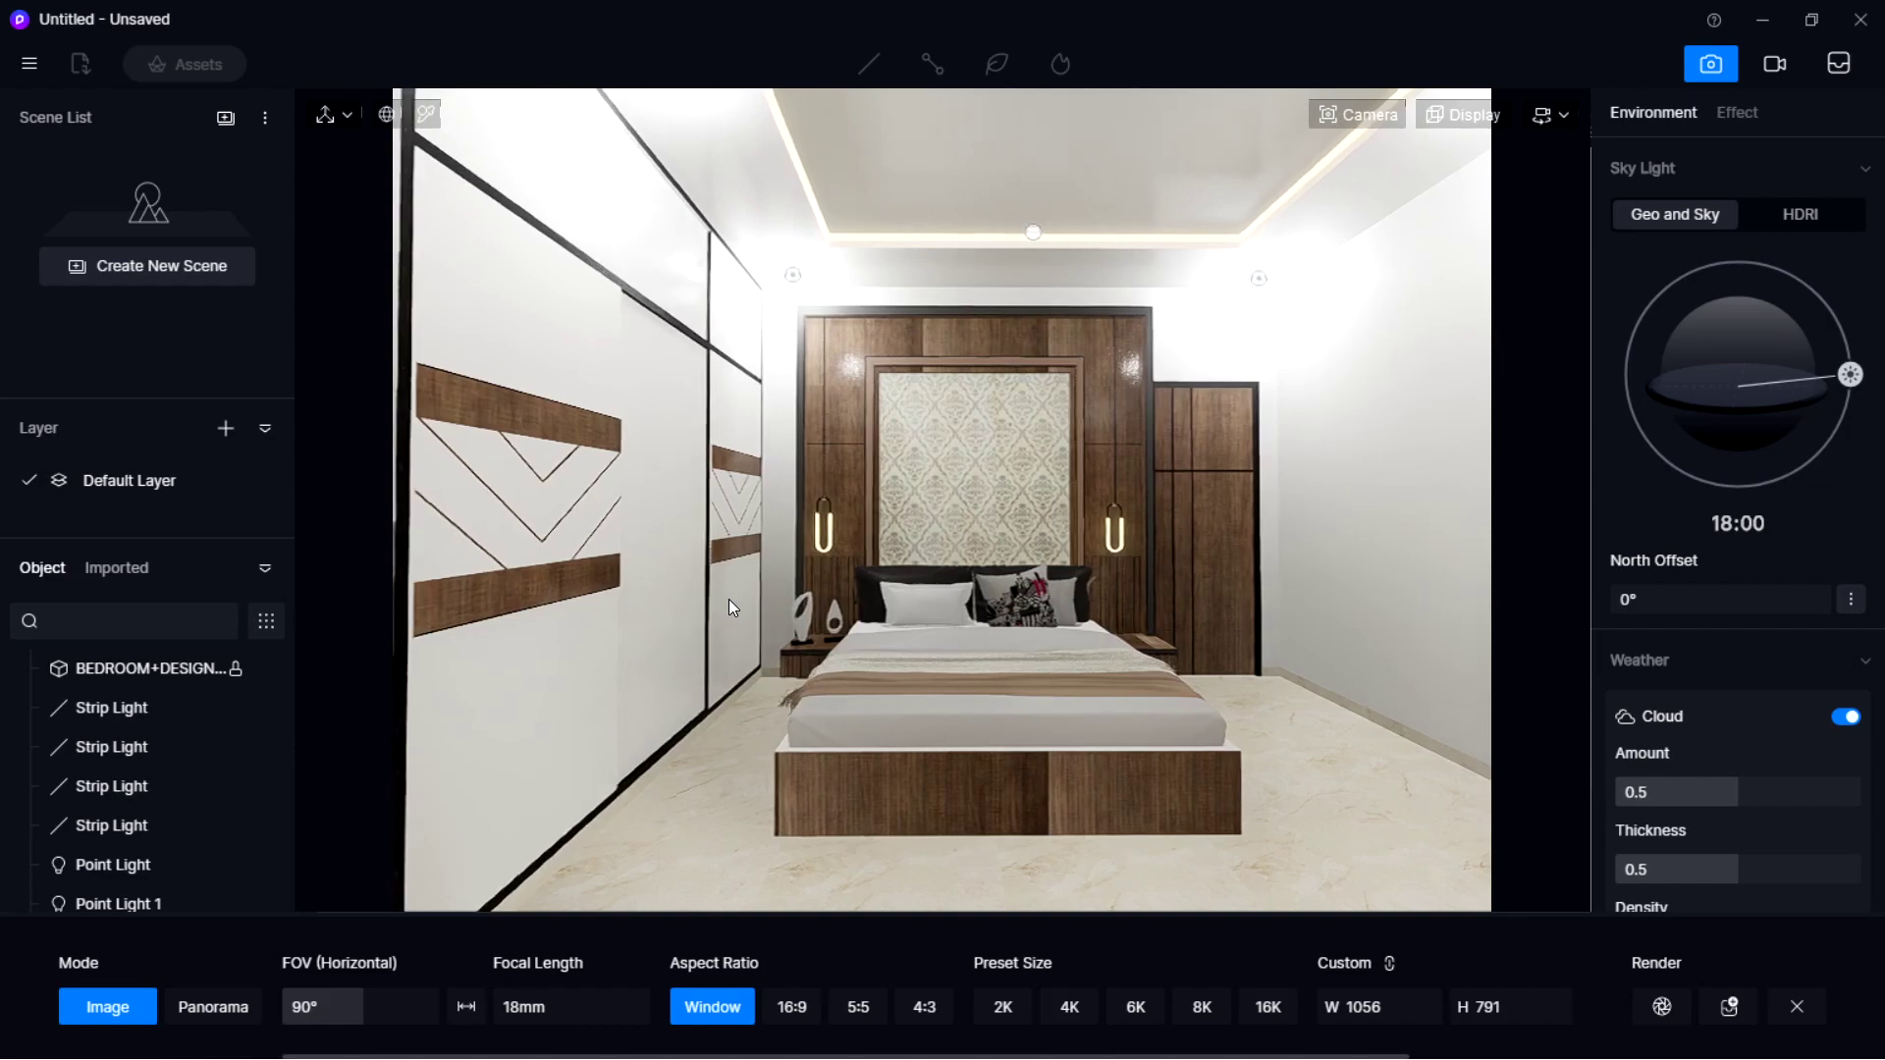
key("d")
key("d")
key("d")
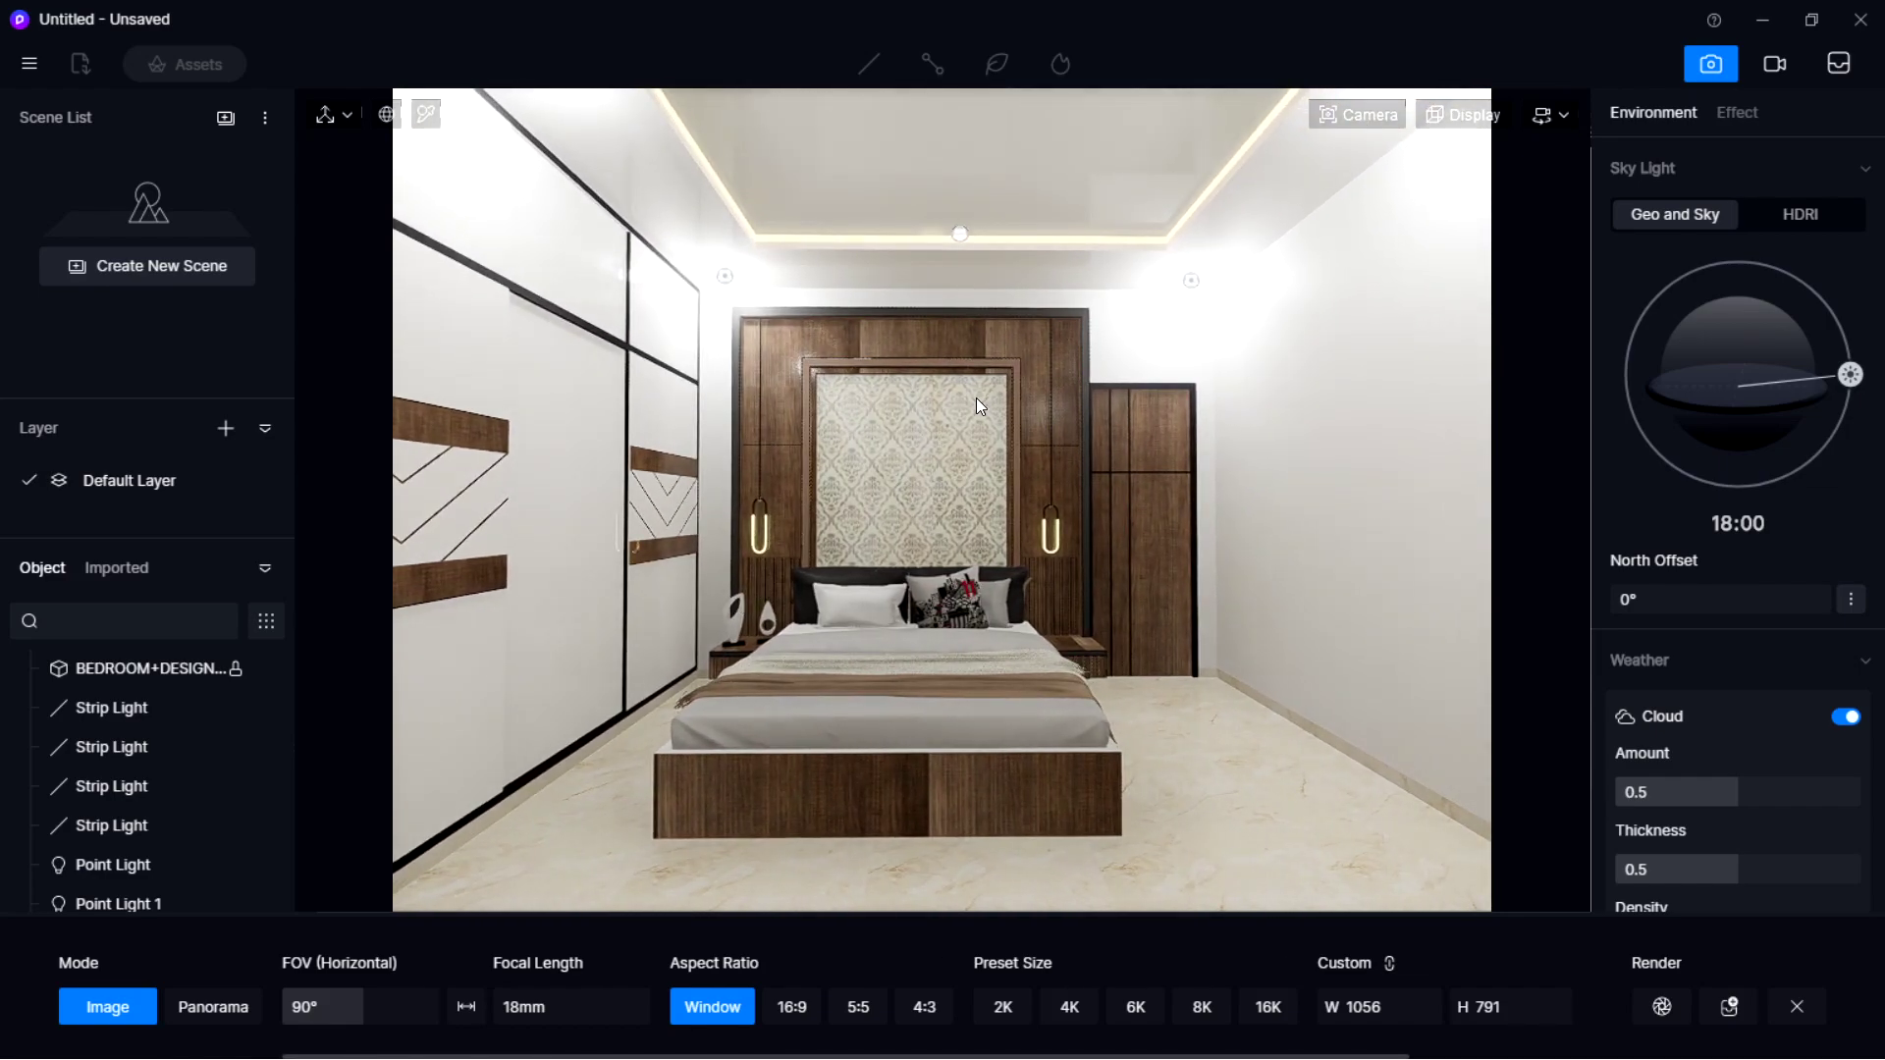
right_click_drag(976, 397, 960, 405)
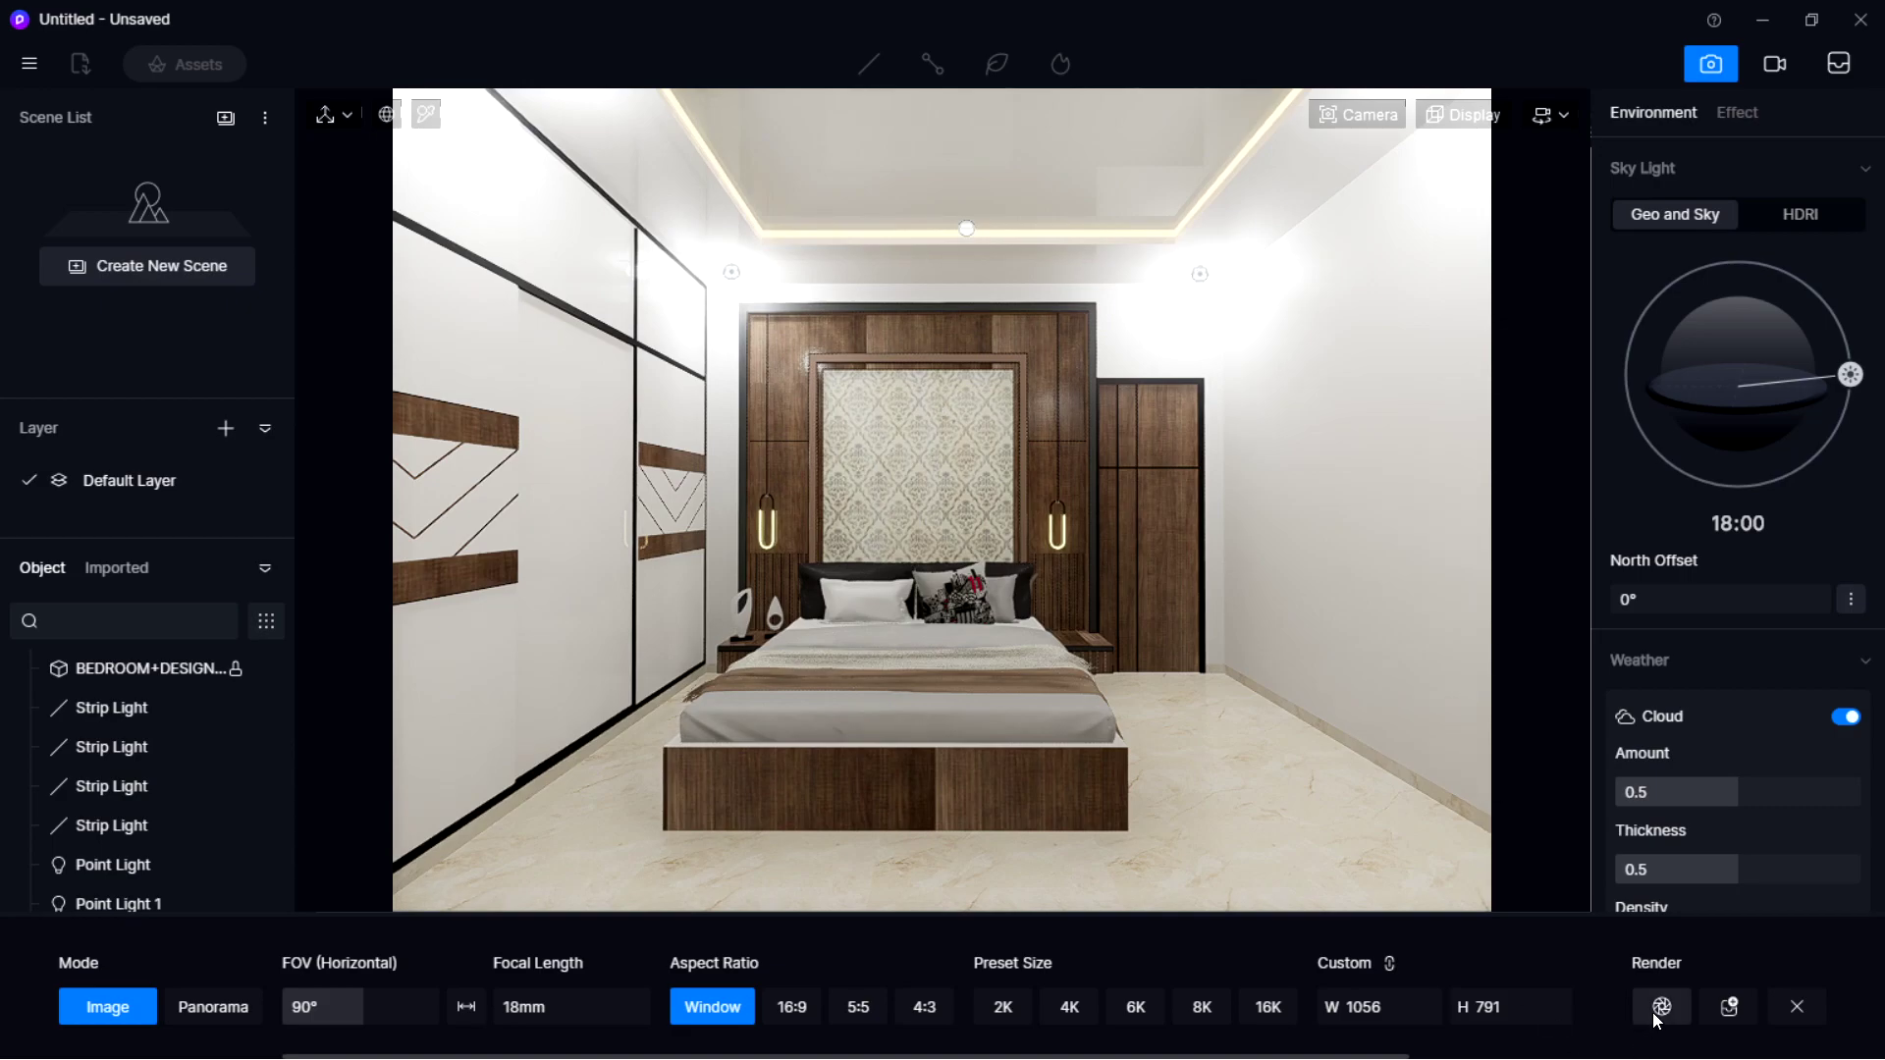
Try the 2K preset size for the image, and return to the Window aspect ratio.
left_click(1002, 1006)
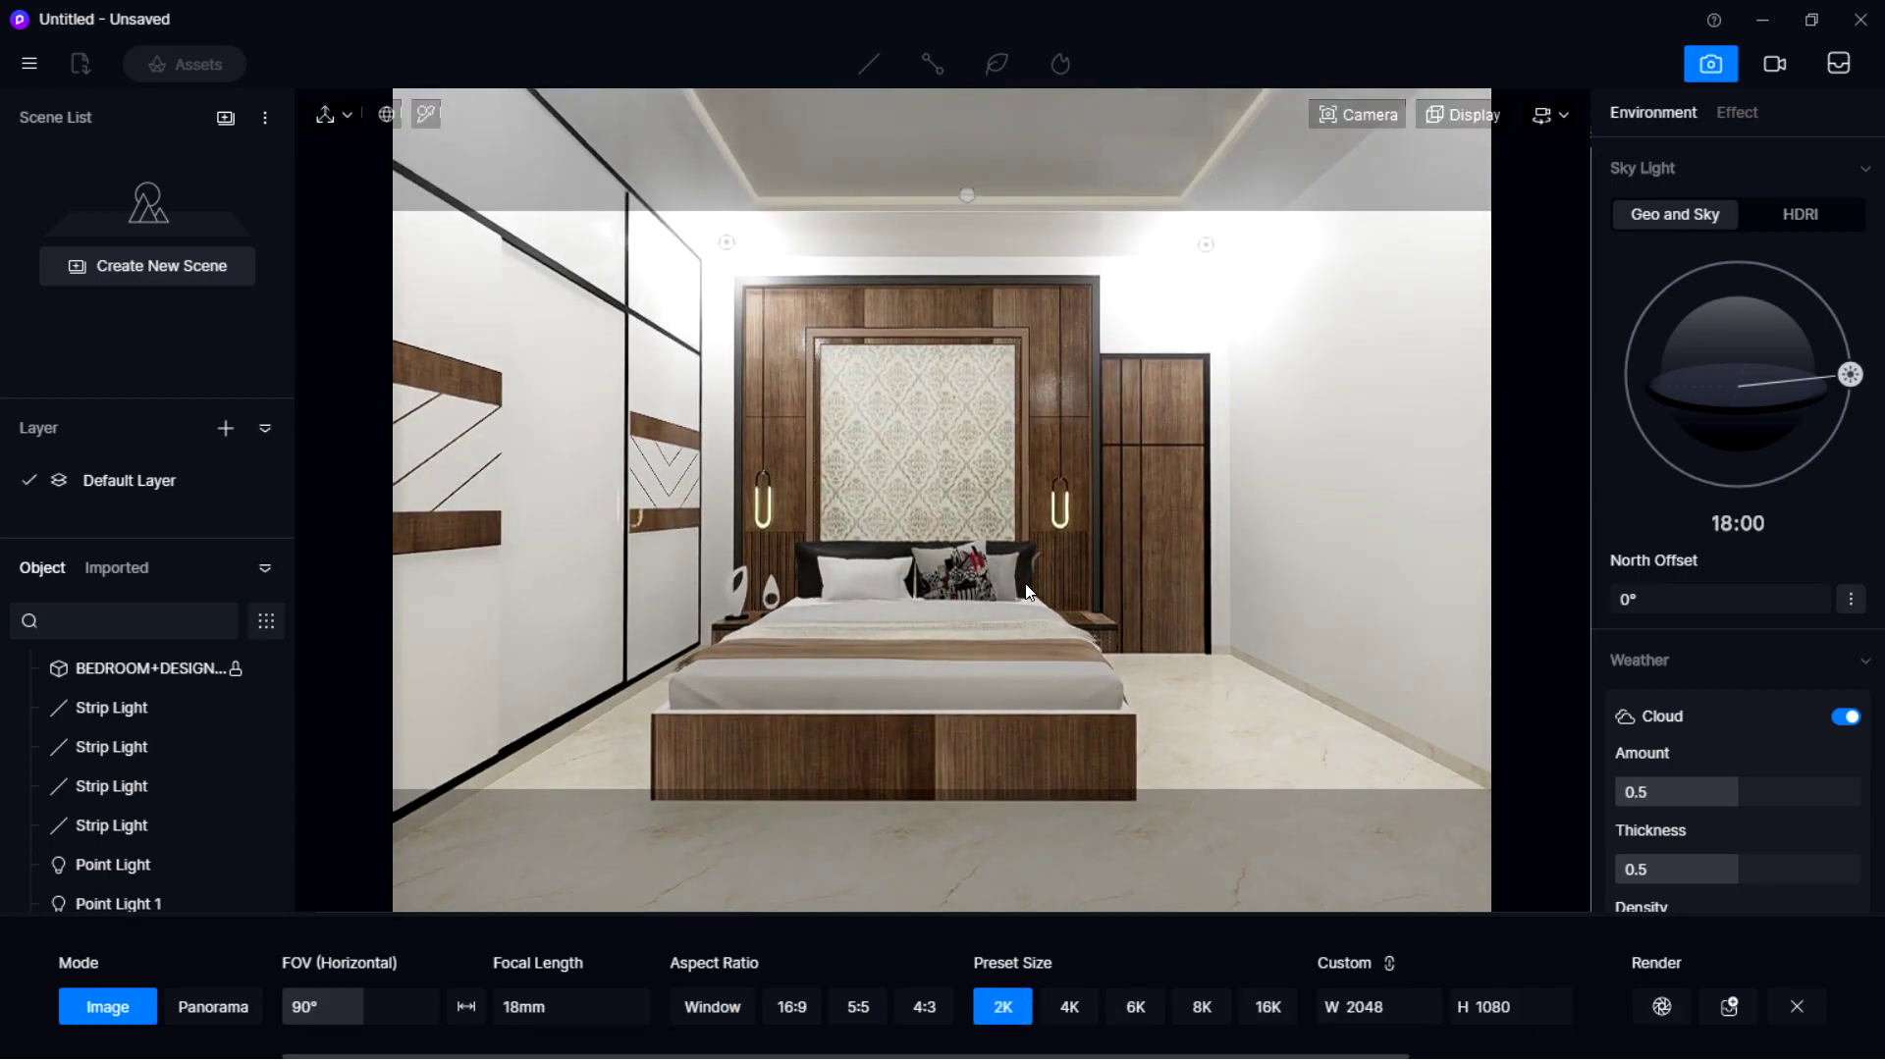
middle_click_drag(1026, 590, 1030, 570)
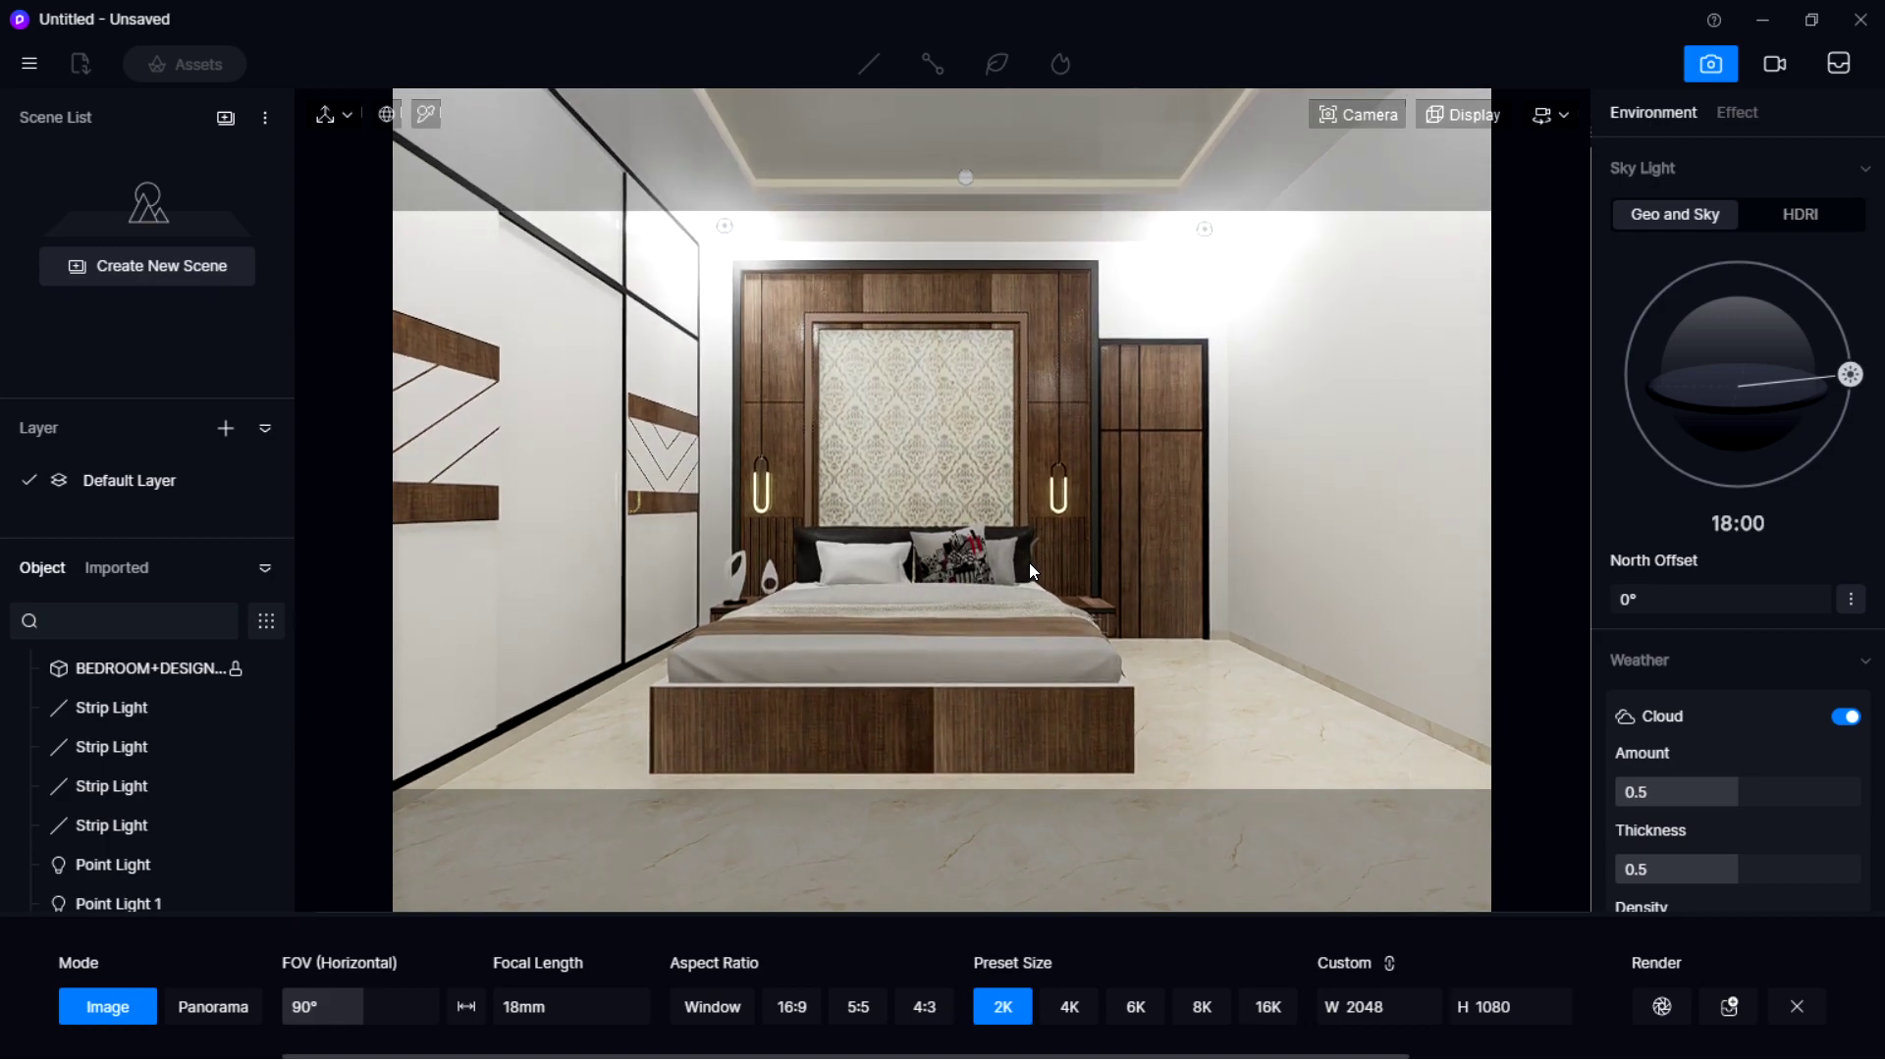
left_click(736, 1007)
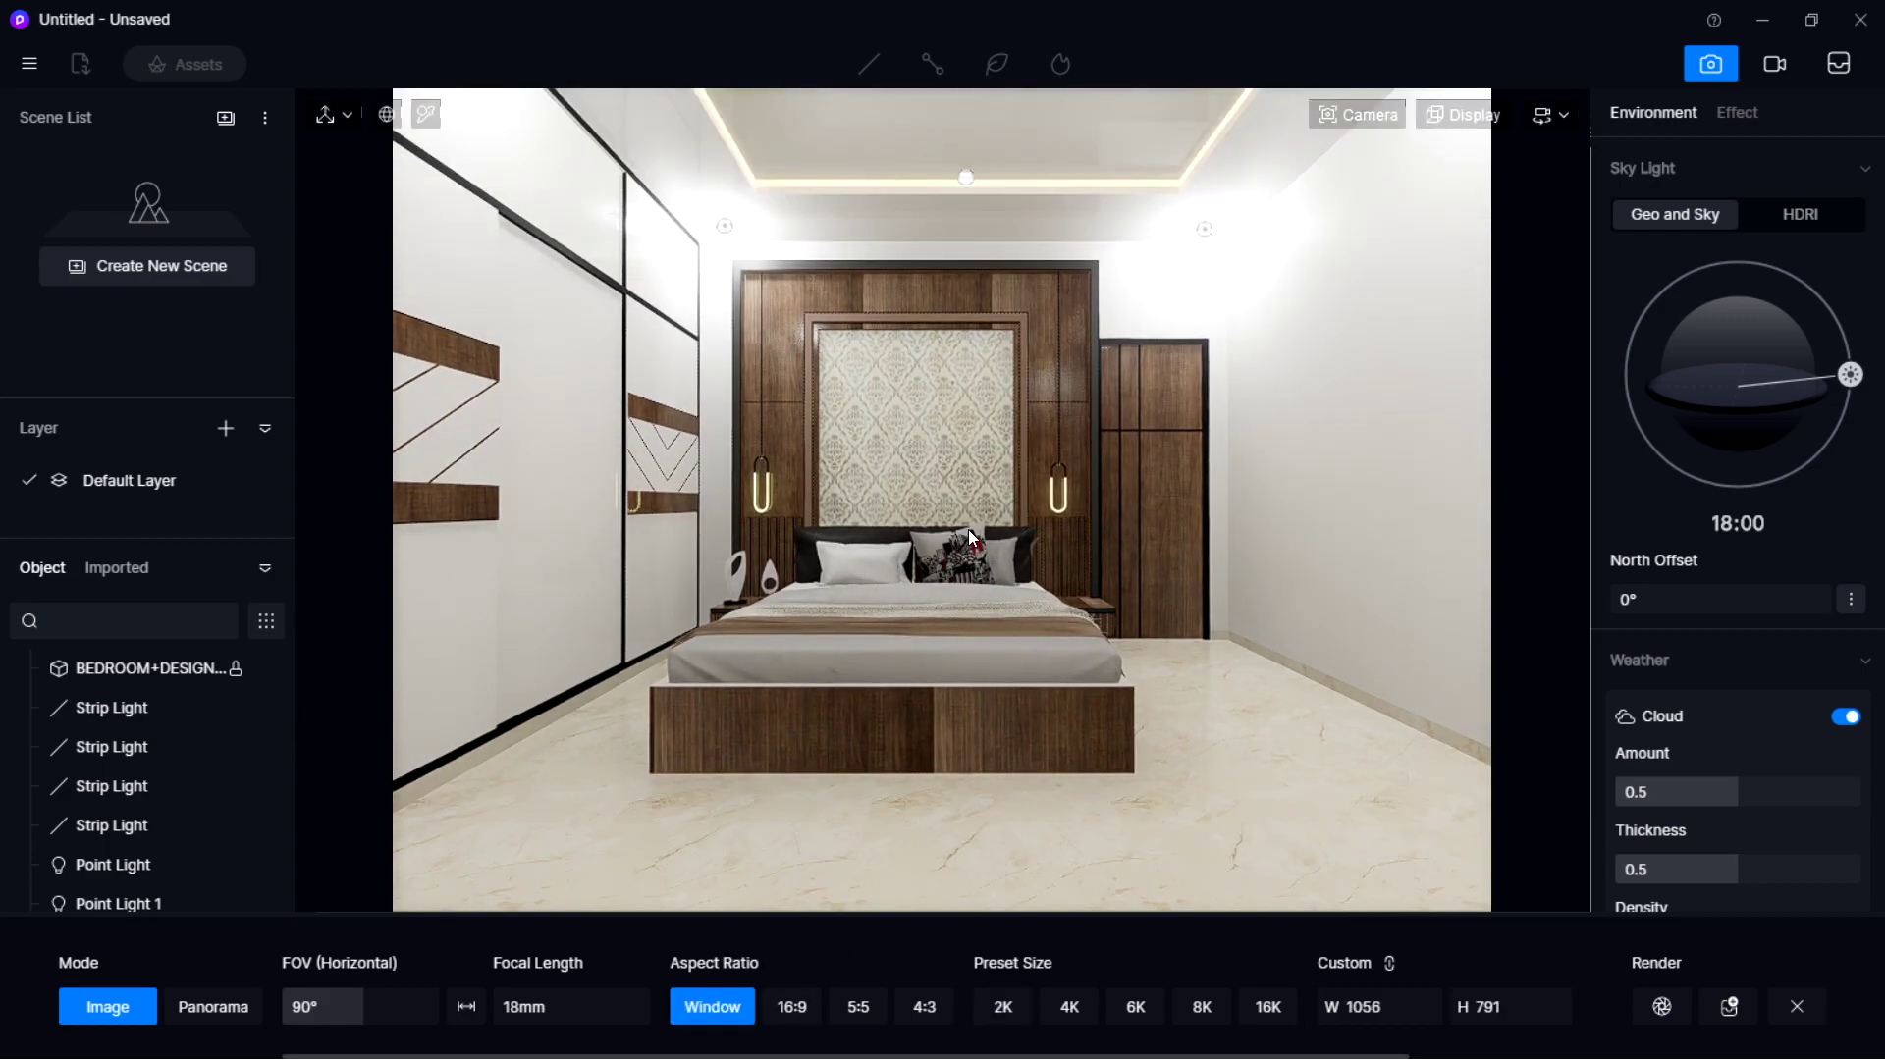
Start an image render of a slightly closer frontal bed view, choosing the yt folder in Documents as save location.
scroll(1441, 632, "up", 3)
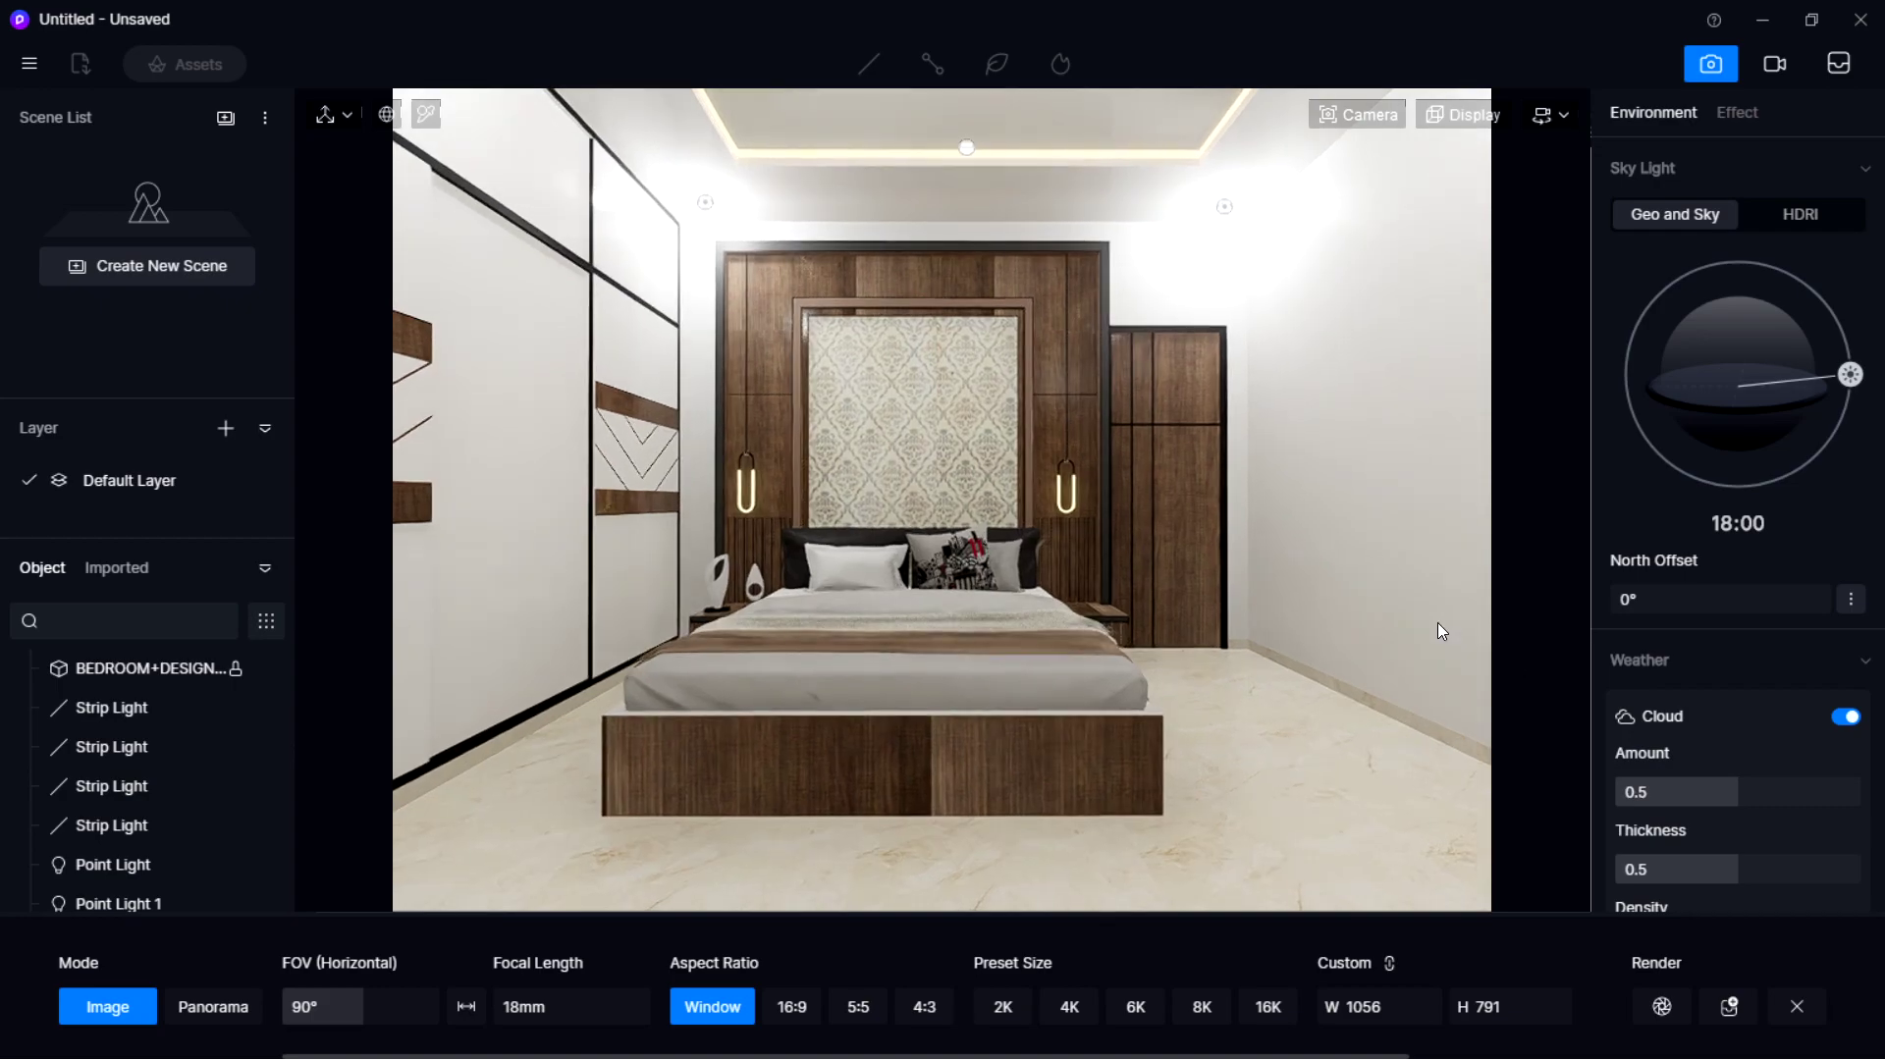
scroll(1437, 623, "up", 2)
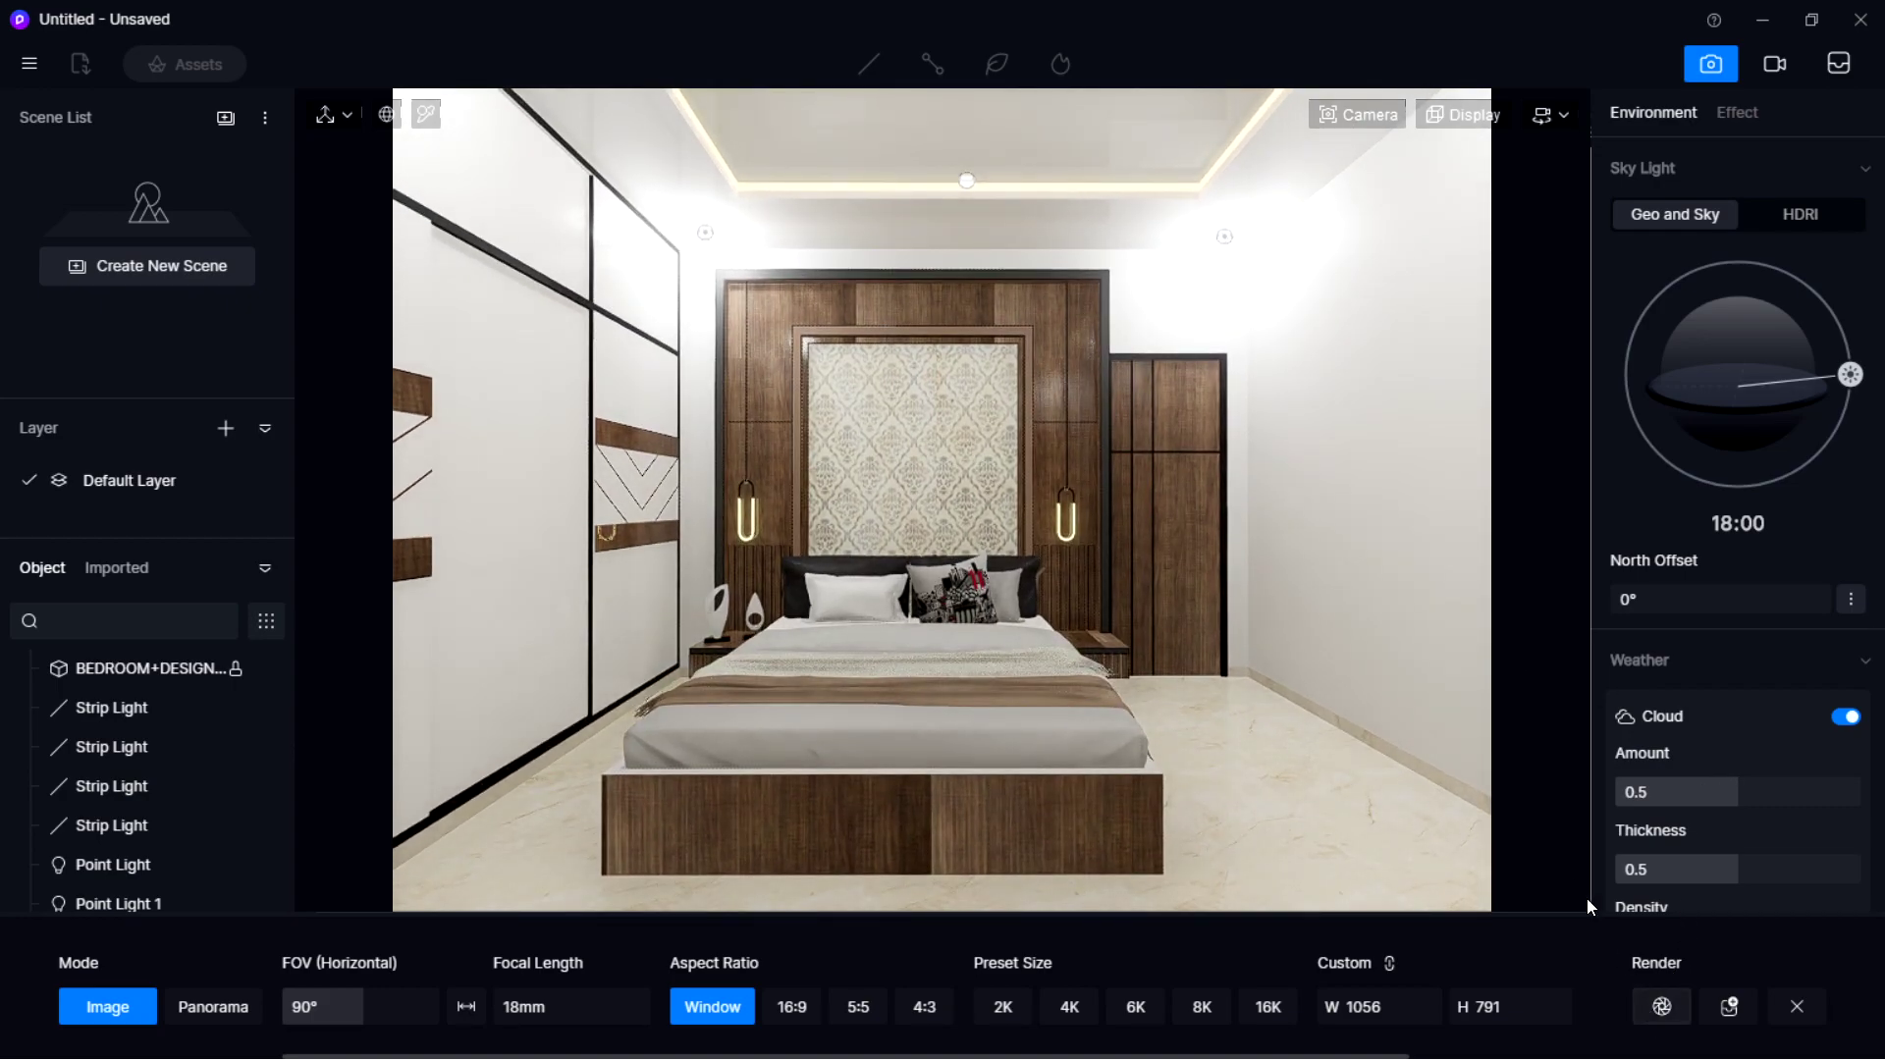
left_click(1661, 1006)
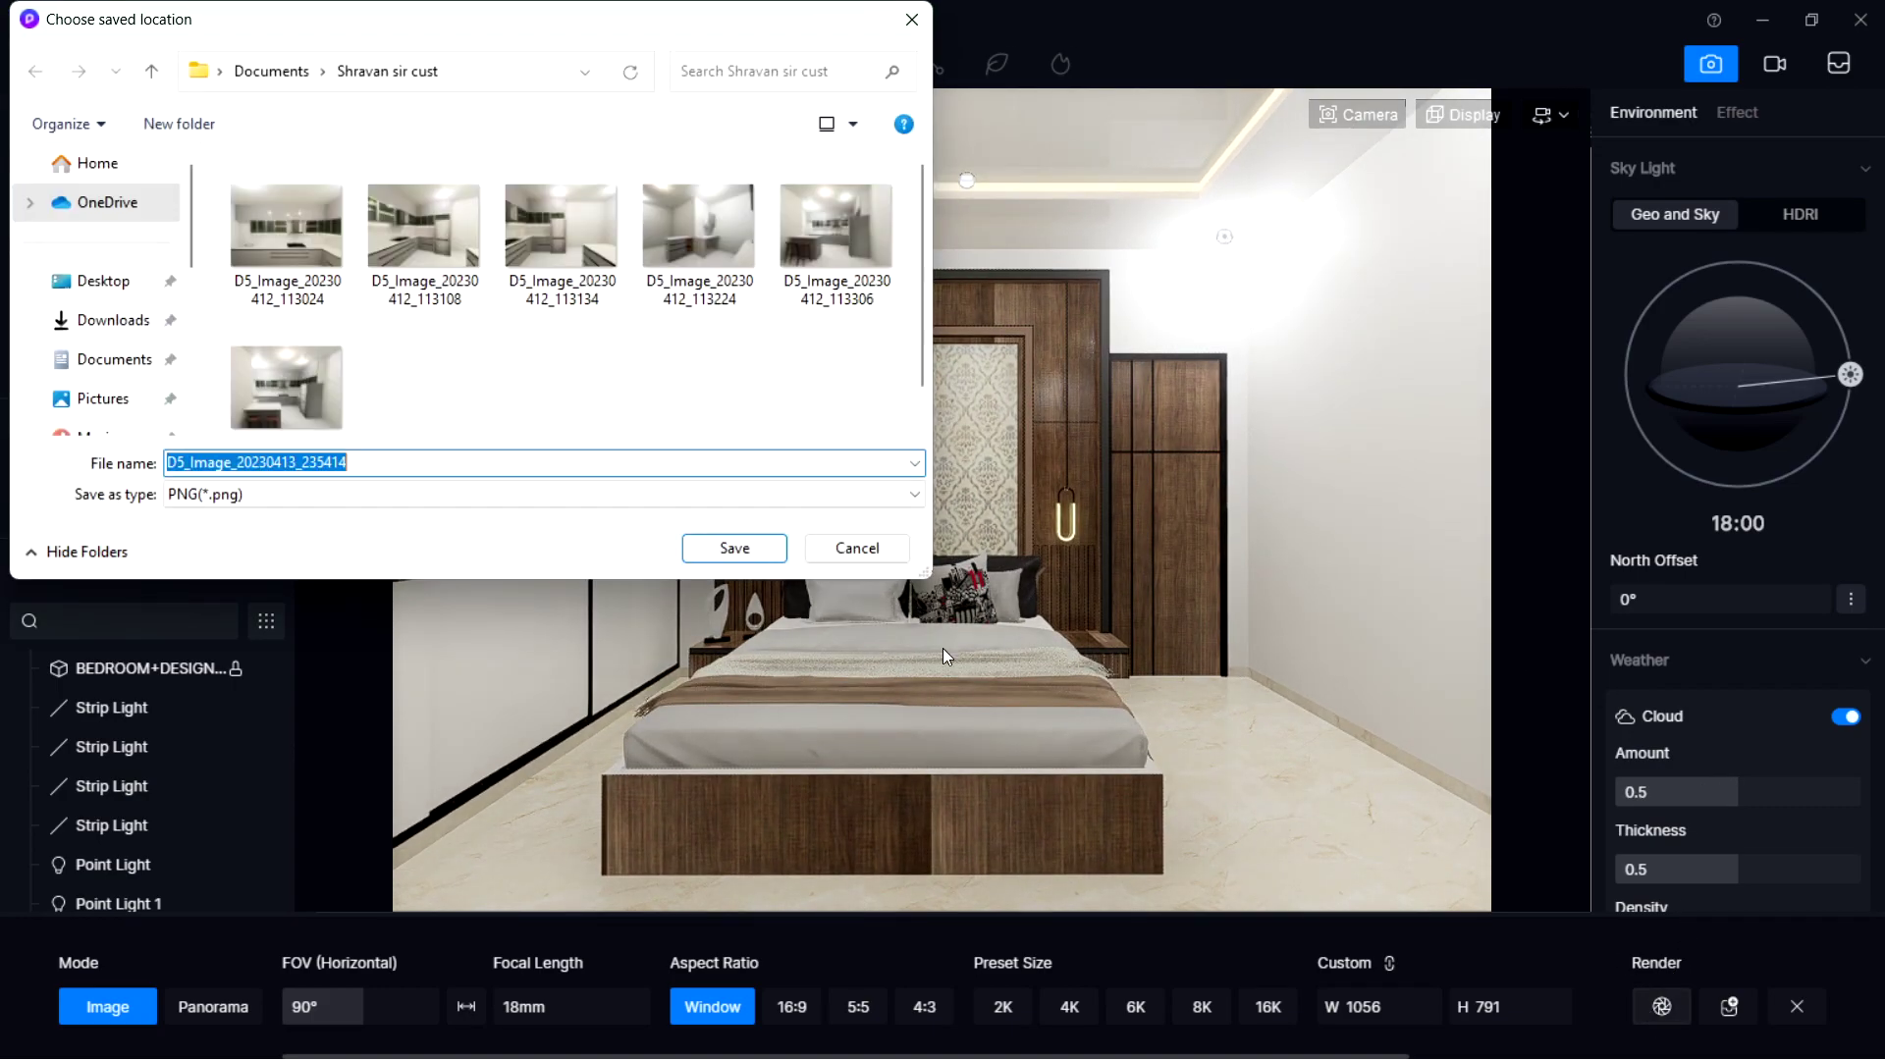
left_click(151, 71)
scroll(370, 324, "down", 10)
scroll(374, 340, "up", 1)
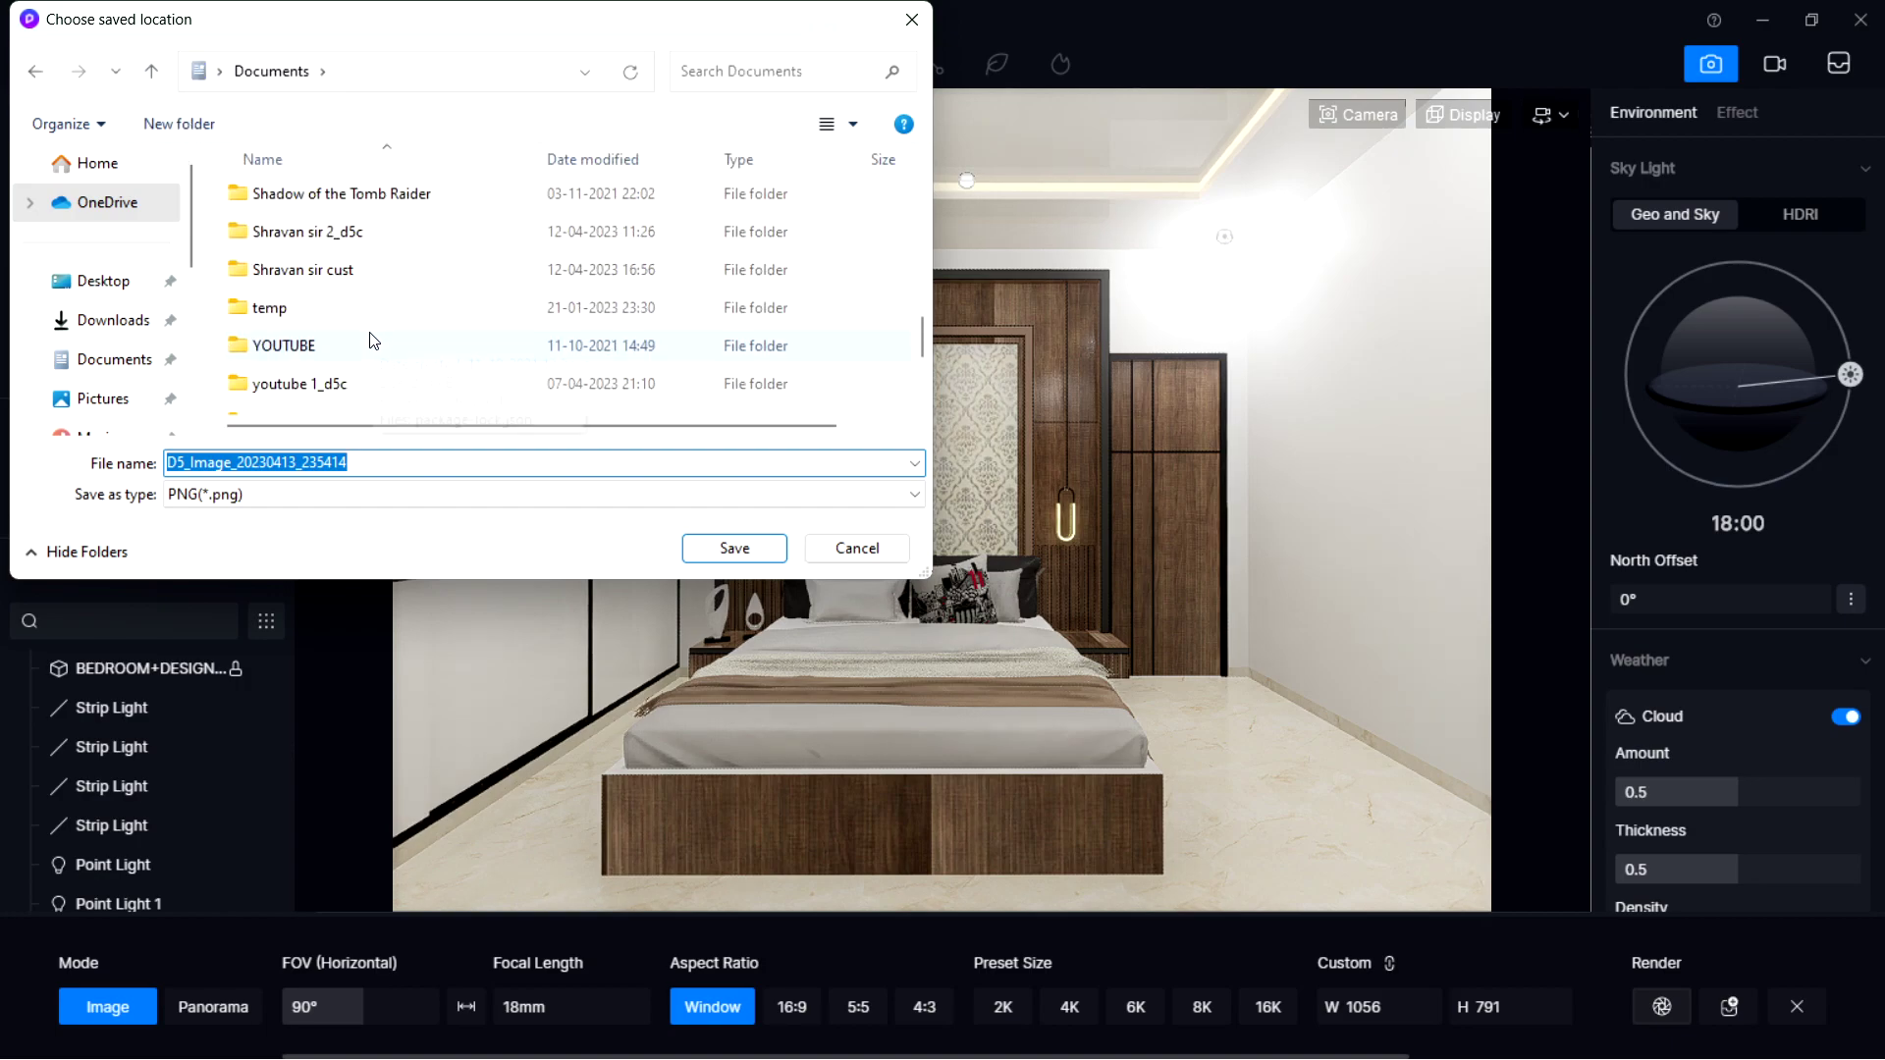
scroll(450, 370, "down", 1)
double_click(315, 334)
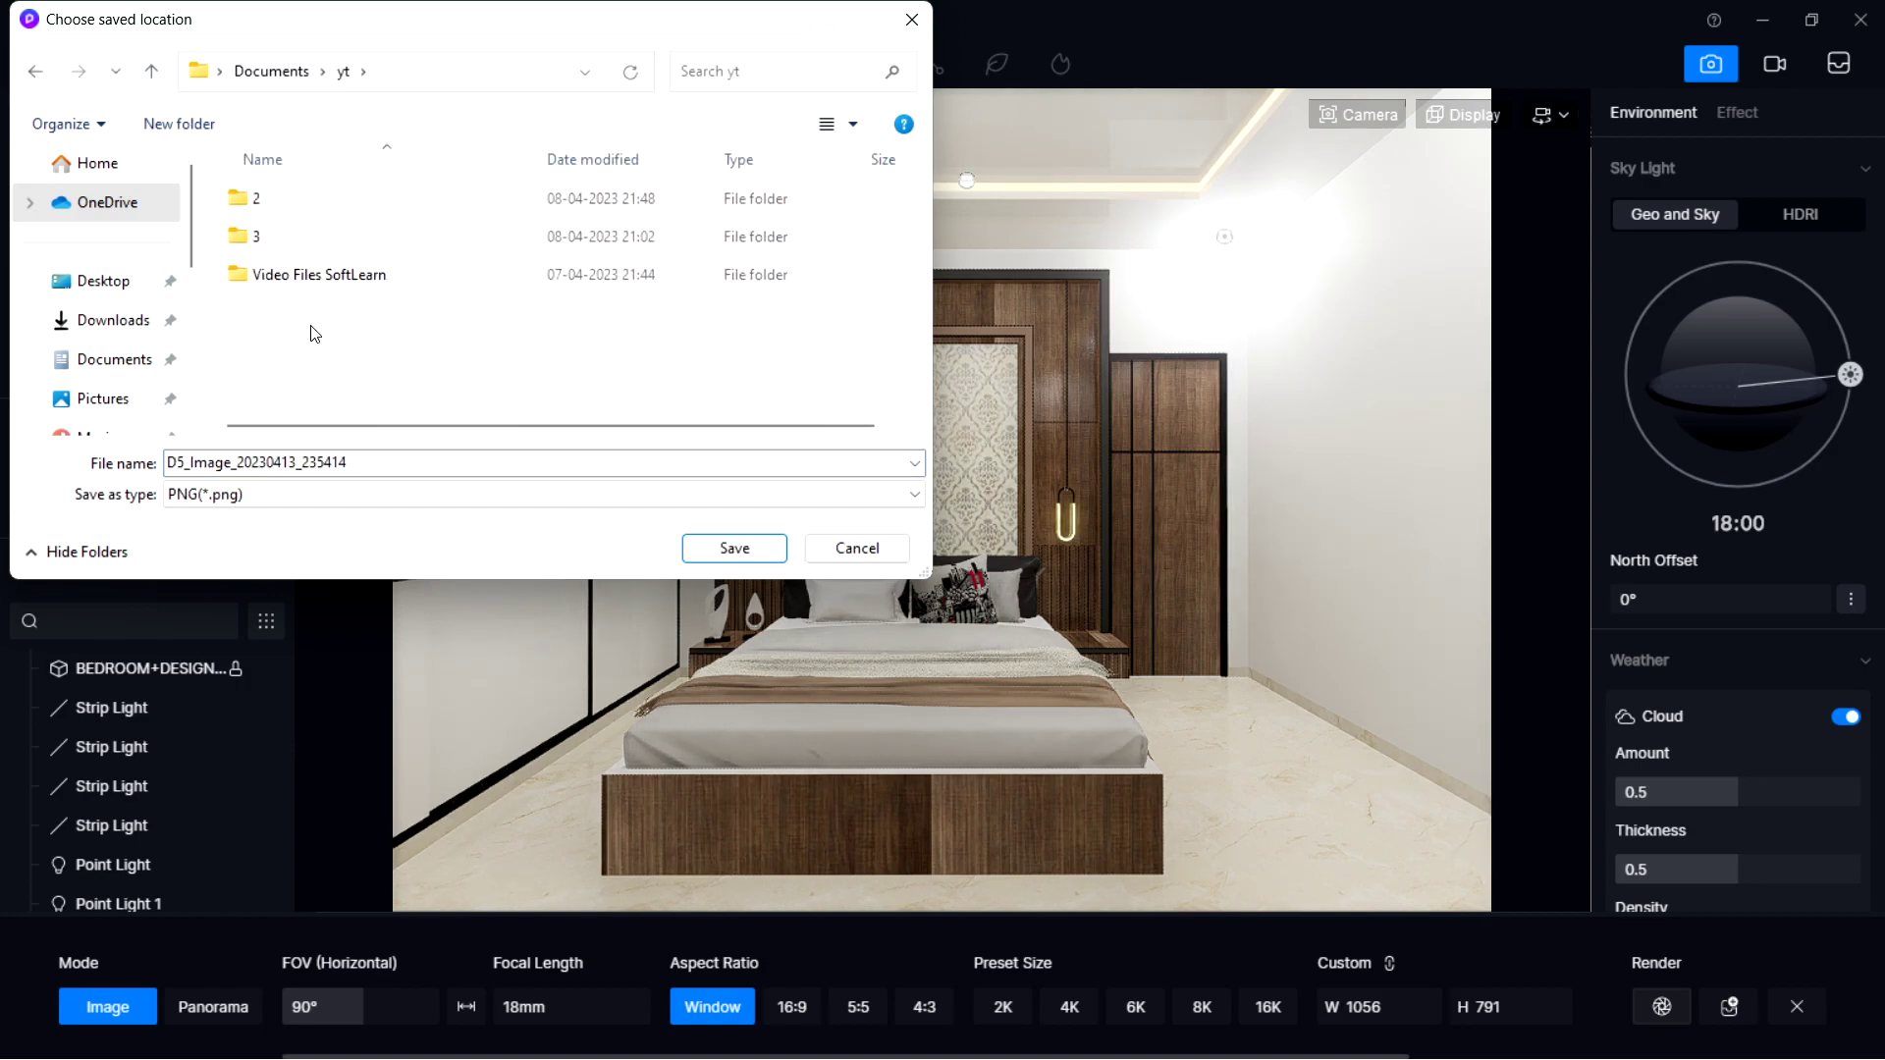
Create a folder named 4 inside yt and render the frontal bed view into it as a PNG.
right_click(315, 334)
mouse_move(497, 531)
left_click(596, 534)
type("4")
key("Return")
left_click(713, 552)
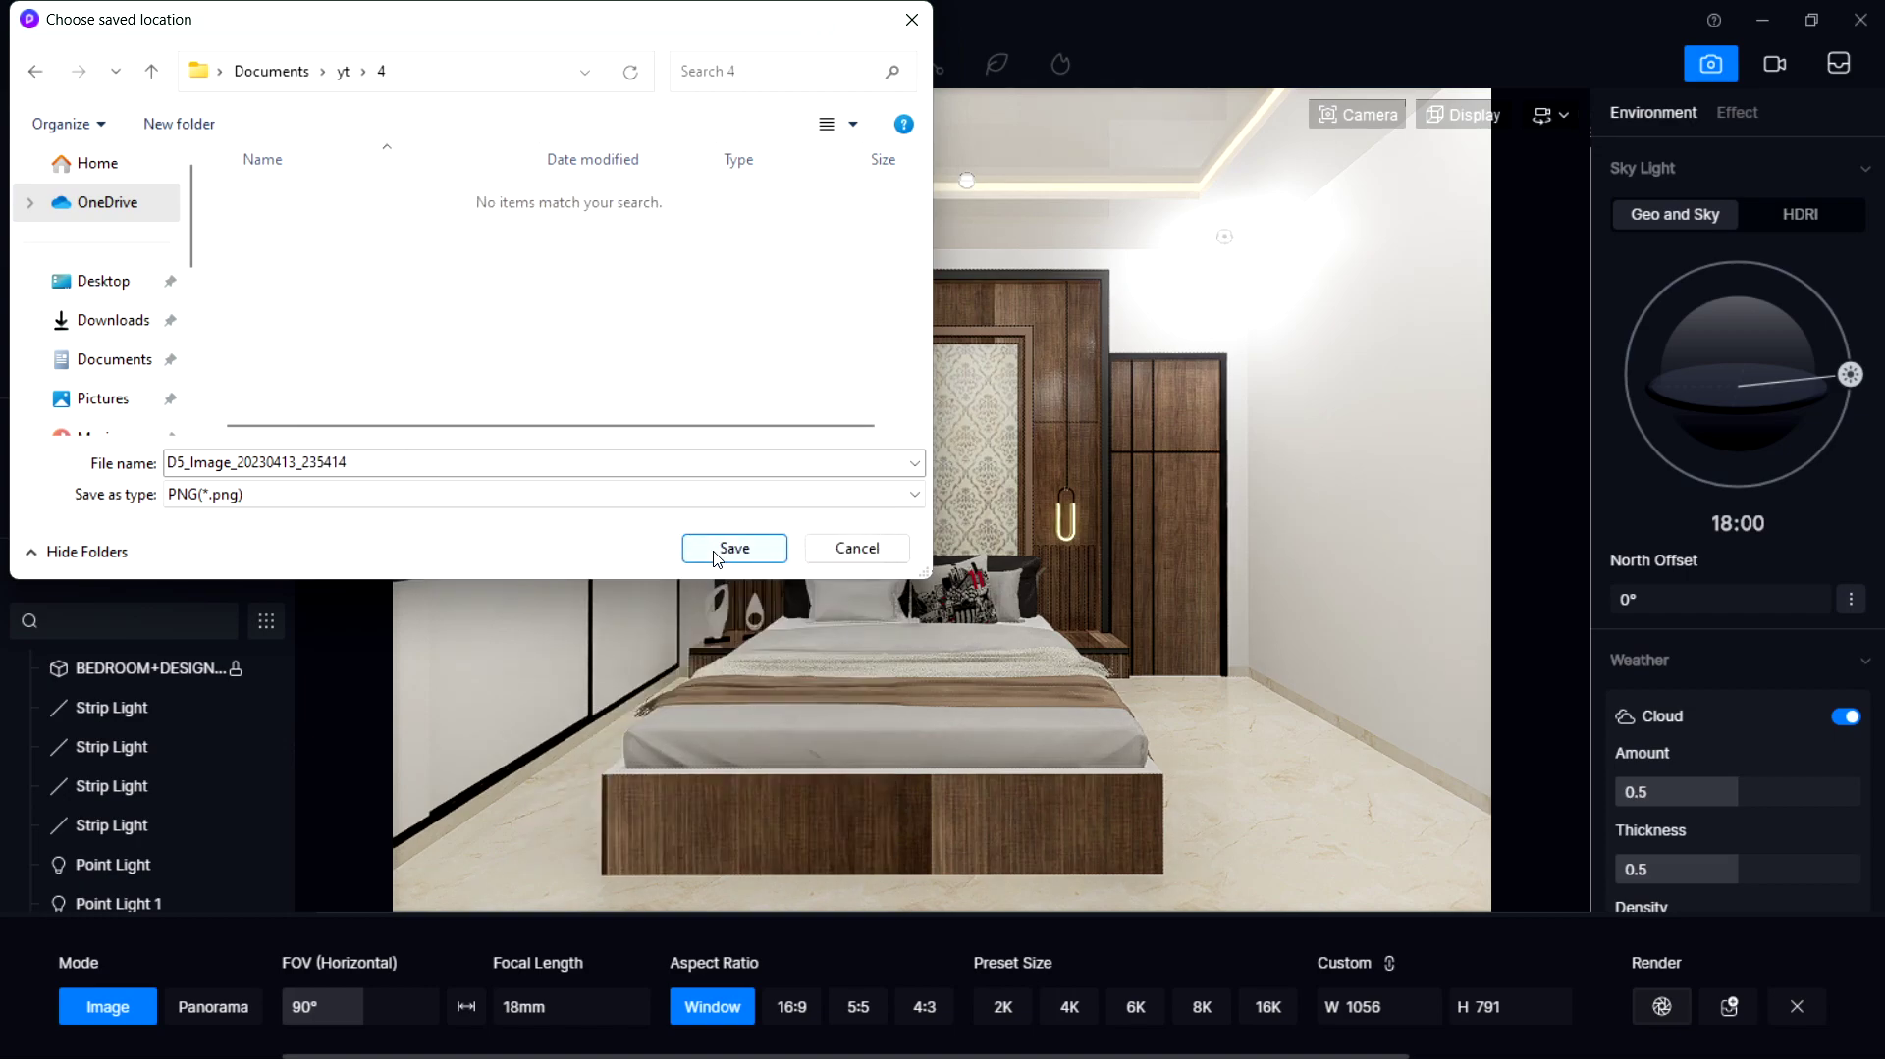
left_click(734, 549)
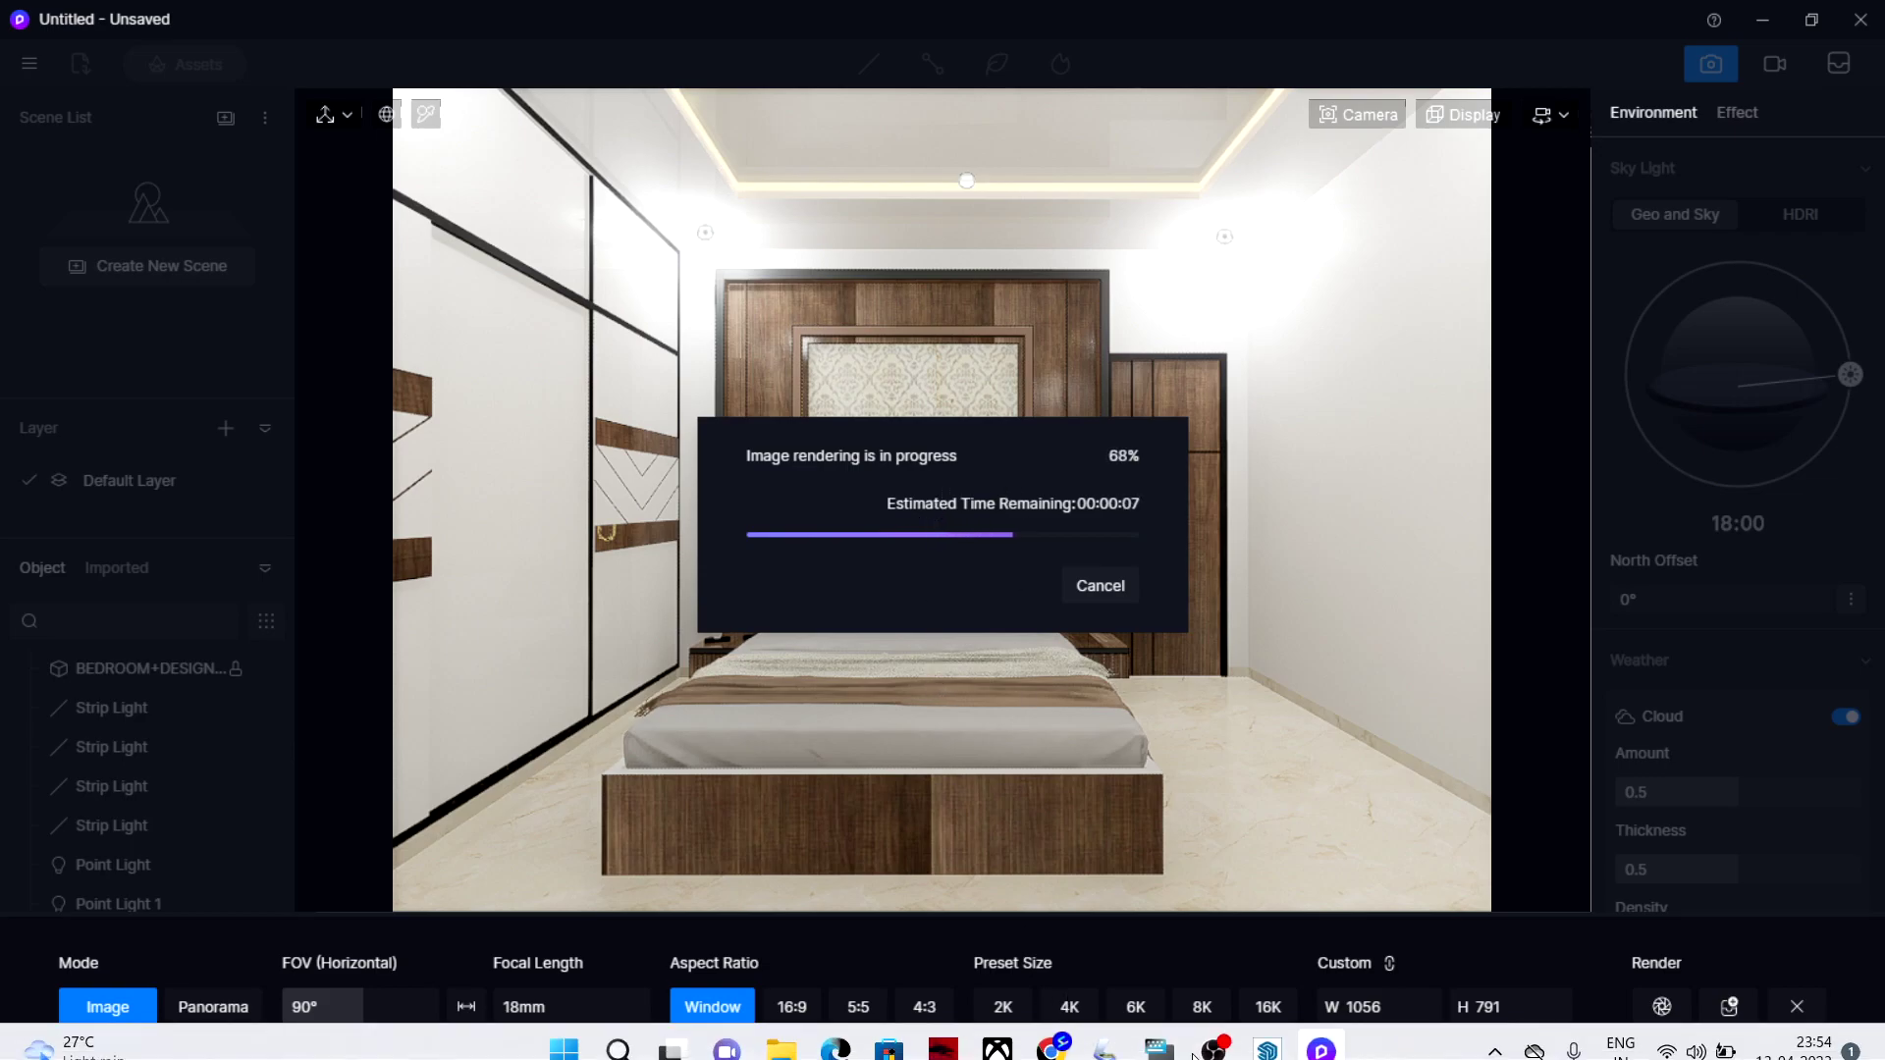
mouse_move(1304, 972)
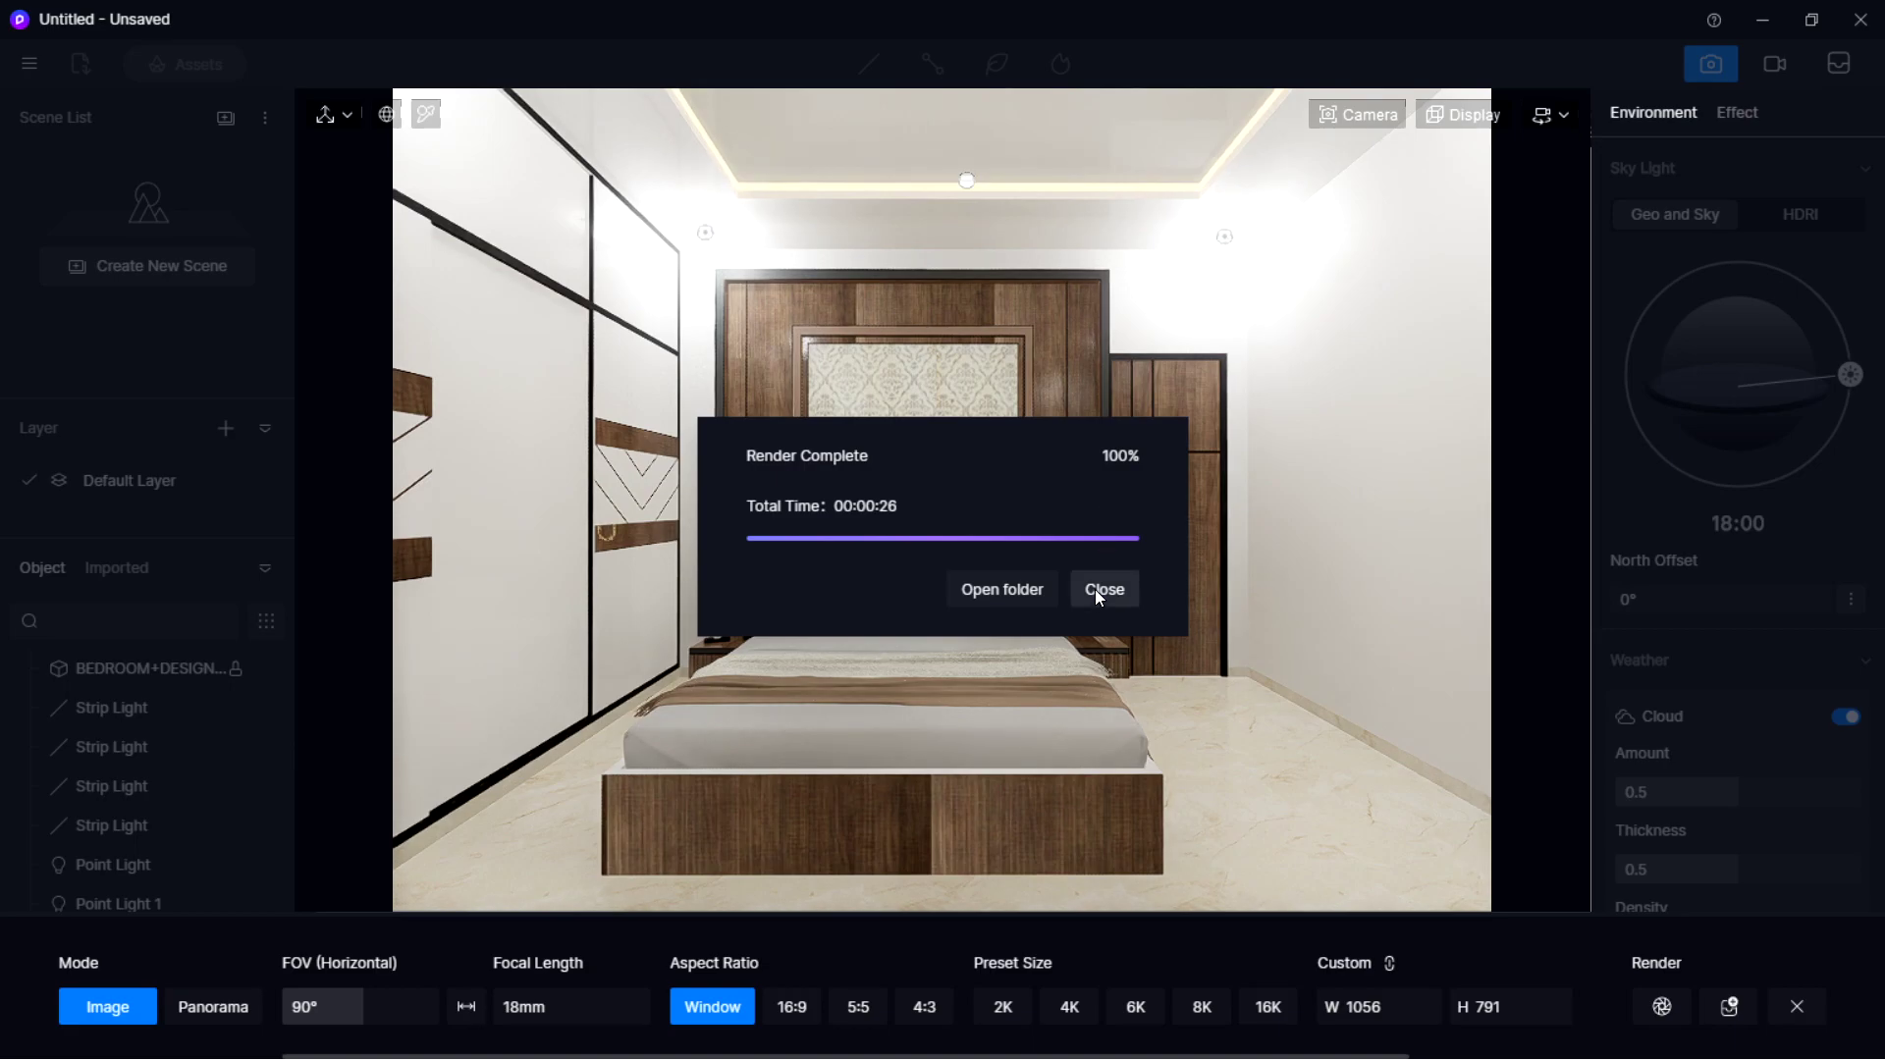
left_click(1096, 588)
Render an angled view of the bed and wardrobe as a PNG in folder 4.
middle_click_drag(1182, 475, 1045, 285)
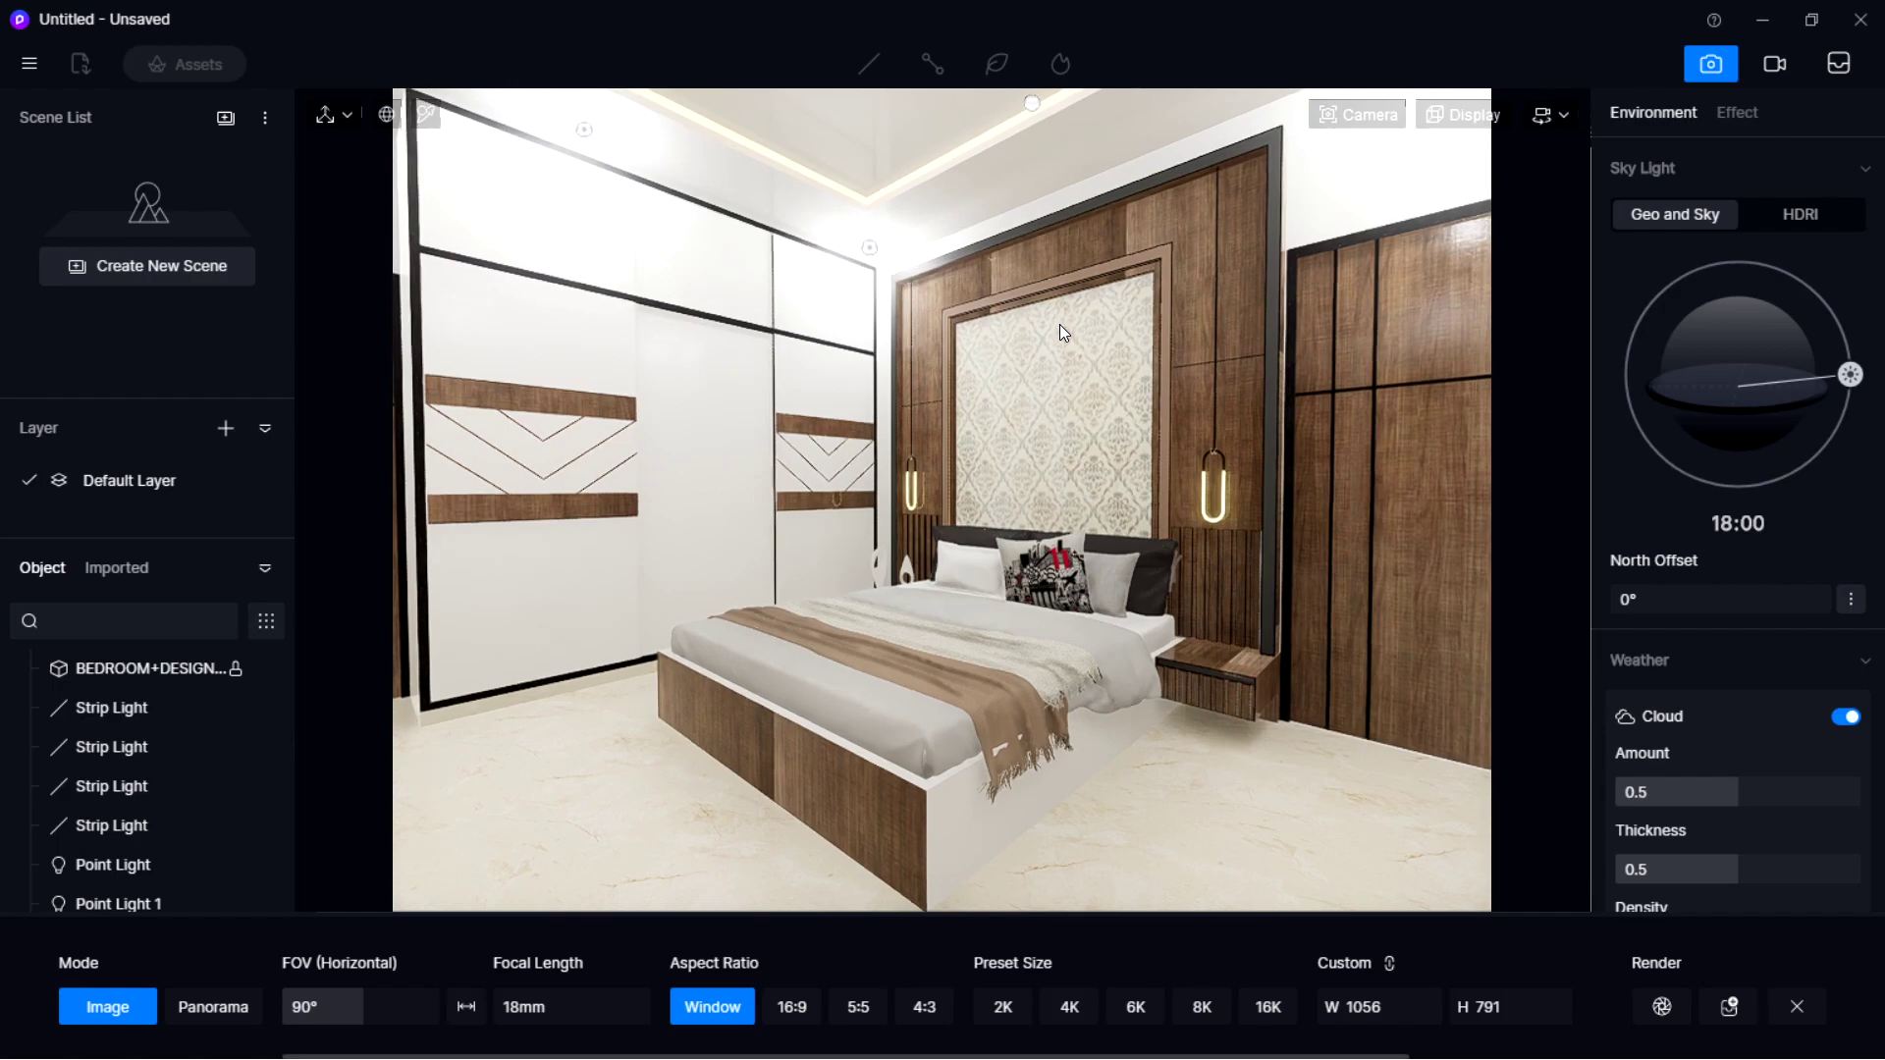
scroll(1058, 324, "down", 1)
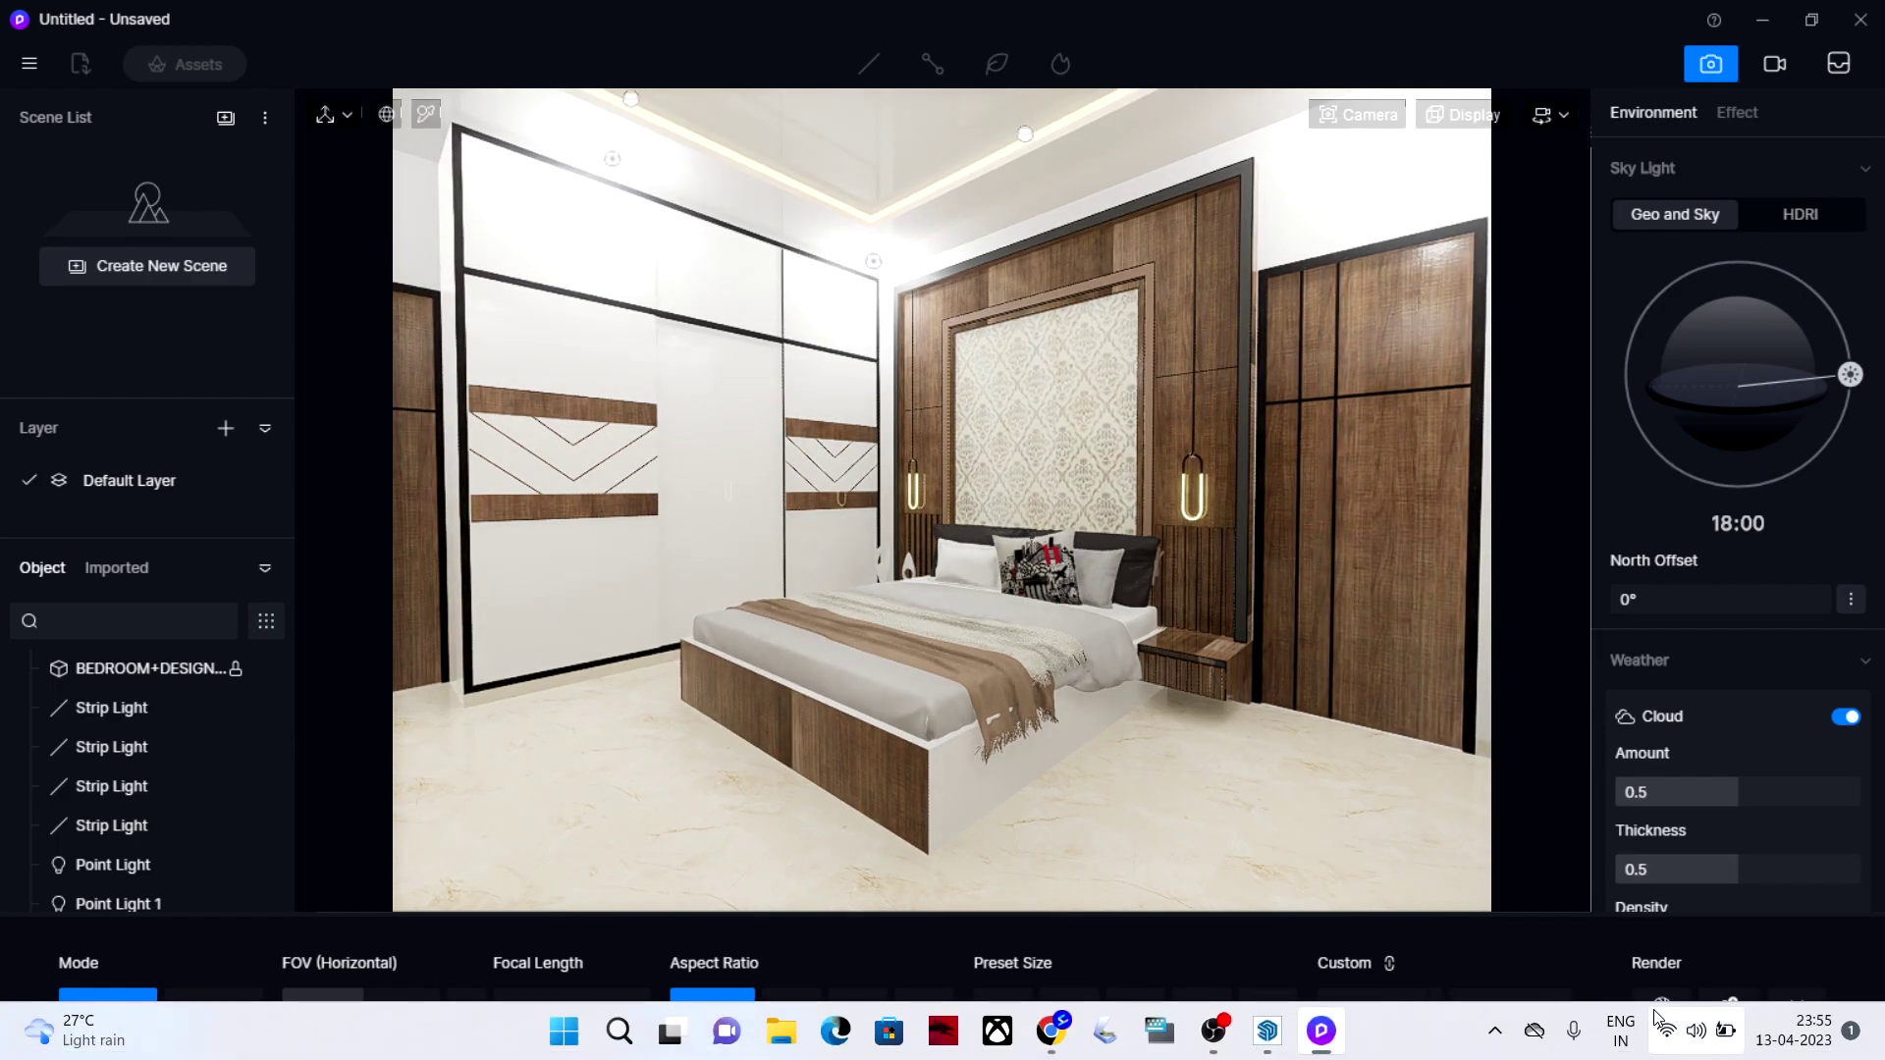
left_click(1659, 1005)
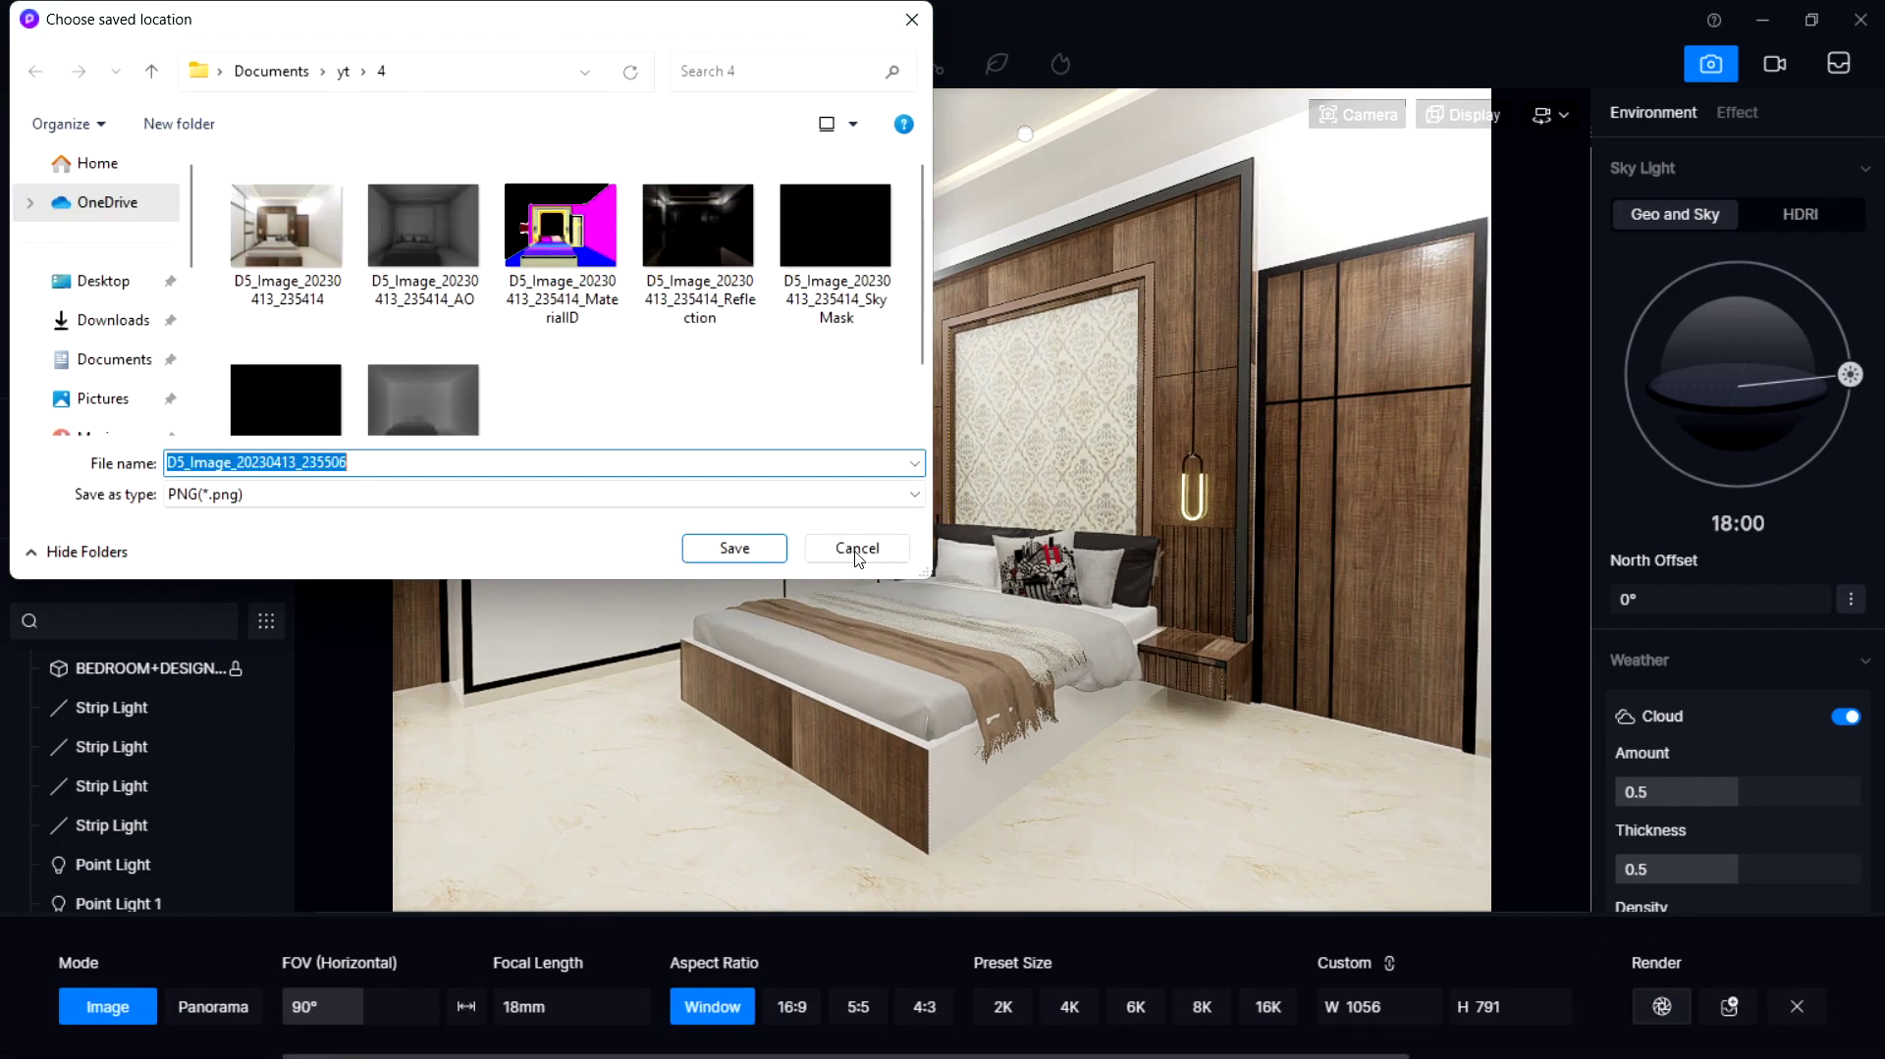
left_click(743, 556)
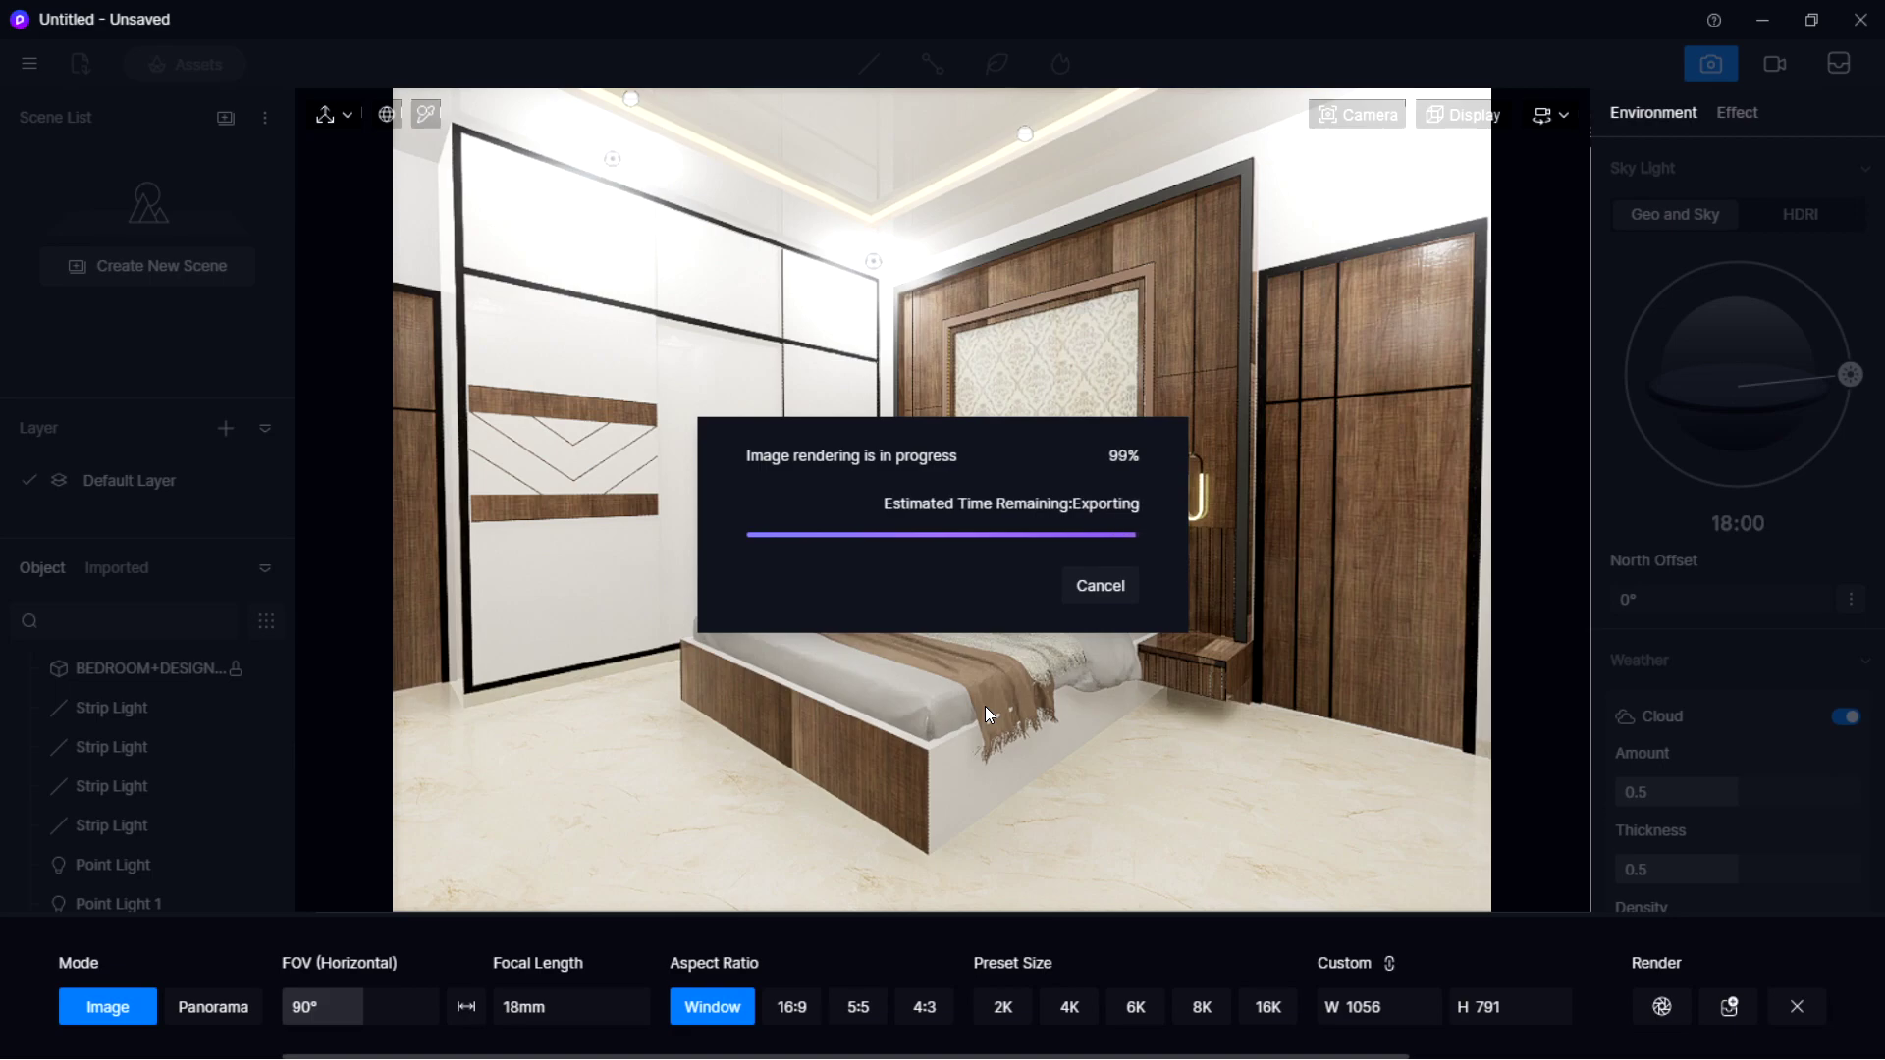
left_click(1099, 587)
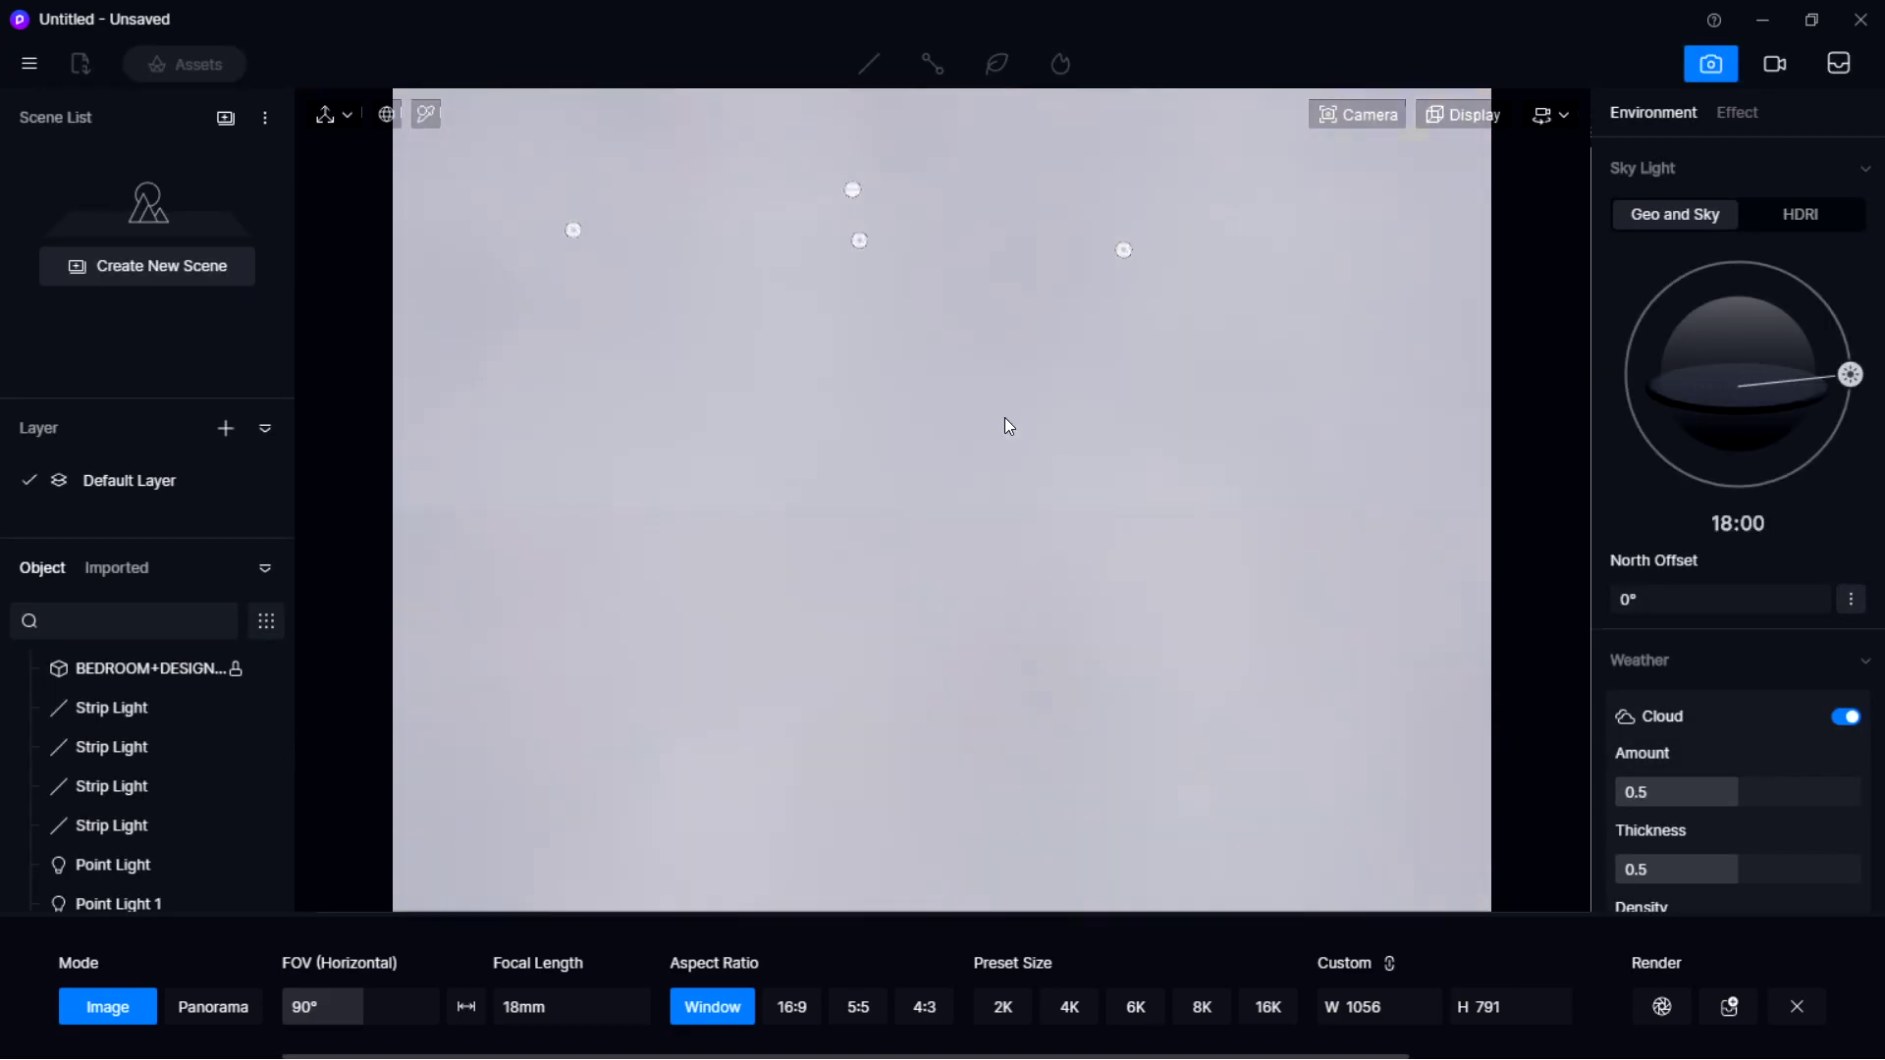
Turn the camera to face the TV unit wall opposite the bed, with both windows in frame.
scroll(1004, 416, "down", 2)
scroll(905, 463, "up", 5)
right_click_drag(1204, 461, 821, 439)
scroll(730, 414, "down", 2)
scroll(822, 439, "down", 2)
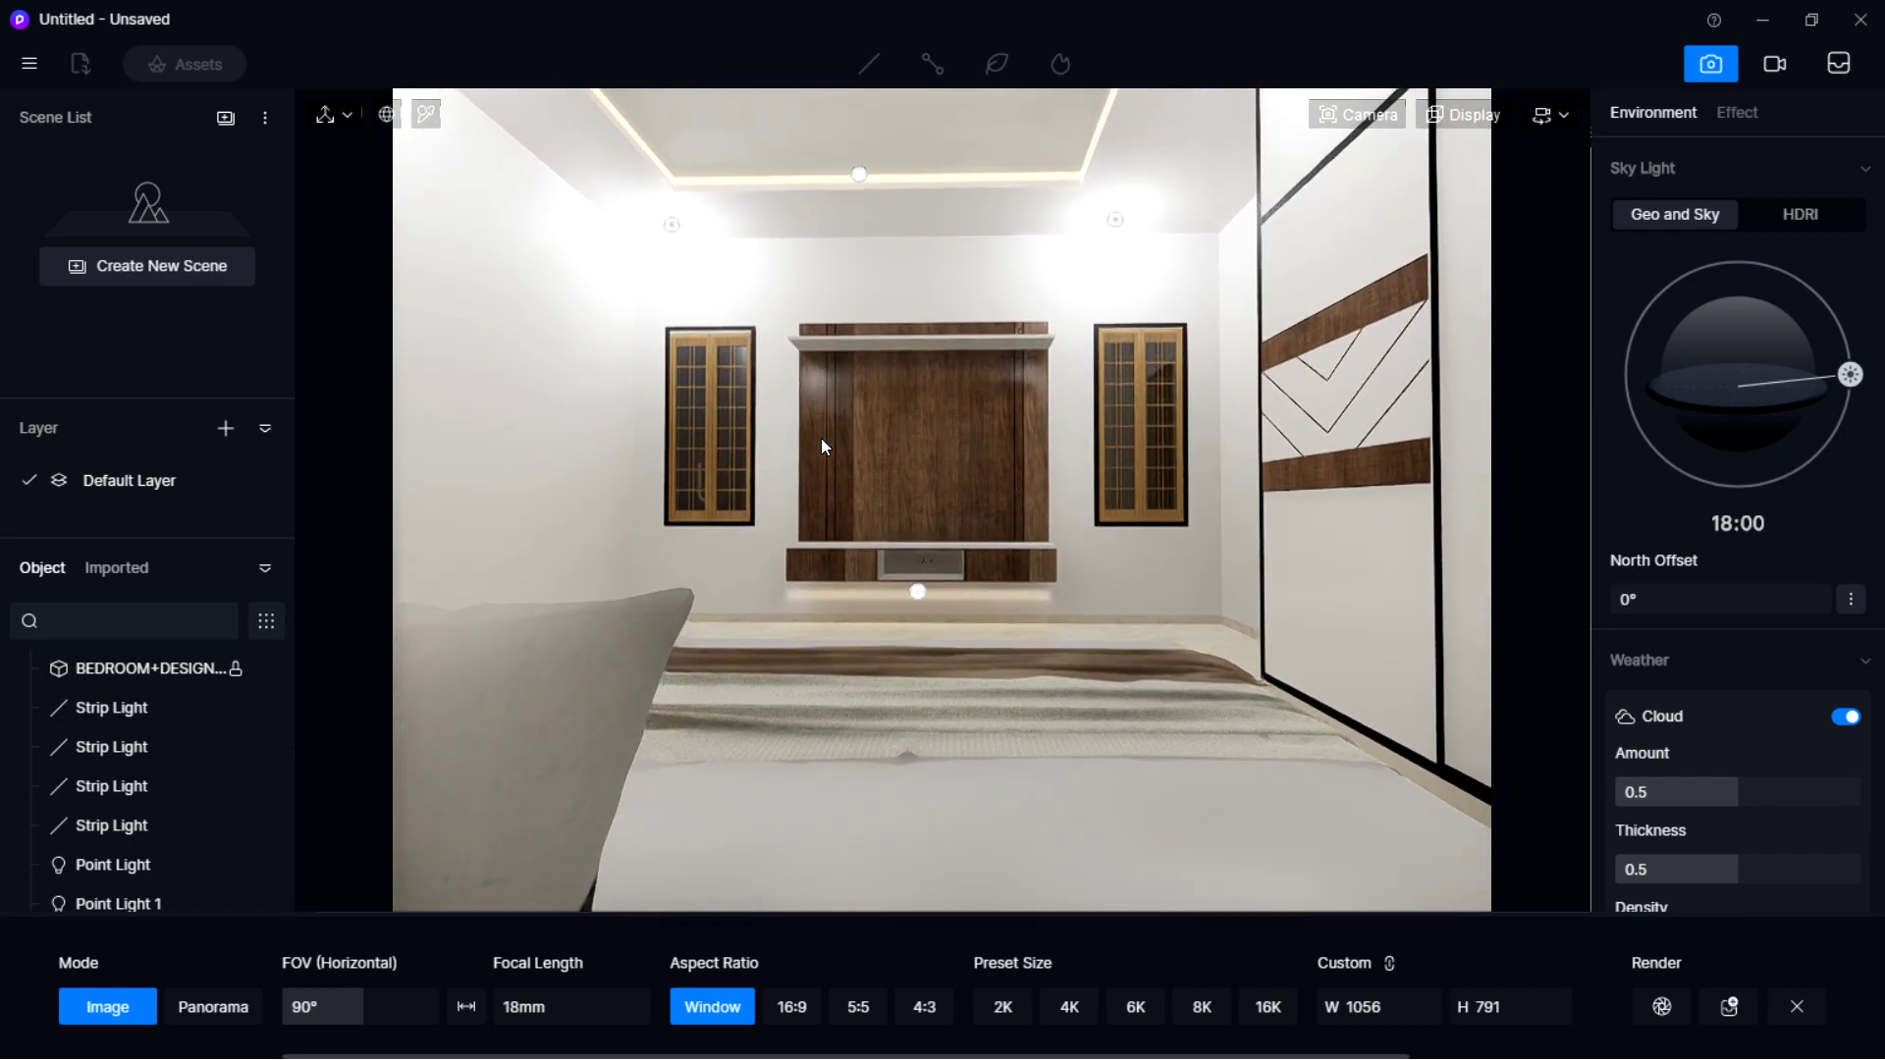
scroll(821, 438, "down", 2)
scroll(847, 462, "down", 2)
scroll(847, 462, "up", 1)
right_click_drag(846, 462, 854, 455)
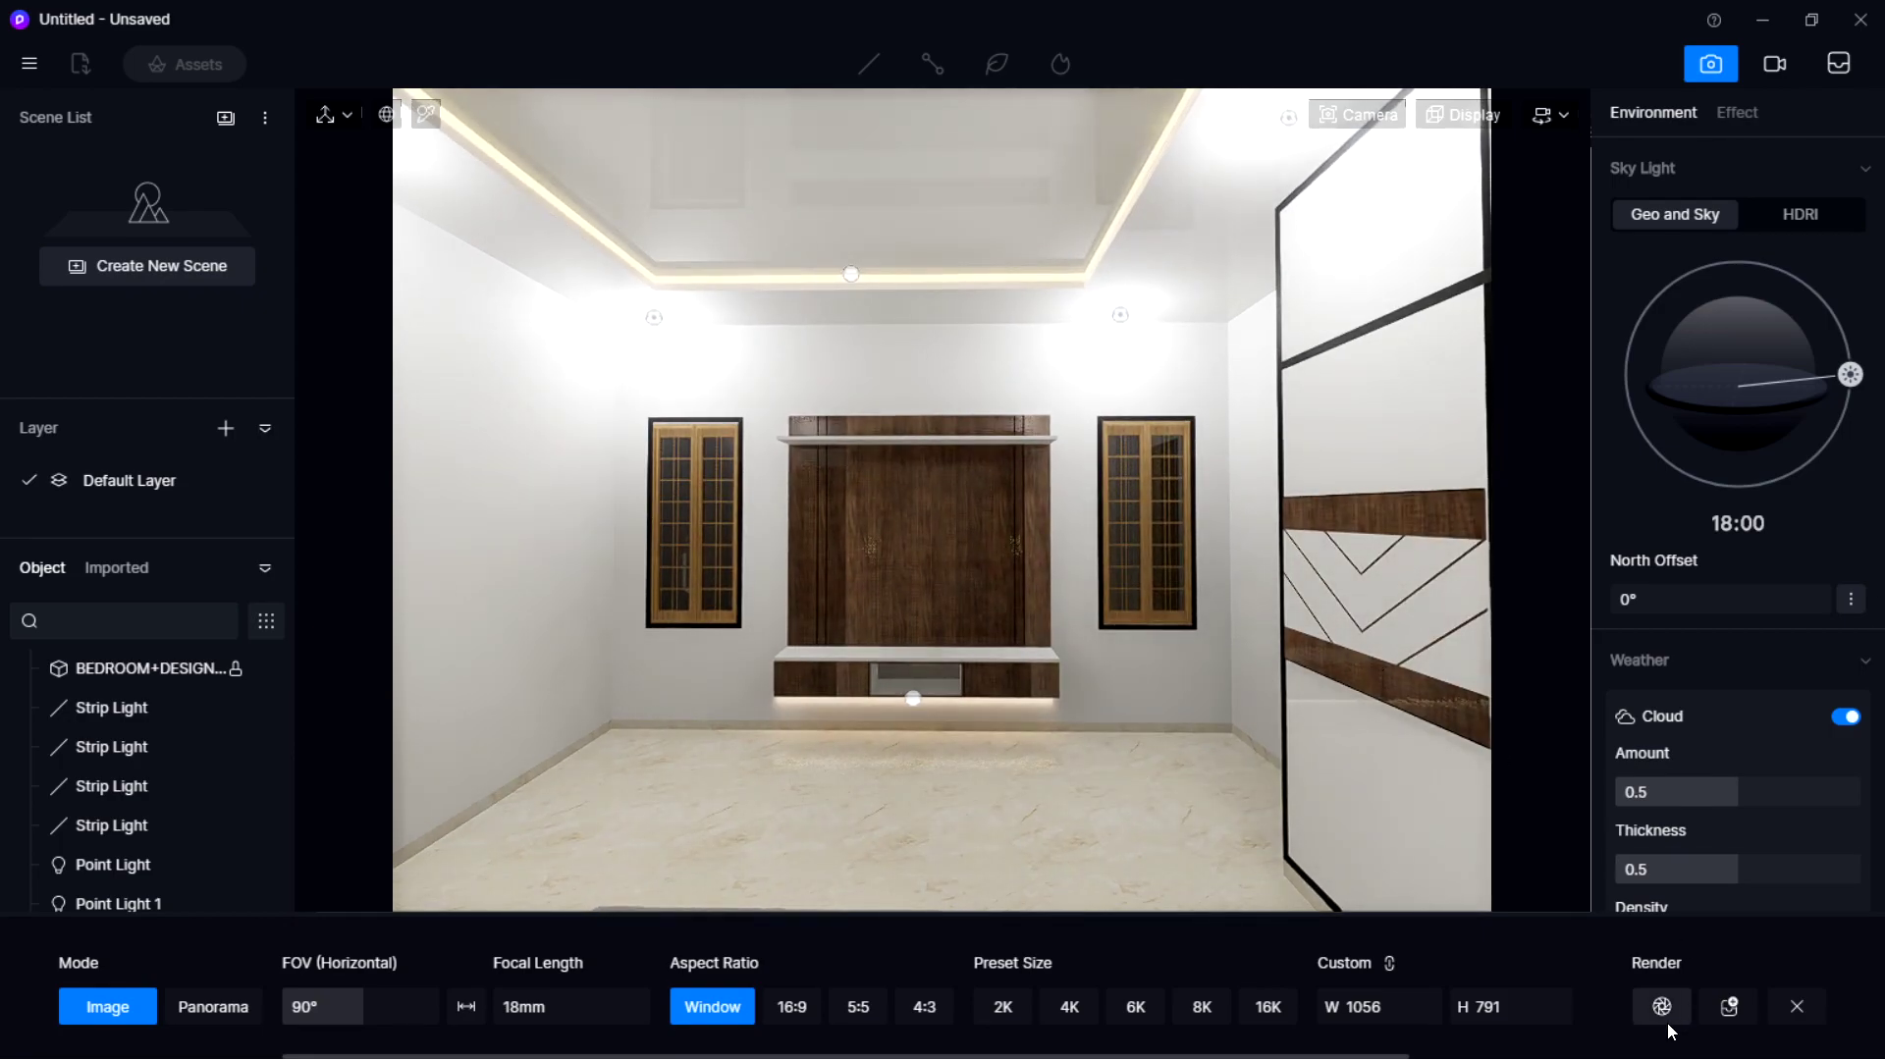
left_click(1661, 1006)
left_click(883, 551)
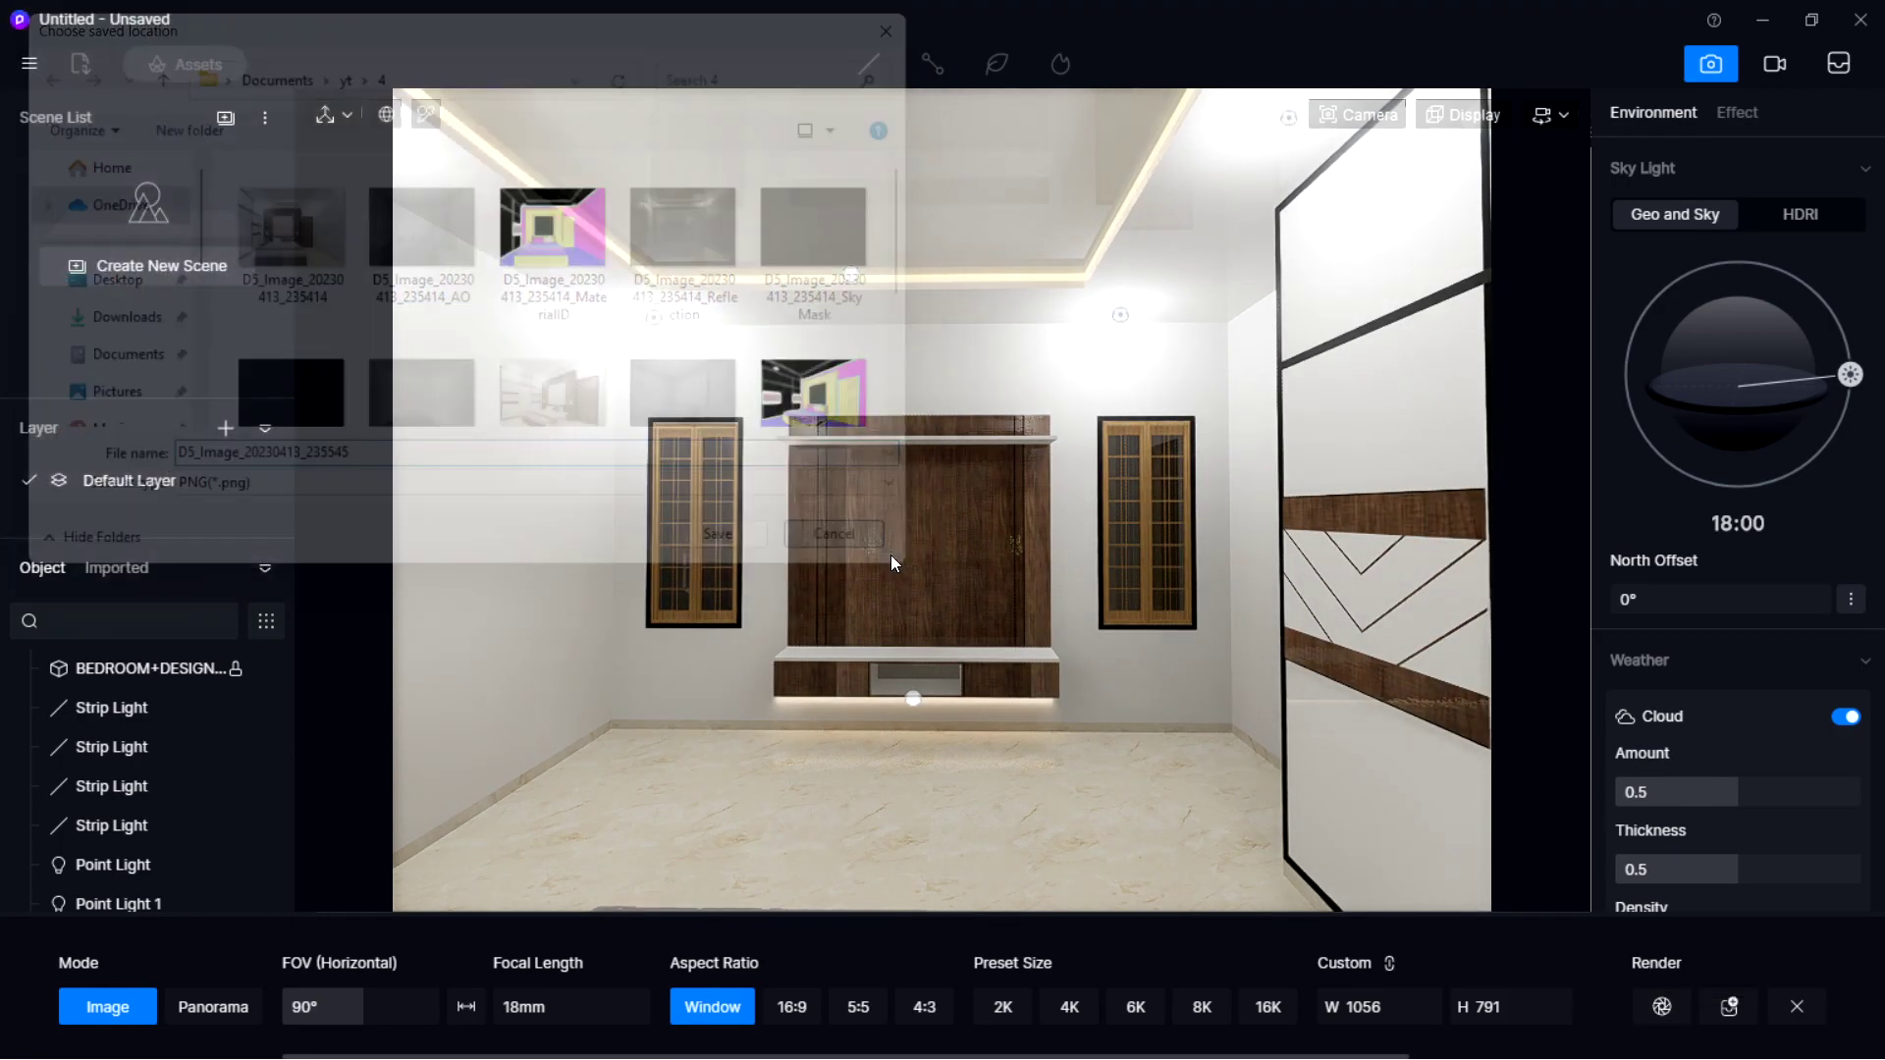
Frame the TV unit and its flanking windows more closely, and render the view as a PNG in folder 4.
scroll(1021, 585, "up", 2)
scroll(1051, 540, "down", 1)
right_click_drag(1052, 528, 1045, 552)
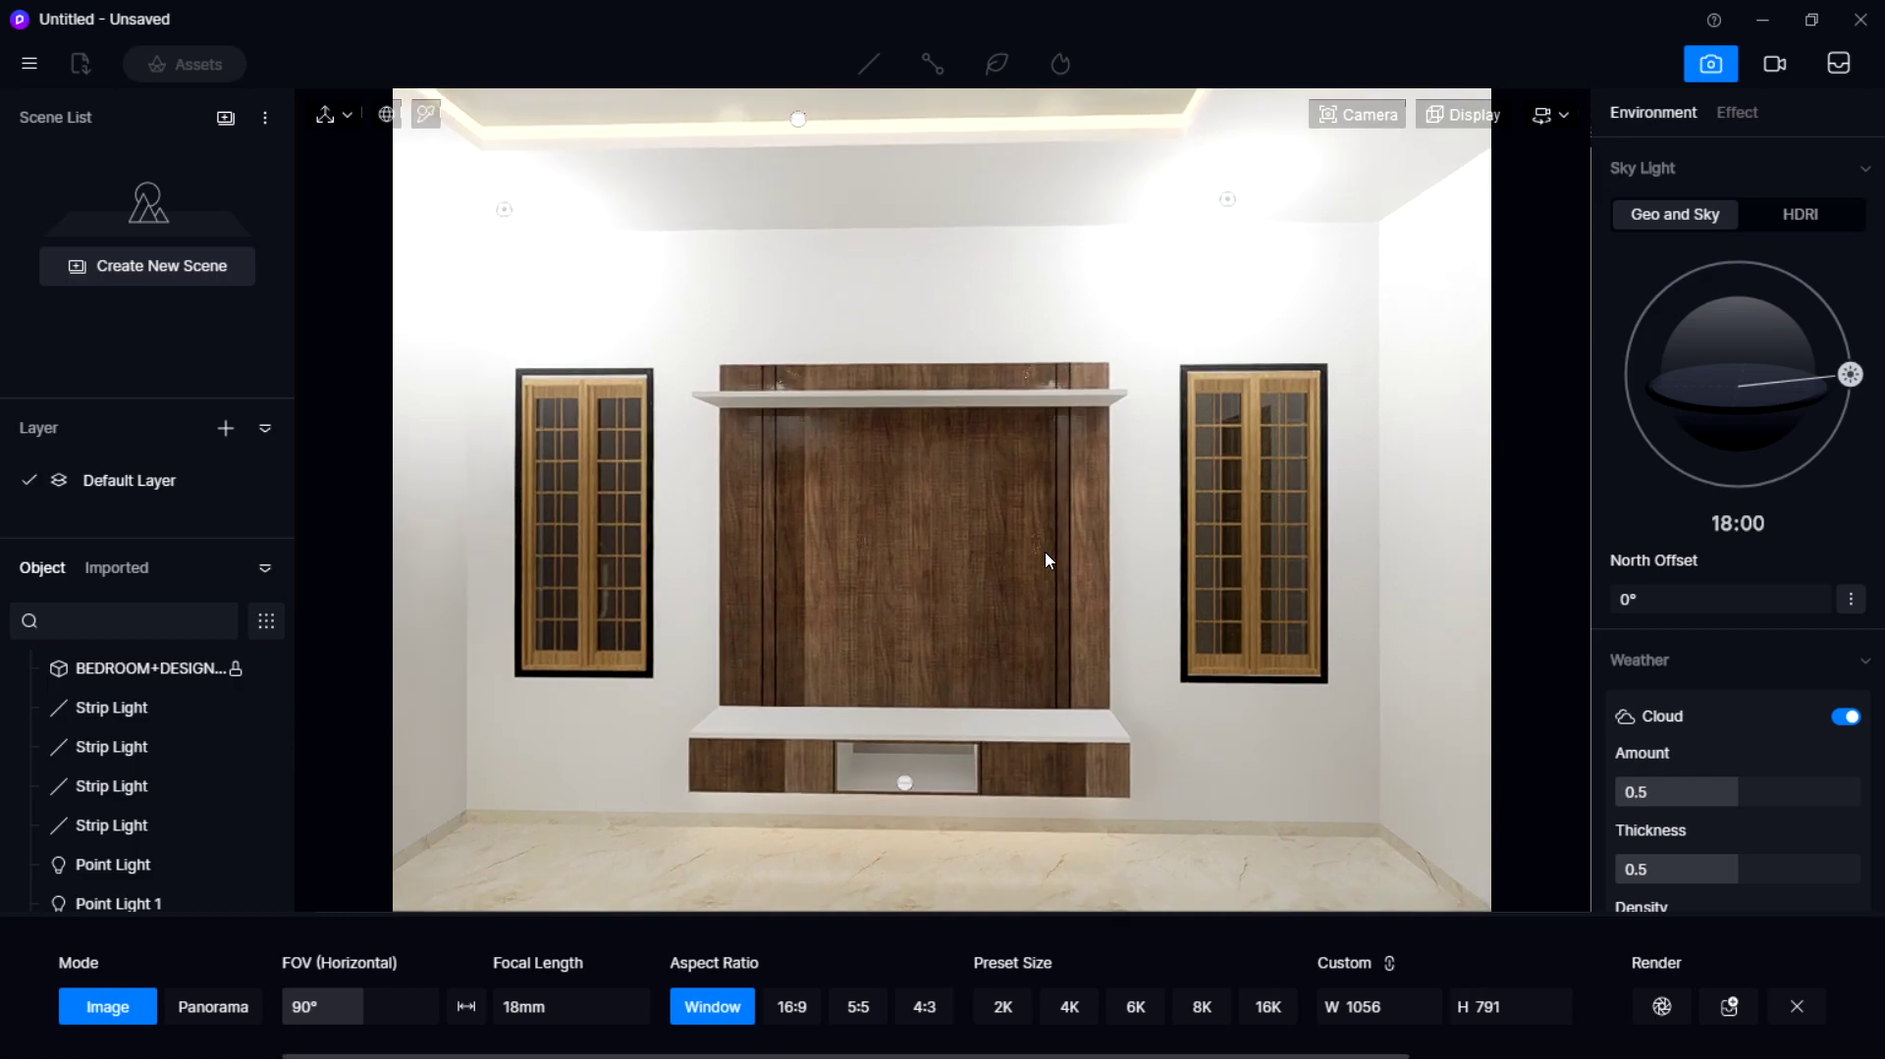
scroll(1045, 553, "down", 2)
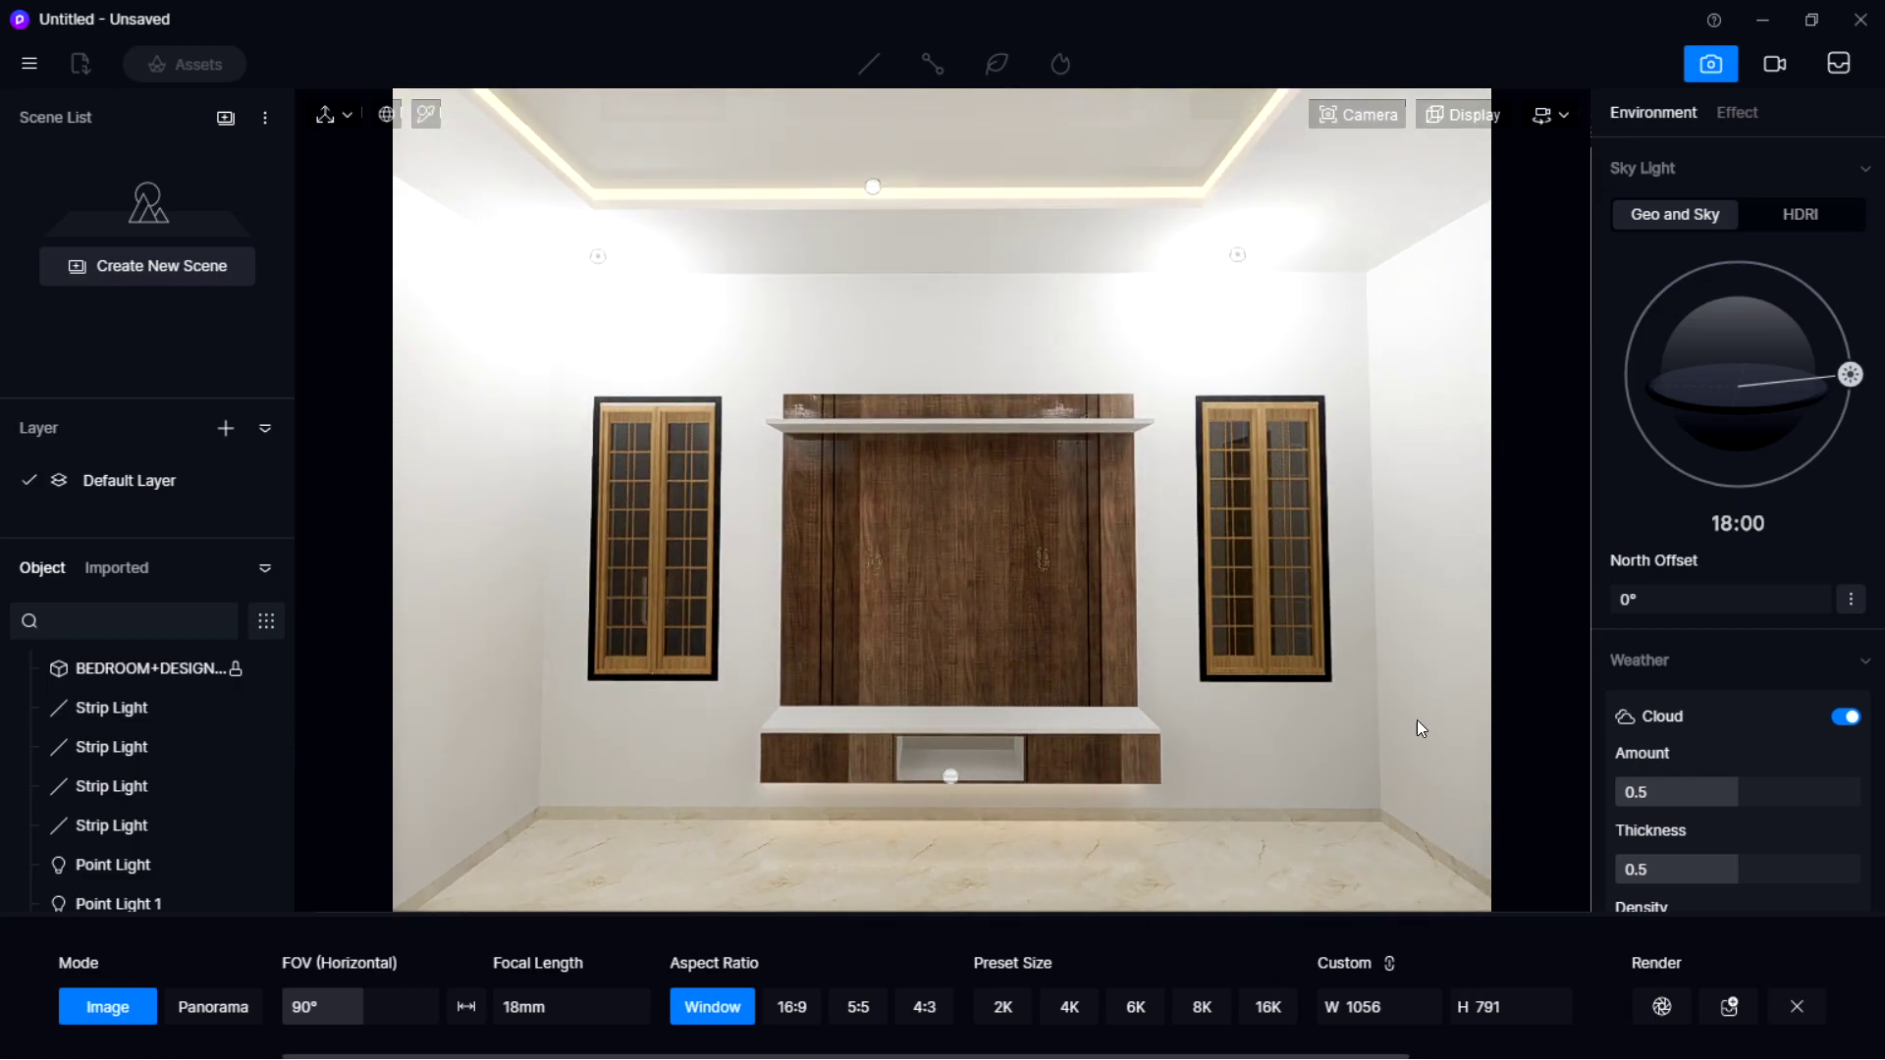
left_click(1661, 1007)
left_click(777, 556)
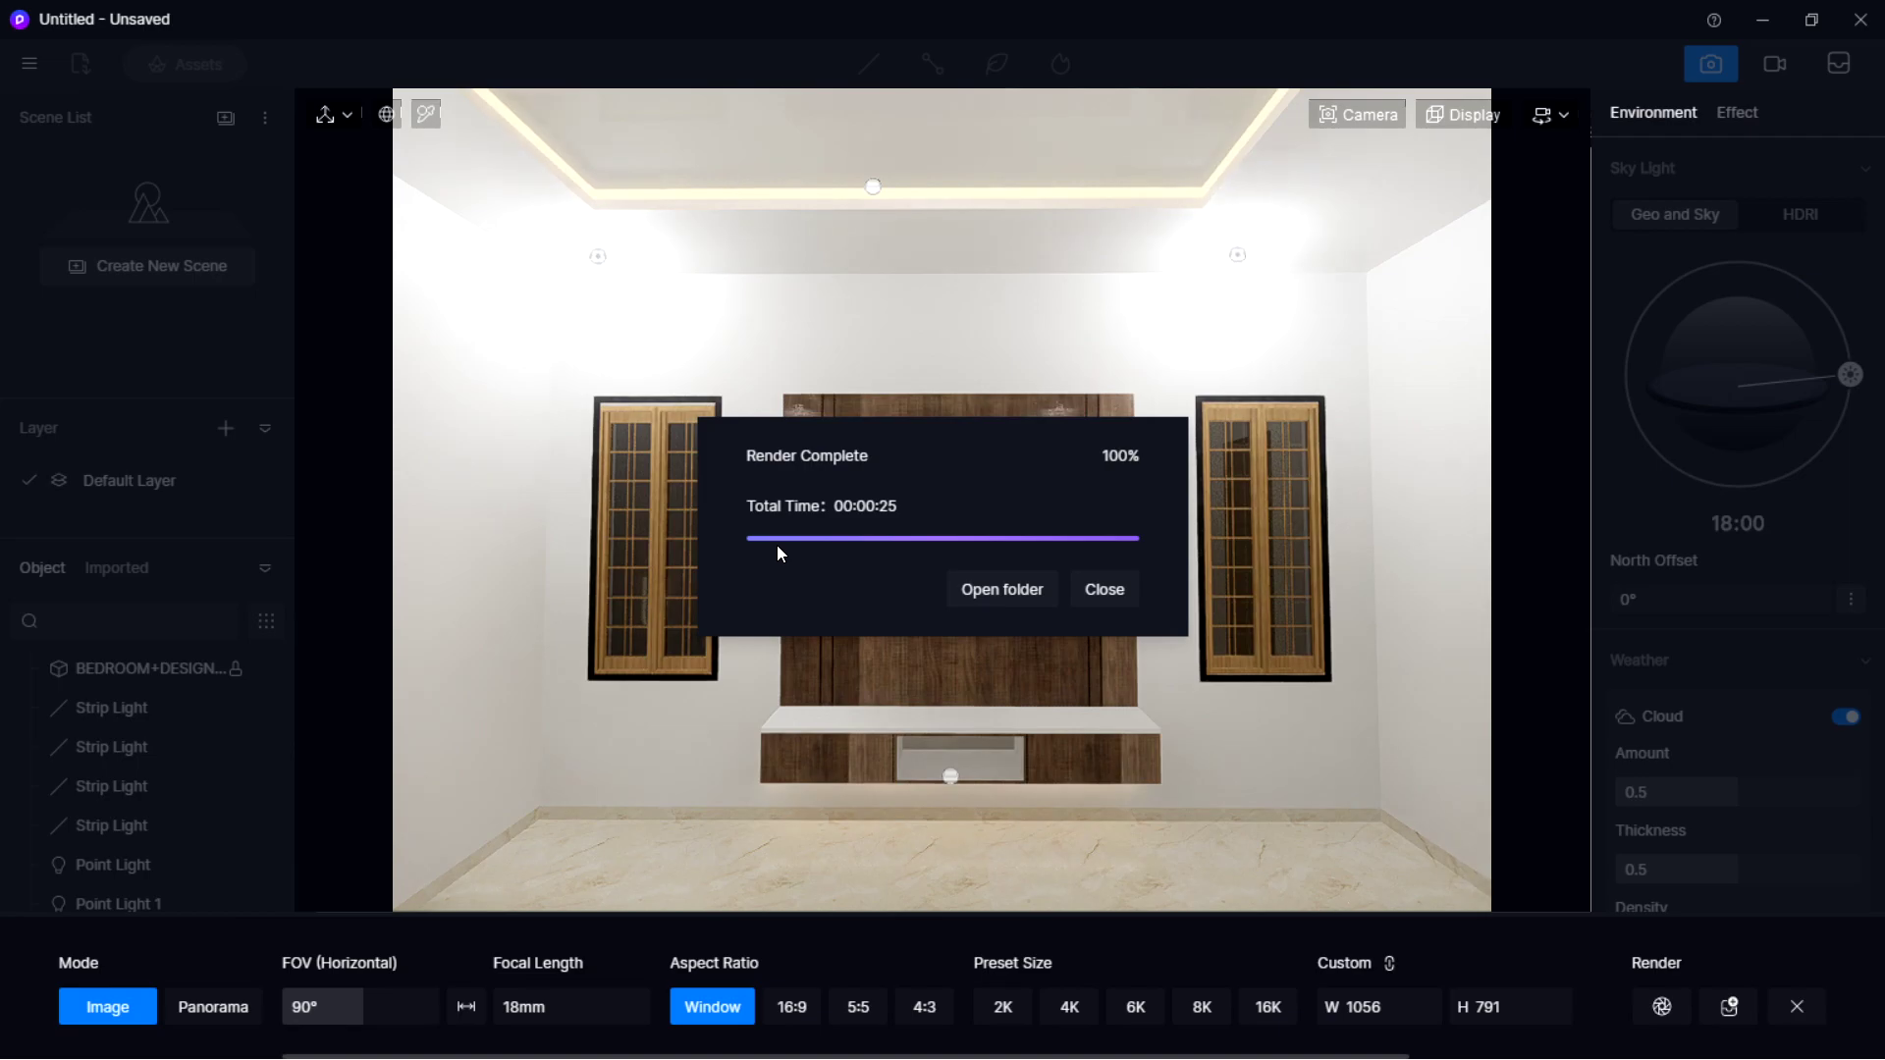
left_click(1075, 591)
Render a view facing the wardrobe, with the bed and TV unit on either side, as a PNG in folder 4.
right_click_drag(1574, 491, 1103, 521)
scroll(1174, 522, "down", 2)
scroll(1138, 485, "down", 1)
scroll(1138, 485, "up", 3)
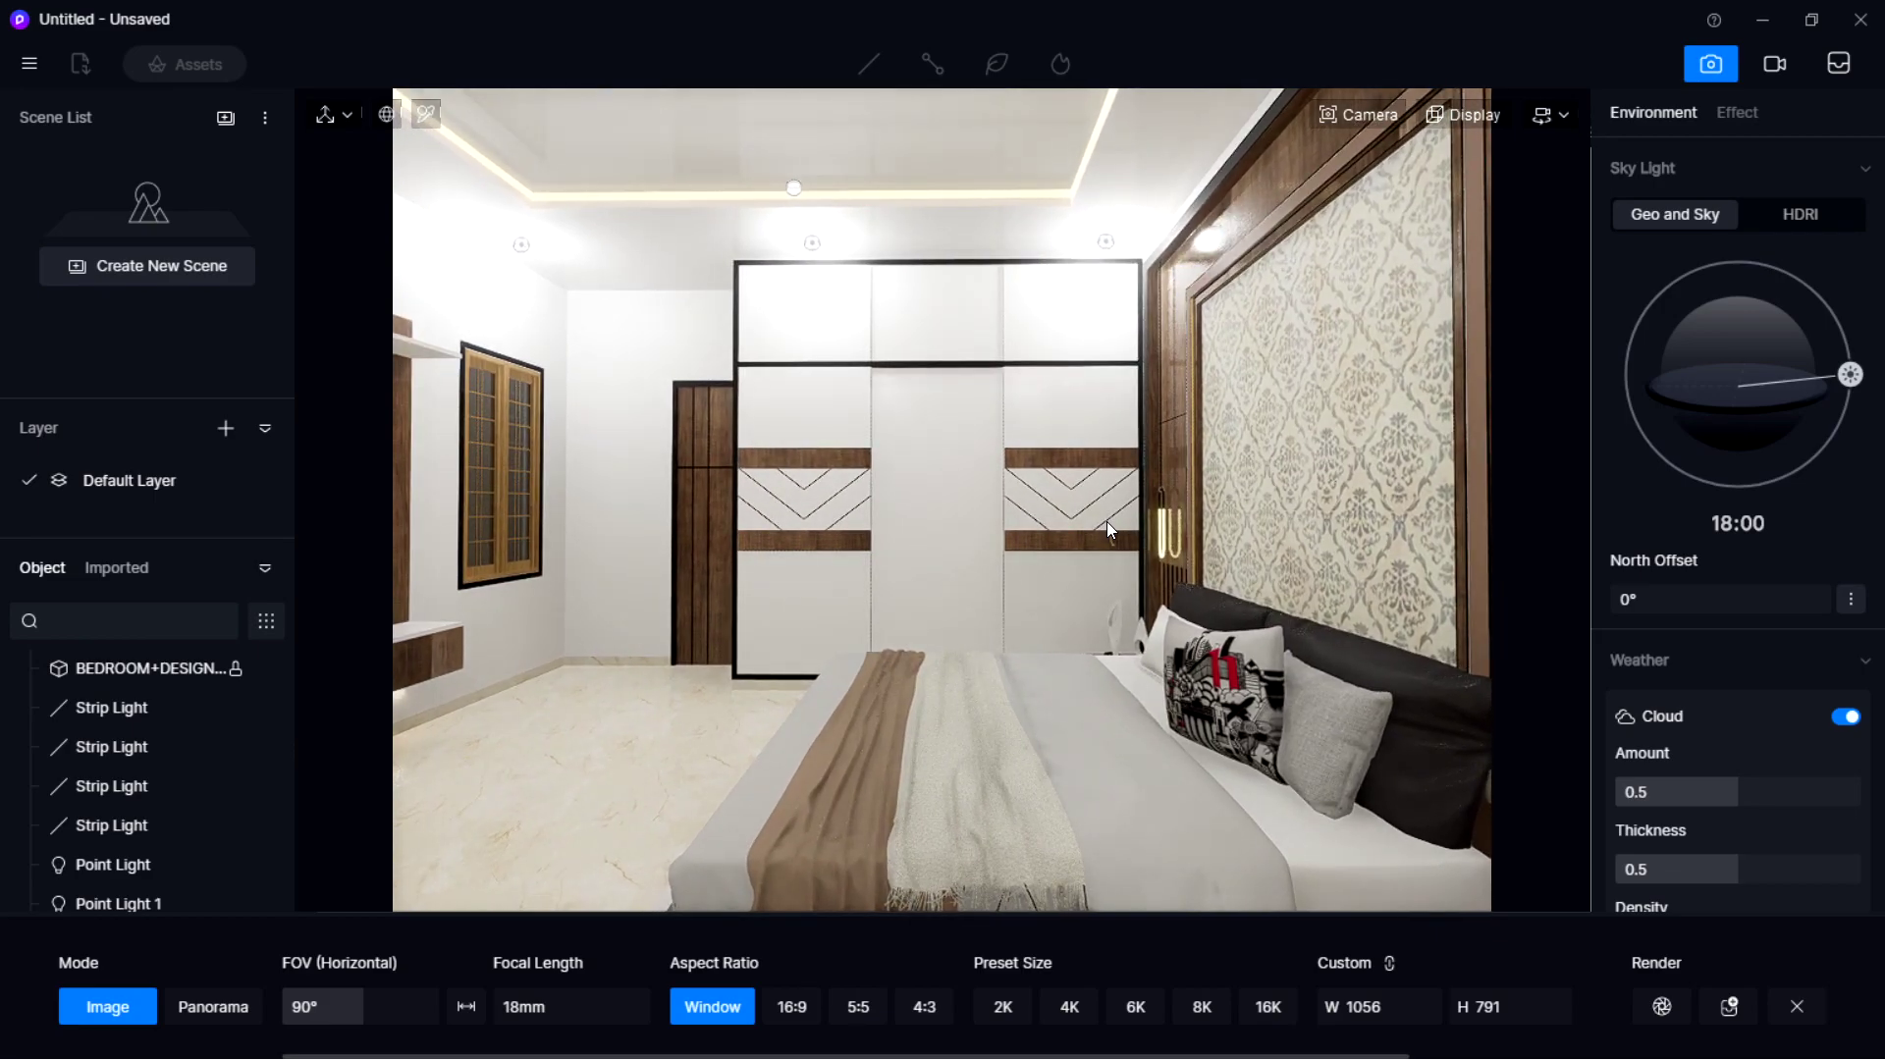
key("a")
key("d")
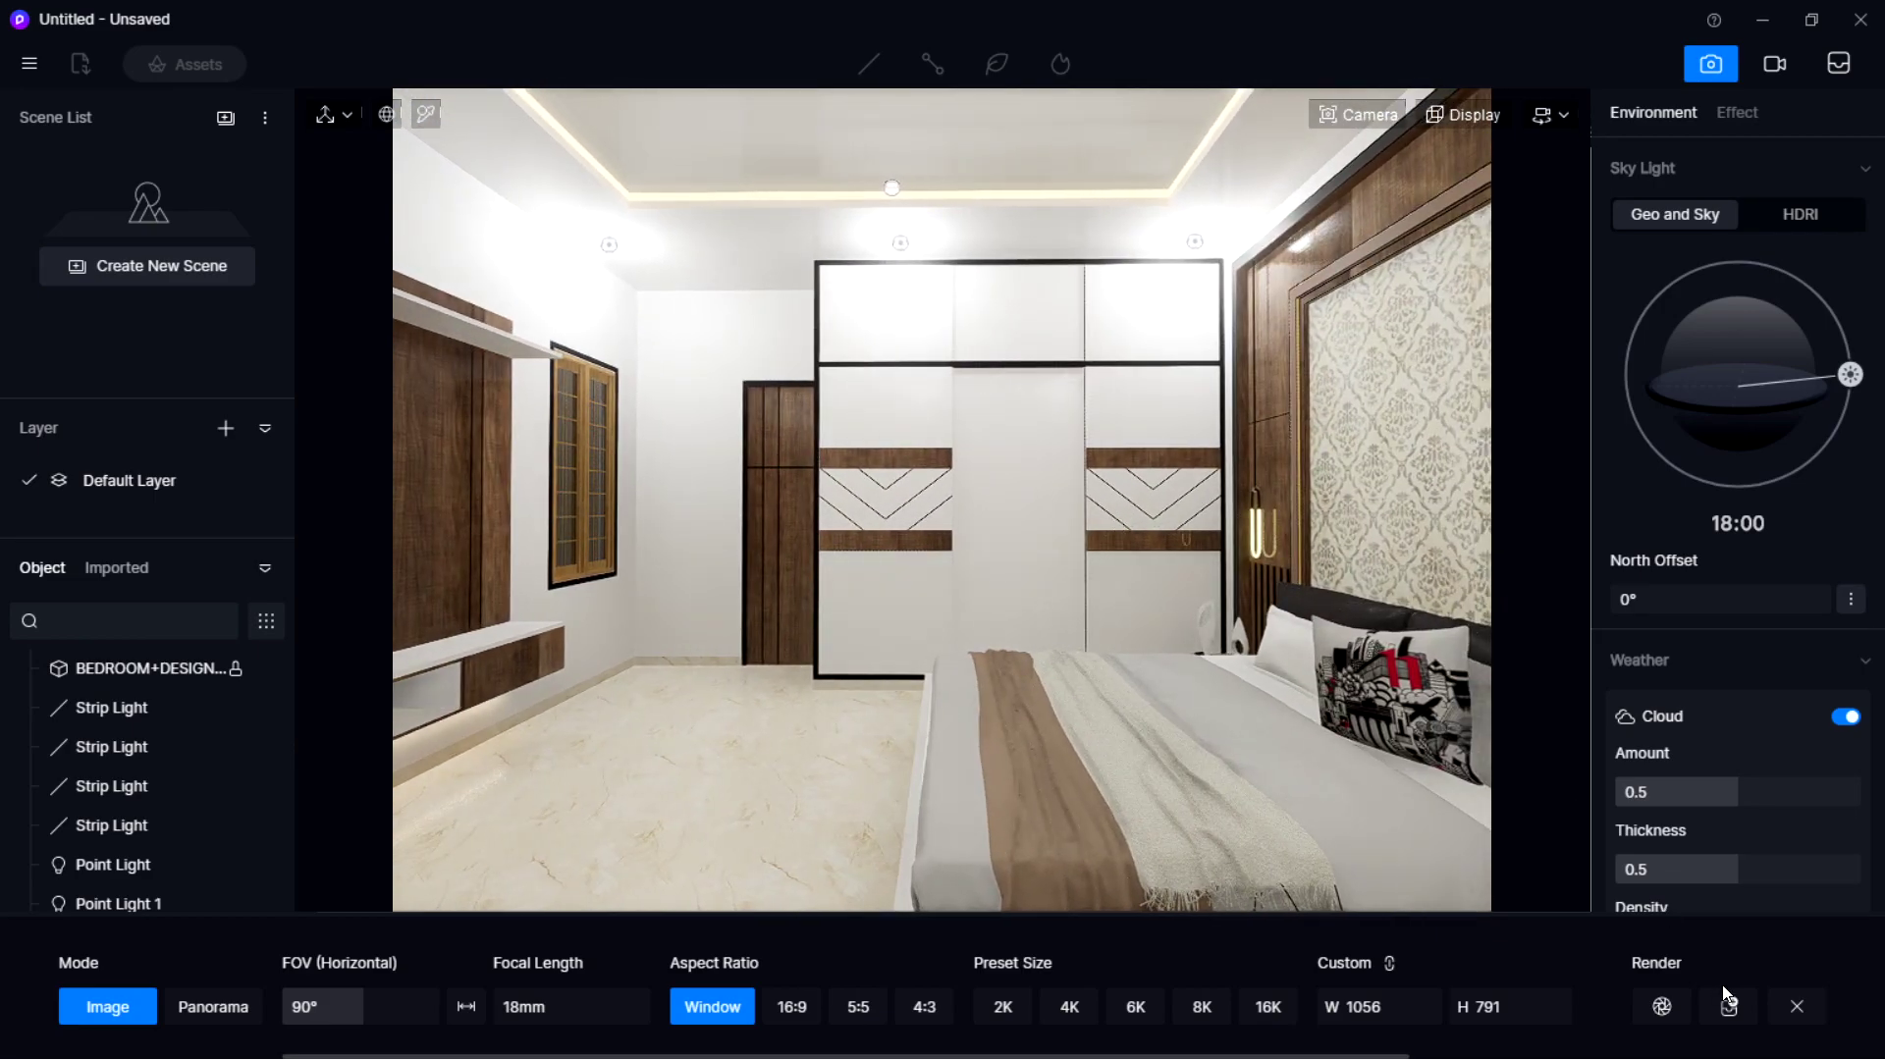
left_click(1661, 1006)
left_click(766, 547)
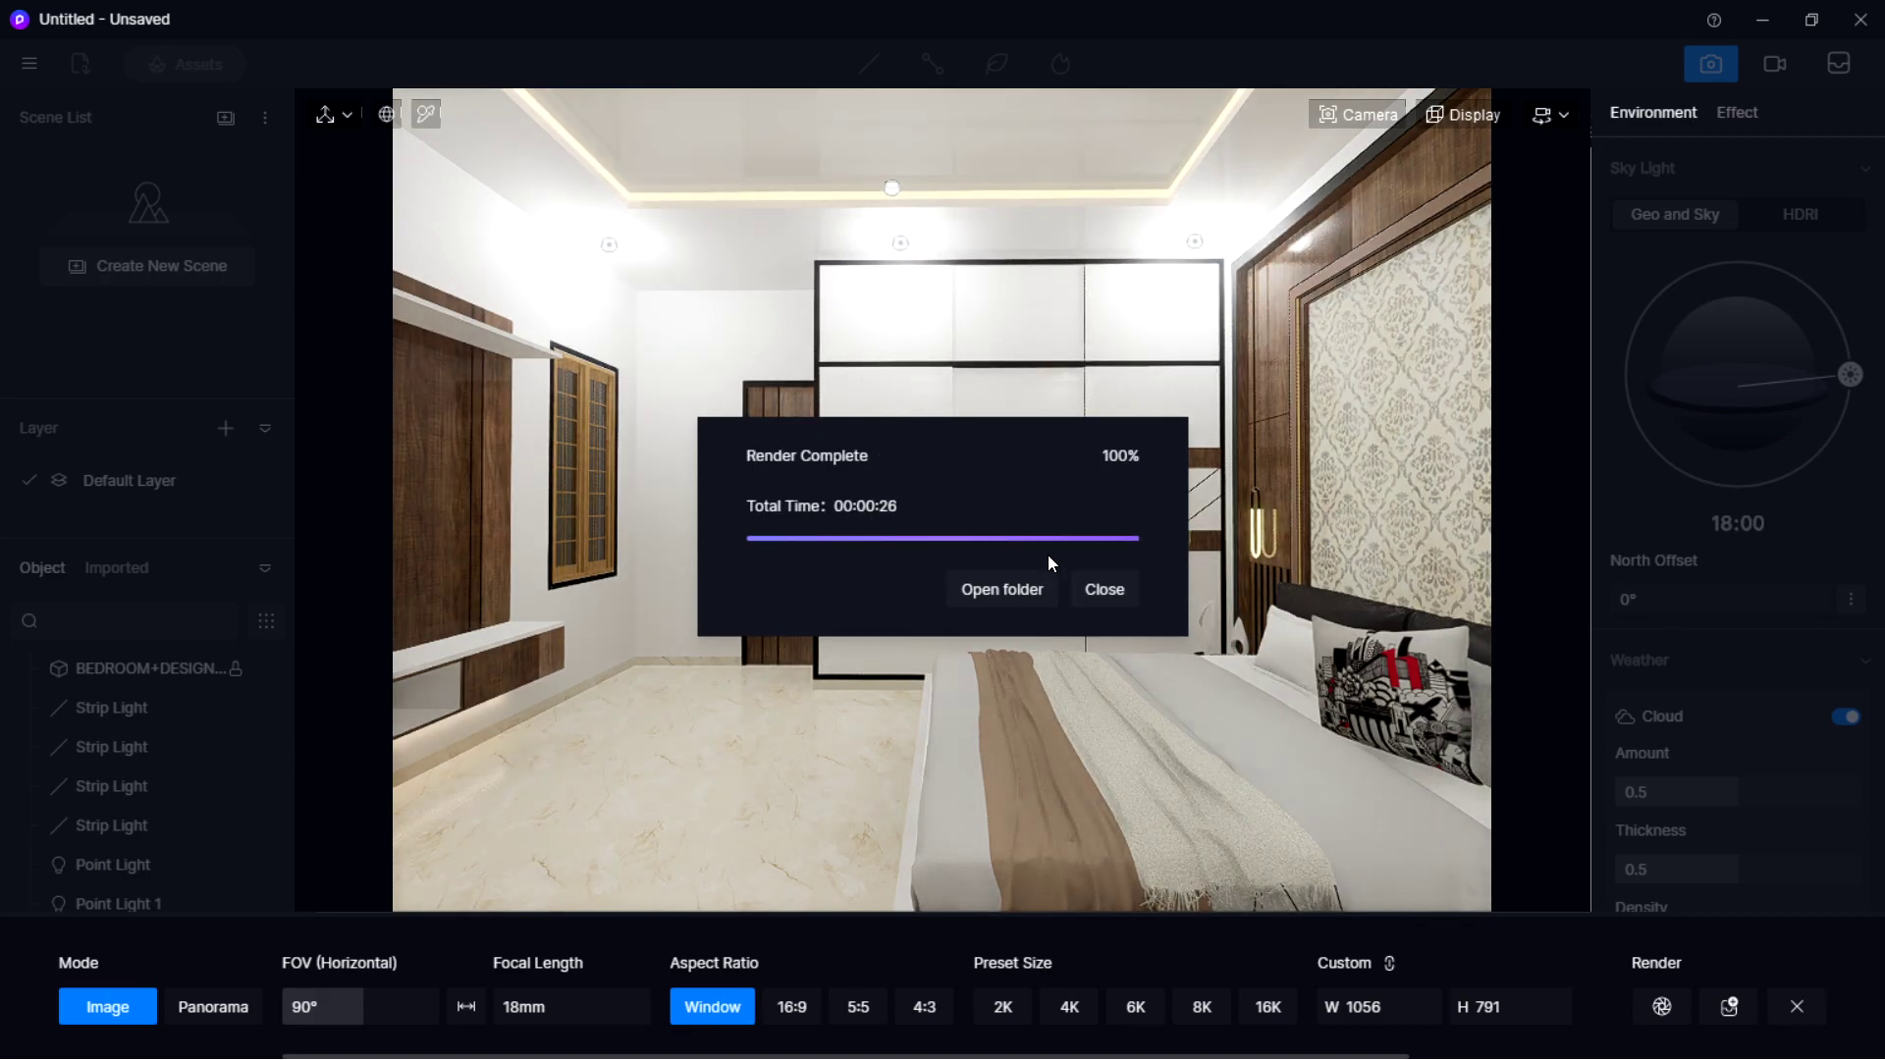
left_click(1116, 592)
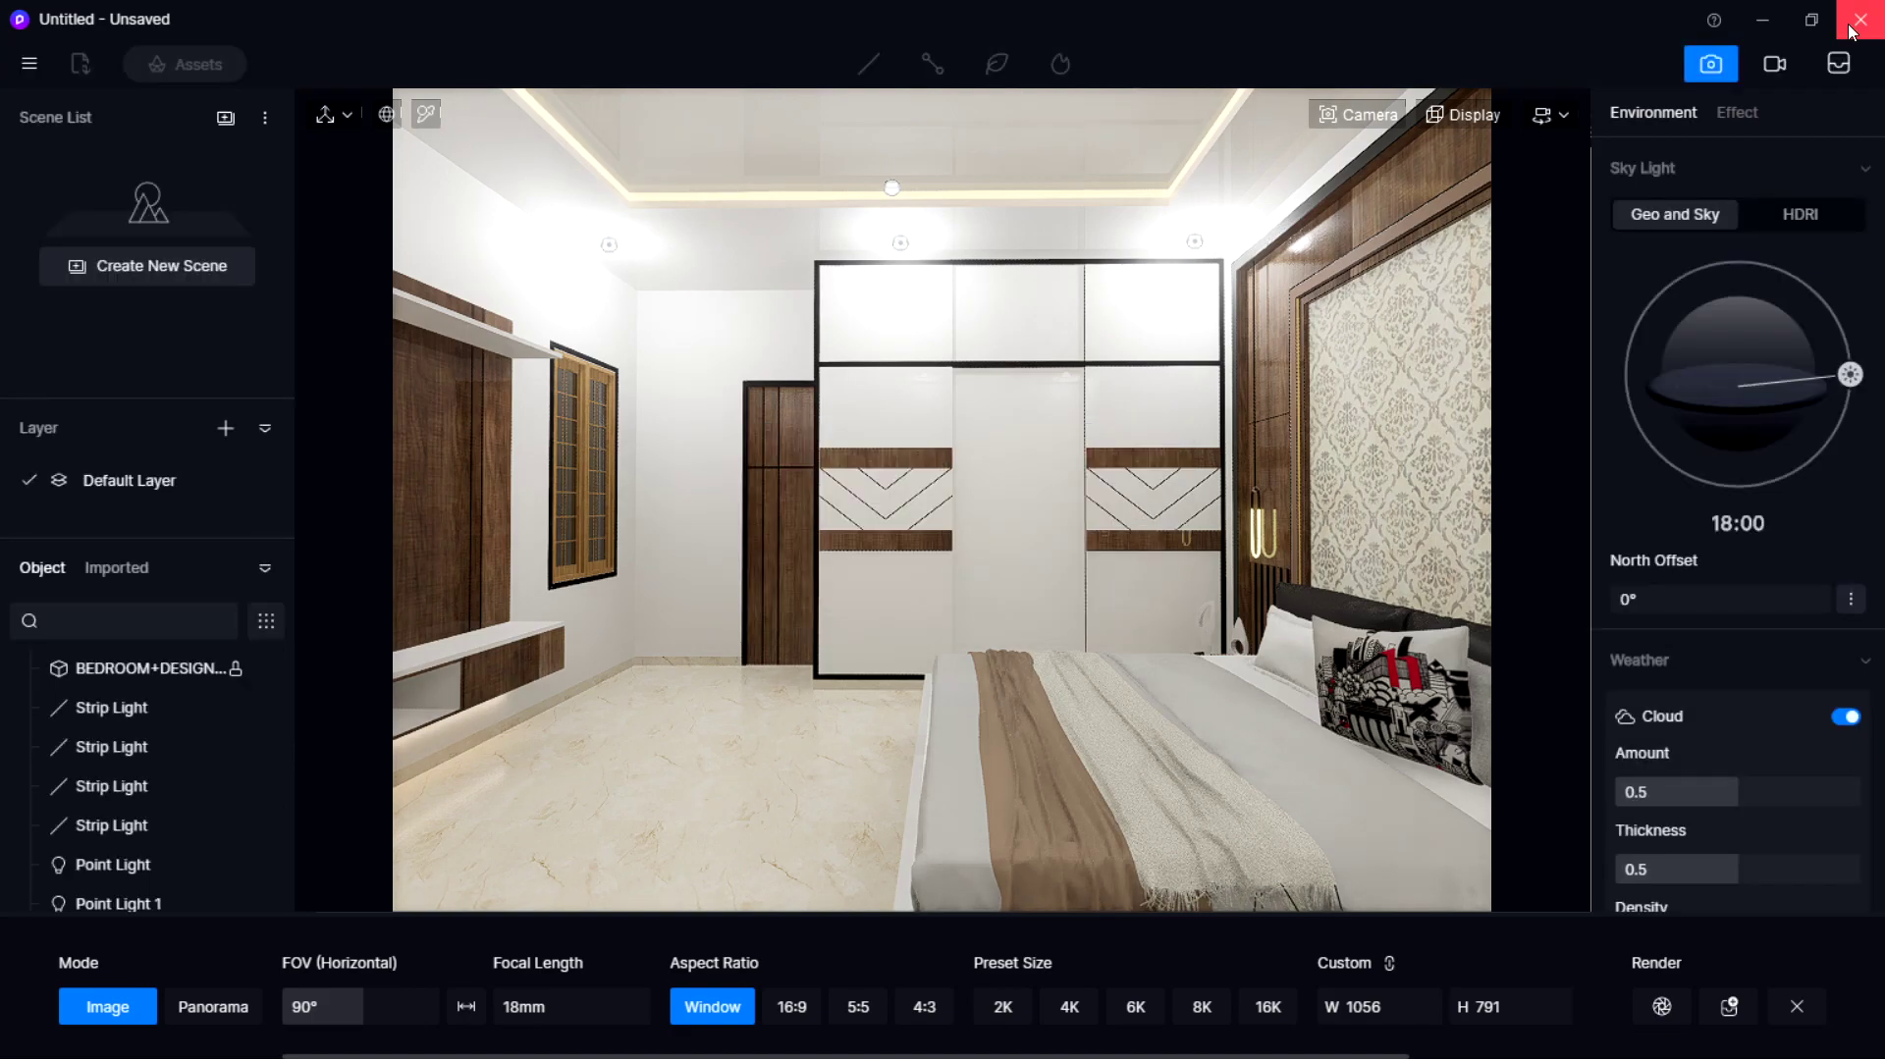